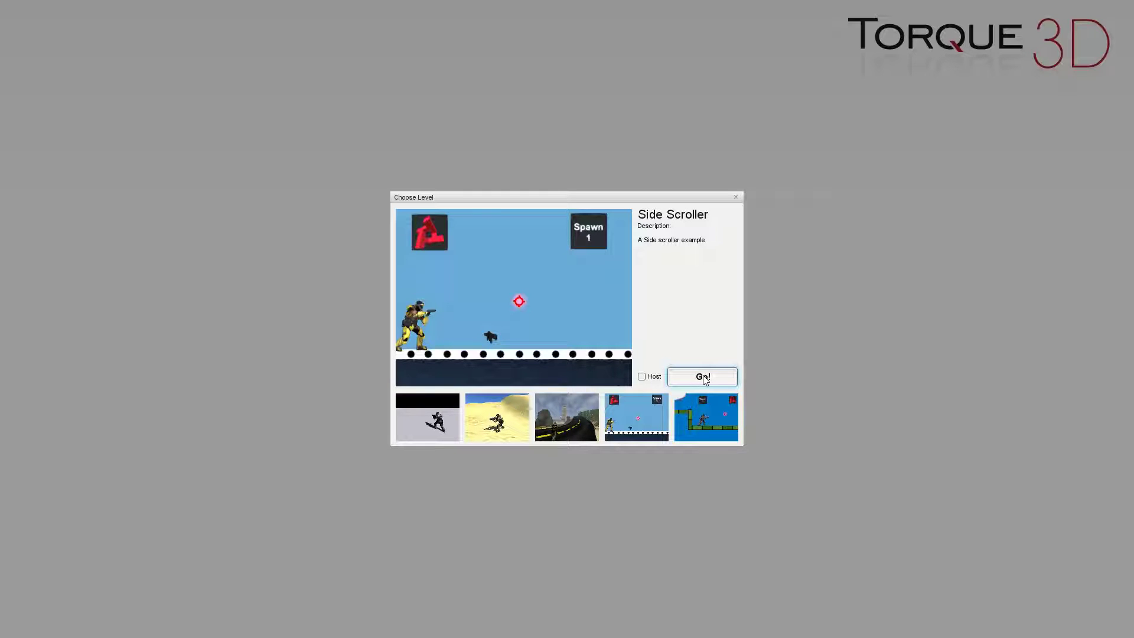
- Launch the side scroller level and try out firing and zooming the camera in and out
{"action": "left_click", "coordinate": [702, 378]}
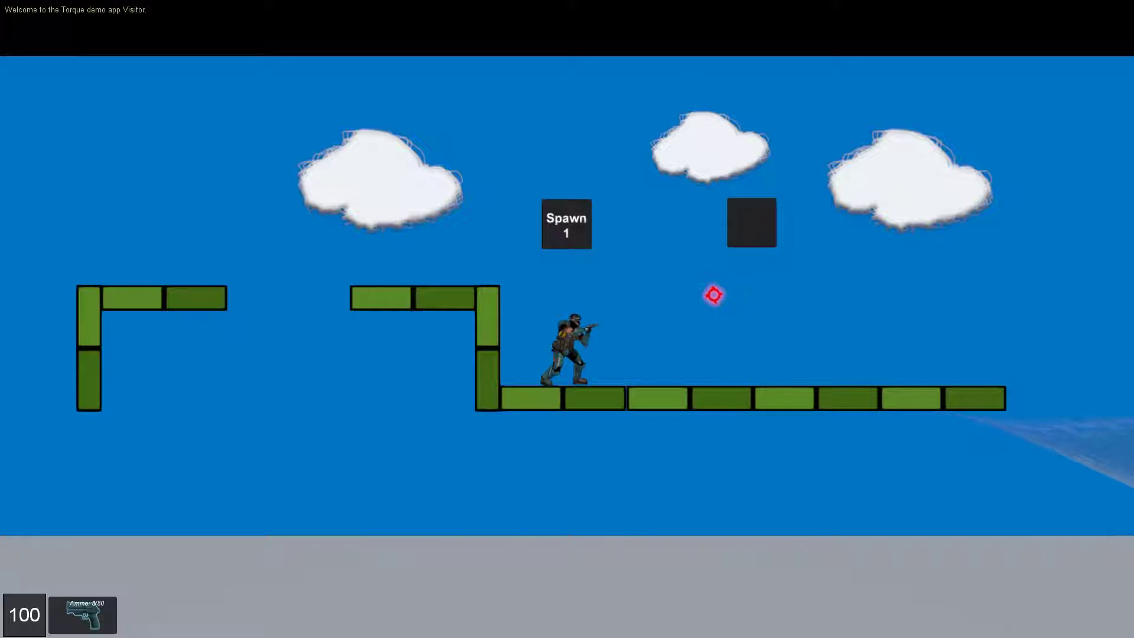
{"action": "left_click", "coordinate": [714, 294]}
{"action": "left_click", "coordinate": [713, 293]}
{"action": "left_click", "coordinate": [713, 293]}
{"action": "scroll", "coordinate": [713, 293], "scroll_direction": "up", "scroll_amount": 3}
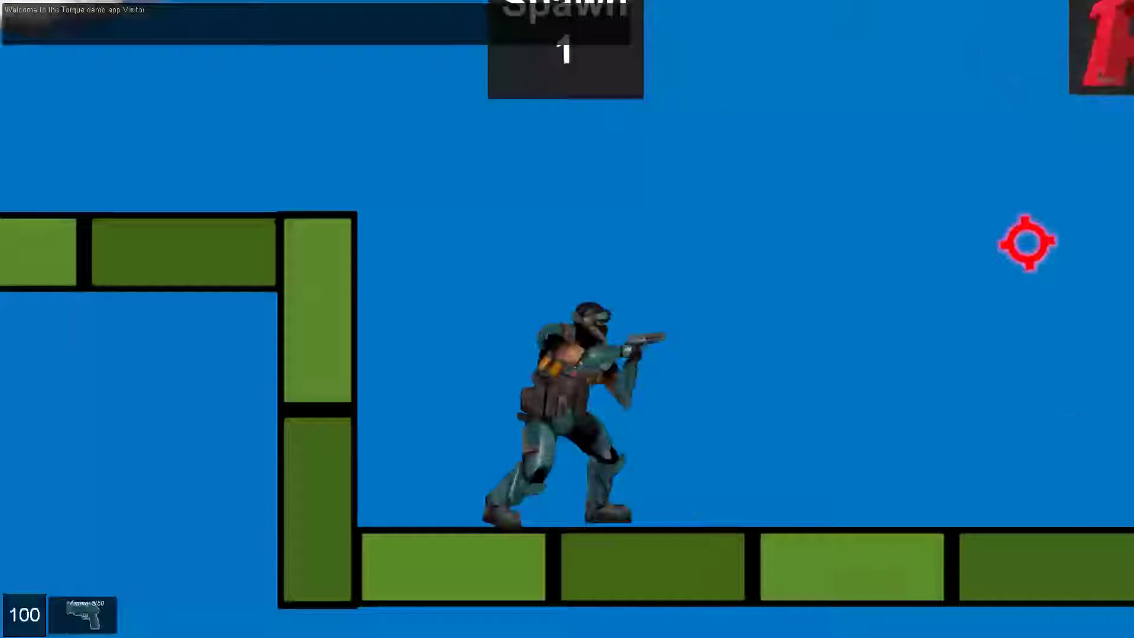
{"action": "scroll", "coordinate": [1027, 242], "scroll_direction": "down", "scroll_amount": 3}
- Test running in both directions, crouching and jumping on the platform below the Spawn 1 sign
{"action": "key", "text": "a"}
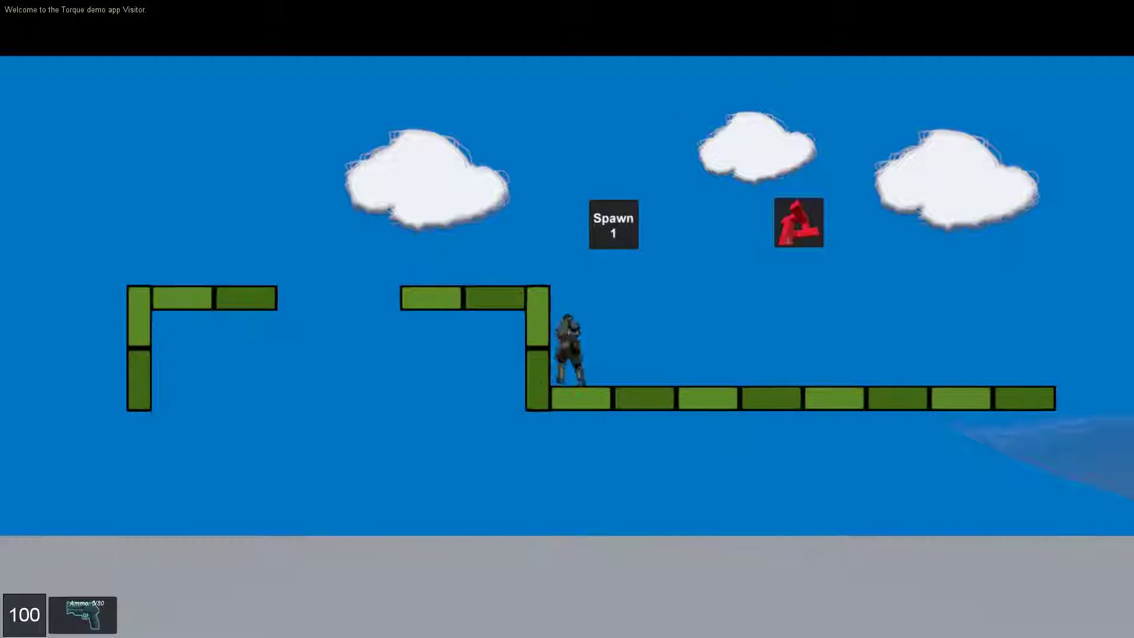
{"action": "key", "text": "d"}
{"action": "key", "text": "ctrl"}
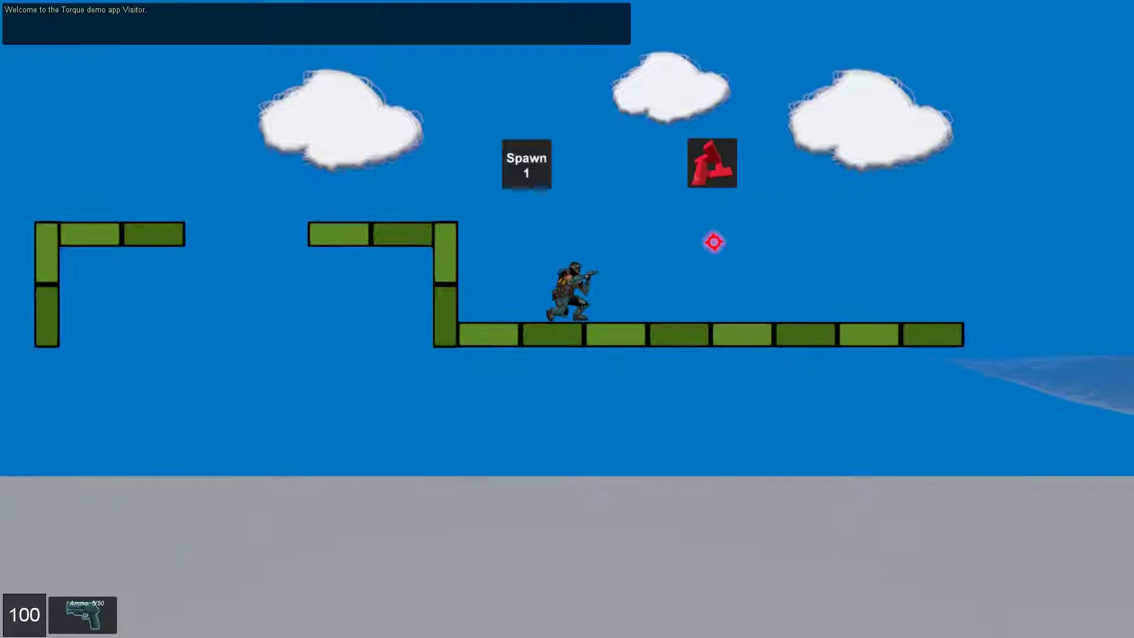
{"action": "key", "text": "d"}
{"action": "key", "text": "space"}
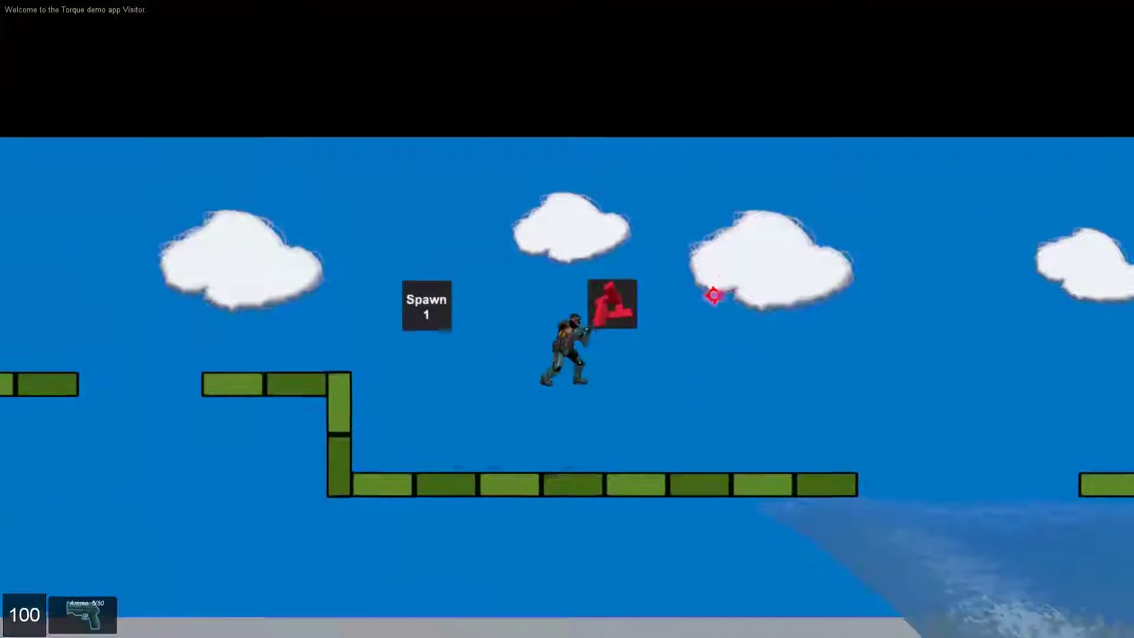
{"action": "key", "text": "a"}
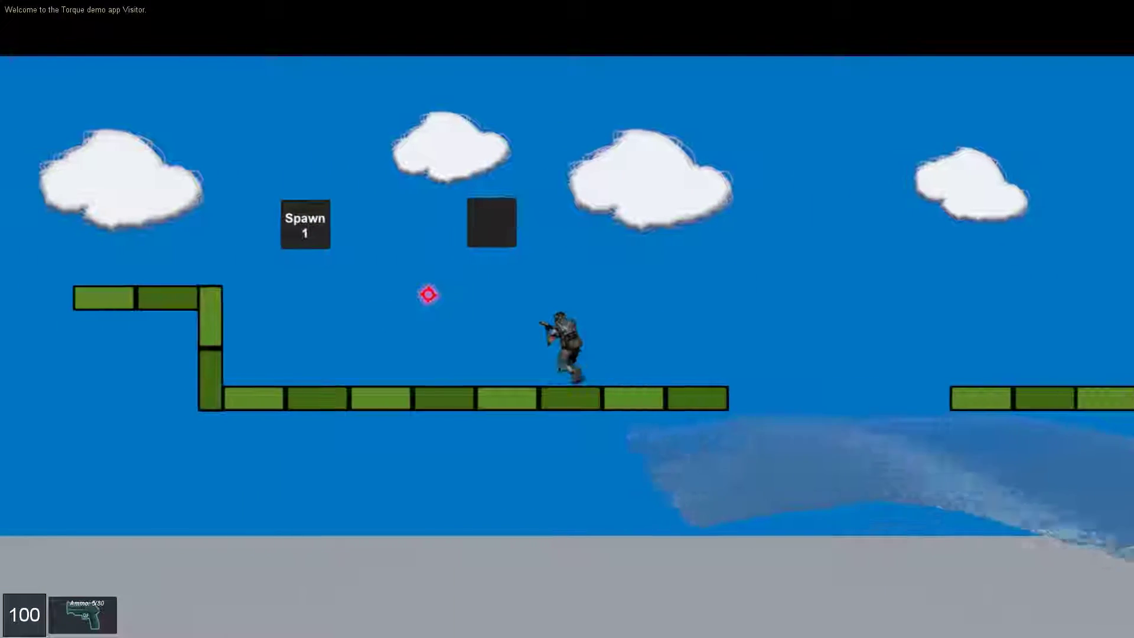
{"action": "key", "text": "d"}
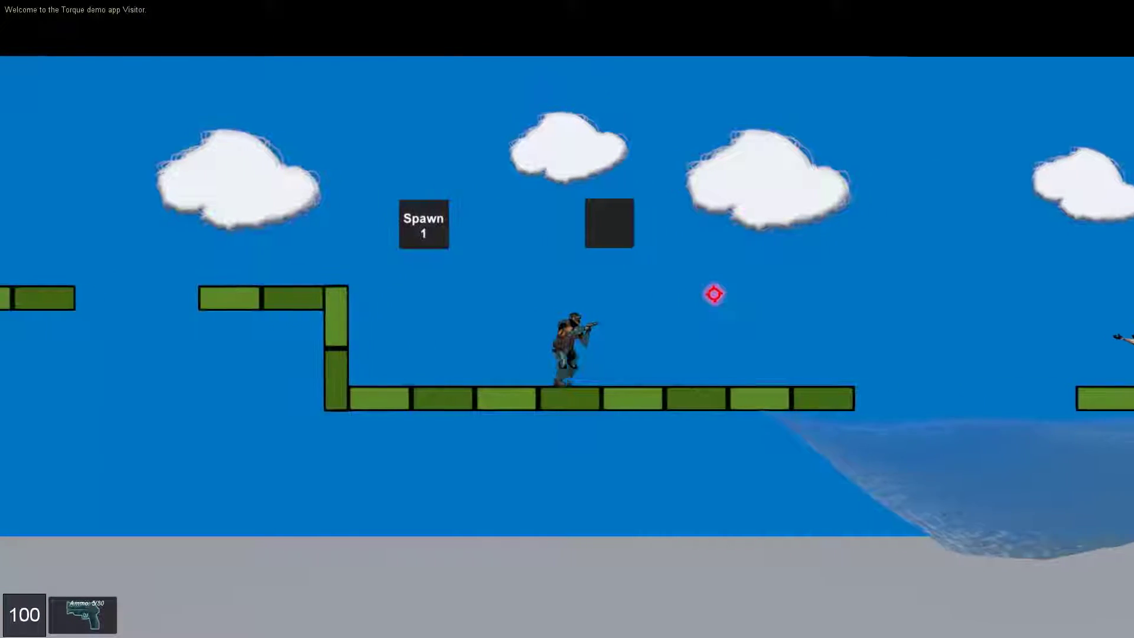
- Jump beneath the box beside the Spawn 1 sign and collect the Lurker rifle
{"action": "key", "text": "space"}
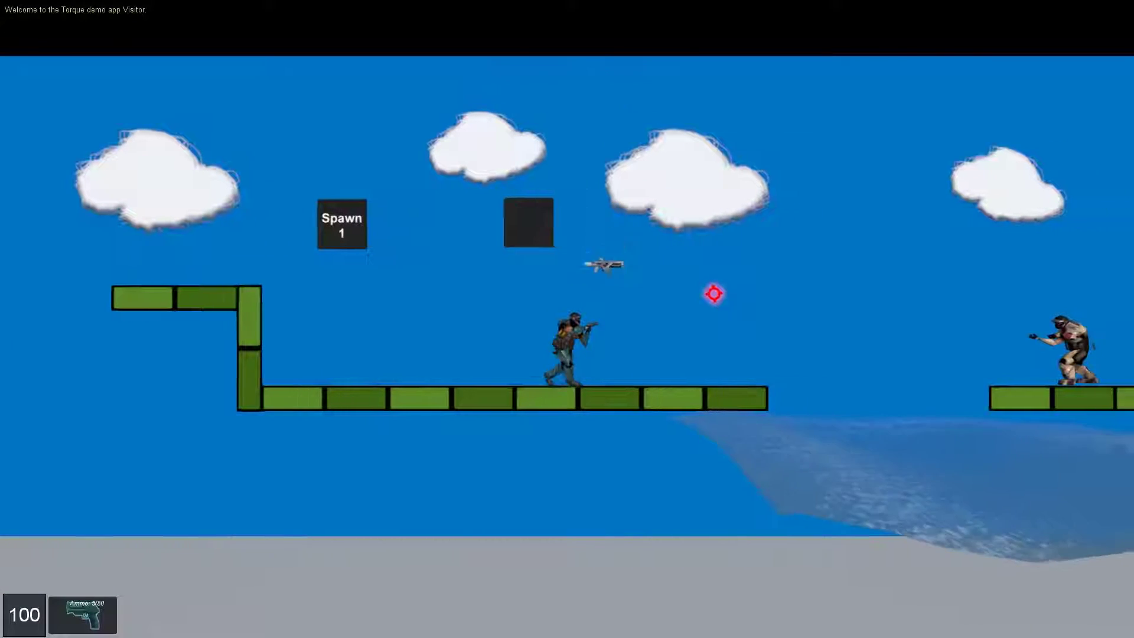
{"action": "key", "text": "d"}
{"action": "scroll", "coordinate": [710, 299], "scroll_direction": "down", "scroll_amount": 1}
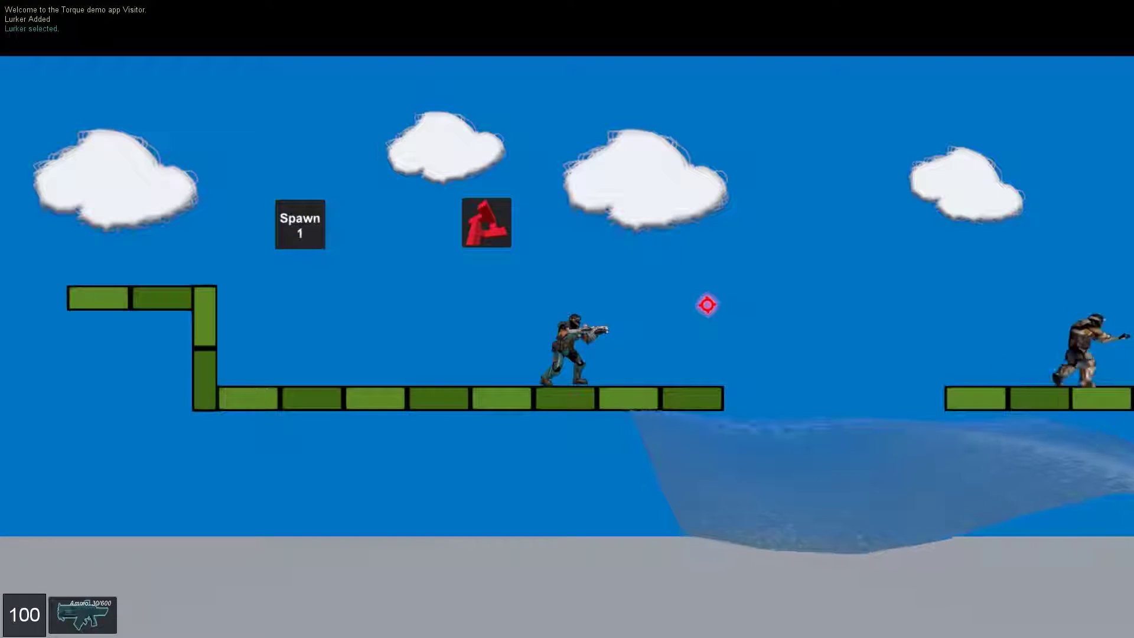
- Jump across the water gap and fire the rifle at the nearest enemy soldier
{"action": "key", "text": "d"}
{"action": "key", "text": "space"}
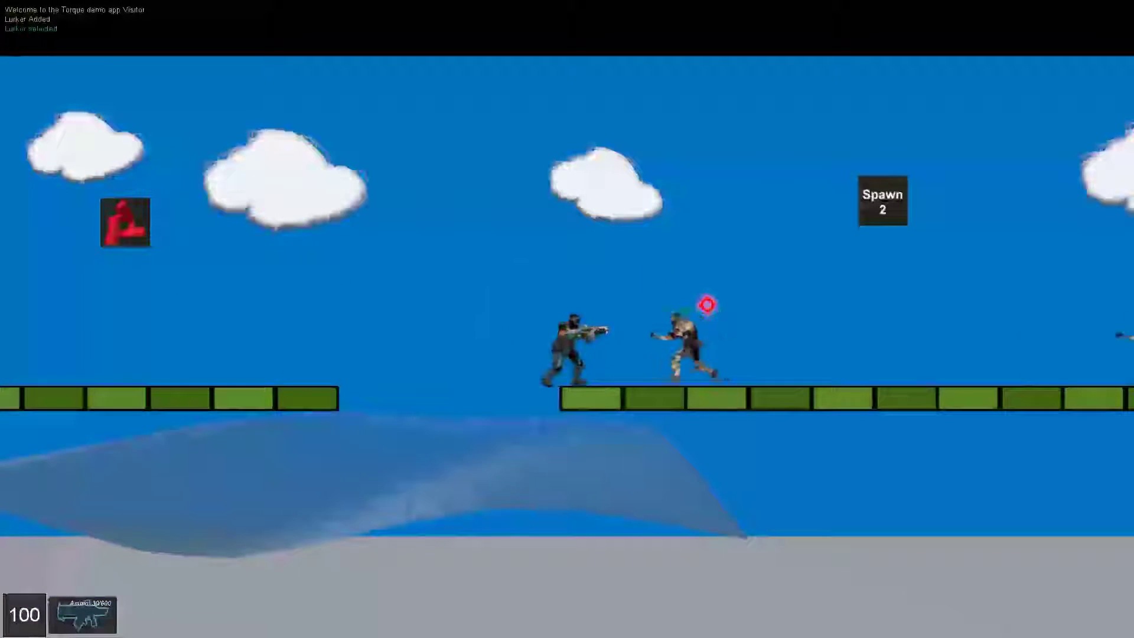
{"action": "left_click", "coordinate": [707, 305]}
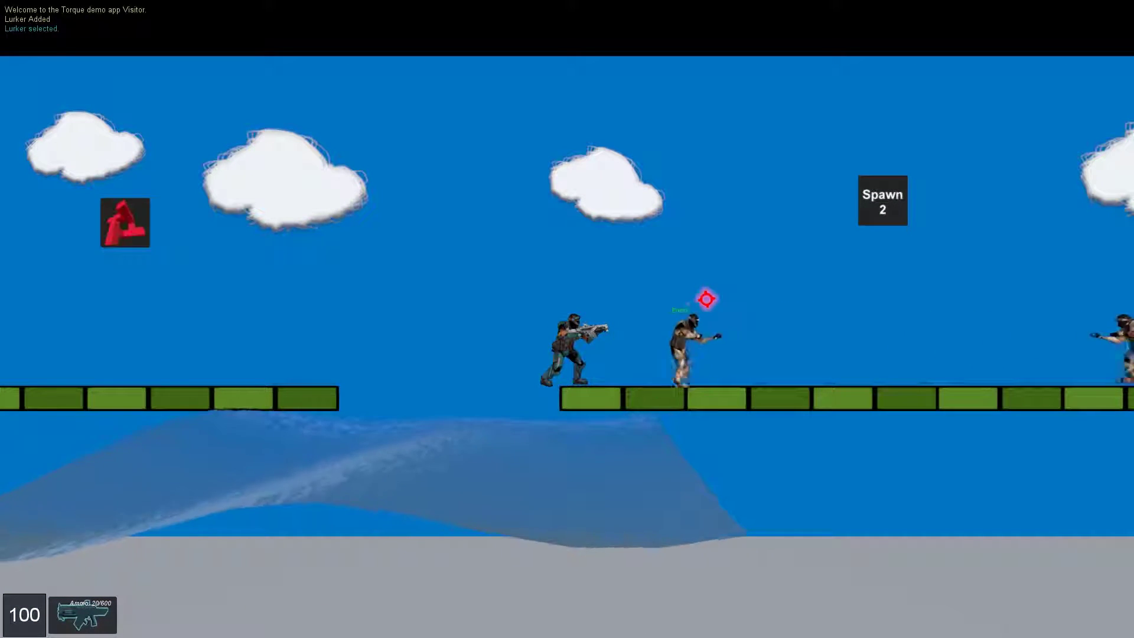
- Run and jump past the enemies, dropping into the pit beyond Spawn 2 to collect the health patch
{"action": "key", "text": "d"}
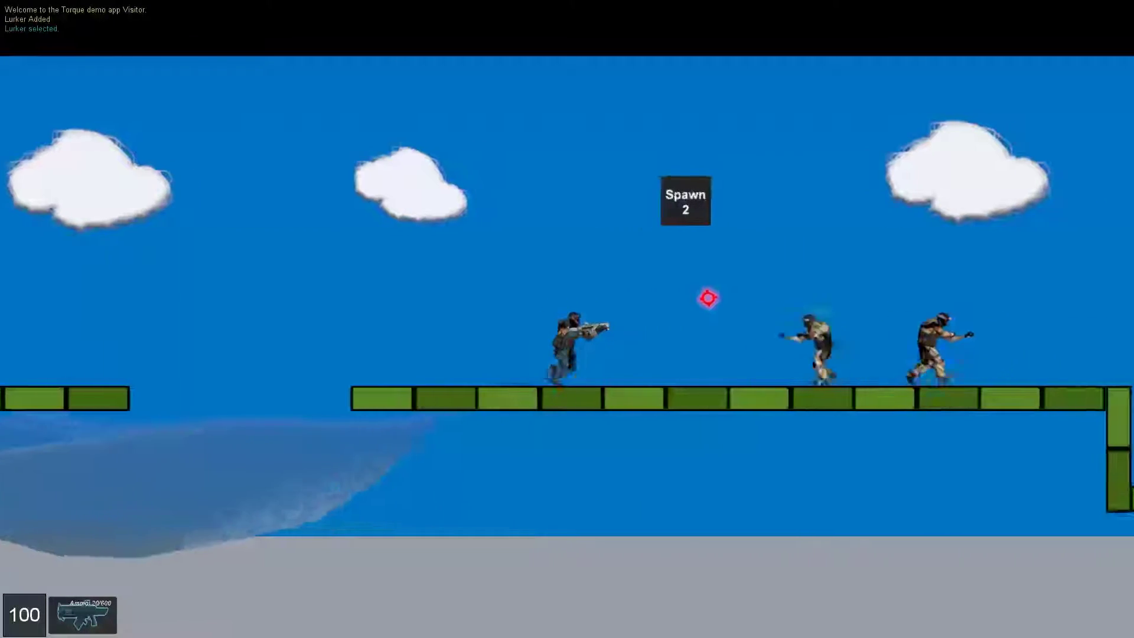
{"action": "key", "text": "space"}
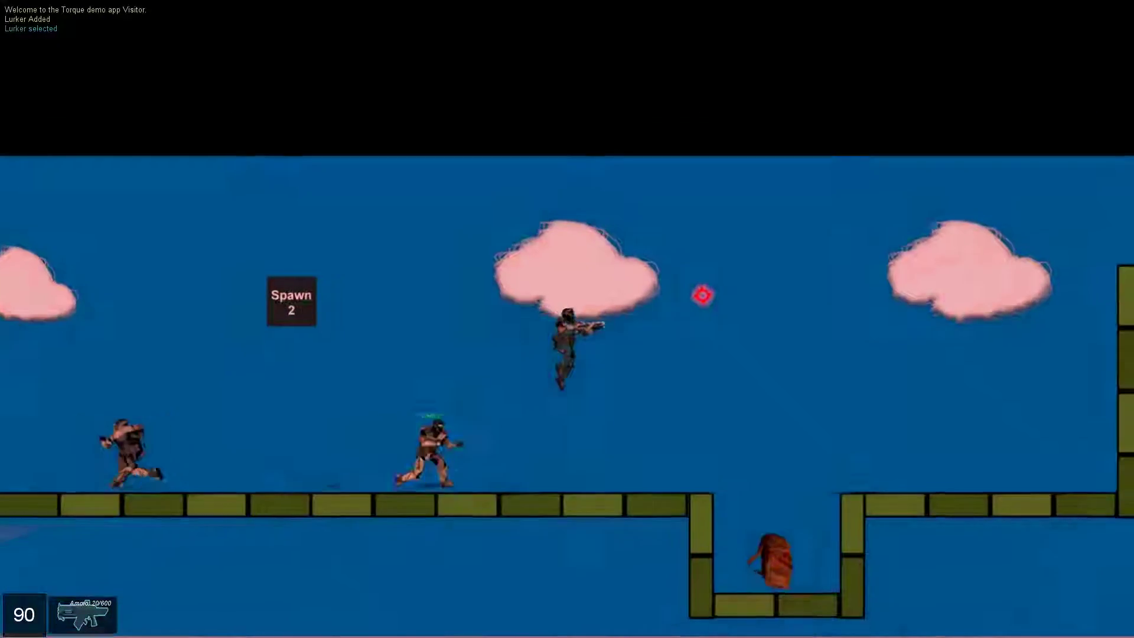
{"action": "key", "text": "d"}
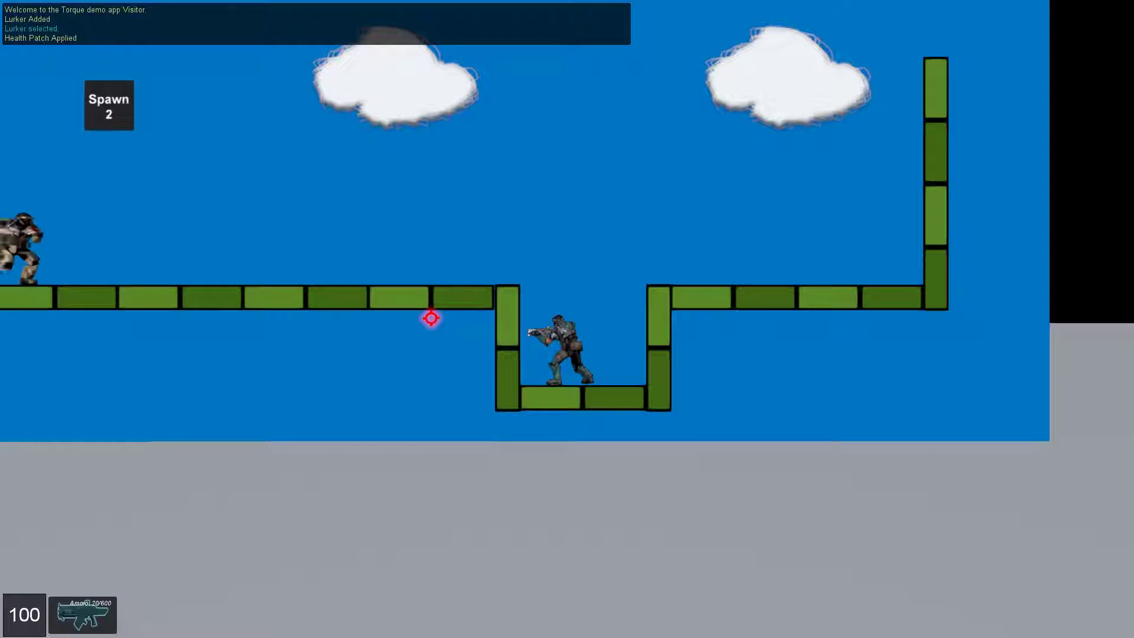
- Play back across the enemies and the water gap to the raised ledge beyond Spawn 1
{"action": "key", "text": "space"}
{"action": "key", "text": "a"}
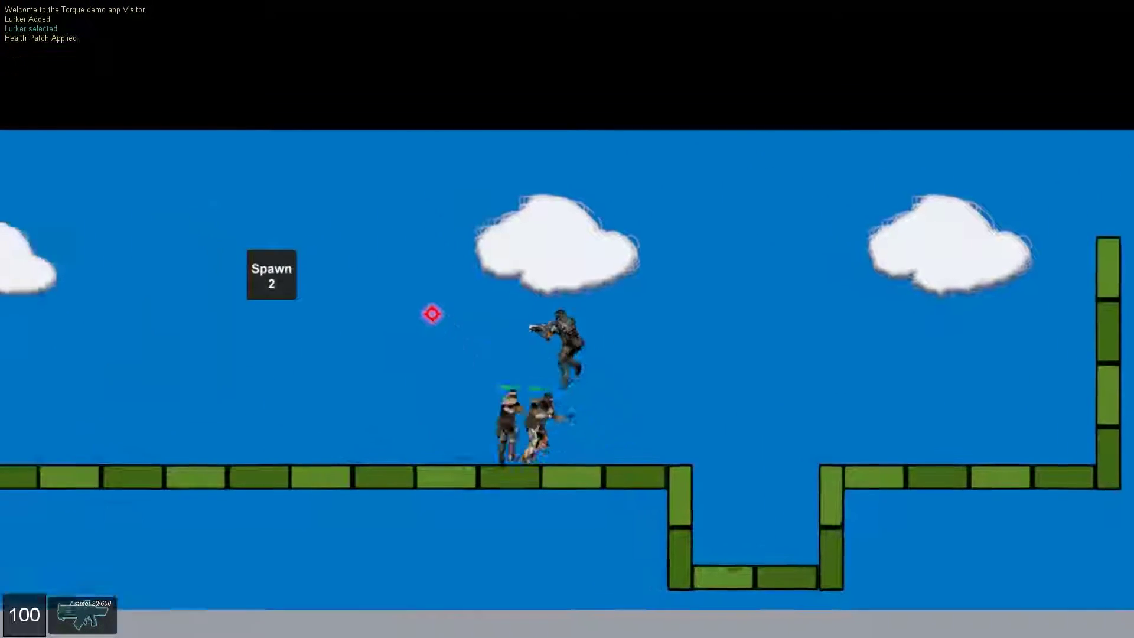
{"action": "key", "text": "a"}
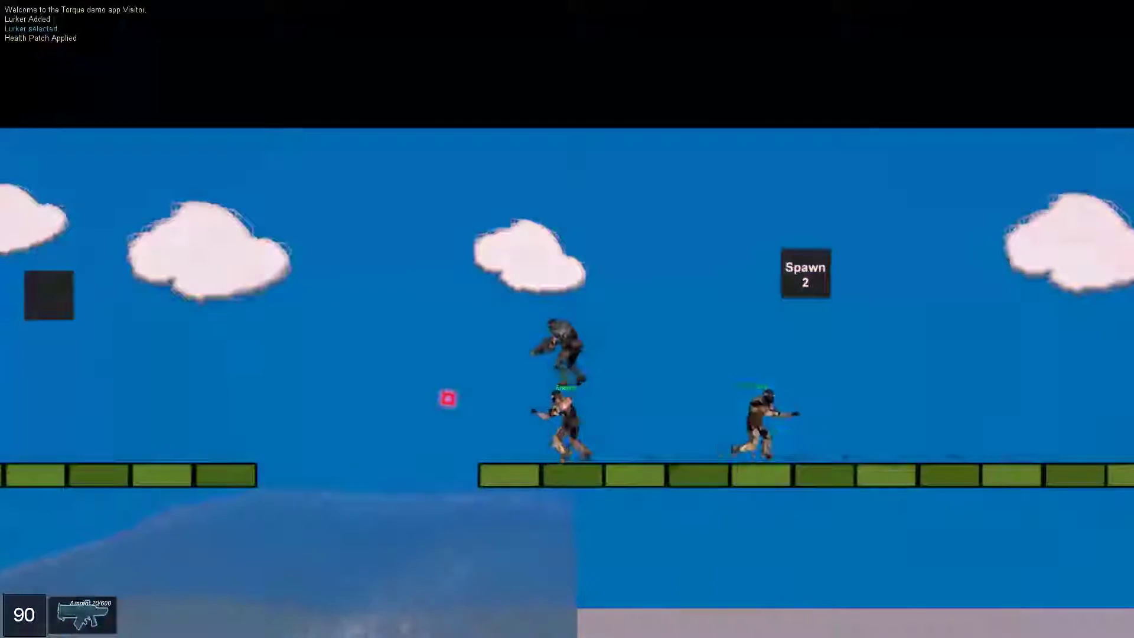
{"action": "key", "text": "a"}
{"action": "key", "text": "space"}
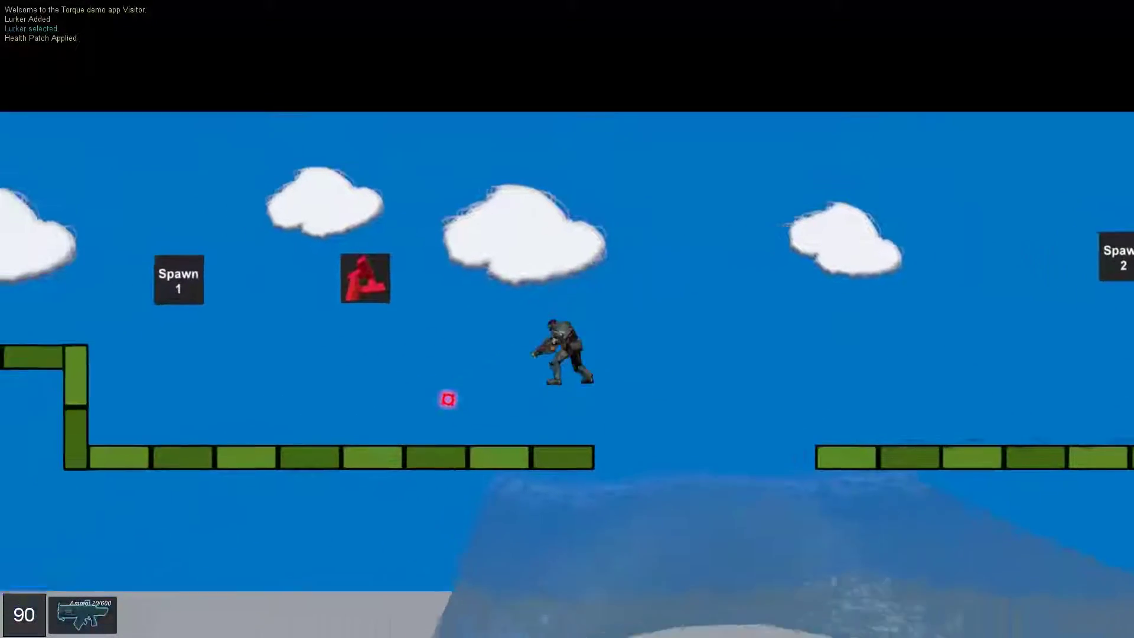
{"action": "key", "text": "a"}
{"action": "key", "text": "space"}
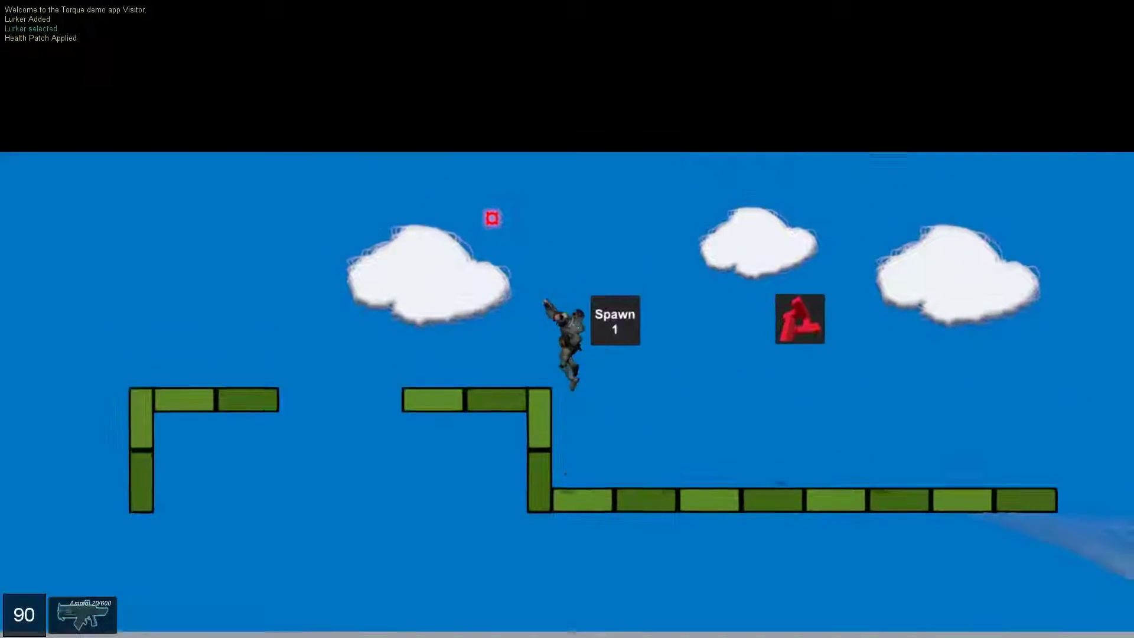
{"action": "key", "text": "a"}
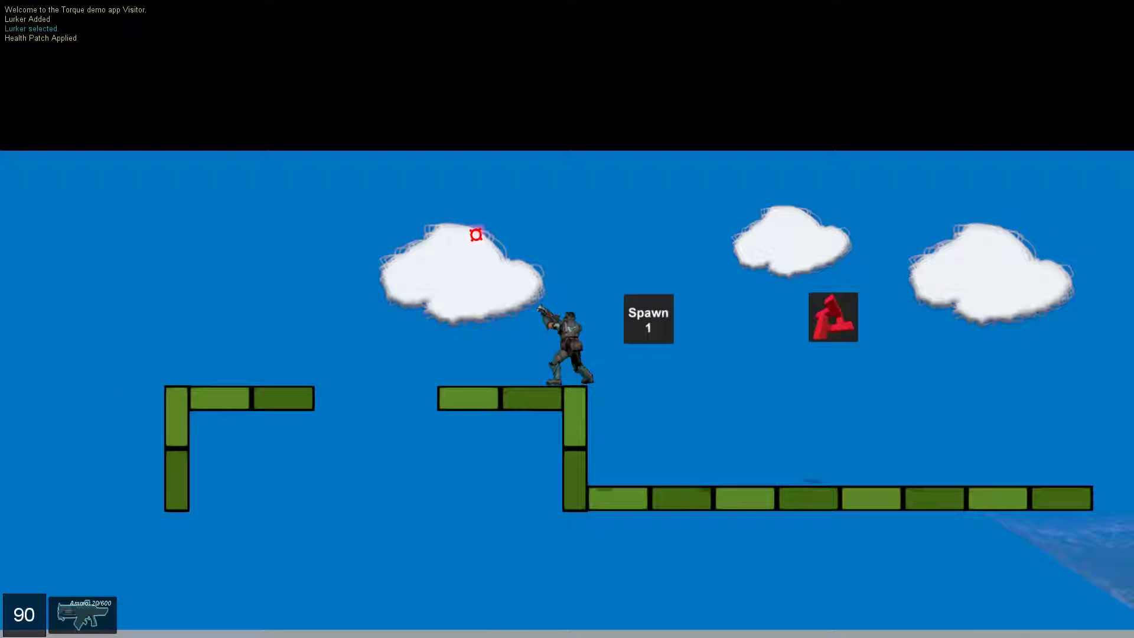
{"action": "key", "text": "a"}
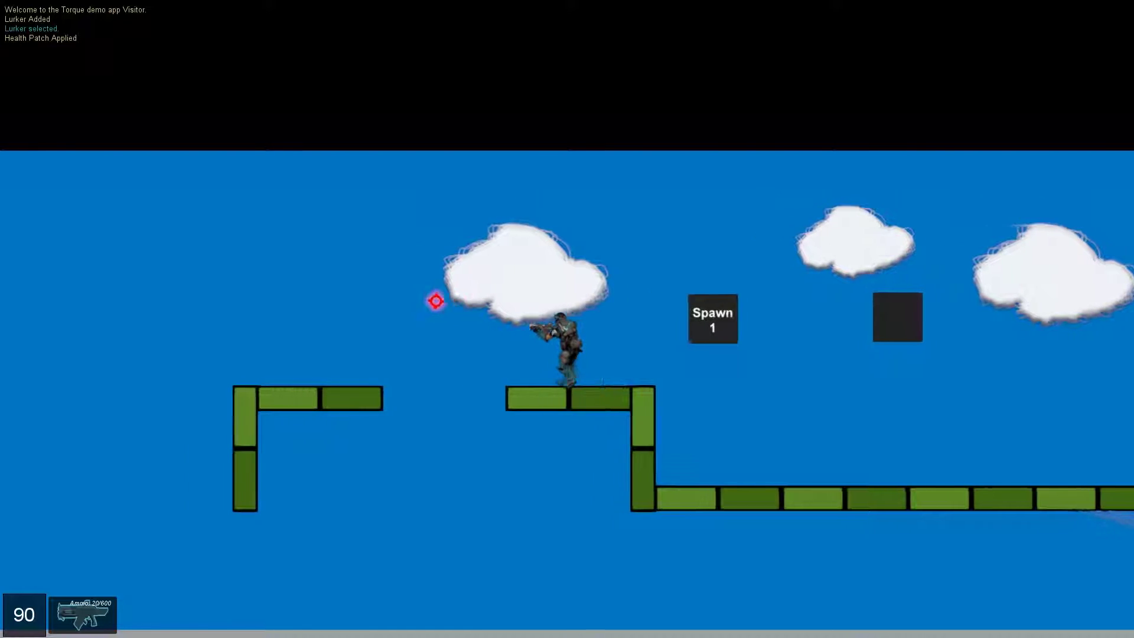
{"action": "key", "text": "a"}
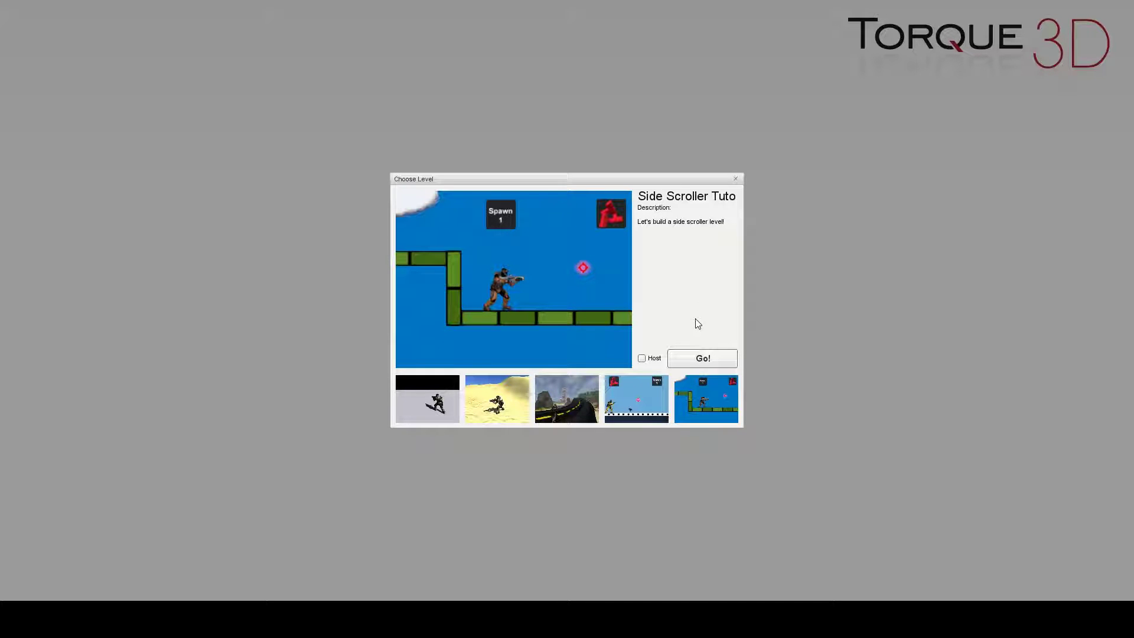
- Launch the Side Scroller Tuto level and open it in the world editor with the Standard Camera
{"action": "left_click", "coordinate": [704, 362]}
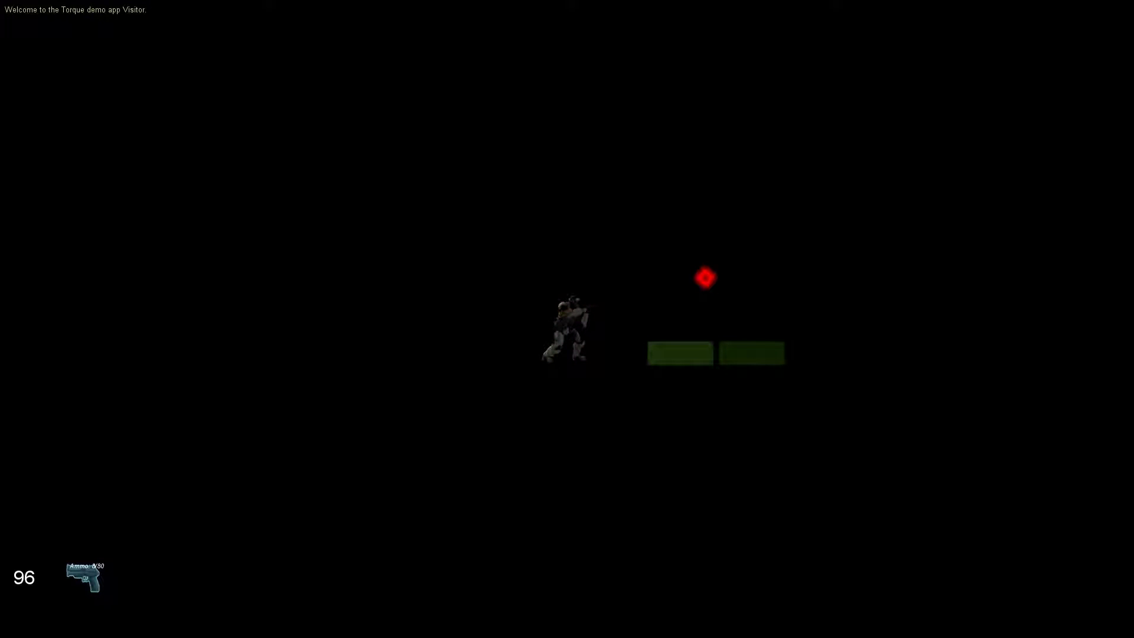
{"action": "key", "text": "F11"}
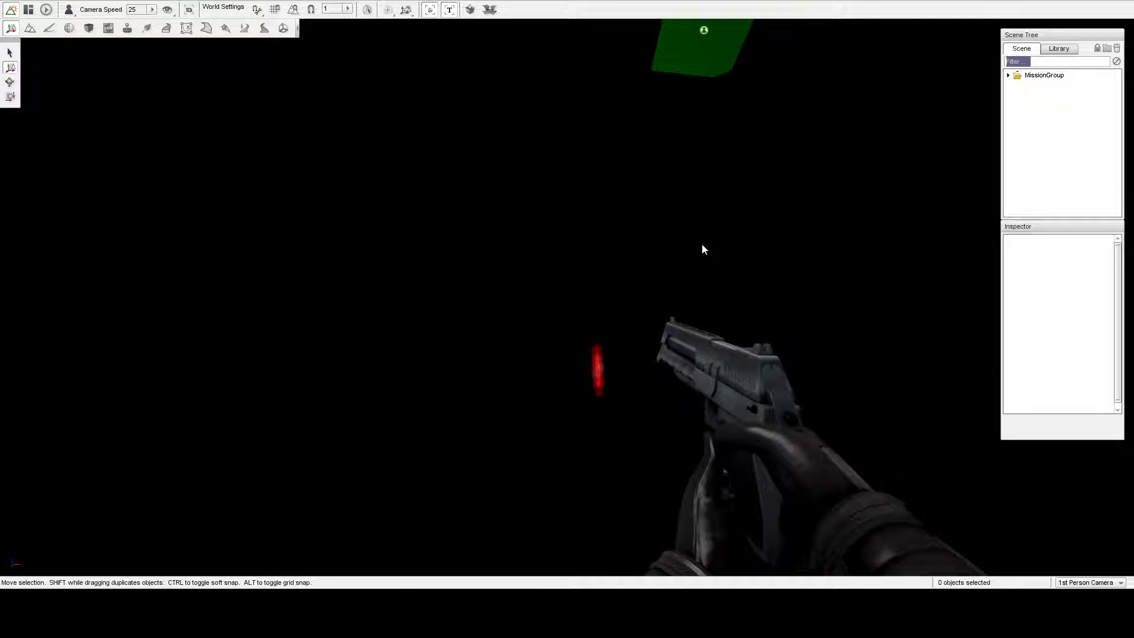
{"action": "key", "text": "alt+c"}
{"action": "mouse_move", "coordinate": [584, 267]}
{"action": "right_mouse_down"}
{"action": "mouse_move", "coordinate": [643, 278]}
{"action": "mouse_move", "coordinate": [661, 286]}
{"action": "mouse_move", "coordinate": [620, 298]}
{"action": "mouse_move", "coordinate": [664, 304]}
{"action": "mouse_move", "coordinate": [632, 301]}
{"action": "mouse_move", "coordinate": [584, 267]}
{"action": "right_mouse_up"}
{"action": "key", "text": "w"}
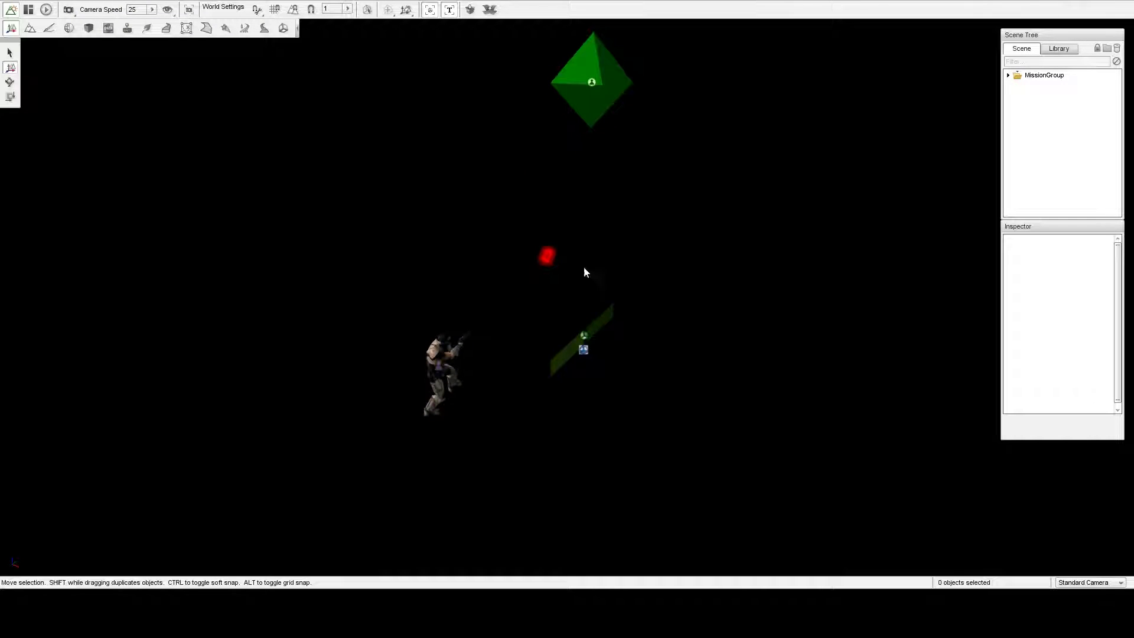
- Inspect the player and the green blocks in the orthographic Right View, and return to the Standard Camera
{"action": "left_click", "coordinate": [1101, 581]}
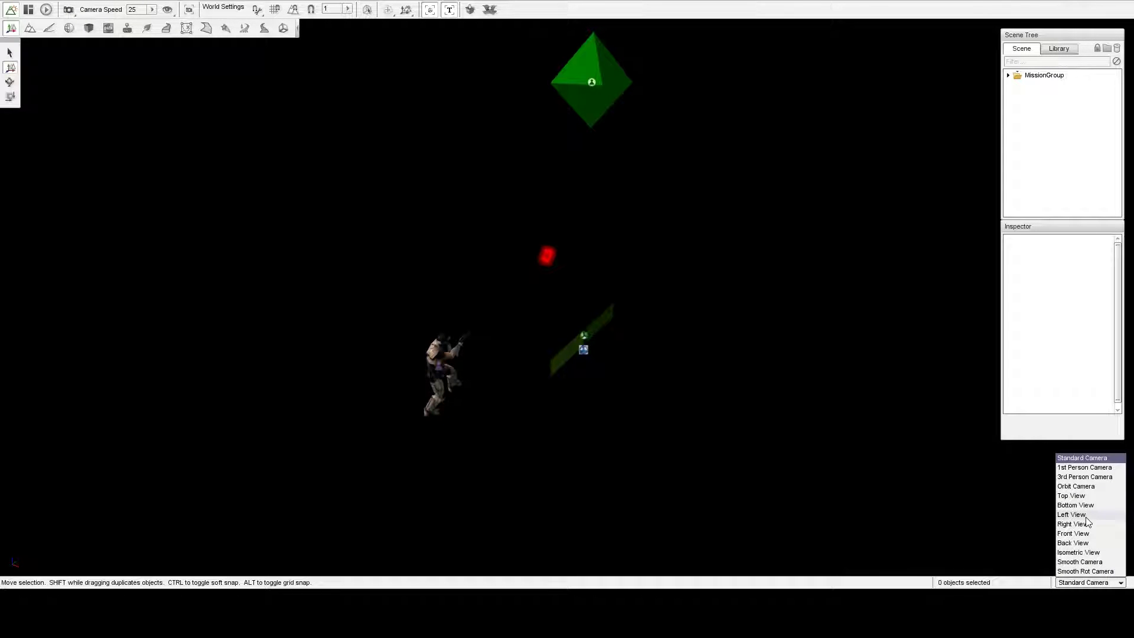
{"action": "left_click", "coordinate": [1072, 524]}
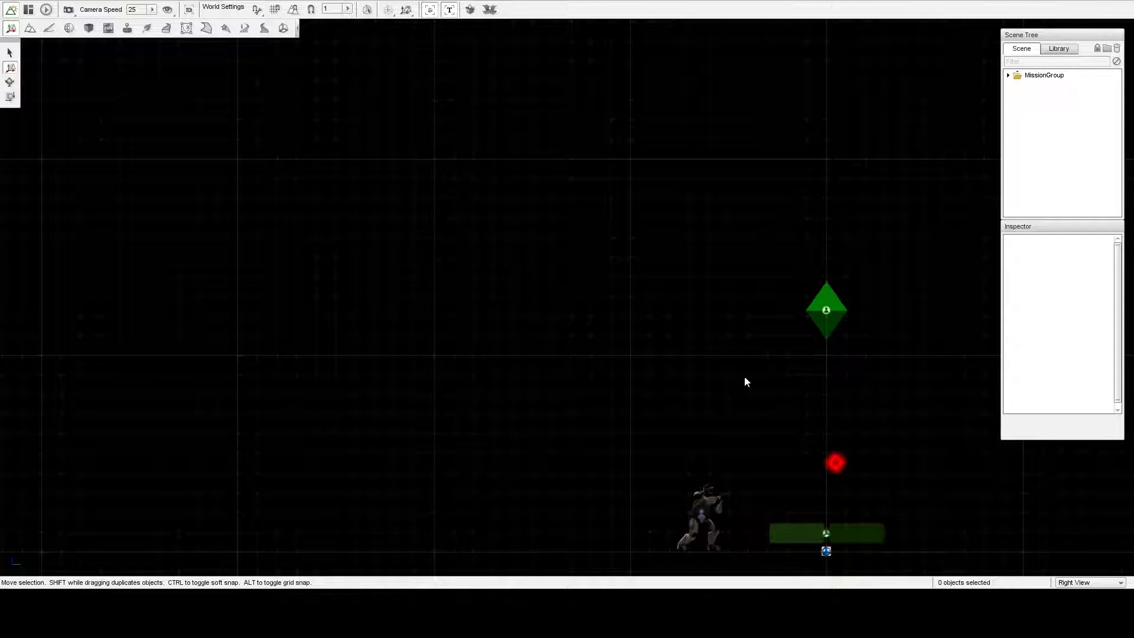
{"action": "right_click_drag", "start_coordinate": [744, 378], "coordinate": [702, 352]}
{"action": "mouse_move", "coordinate": [574, 313]}
{"action": "right_mouse_down"}
{"action": "mouse_move", "coordinate": [685, 295]}
{"action": "mouse_move", "coordinate": [570, 297]}
{"action": "right_mouse_up"}
{"action": "scroll", "coordinate": [571, 297], "scroll_direction": "up", "scroll_amount": 3}
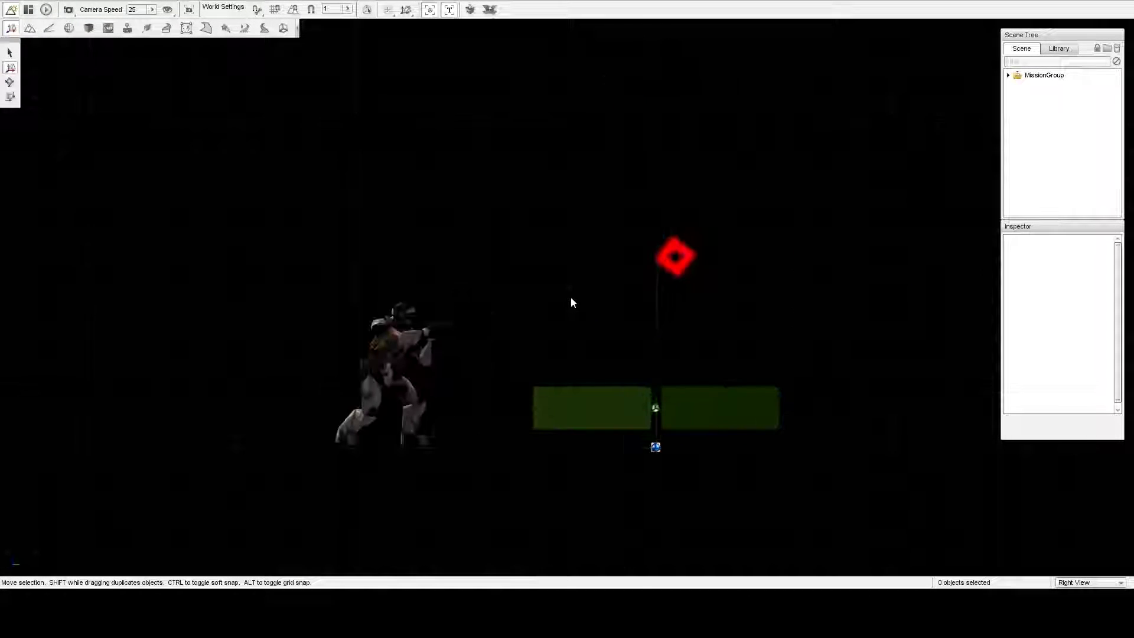
{"action": "scroll", "coordinate": [571, 302], "scroll_direction": "down", "scroll_amount": 2}
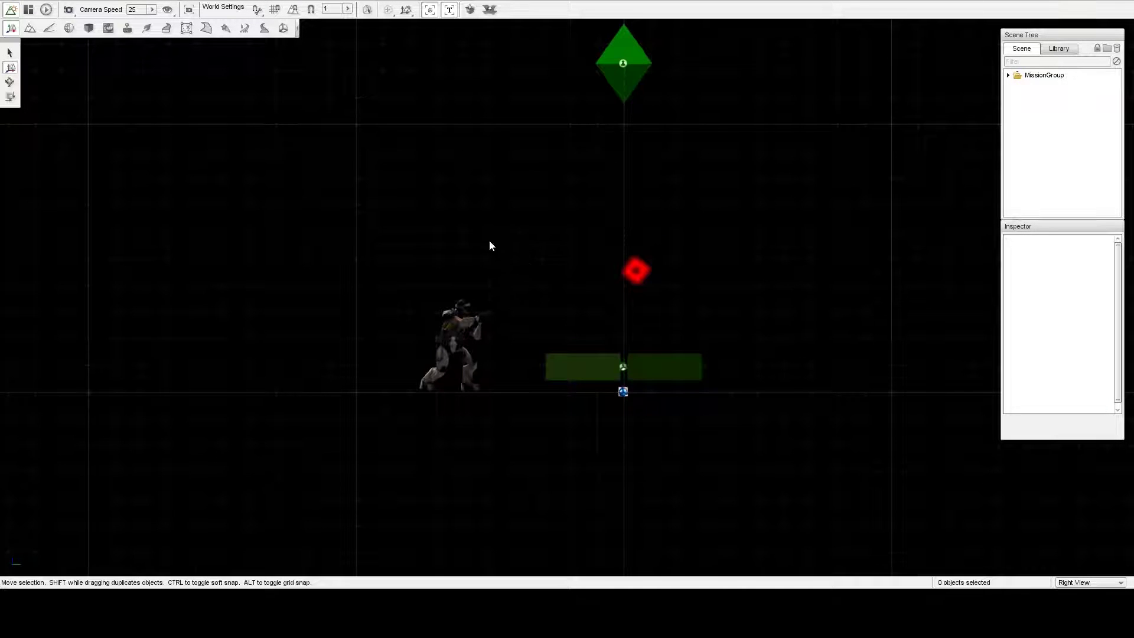
{"action": "scroll", "coordinate": [489, 246], "scroll_direction": "down", "scroll_amount": 2}
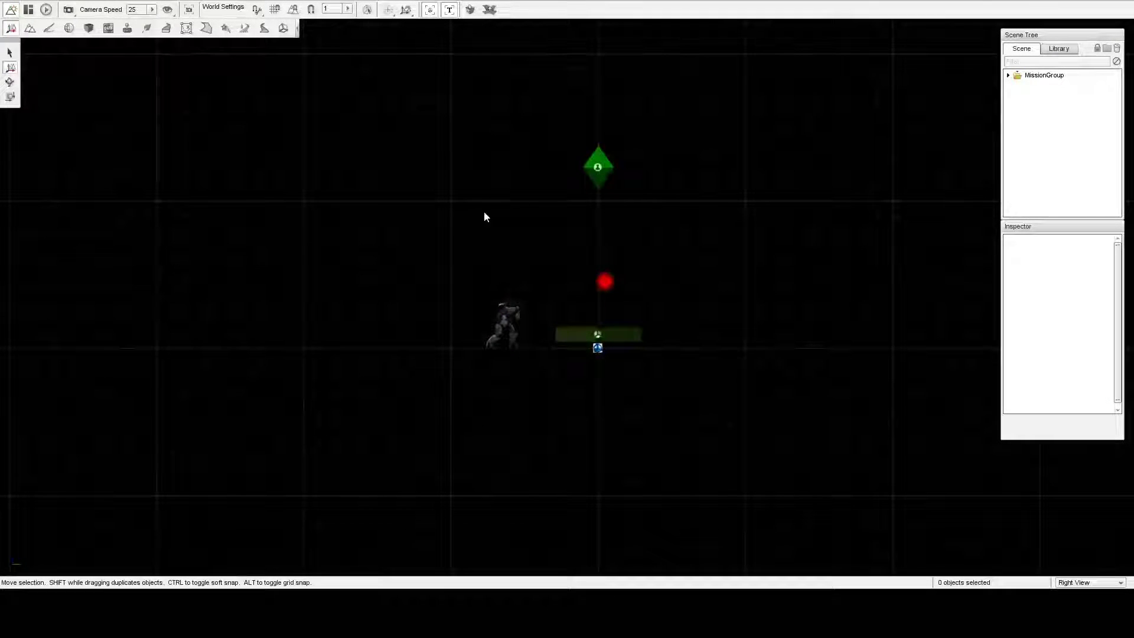
{"action": "left_click_drag", "start_coordinate": [476, 207], "coordinate": [331, 275]}
{"action": "scroll", "coordinate": [478, 240], "scroll_direction": "up", "scroll_amount": 3}
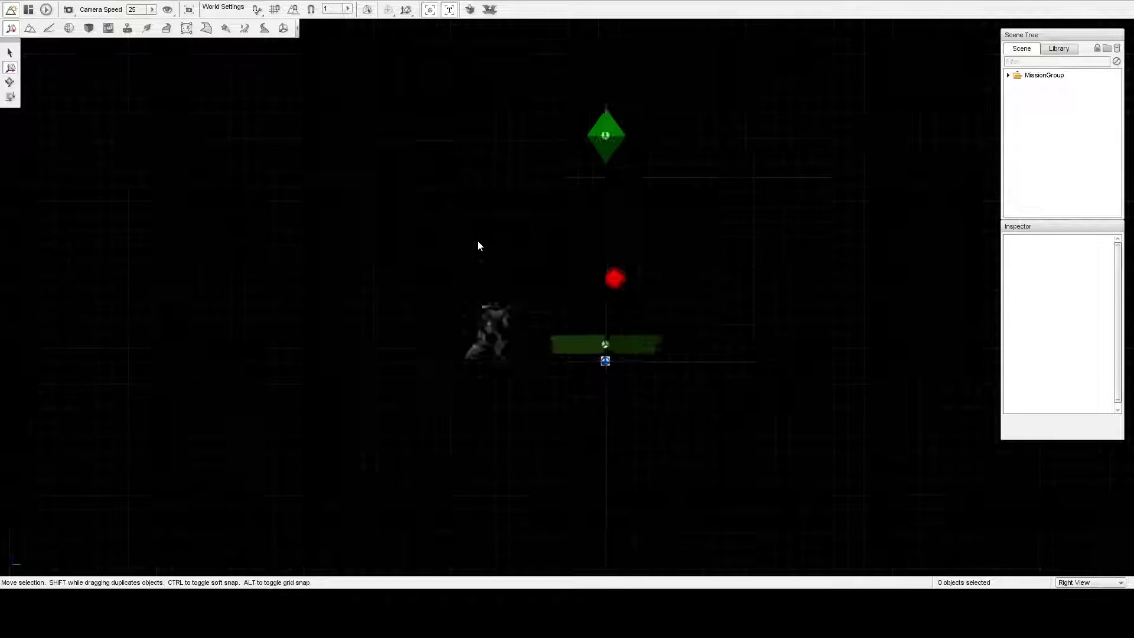
{"action": "left_click", "coordinate": [1099, 582]}
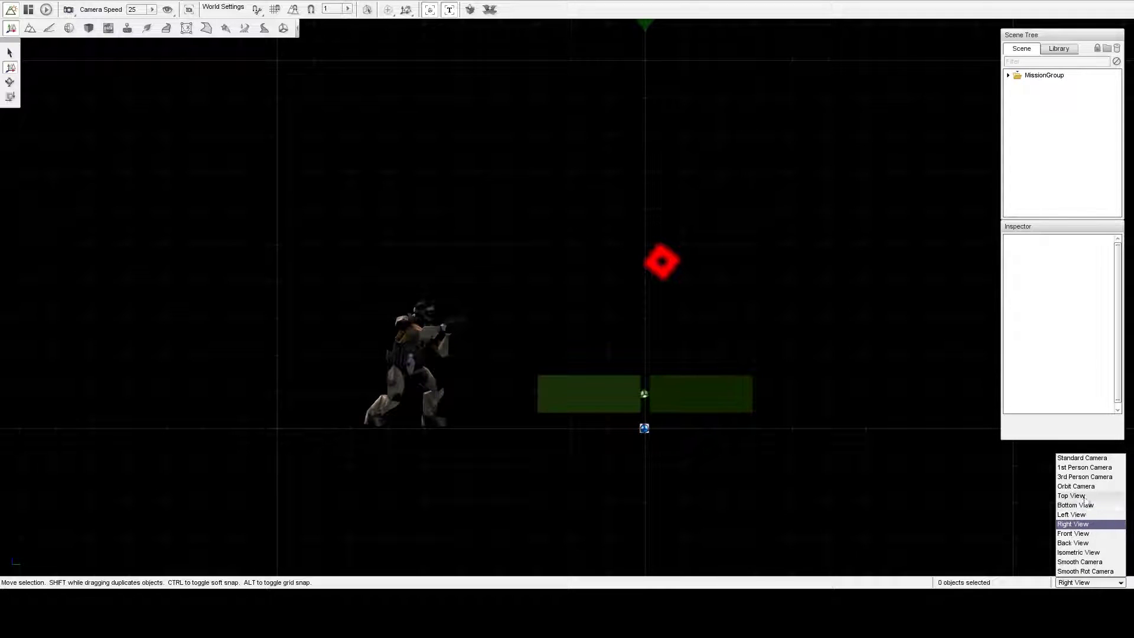
{"action": "left_click", "coordinate": [1058, 457]}
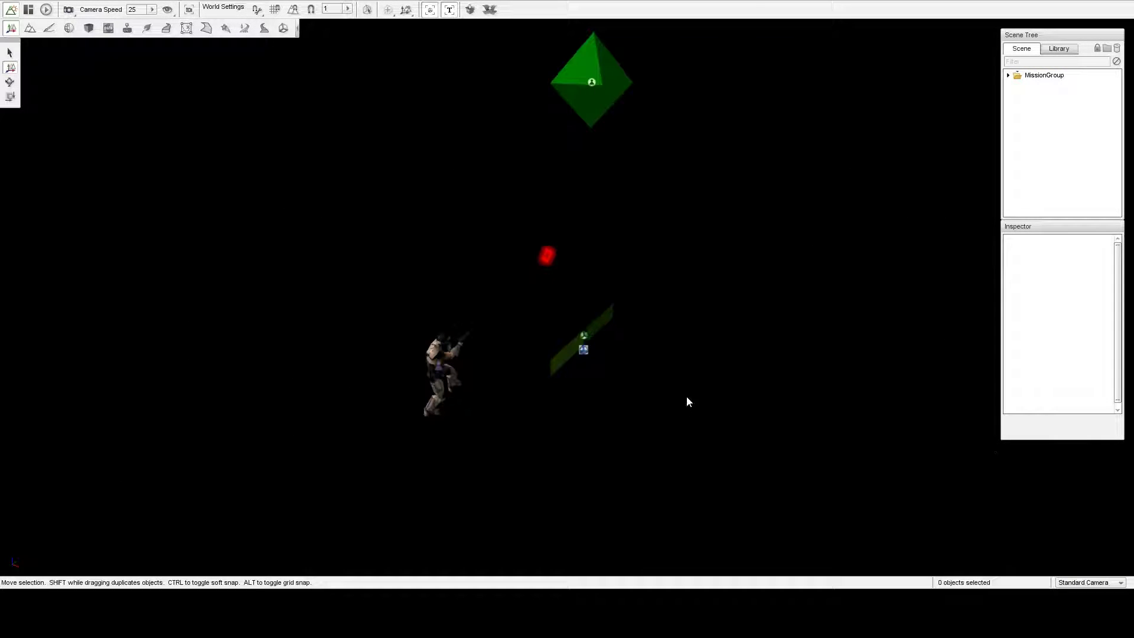
- Select the green platform block and open the art/shapes/Platforms folder in the mesh library
{"action": "left_click", "coordinate": [583, 336]}
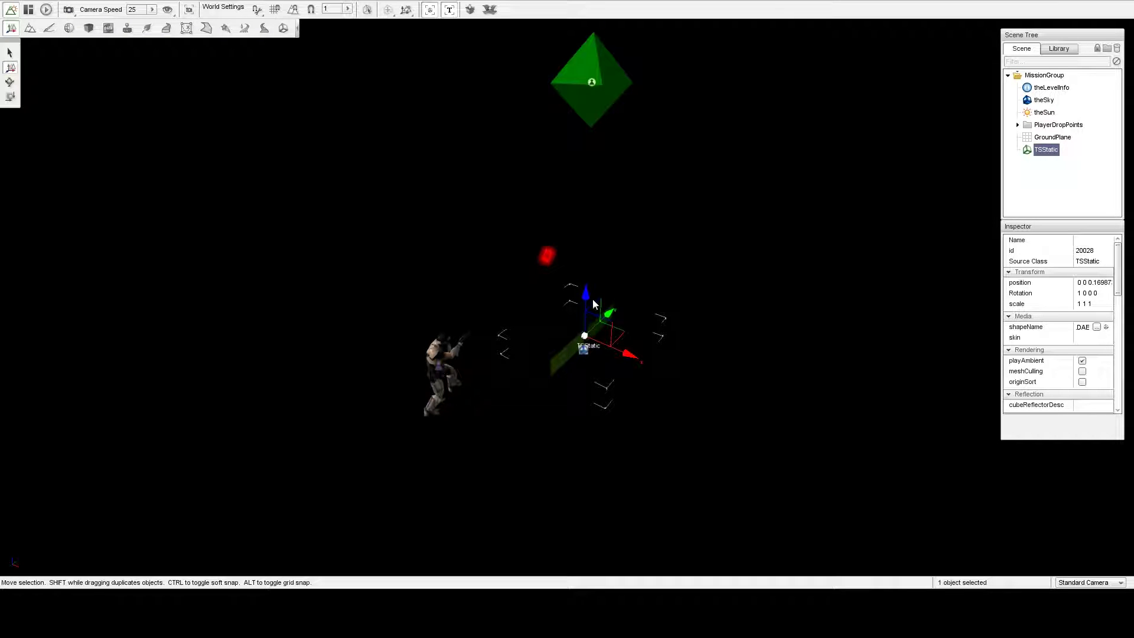
{"action": "left_click", "coordinate": [1058, 49]}
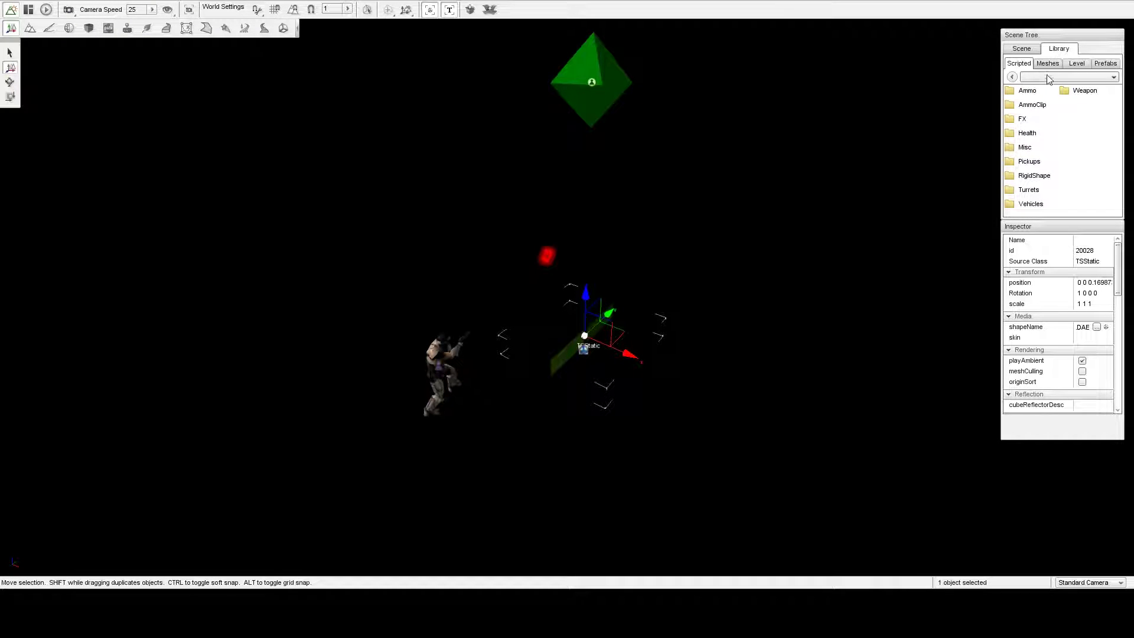
{"action": "left_click", "coordinate": [1047, 63]}
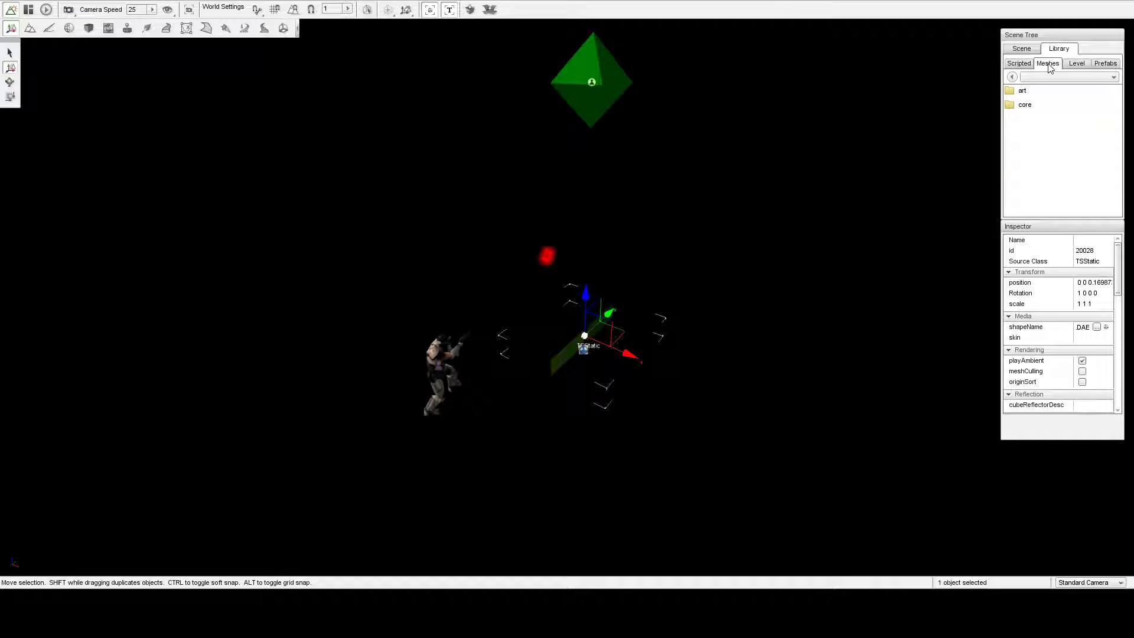
{"action": "double_click", "coordinate": [1024, 94]}
{"action": "double_click", "coordinate": [1027, 91]}
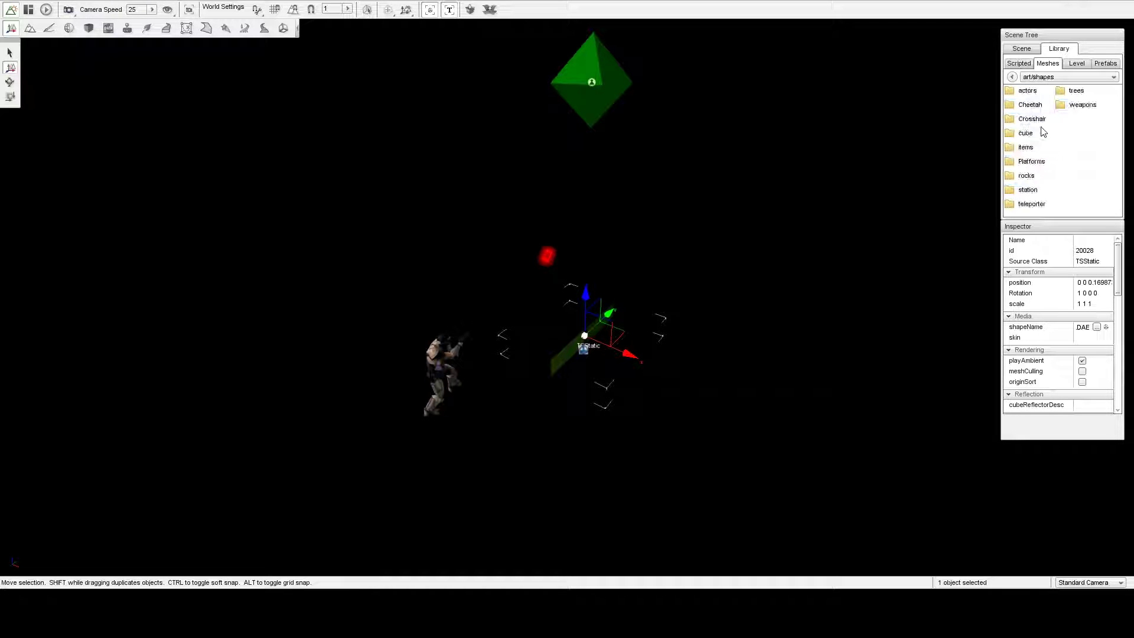
{"action": "double_click", "coordinate": [1040, 162]}
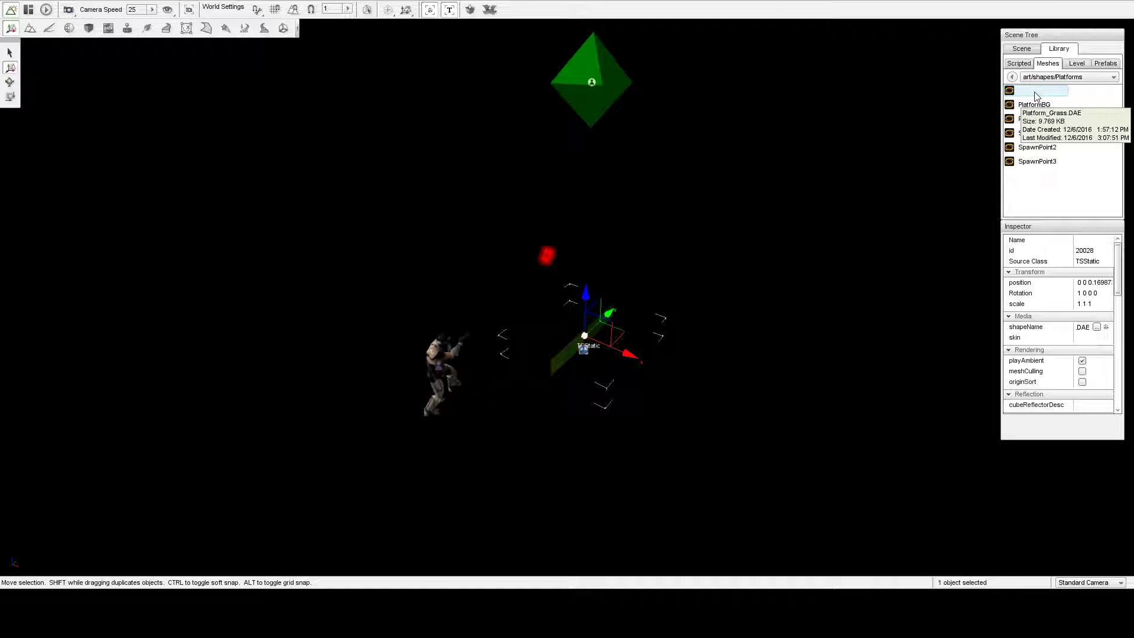
- Return to the scene's object list, look over the player and platform from several angles, and check theSun's properties
{"action": "left_click", "coordinate": [1021, 50]}
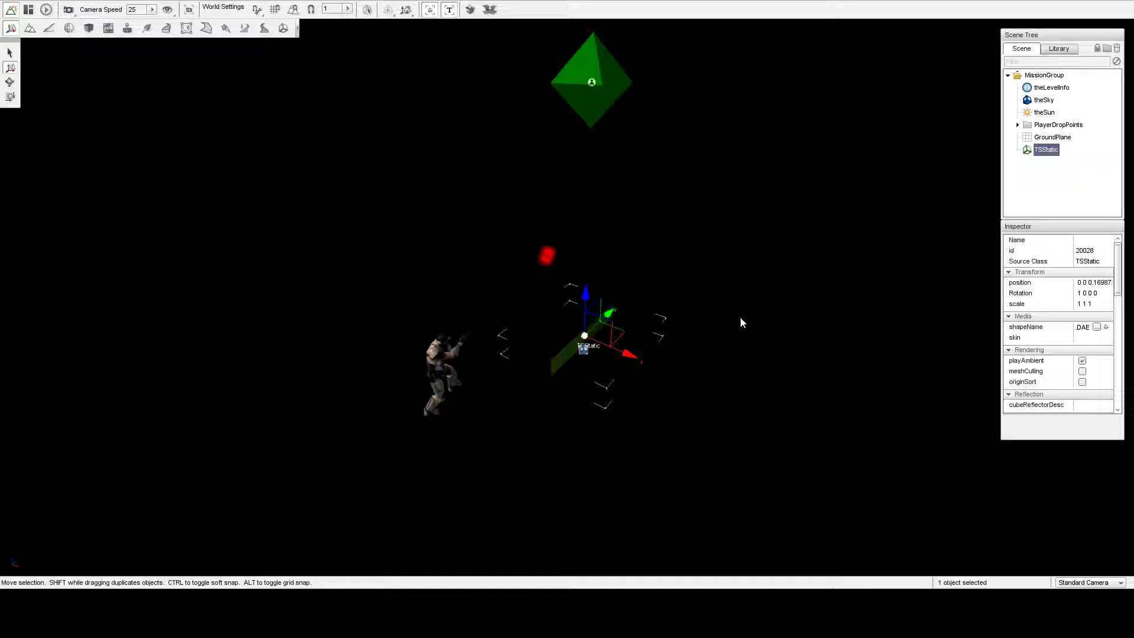
{"action": "key", "text": "s"}
{"action": "right_click_drag", "start_coordinate": [703, 249], "coordinate": [667, 342]}
{"action": "key", "text": "a"}
{"action": "key", "text": "d"}
{"action": "key", "text": "w"}
{"action": "key", "text": "s"}
{"action": "key", "text": "a"}
{"action": "key", "text": "s"}
{"action": "left_click", "coordinate": [721, 321]}
{"action": "key", "text": "w"}
{"action": "key", "text": "d"}
{"action": "key", "text": "w"}
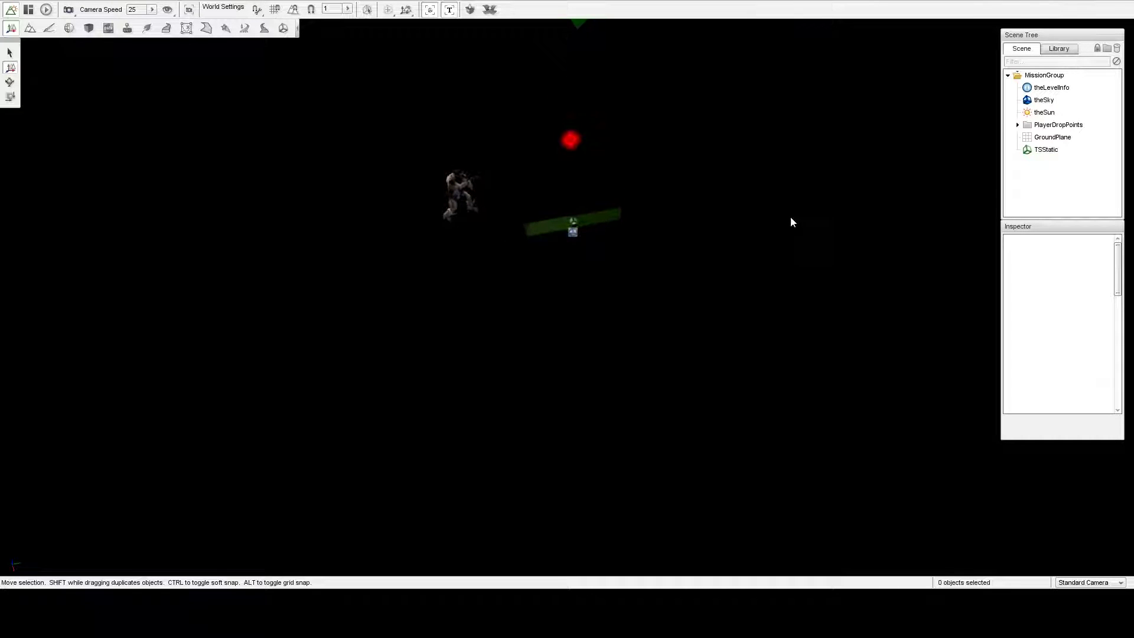
{"action": "left_click", "coordinate": [1038, 114]}
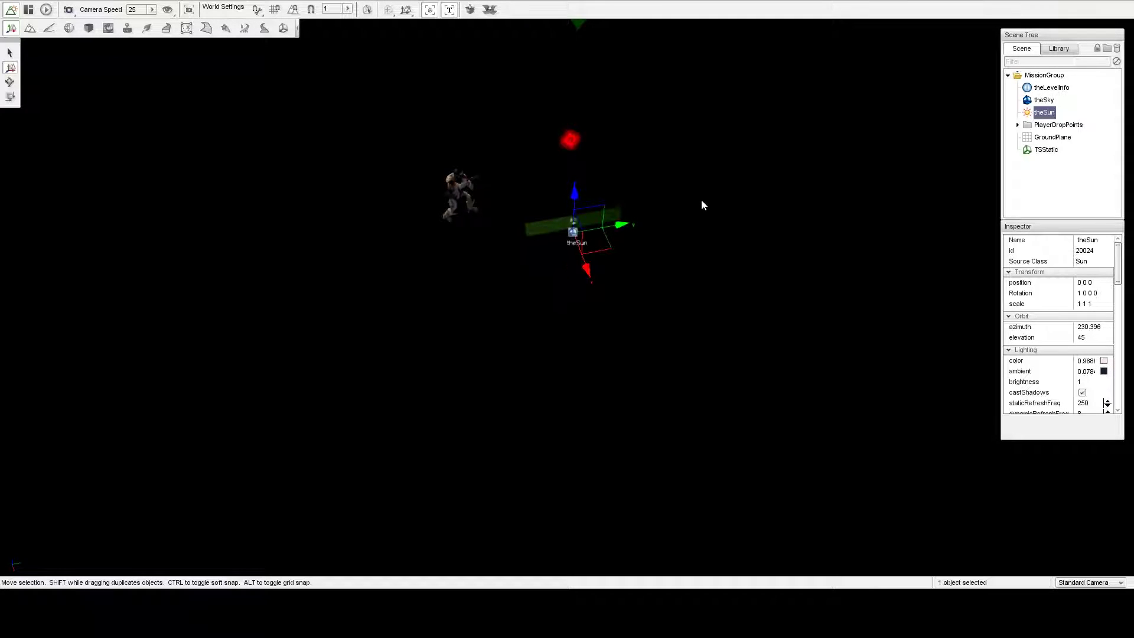
{"action": "right_click_drag", "start_coordinate": [700, 203], "coordinate": [711, 198]}
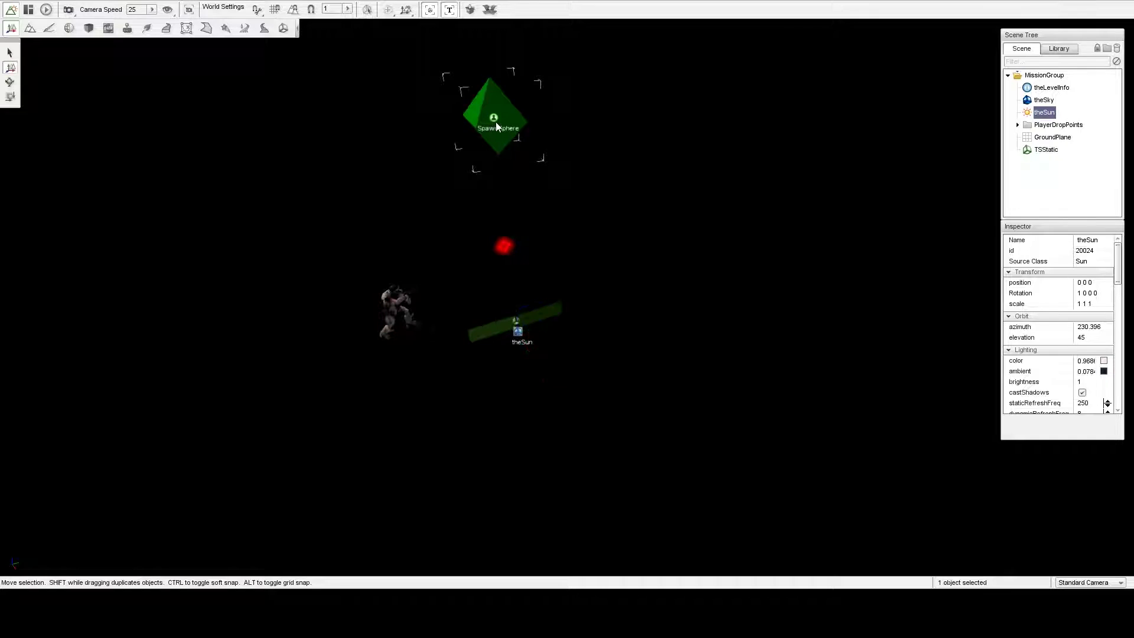
- Select the SpawnSphere above the platform and set its radius to 0.11
{"action": "left_click", "coordinate": [494, 122]}
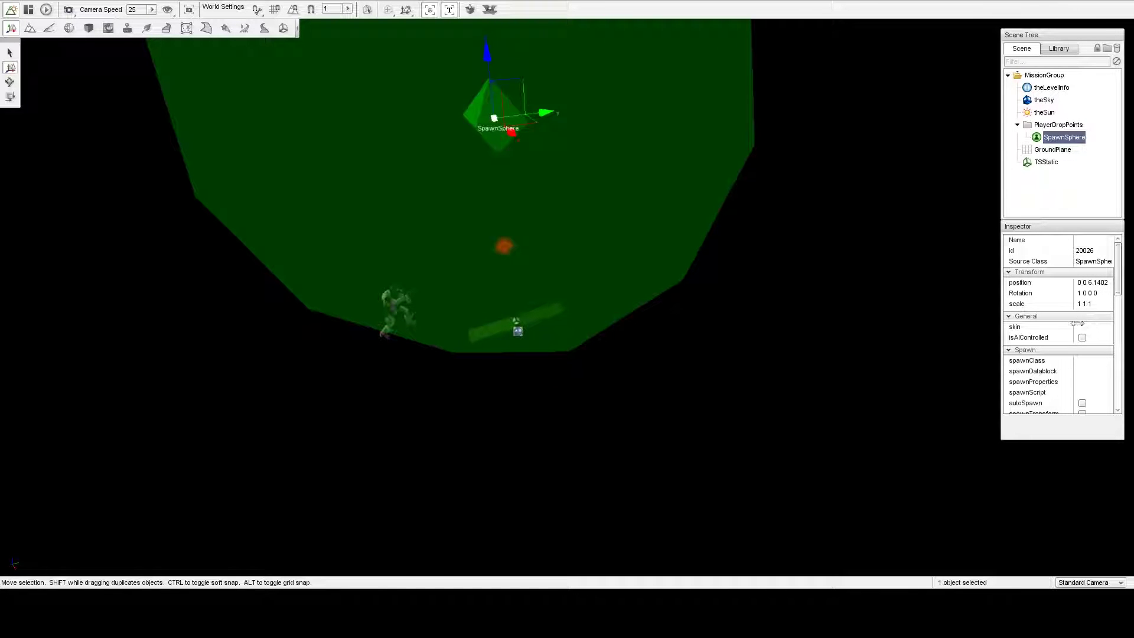
{"action": "scroll", "coordinate": [1088, 316], "scroll_direction": "down", "scroll_amount": 4}
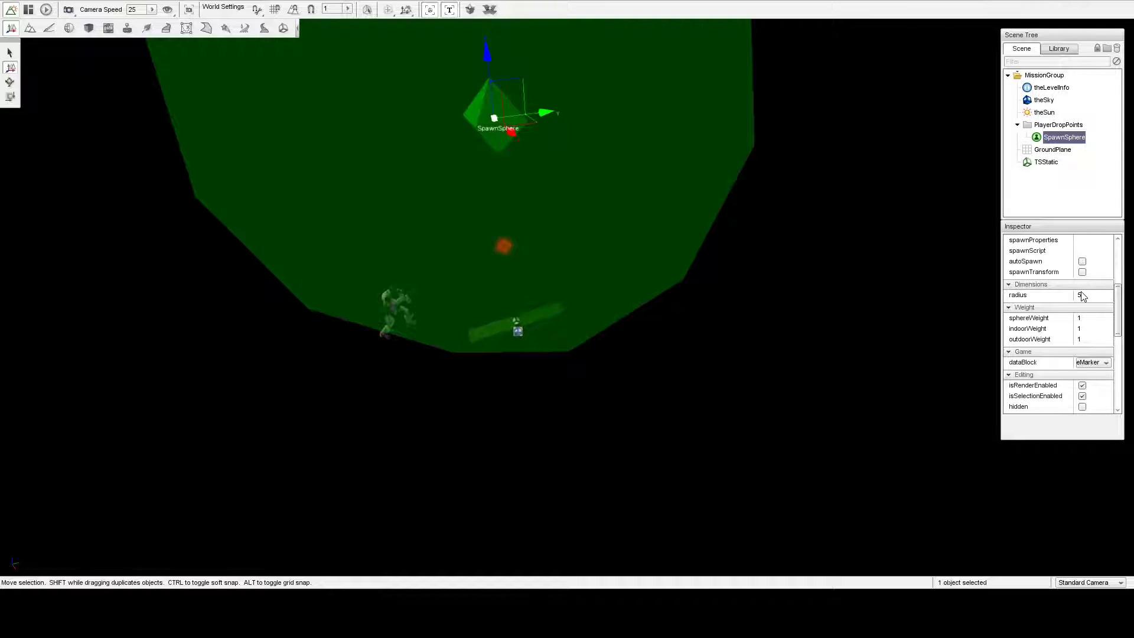
{"action": "left_click", "coordinate": [1079, 298]}
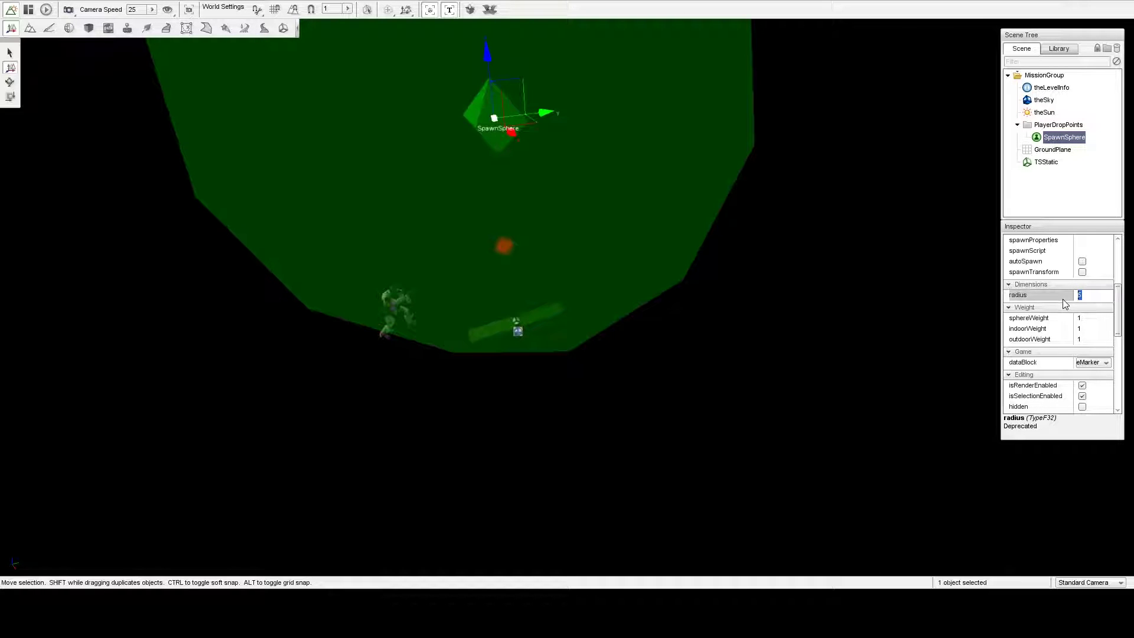
{"action": "type", "text": "0.11"}
- Add the PlatformBG mesh to the level from the art/shapes/Platforms library folder
{"action": "left_click", "coordinate": [1062, 50]}
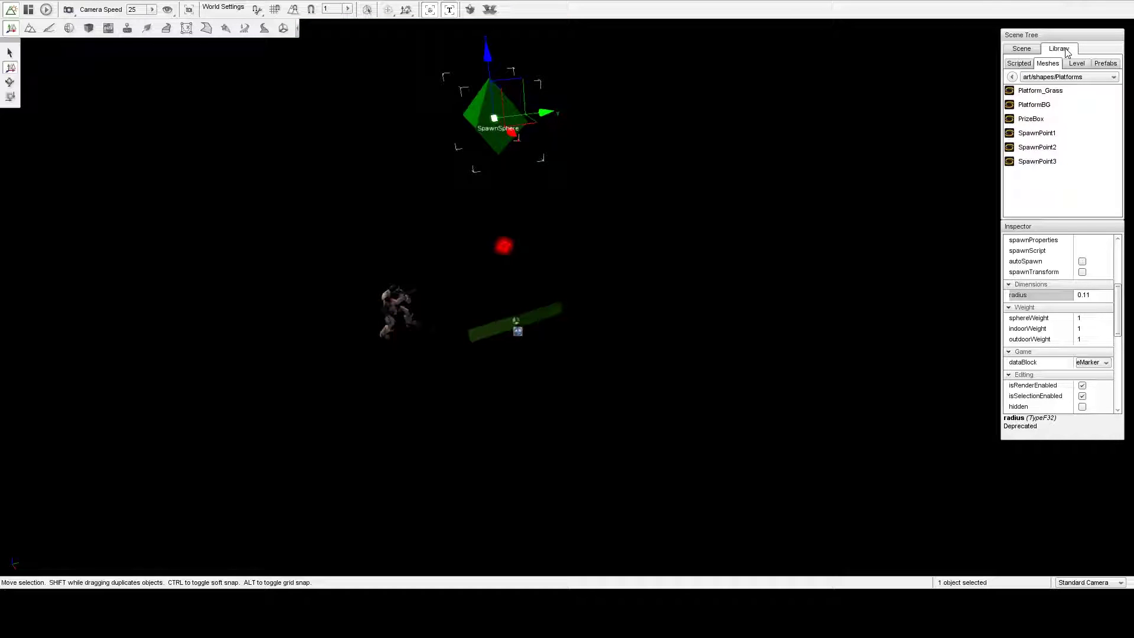
{"action": "left_click", "coordinate": [1038, 106]}
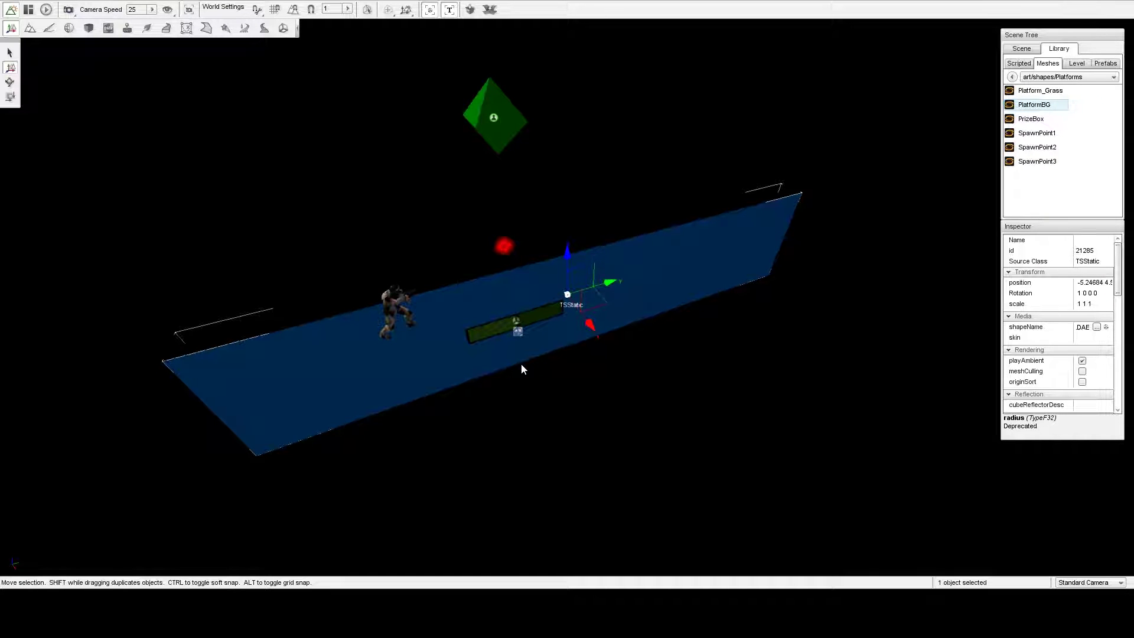
{"action": "mouse_move", "coordinate": [521, 363]}
{"action": "right_mouse_down"}
{"action": "mouse_move", "coordinate": [552, 367]}
{"action": "mouse_move", "coordinate": [540, 362]}
{"action": "mouse_move", "coordinate": [558, 356]}
{"action": "mouse_move", "coordinate": [521, 363]}
{"action": "right_mouse_up"}
{"action": "key", "text": "s"}
{"action": "key", "text": "a"}
{"action": "key", "text": "w"}
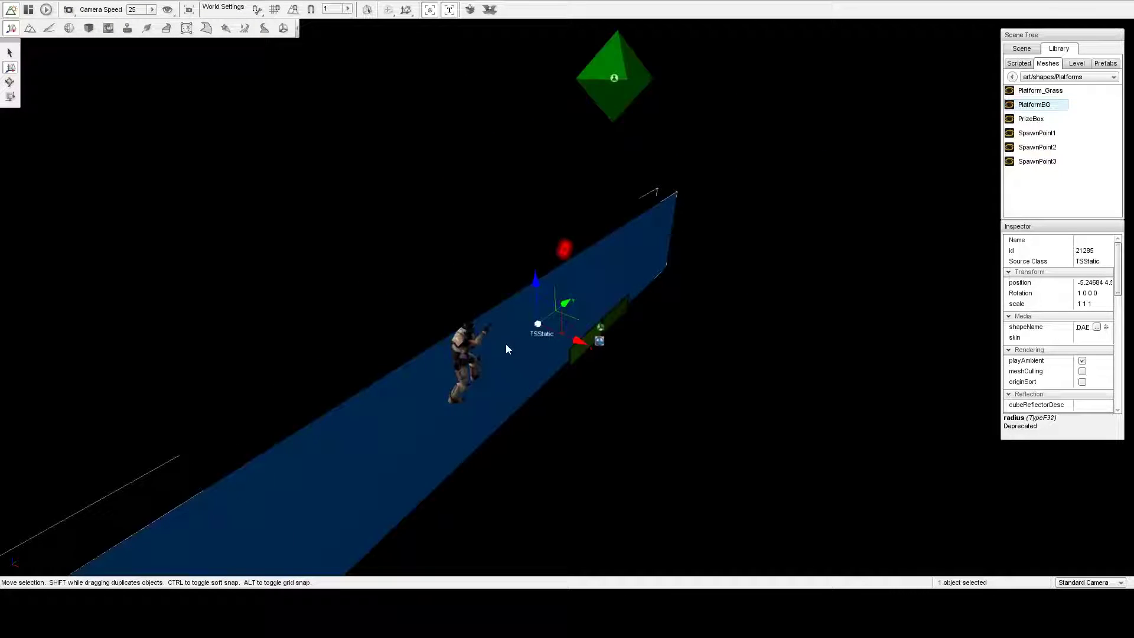
- Raise the blue background mesh vertically to the height of the SpawnSphere
{"action": "left_click_drag", "start_coordinate": [533, 304], "coordinate": [573, 110]}
{"action": "right_click_drag", "start_coordinate": [557, 151], "coordinate": [577, 133]}
{"action": "key", "text": "s"}
{"action": "key", "text": "d"}
{"action": "key", "text": "w"}
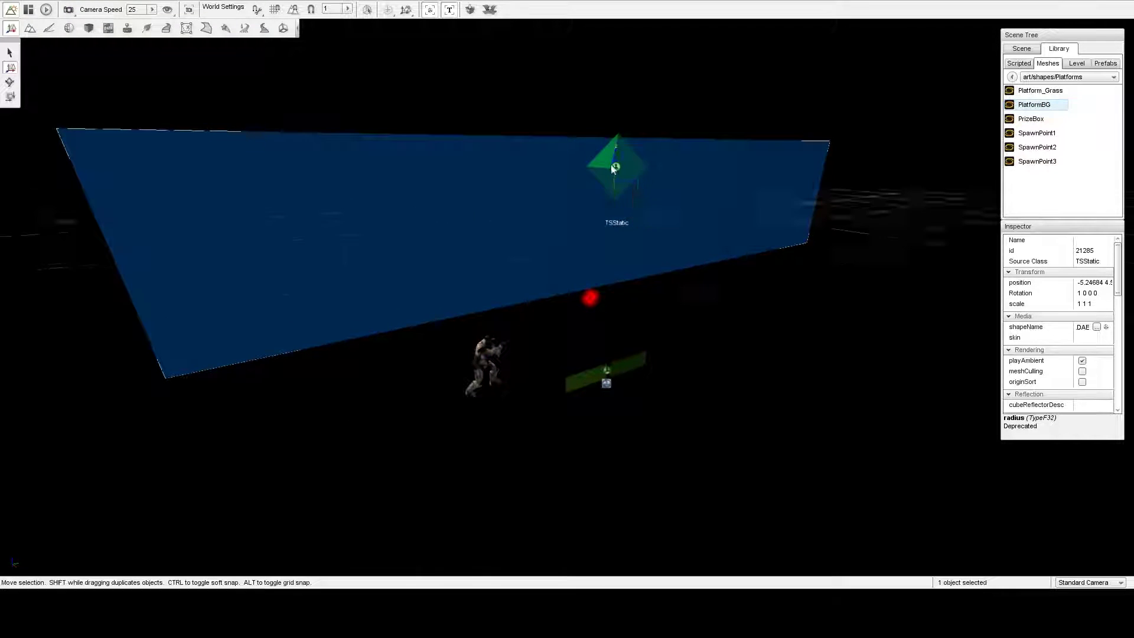
{"action": "left_click_drag", "start_coordinate": [611, 164], "coordinate": [617, 96]}
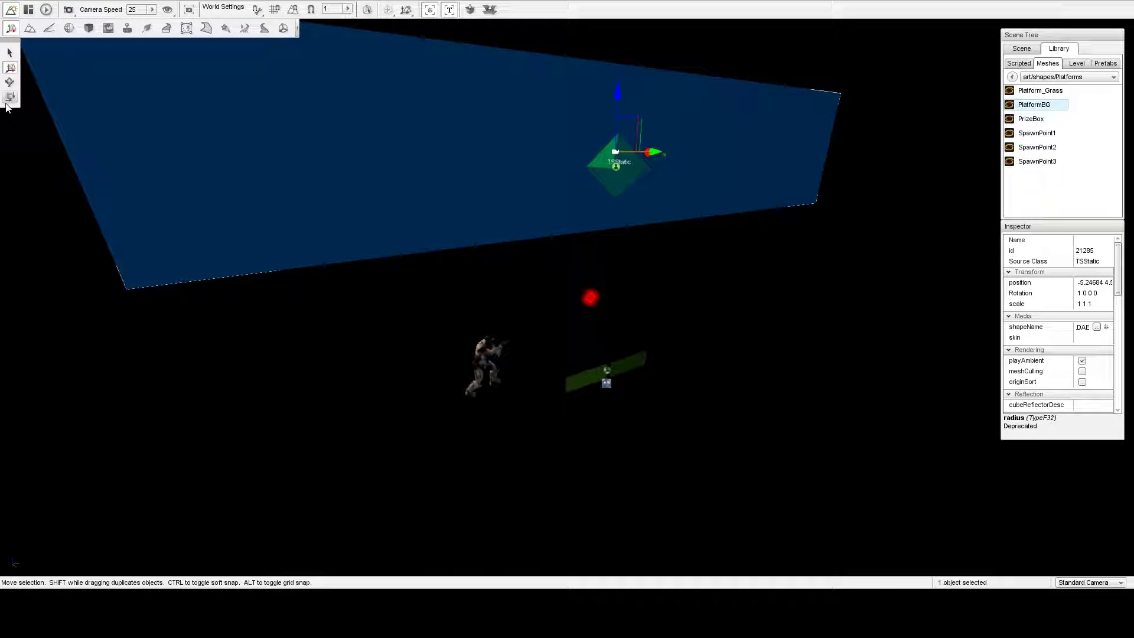
- Scale the blue background to about 3.68 in height and about 12.9 in length
{"action": "left_click", "coordinate": [10, 96]}
{"action": "key", "text": "d"}
{"action": "right_click_drag", "start_coordinate": [661, 157], "coordinate": [515, 154]}
{"action": "left_click_drag", "start_coordinate": [515, 154], "coordinate": [531, 71]}
{"action": "right_click_drag", "start_coordinate": [531, 71], "coordinate": [549, 178]}
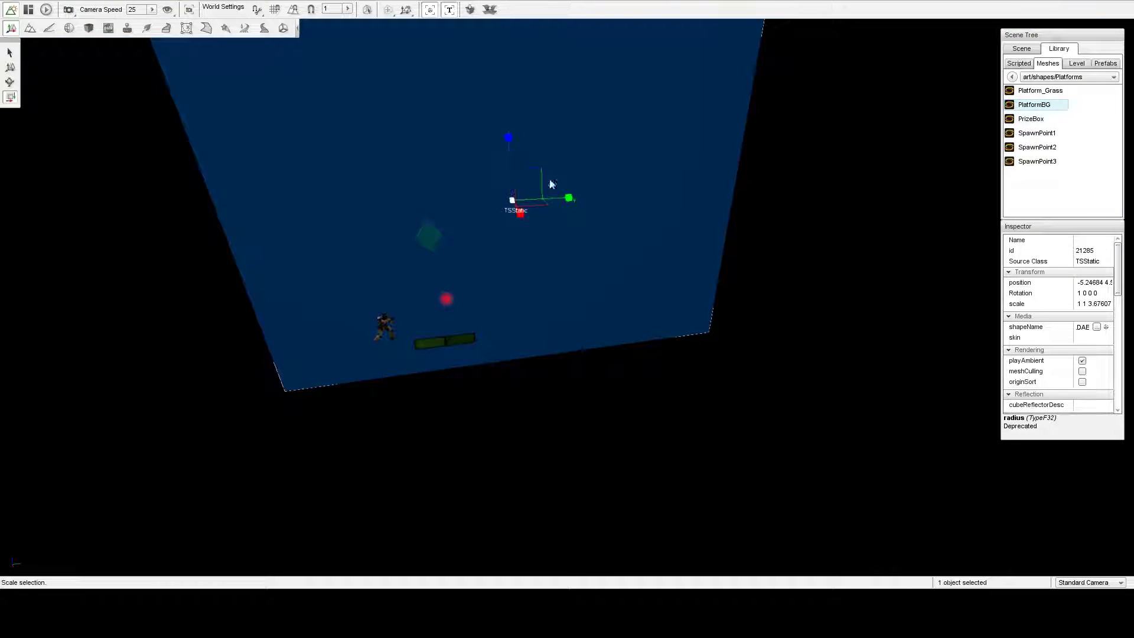
{"action": "left_click_drag", "start_coordinate": [568, 197], "coordinate": [768, 177]}
{"action": "right_click_drag", "start_coordinate": [622, 193], "coordinate": [622, 193]}
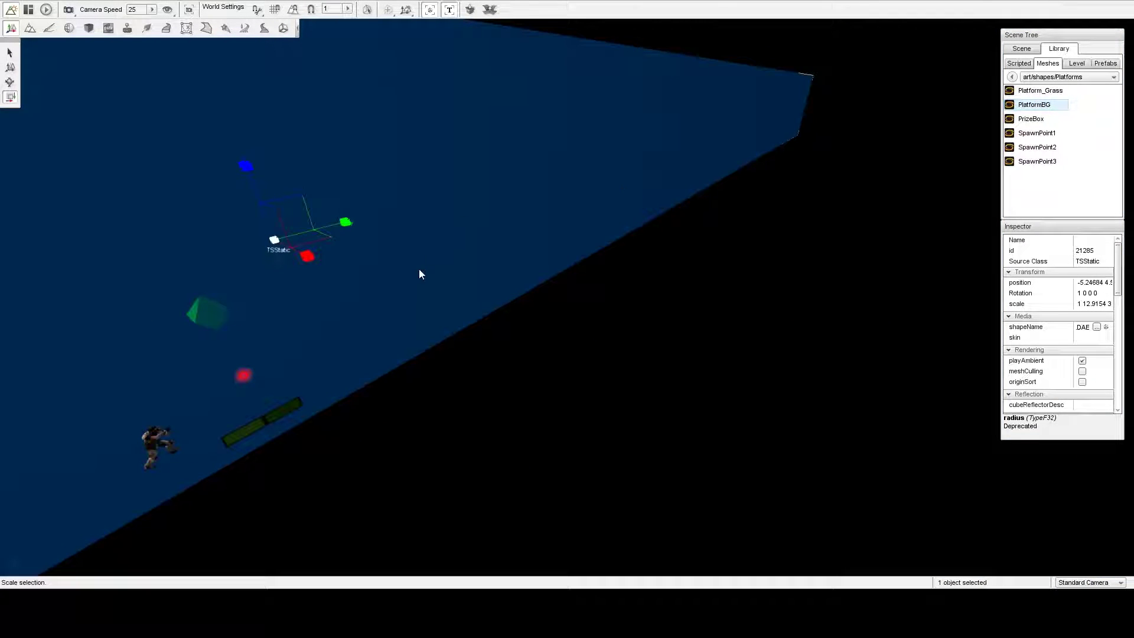
- Lower the scaled blue background so that its lower edge sits just beneath the platform
{"action": "right_click_drag", "start_coordinate": [419, 268], "coordinate": [364, 217]}
{"action": "left_click", "coordinate": [14, 67]}
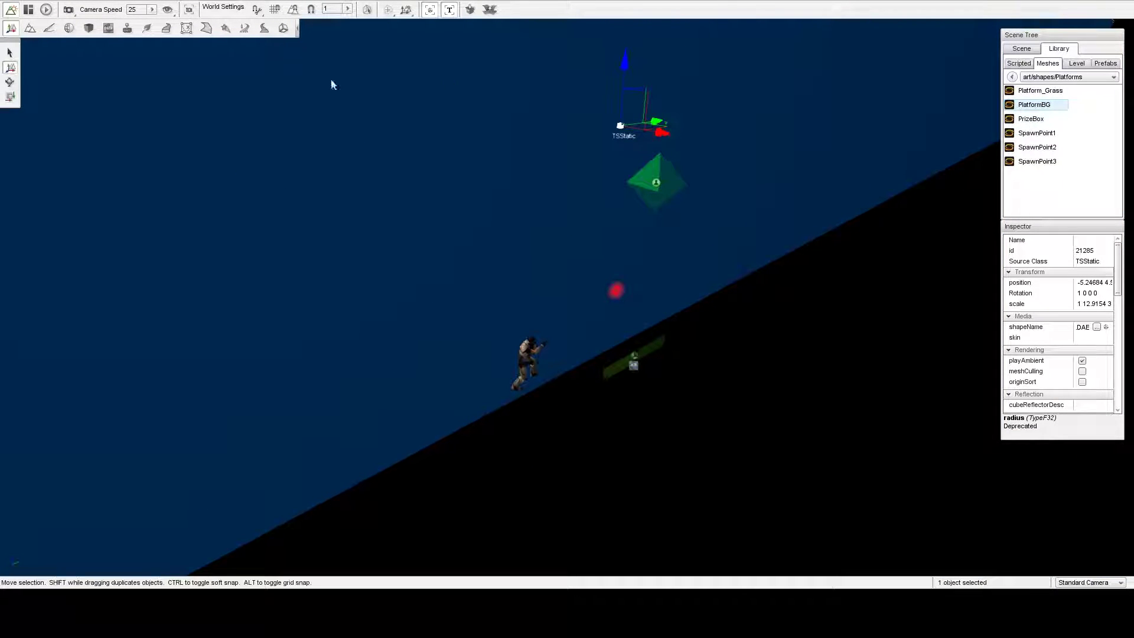
{"action": "left_click_drag", "start_coordinate": [618, 74], "coordinate": [647, 122]}
{"action": "key", "text": "d"}
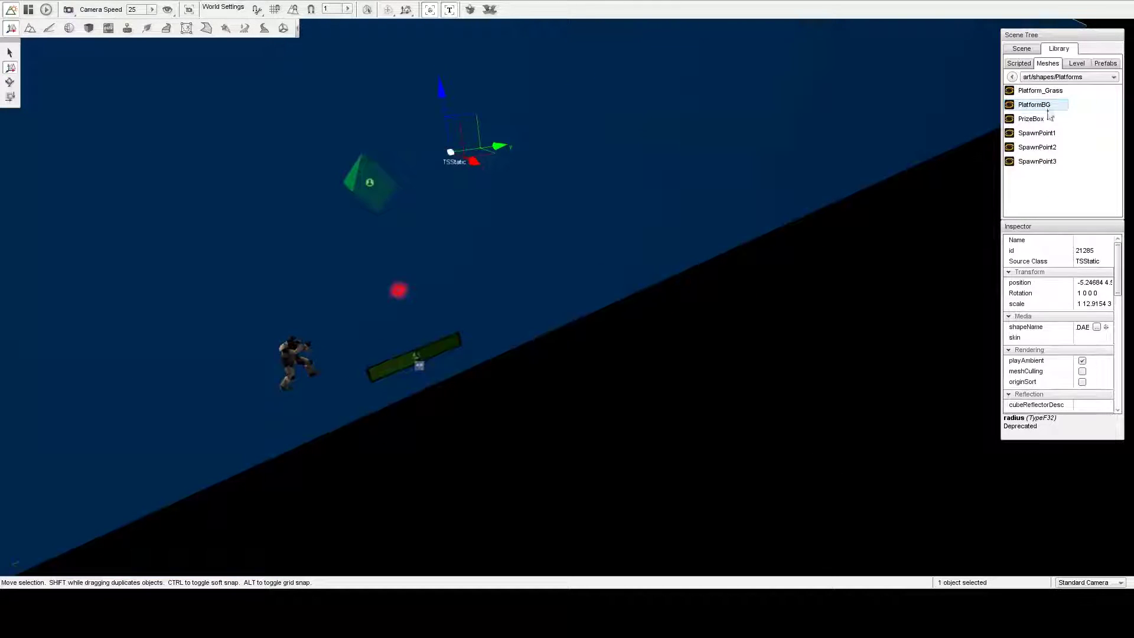
- Select the GroundPlane in the scene and examine the level around the player and platform
{"action": "left_click", "coordinate": [1021, 48]}
{"action": "left_click", "coordinate": [1052, 149]}
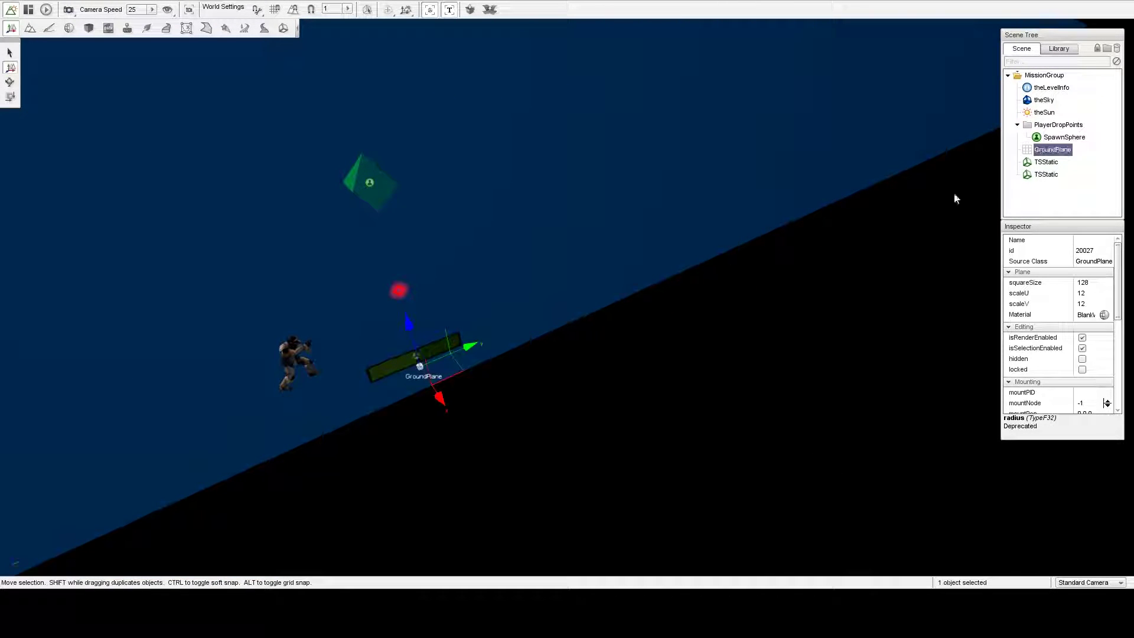
{"action": "right_click_drag", "start_coordinate": [957, 198], "coordinate": [921, 209]}
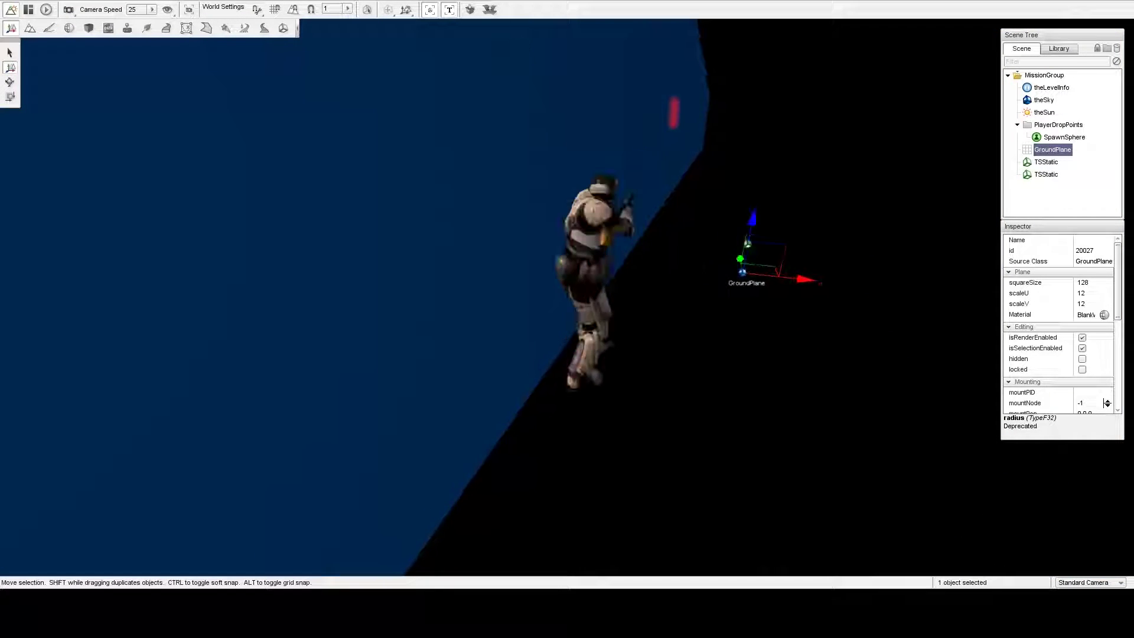
{"action": "mouse_move", "coordinate": [730, 258]}
{"action": "right_mouse_down"}
{"action": "mouse_move", "coordinate": [721, 254]}
{"action": "mouse_move", "coordinate": [738, 263]}
{"action": "mouse_move", "coordinate": [729, 258]}
{"action": "right_mouse_up"}
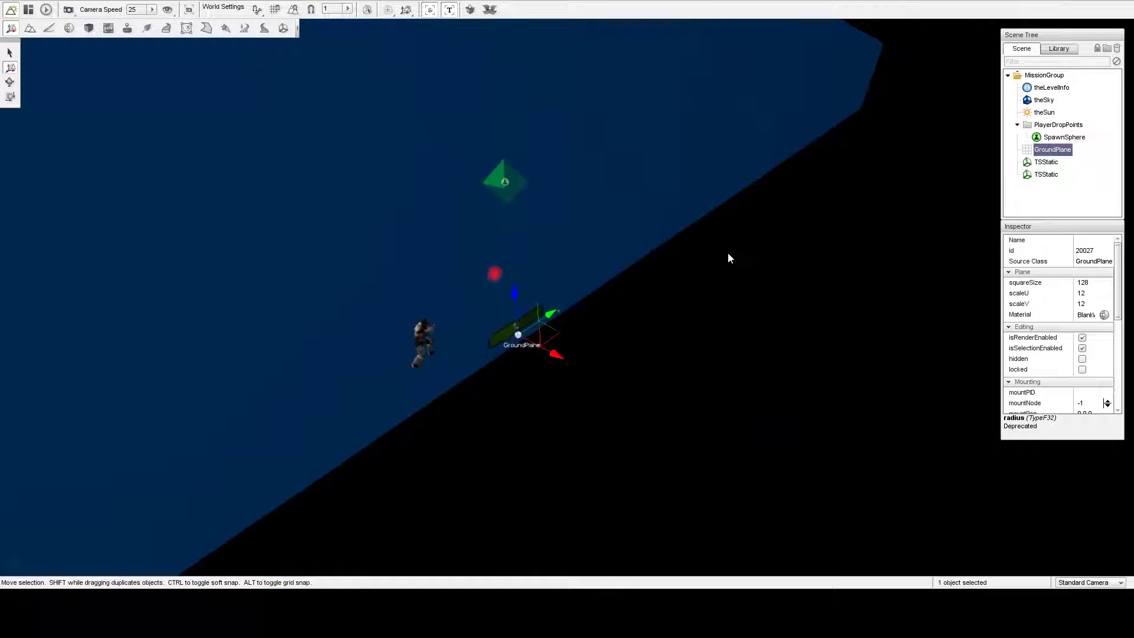
- Set theSun's azimuth to 90 and elevation to 15, and disable castShadows
{"action": "left_click", "coordinate": [1043, 113]}
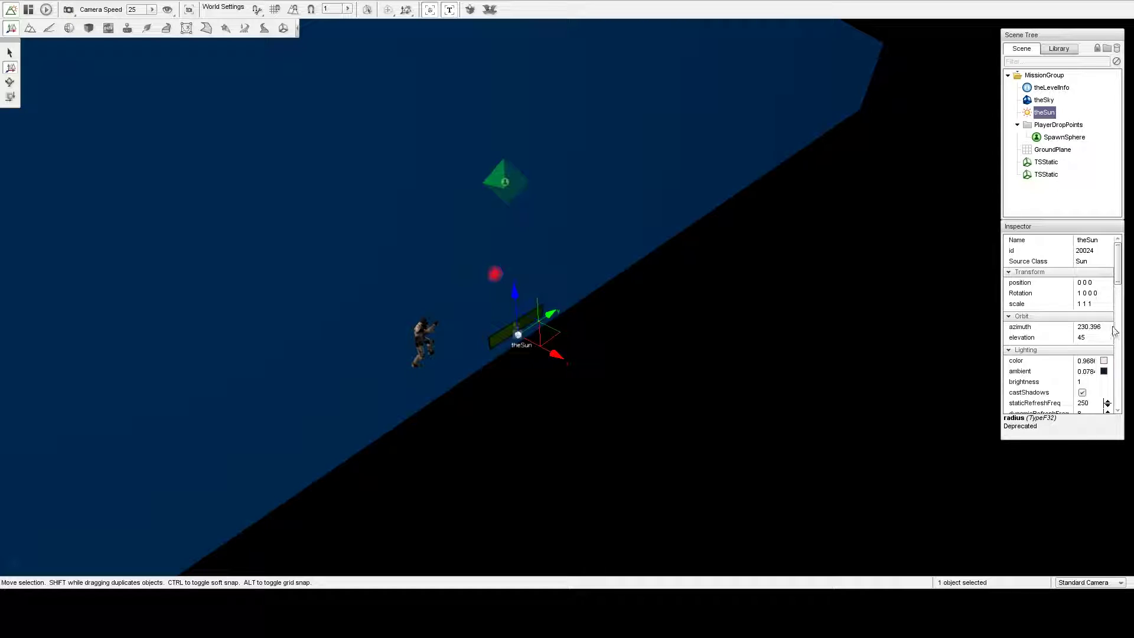
{"action": "left_click", "coordinate": [1070, 333]}
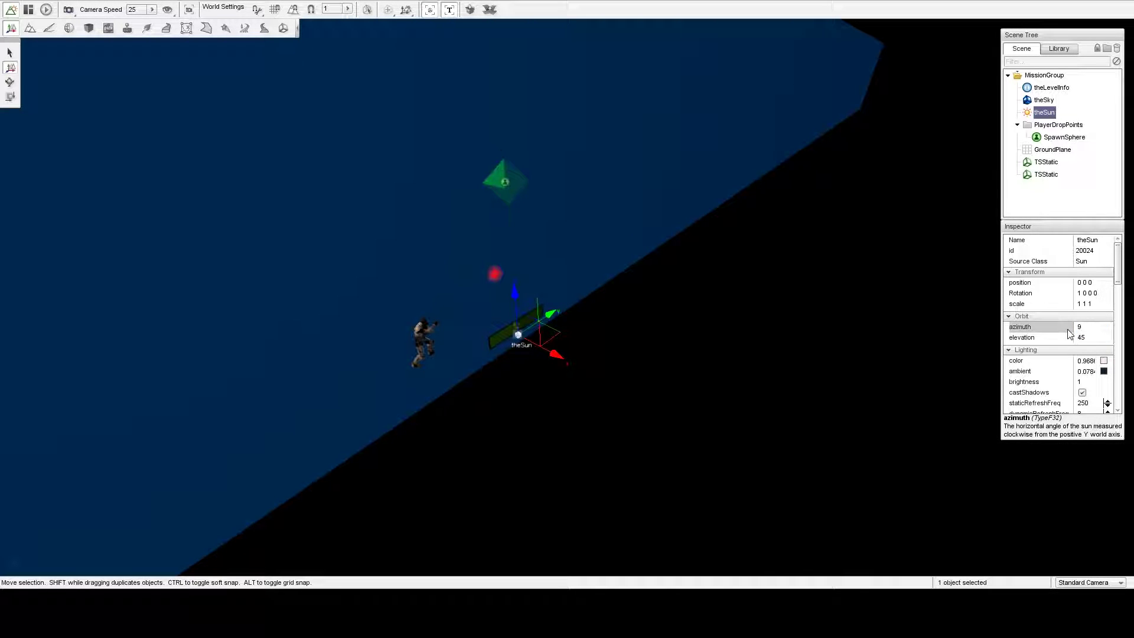
{"action": "key", "text": "Return"}
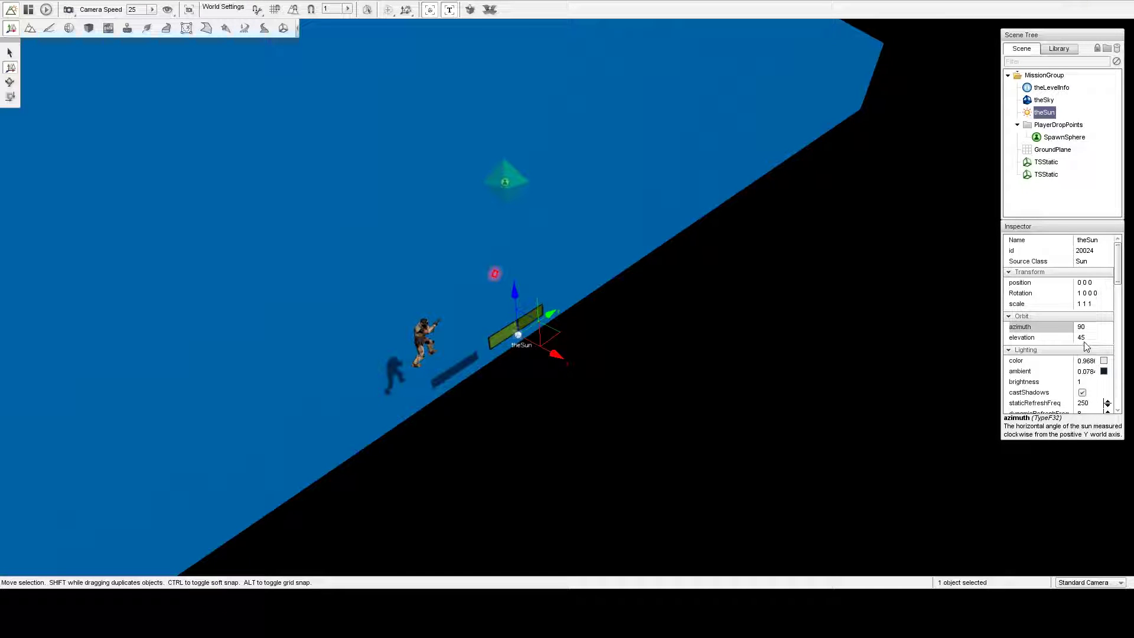
{"action": "left_click", "coordinate": [1084, 339]}
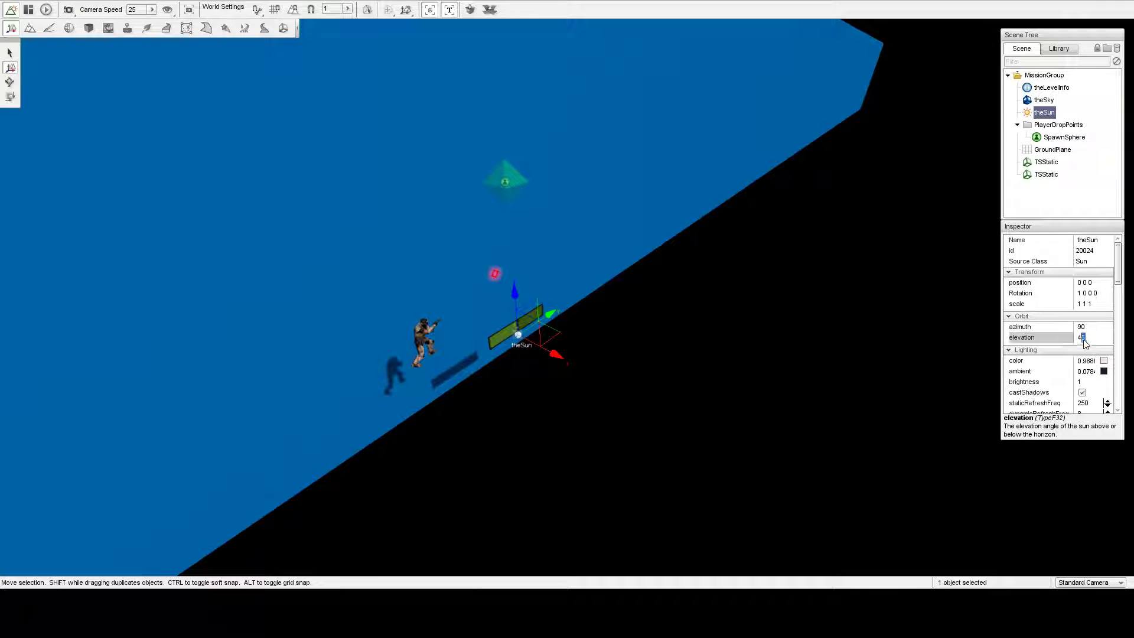
{"action": "type", "text": "15"}
{"action": "key", "text": "Return"}
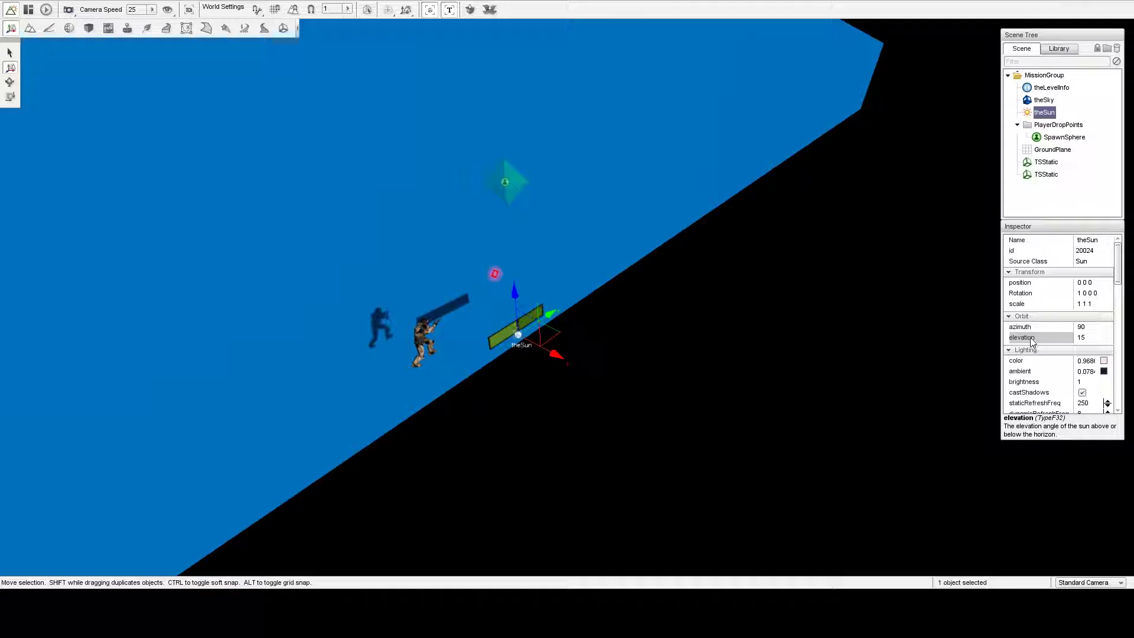
{"action": "left_click", "coordinate": [1081, 392]}
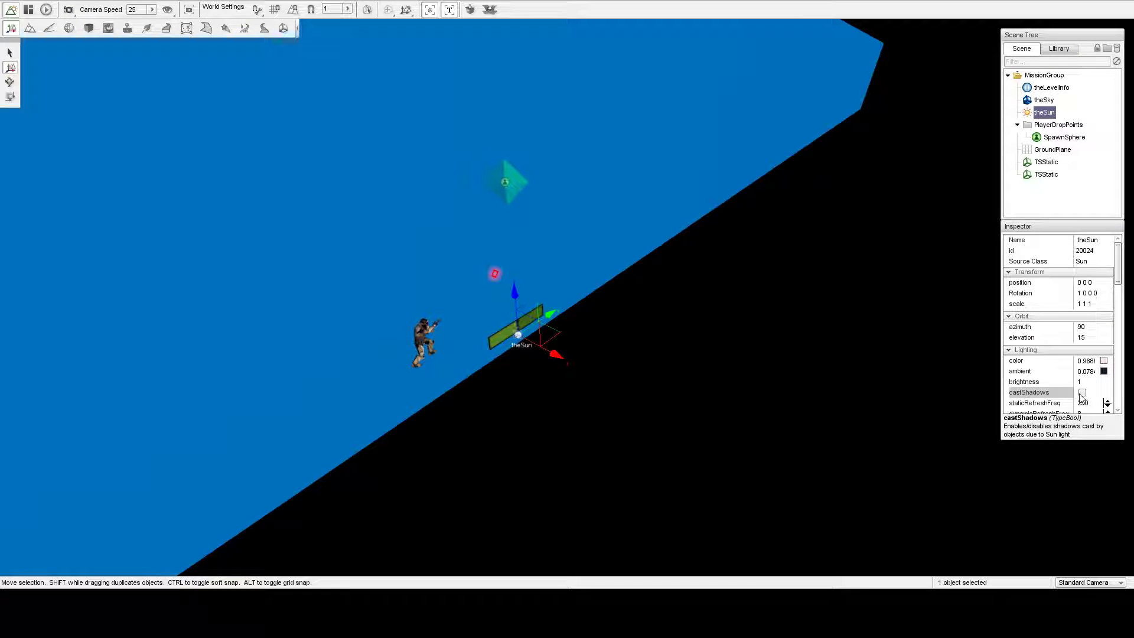
- Turn on the Debug Render: Player Collision visualization
{"action": "right_click_drag", "start_coordinate": [830, 359], "coordinate": [753, 336]}
{"action": "key", "text": "w"}
{"action": "key", "text": "s"}
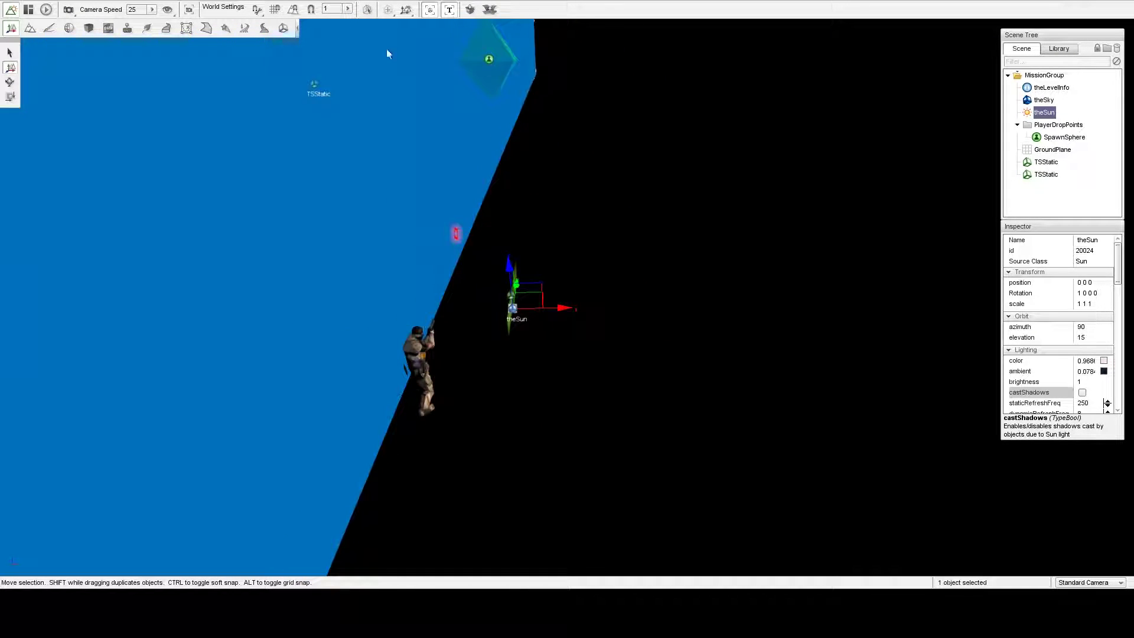
{"action": "left_click", "coordinate": [169, 10]}
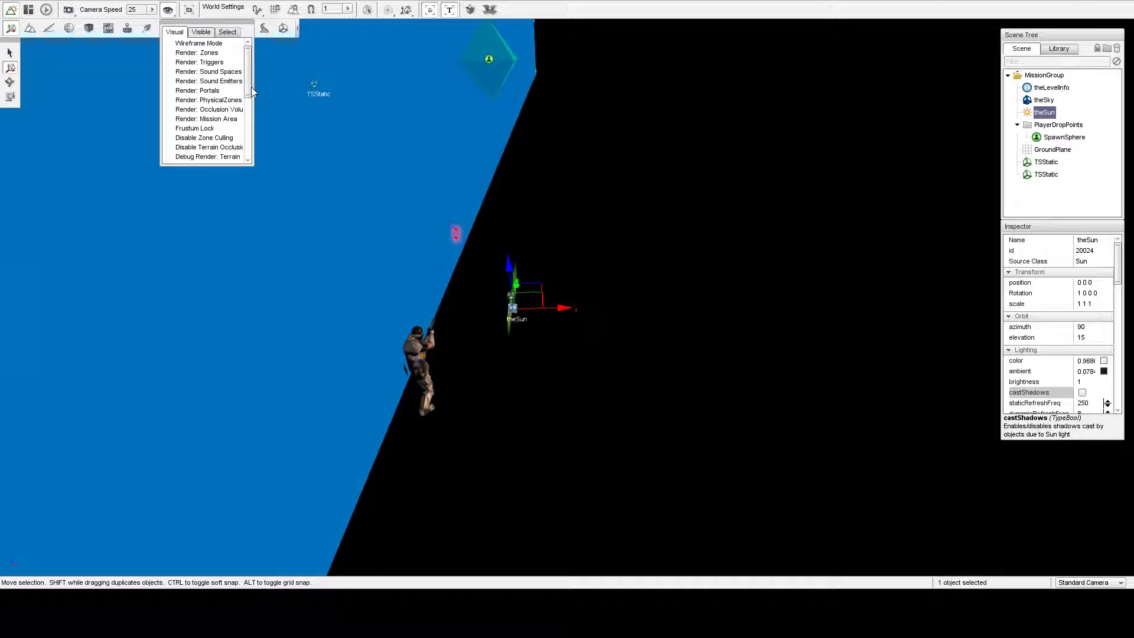
{"action": "left_click_drag", "start_coordinate": [248, 90], "coordinate": [256, 105]}
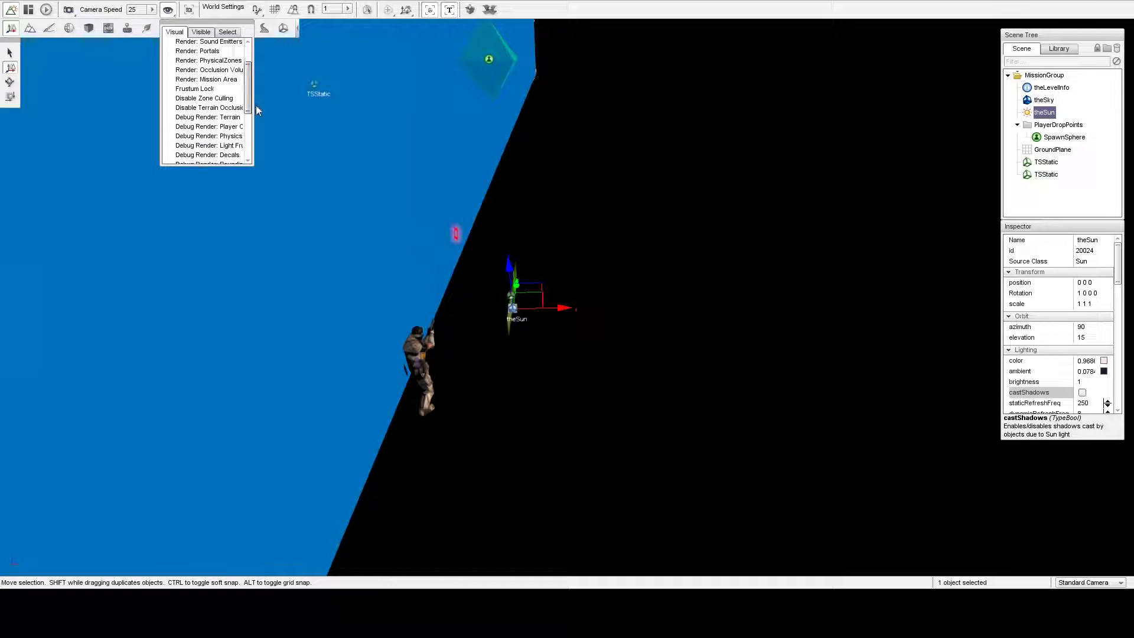
{"action": "left_click", "coordinate": [174, 129]}
- Select the player and move it along the x axis until it lines up with the platform
{"action": "key", "text": "d"}
{"action": "right_click_drag", "start_coordinate": [320, 314], "coordinate": [348, 336]}
{"action": "key", "text": "a"}
{"action": "key", "text": "s"}
{"action": "left_click", "coordinate": [490, 356]}
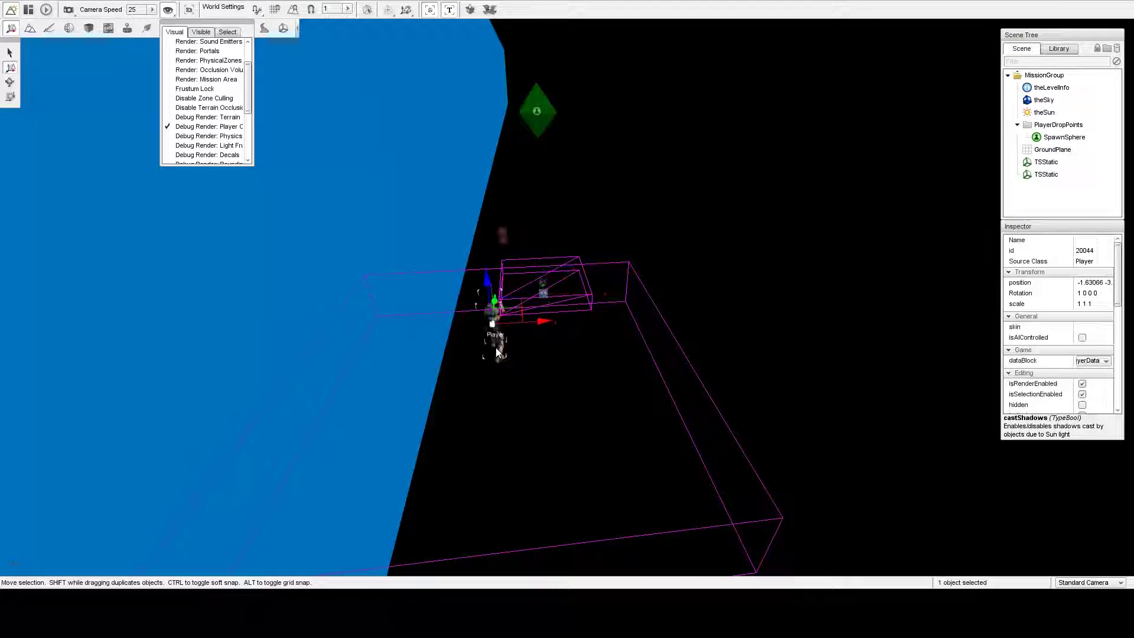
{"action": "right_click_drag", "start_coordinate": [491, 356], "coordinate": [567, 381]}
{"action": "left_click", "coordinate": [564, 345]}
{"action": "left_click_drag", "start_coordinate": [565, 314], "coordinate": [563, 266]}
{"action": "right_click_drag", "start_coordinate": [564, 266], "coordinate": [412, 263]}
{"action": "left_click", "coordinate": [470, 212]}
{"action": "right_click_drag", "start_coordinate": [470, 211], "coordinate": [503, 285]}
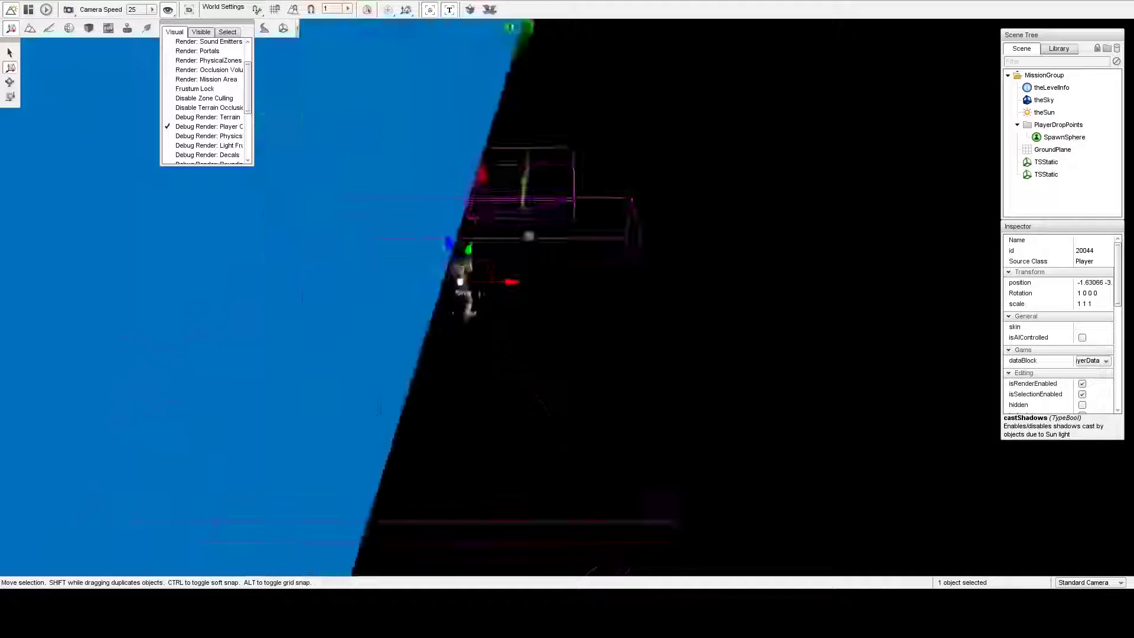
{"action": "left_click_drag", "start_coordinate": [503, 285], "coordinate": [560, 278]}
{"action": "right_click_drag", "start_coordinate": [561, 278], "coordinate": [660, 271]}
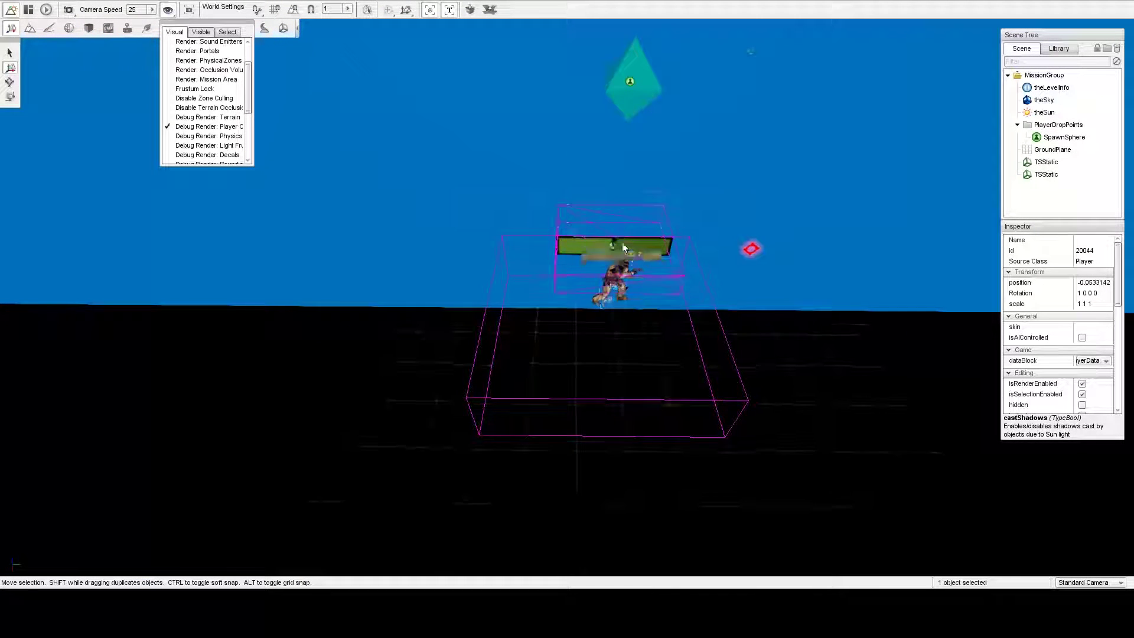
- Raise the player along the z axis so that it stands on top of the platform
{"action": "left_click_drag", "start_coordinate": [621, 240], "coordinate": [651, 72]}
{"action": "right_click_drag", "start_coordinate": [626, 193], "coordinate": [636, 294]}
{"action": "left_click_drag", "start_coordinate": [610, 284], "coordinate": [615, 154]}
- Close the visibility options and examine the player, platform and collision boxes from several angles
{"action": "mouse_move", "coordinate": [554, 328]}
{"action": "right_mouse_down"}
{"action": "mouse_move", "coordinate": [552, 283]}
{"action": "mouse_move", "coordinate": [581, 307]}
{"action": "mouse_move", "coordinate": [561, 325]}
{"action": "mouse_move", "coordinate": [544, 310]}
{"action": "right_mouse_up"}
{"action": "key", "text": "w"}
{"action": "key", "text": "s"}
{"action": "key", "text": "w"}
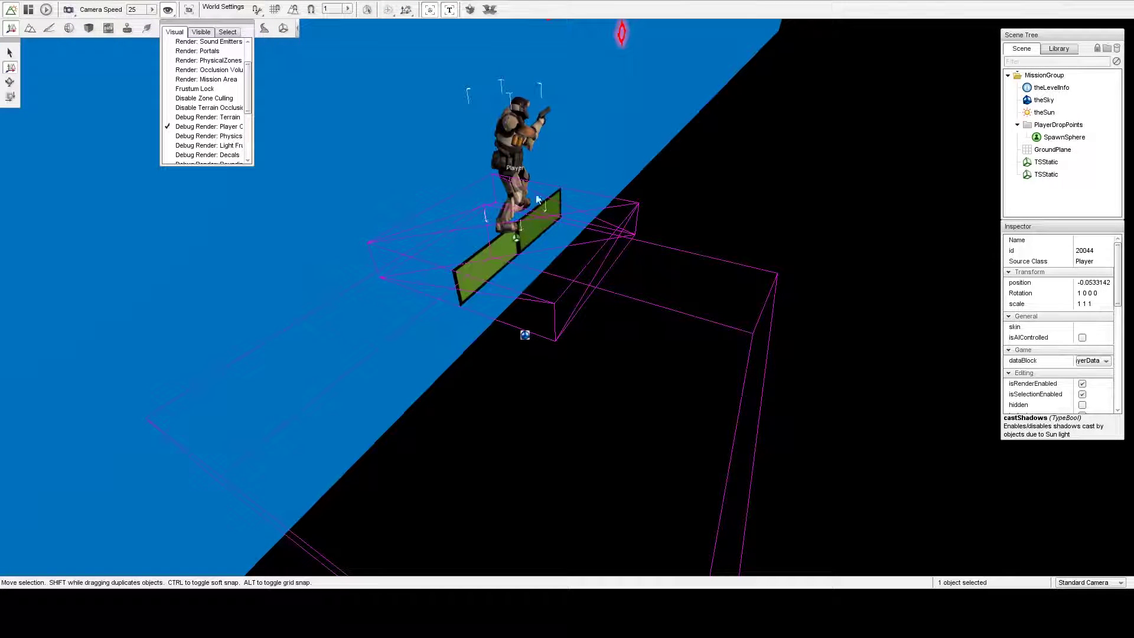
{"action": "key", "text": "d"}
{"action": "right_click_drag", "start_coordinate": [568, 242], "coordinate": [543, 264]}
{"action": "key", "text": "w"}
{"action": "key", "text": "s"}
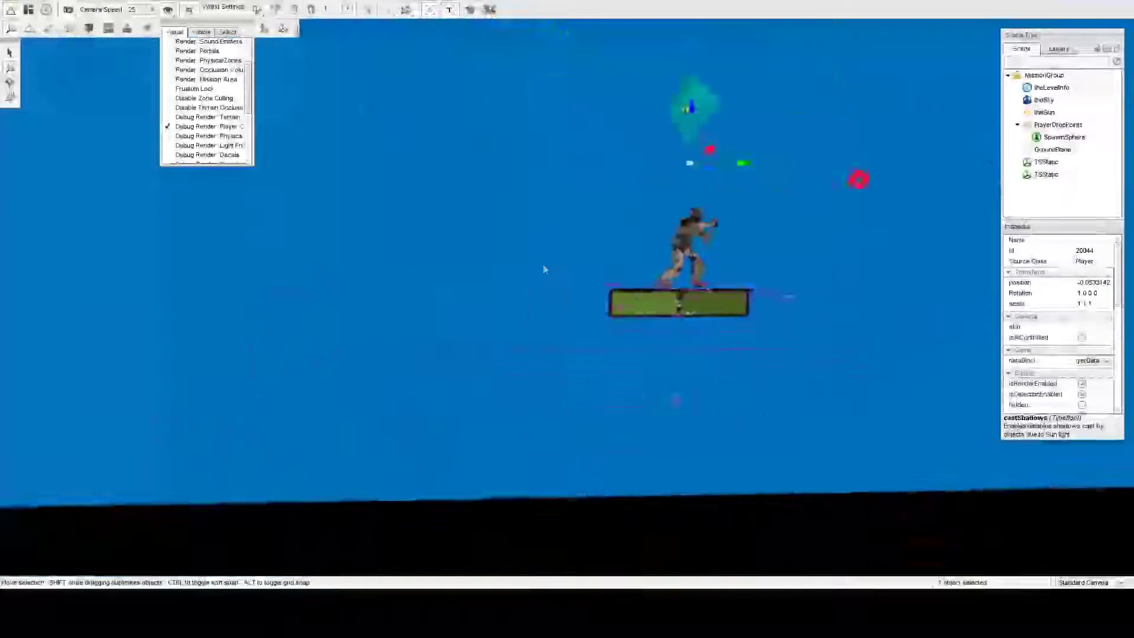
{"action": "left_click", "coordinate": [168, 10]}
{"action": "right_click_drag", "start_coordinate": [449, 224], "coordinate": [478, 242]}
{"action": "key", "text": "w"}
{"action": "right_click_drag", "start_coordinate": [466, 177], "coordinate": [453, 159]}
{"action": "key", "text": "s"}
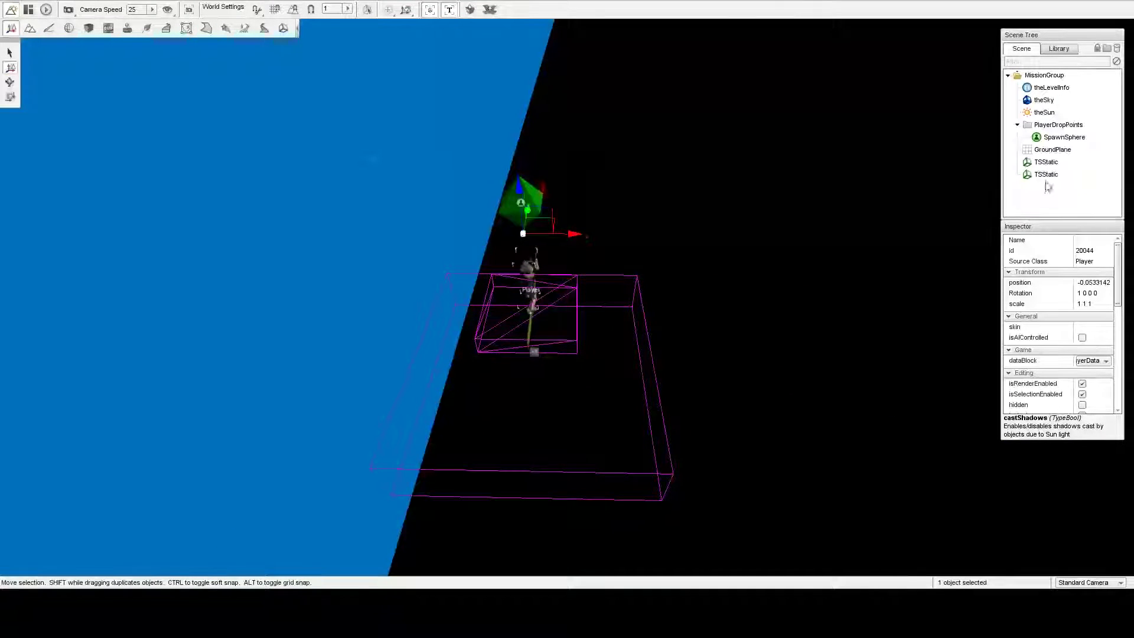
- Select the blue background TSStatic and move it along x towards the platform, to about -1.16
{"action": "left_click", "coordinate": [1053, 176]}
{"action": "key", "text": "s"}
{"action": "right_click_drag", "start_coordinate": [657, 221], "coordinate": [608, 183]}
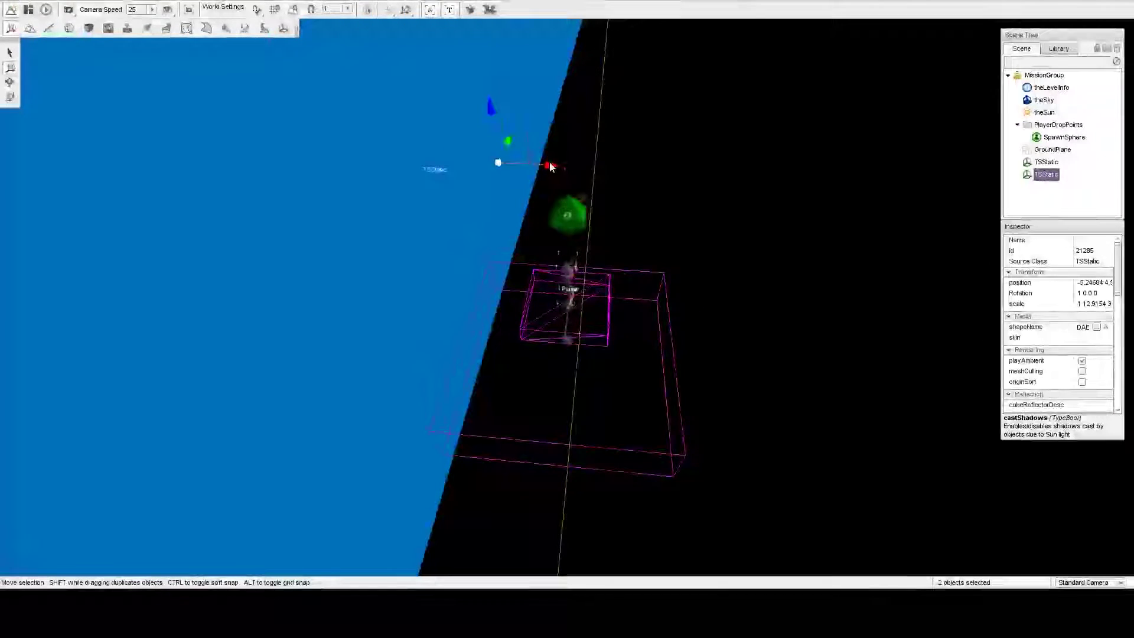
{"action": "left_click_drag", "start_coordinate": [553, 167], "coordinate": [614, 173]}
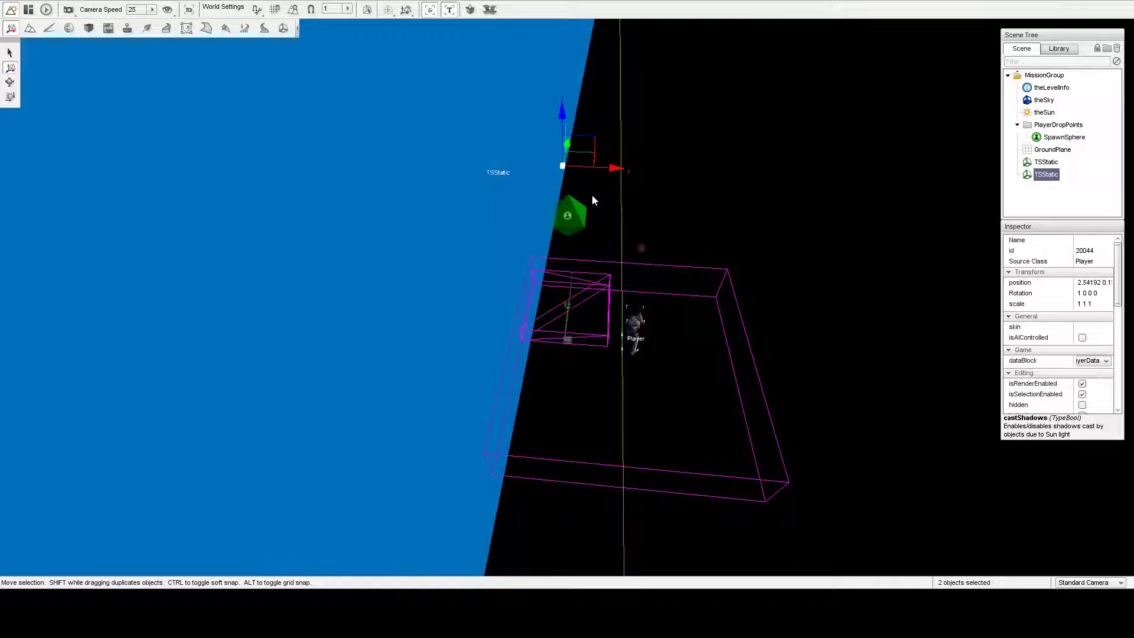
{"action": "right_click_drag", "start_coordinate": [592, 194], "coordinate": [584, 171]}
{"action": "left_click_drag", "start_coordinate": [604, 272], "coordinate": [605, 243]}
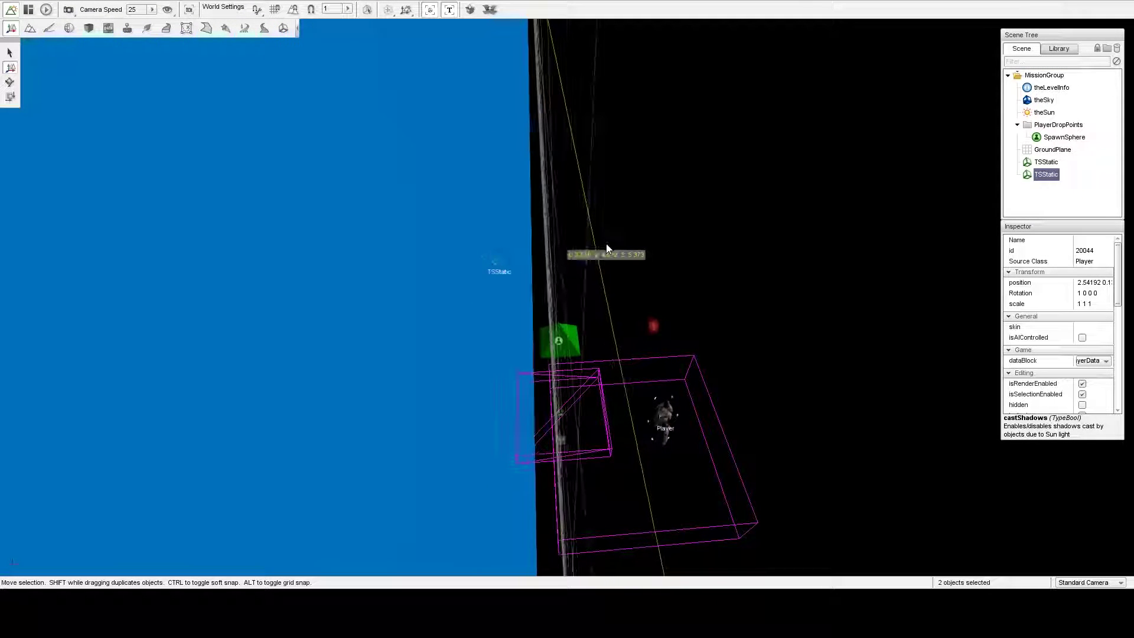
{"action": "right_click_drag", "start_coordinate": [605, 242], "coordinate": [662, 224]}
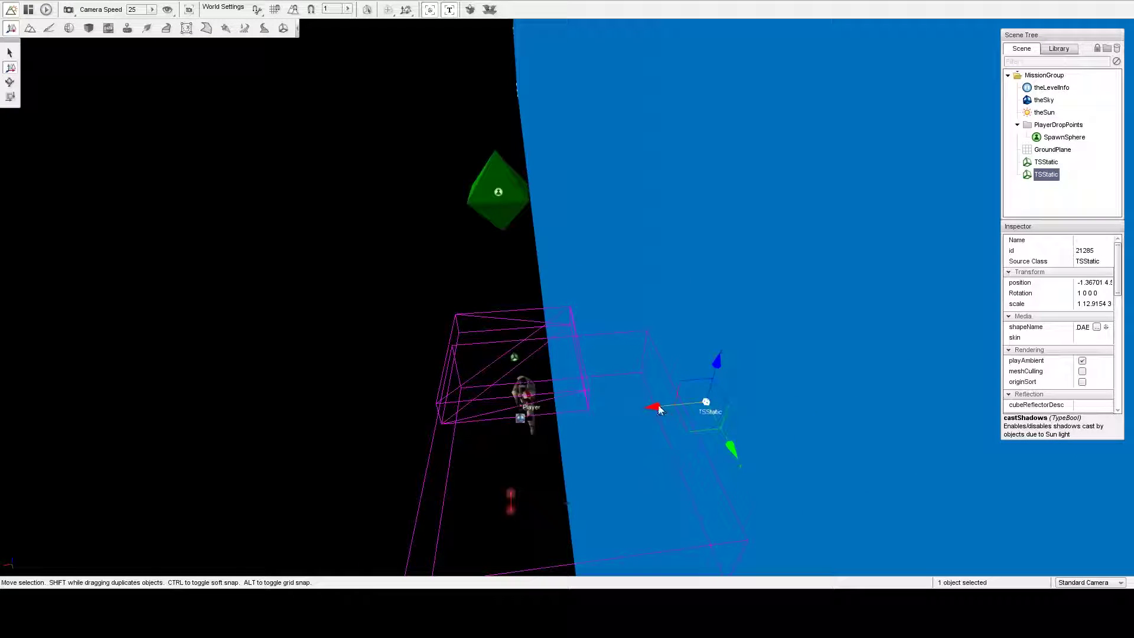
{"action": "left_click_drag", "start_coordinate": [659, 409], "coordinate": [637, 406]}
- Select the player and move it back on top of the platform
{"action": "right_click_drag", "start_coordinate": [608, 394], "coordinate": [471, 392]}
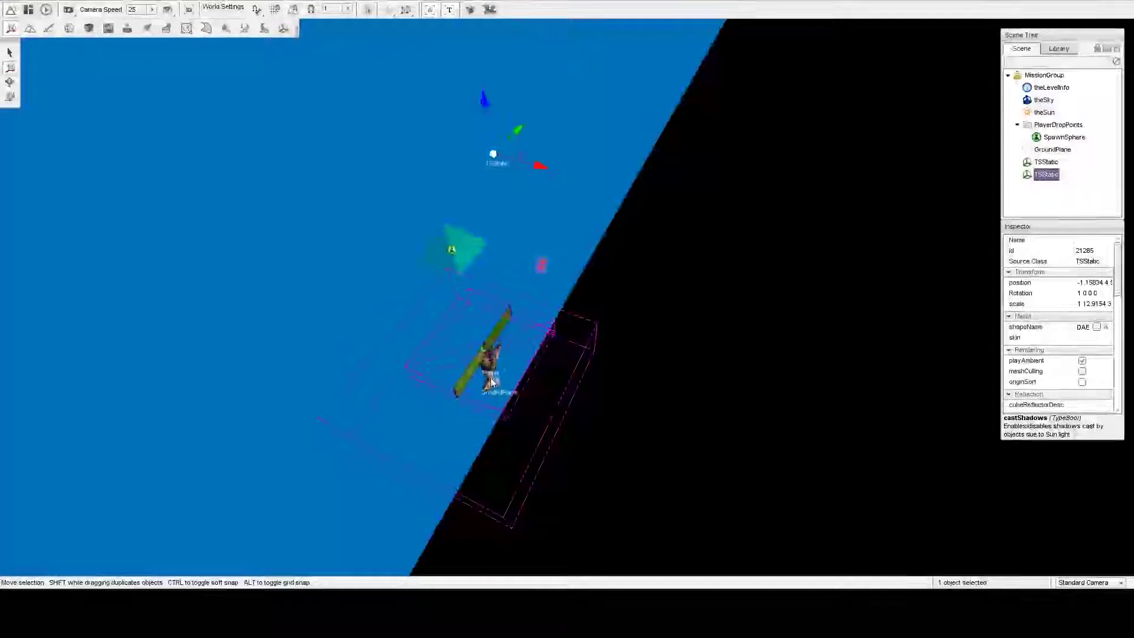
{"action": "left_click", "coordinate": [490, 379]}
{"action": "left_click_drag", "start_coordinate": [489, 376], "coordinate": [466, 295]}
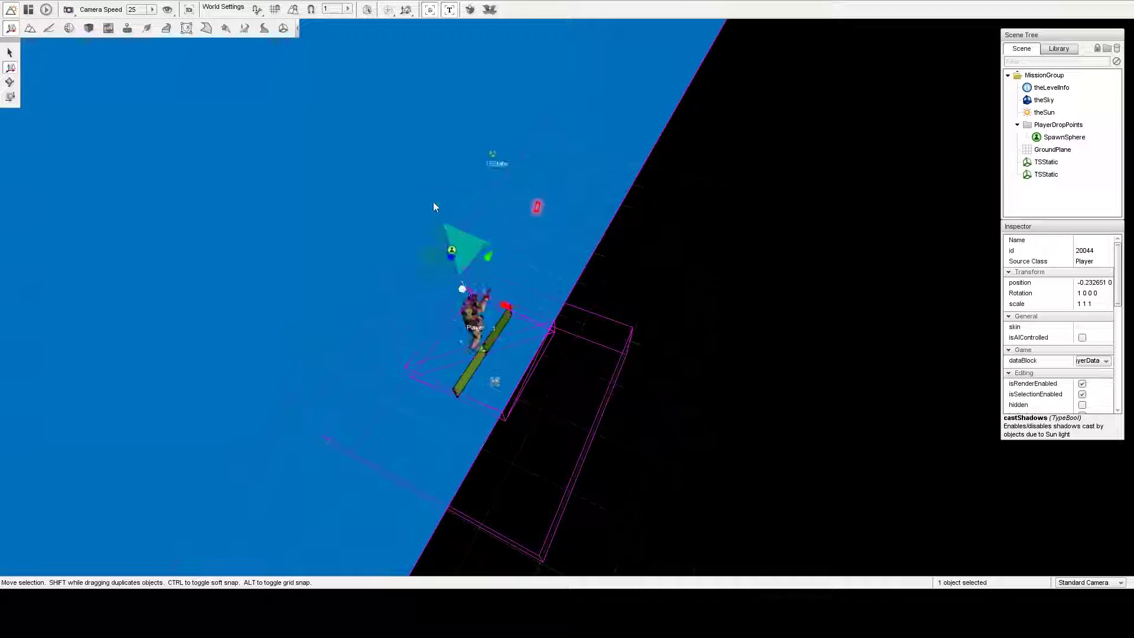
- Nudge the blue background further along x towards the platform, to about -0.81
{"action": "right_click_drag", "start_coordinate": [433, 202], "coordinate": [403, 241]}
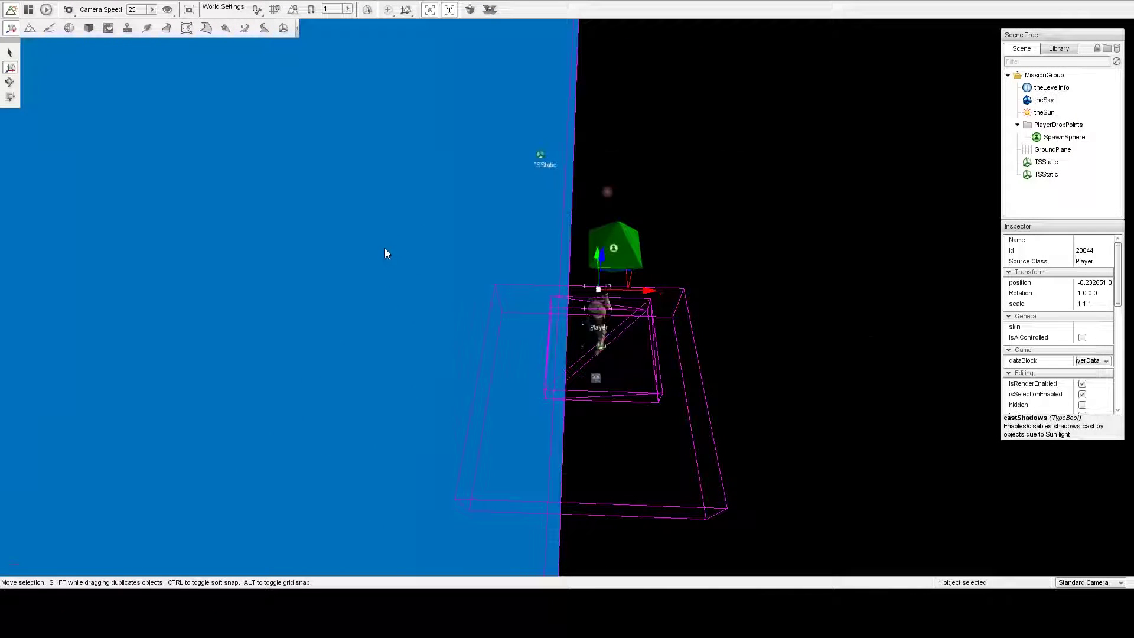
{"action": "left_click", "coordinate": [384, 248]}
{"action": "mouse_move", "coordinate": [598, 158]}
{"action": "left_mouse_down"}
{"action": "mouse_move", "coordinate": [587, 156]}
{"action": "mouse_move", "coordinate": [598, 158]}
{"action": "left_mouse_up"}
- Examine the spacing between the background, the platform and the player from several angles
{"action": "key", "text": "d"}
{"action": "right_click_drag", "start_coordinate": [598, 159], "coordinate": [639, 158]}
{"action": "key", "text": "s"}
{"action": "key", "text": "d"}
{"action": "key", "text": "w"}
{"action": "key", "text": "s"}
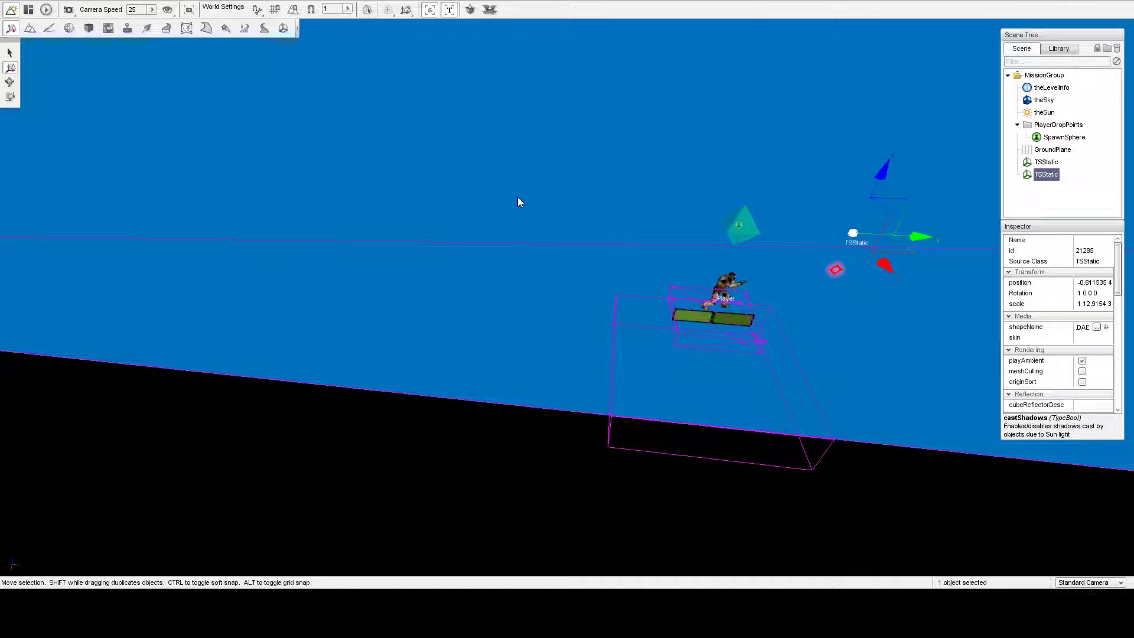
{"action": "right_click_drag", "start_coordinate": [518, 197], "coordinate": [509, 207]}
{"action": "key", "text": "w"}
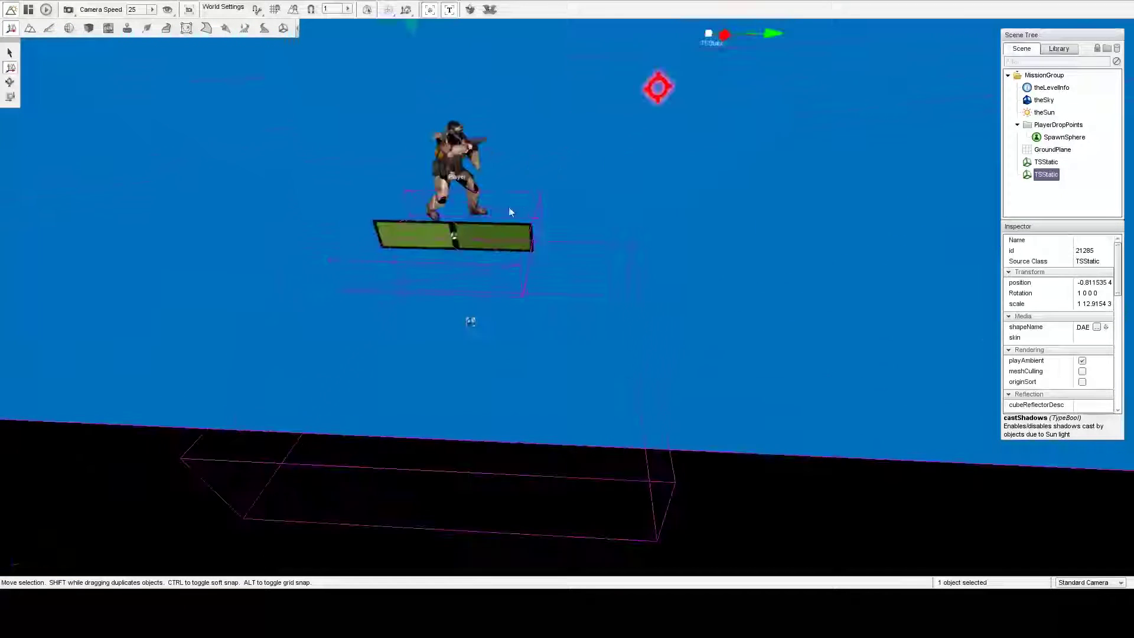
- Select the green platform piece, switch the camera to Right View and frame the piece
{"action": "left_click", "coordinate": [502, 235]}
{"action": "left_click", "coordinate": [1116, 582]}
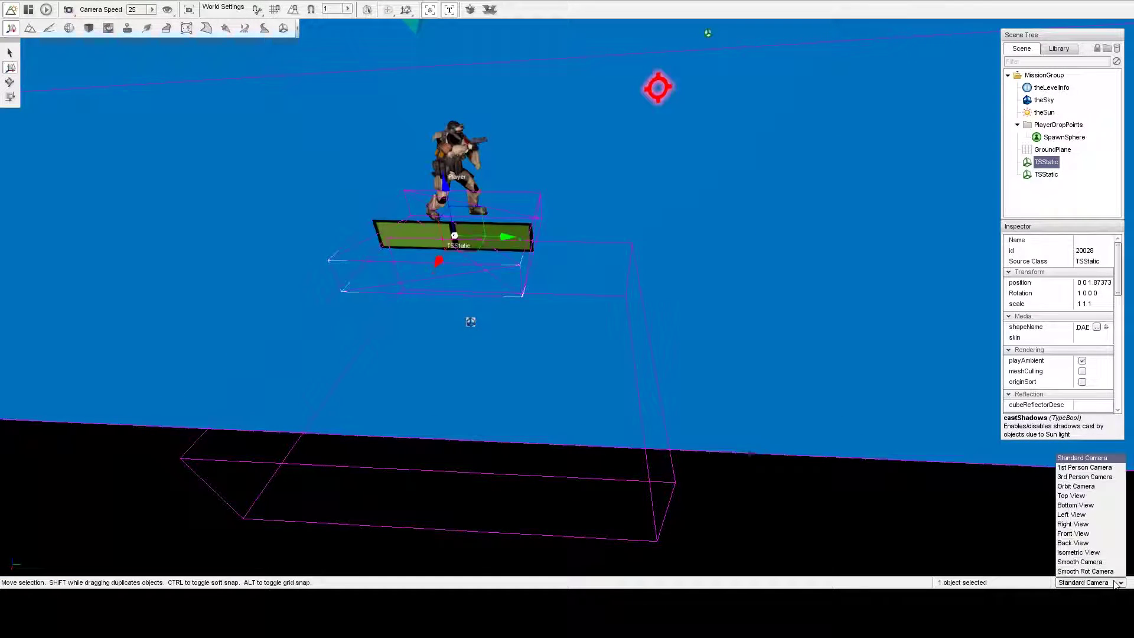
{"action": "left_click", "coordinate": [1086, 524]}
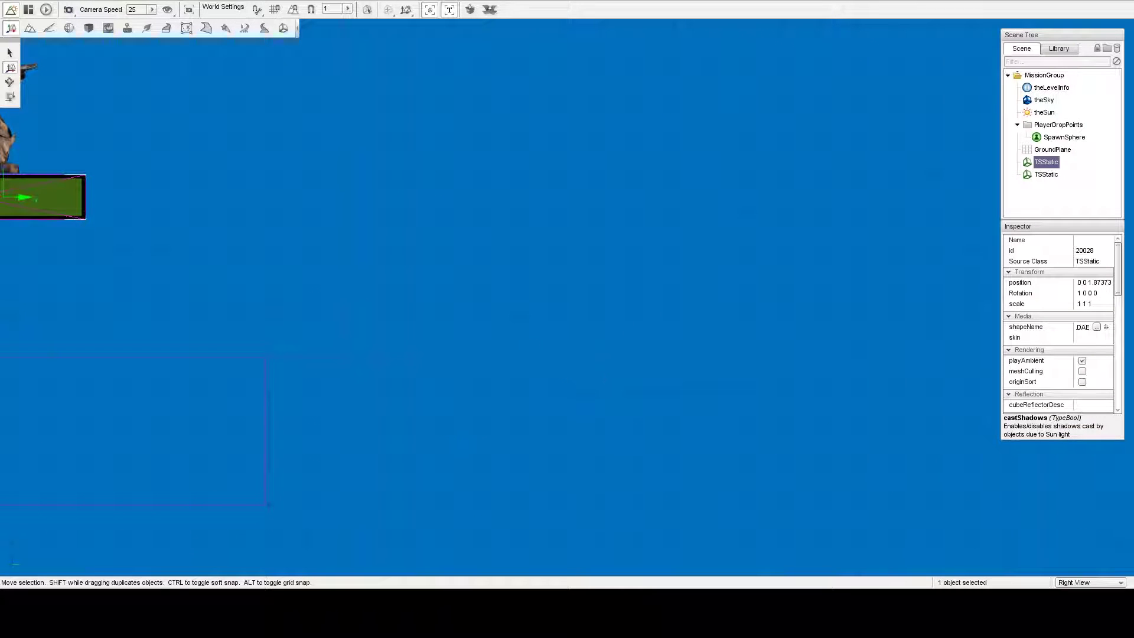
{"action": "key", "text": "f"}
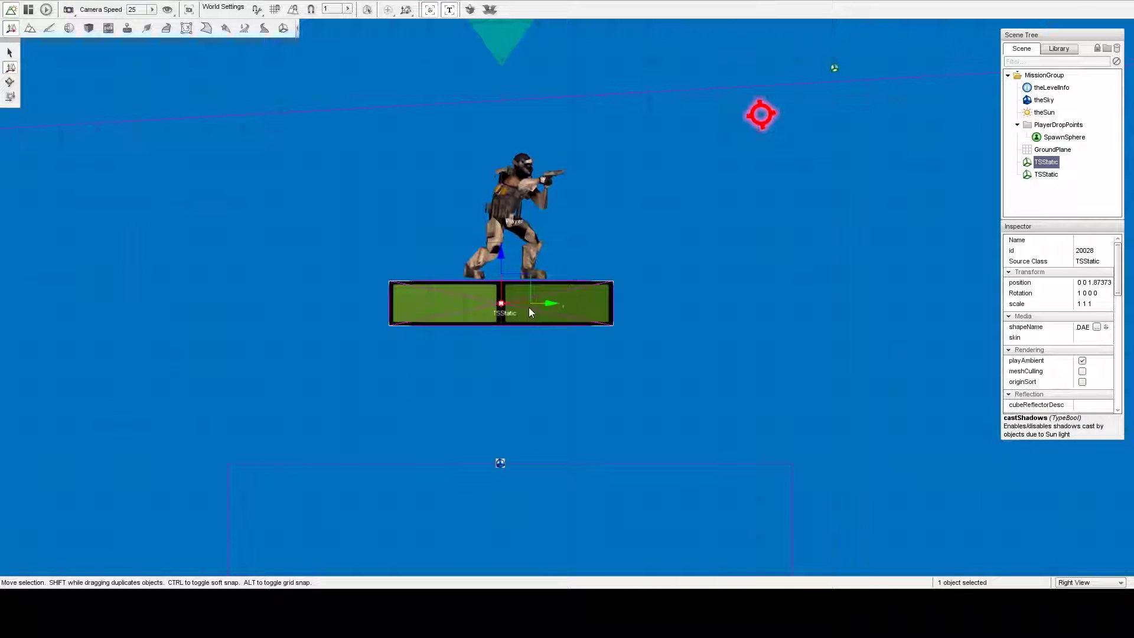
- Duplicate the platform piece once on each side, placing the copies end to end with the original
{"action": "left_click_drag", "start_coordinate": [539, 302], "coordinate": [314, 304], "text": "shift"}
{"action": "left_click", "coordinate": [519, 313]}
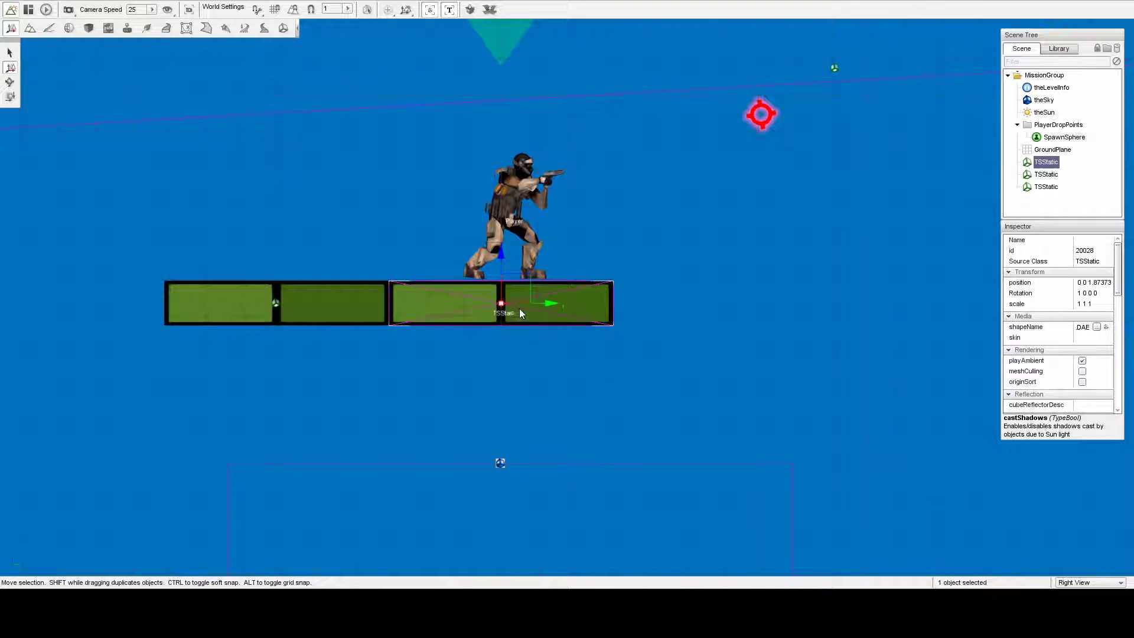
{"action": "left_click_drag", "start_coordinate": [529, 303], "coordinate": [753, 295], "text": "shift"}
- Duplicate the right-hand platform piece one length further right, to about 6.05 in y
{"action": "scroll", "coordinate": [384, 351], "scroll_direction": "down", "scroll_amount": 1}
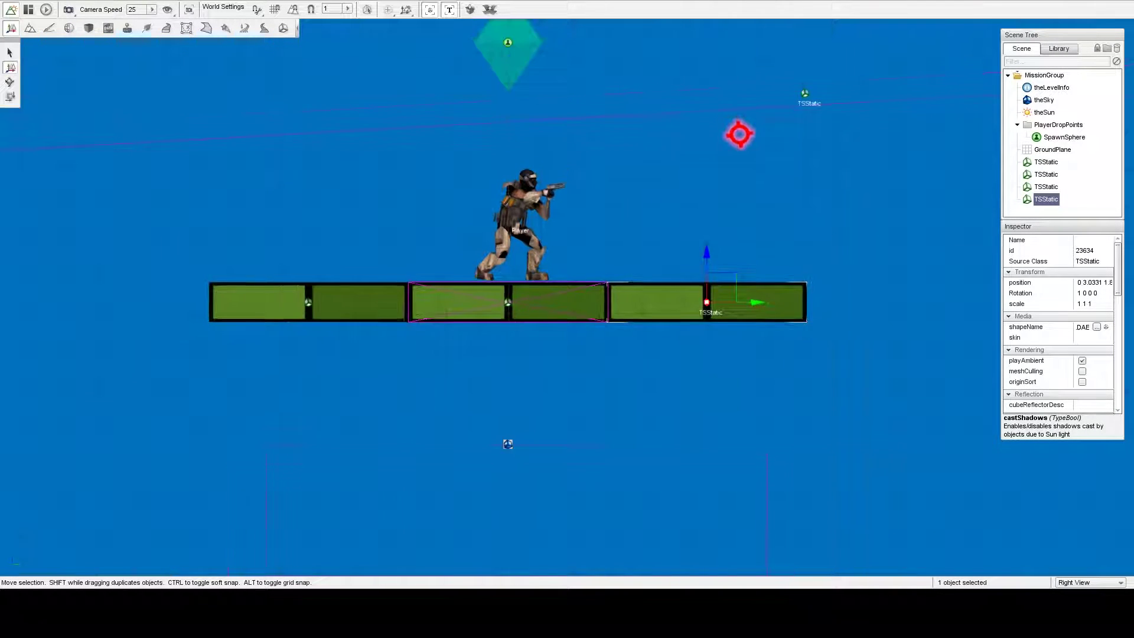
{"action": "right_click_drag", "start_coordinate": [383, 350], "coordinate": [383, 351]}
{"action": "key", "text": "s"}
{"action": "key", "text": "d"}
{"action": "scroll", "coordinate": [477, 282], "scroll_direction": "down", "scroll_amount": 1}
{"action": "scroll", "coordinate": [477, 283], "scroll_direction": "down", "scroll_amount": 1}
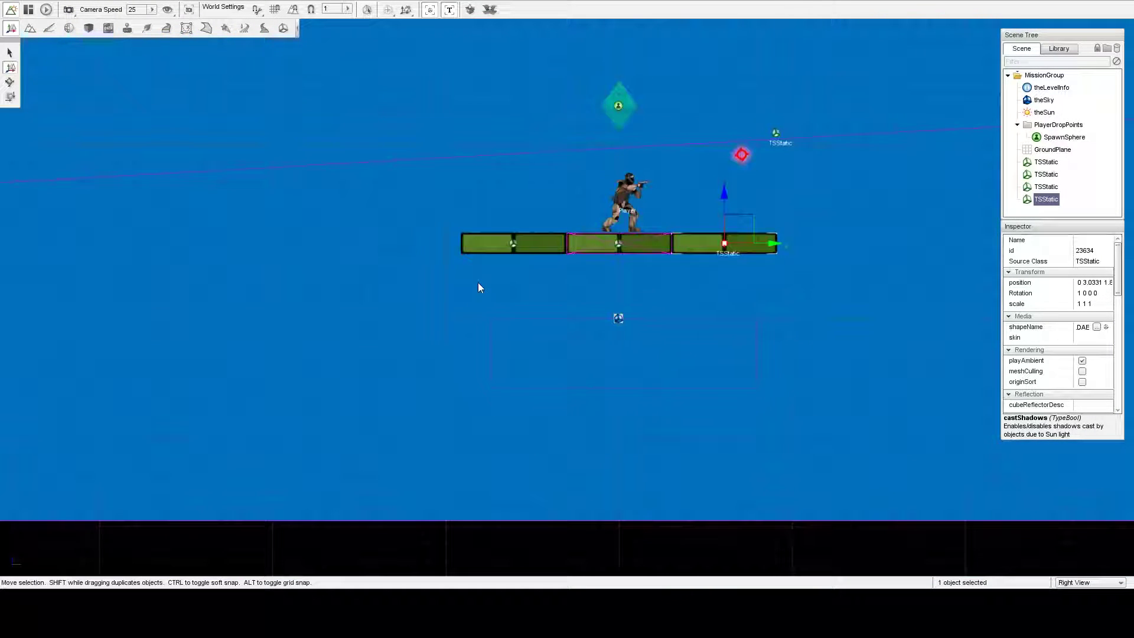
{"action": "scroll", "coordinate": [477, 282], "scroll_direction": "up", "scroll_amount": 1}
{"action": "key", "text": "d"}
{"action": "key", "text": "w"}
{"action": "key", "text": "d"}
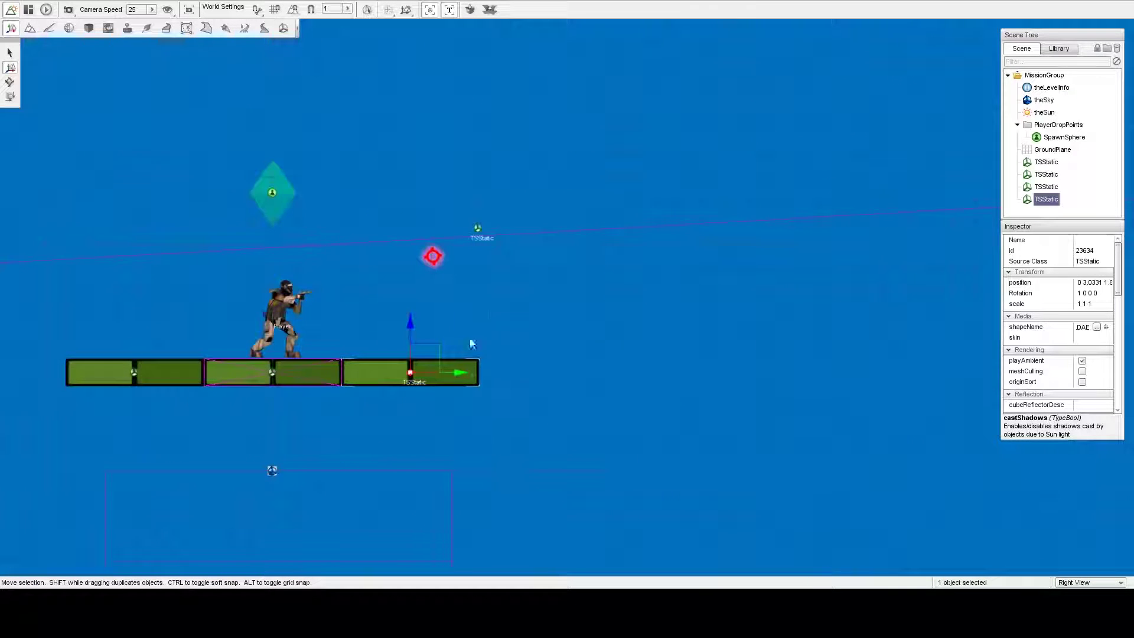
{"action": "left_click_drag", "start_coordinate": [458, 377], "coordinate": [592, 366], "text": "shift"}
- Duplicate the leftmost platform piece to about -6.5 in y, leaving a small gap beside the row
{"action": "key", "text": "a"}
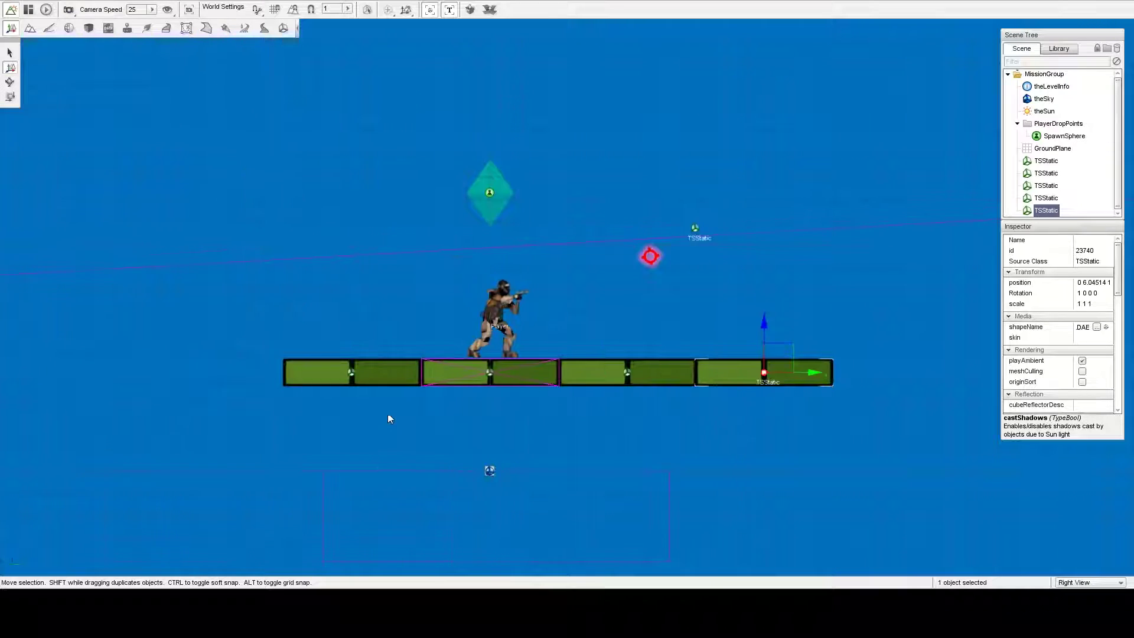
{"action": "left_click", "coordinate": [604, 378]}
{"action": "left_click_drag", "start_coordinate": [604, 381], "coordinate": [477, 361], "text": "shift"}
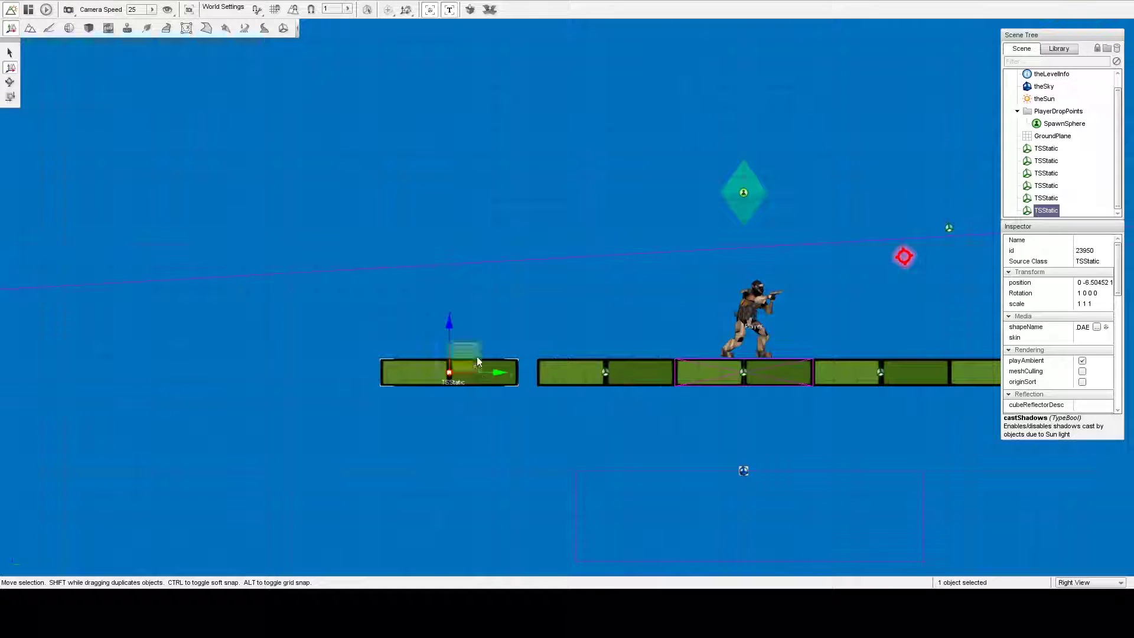
- Rotate the detached platform copy 90 degrees in the Standard Camera view so that it stands upright
{"action": "left_click", "coordinate": [9, 82]}
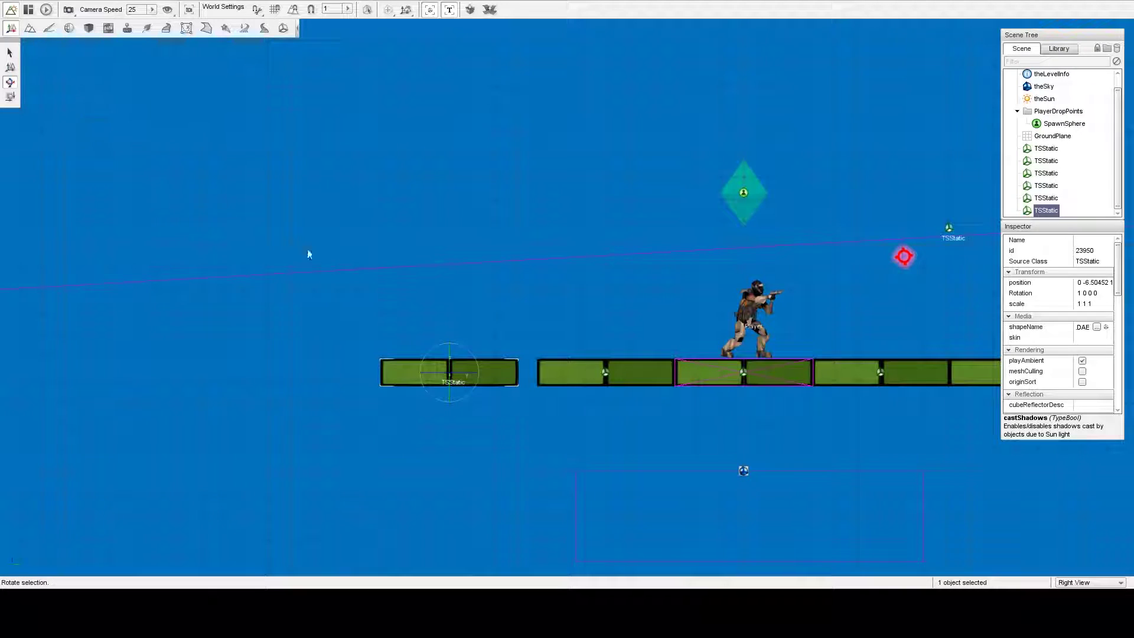
{"action": "left_click", "coordinate": [469, 353]}
{"action": "left_click", "coordinate": [471, 362]}
{"action": "left_click", "coordinate": [1119, 582]}
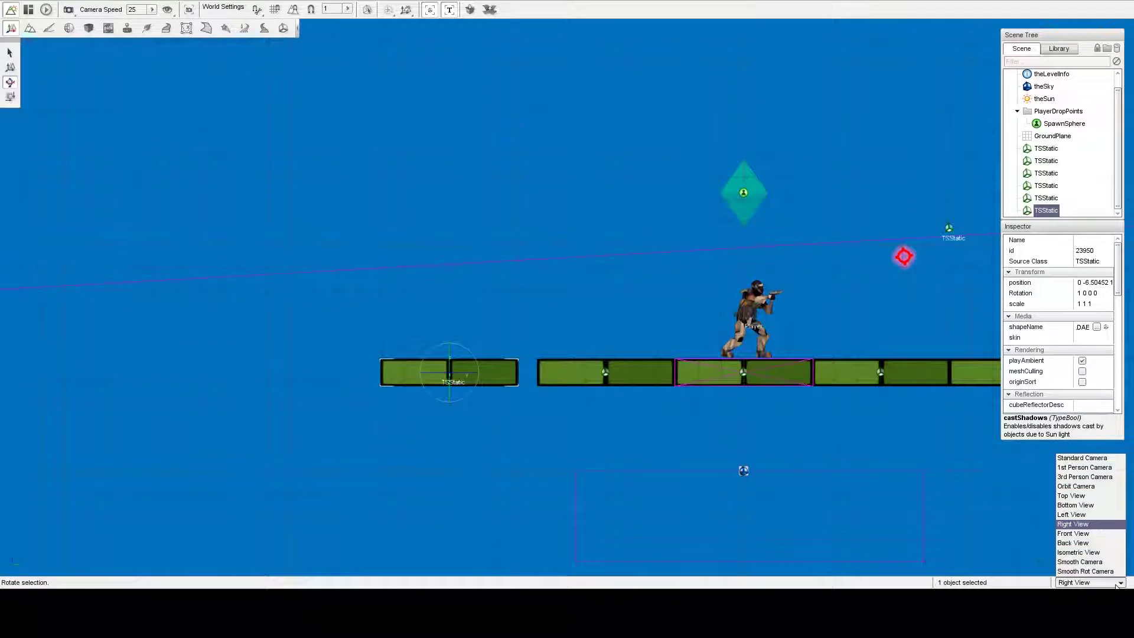
{"action": "left_click", "coordinate": [1102, 459]}
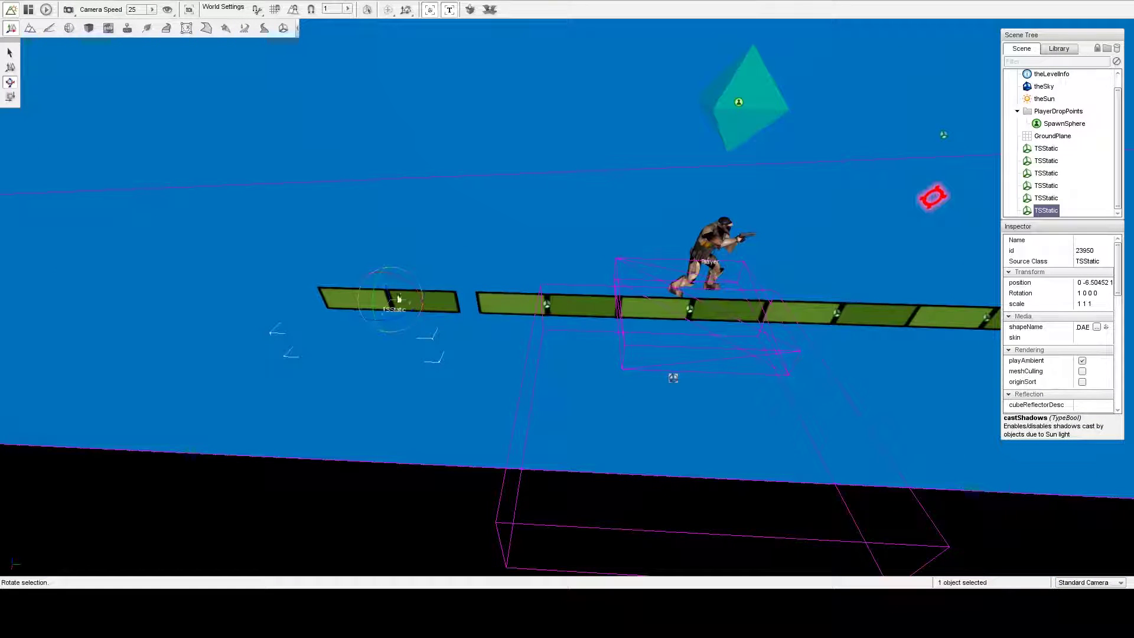
{"action": "left_click_drag", "start_coordinate": [404, 280], "coordinate": [456, 310]}
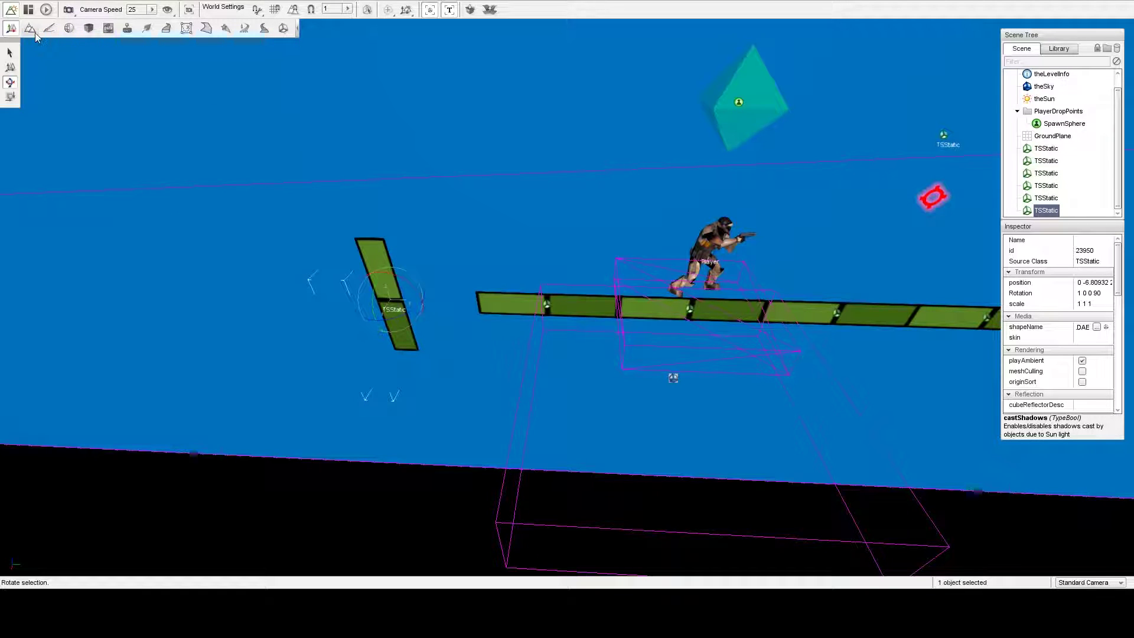
- In Right View, move the upright piece against the left end of the floor with their lower edges level
{"action": "left_click", "coordinate": [10, 66]}
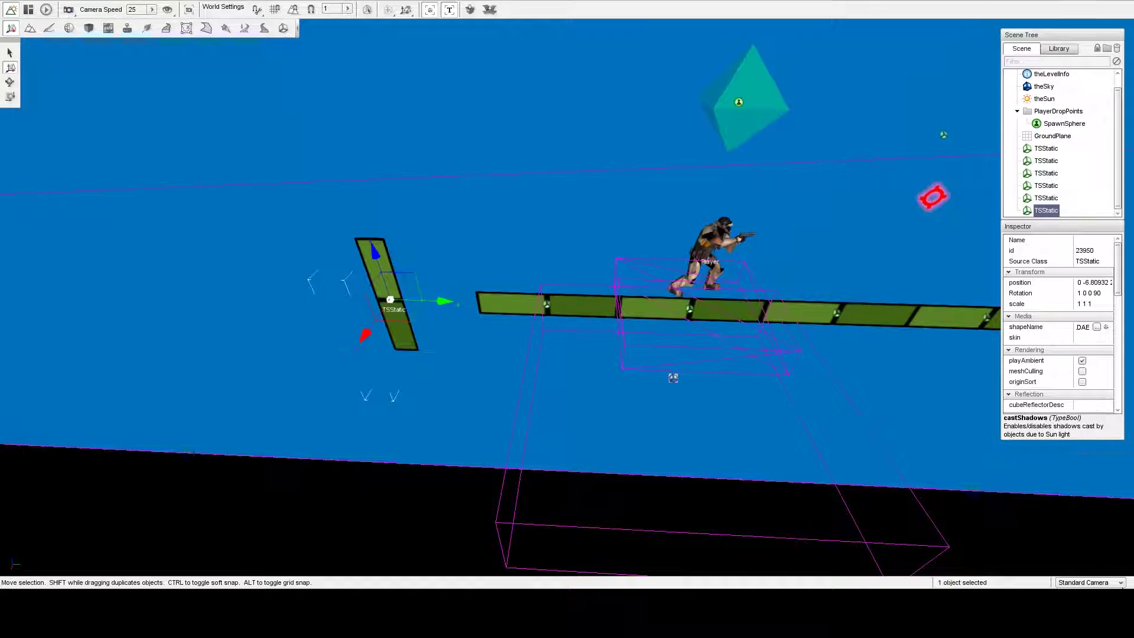
{"action": "left_click", "coordinate": [1089, 583]}
{"action": "left_click", "coordinate": [1090, 532]}
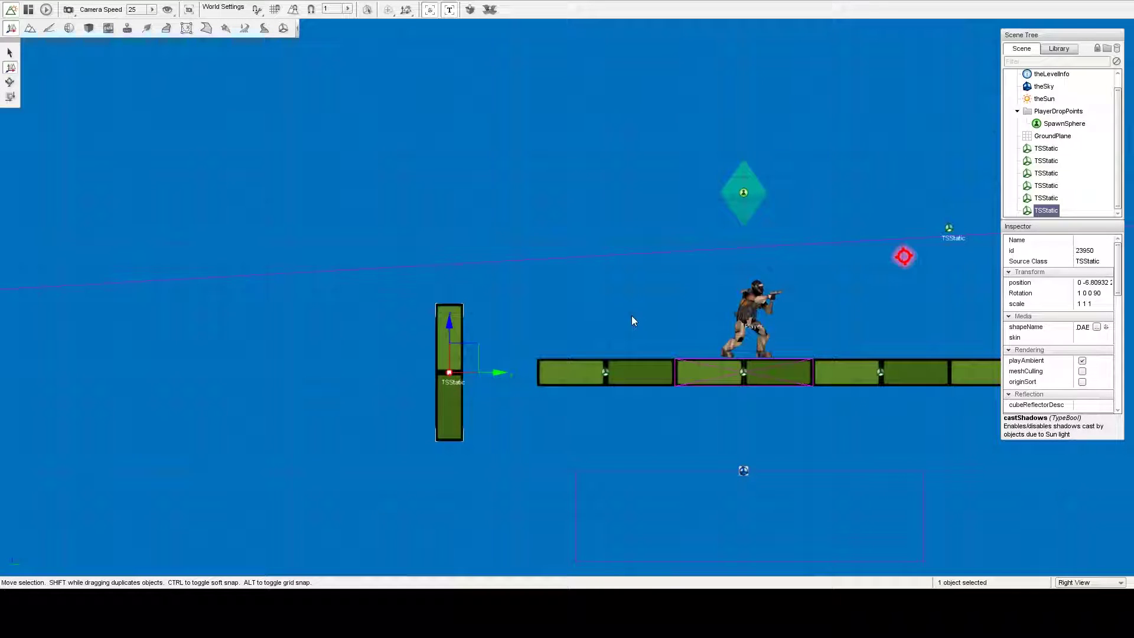
{"action": "left_click_drag", "start_coordinate": [471, 351], "coordinate": [547, 297]}
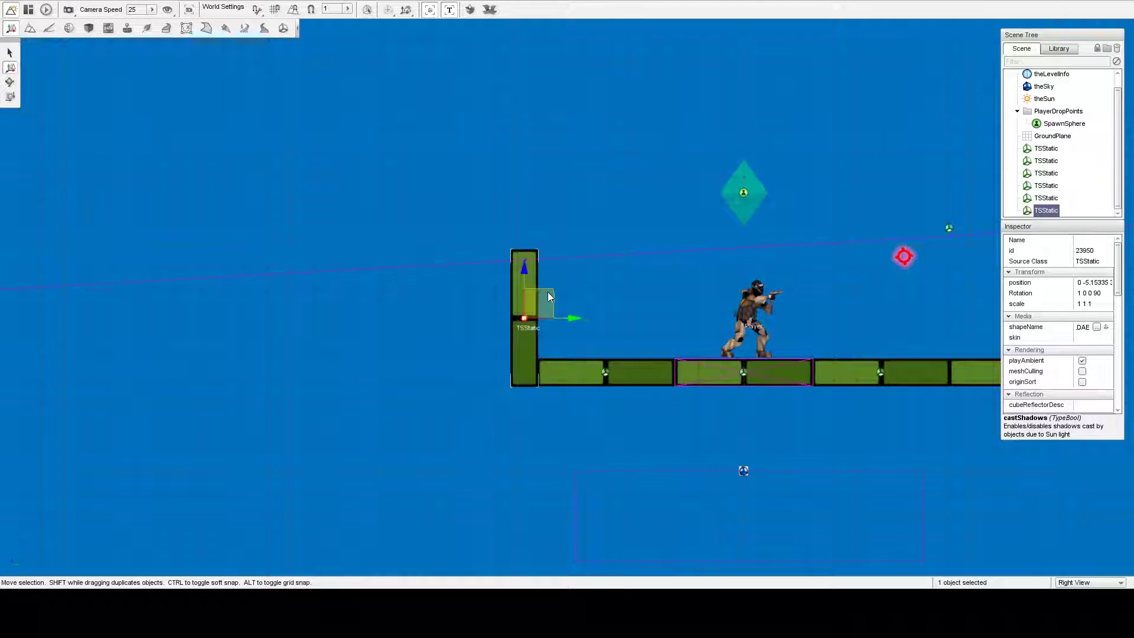
- Duplicate the leftmost floor piece and place it left of the upright wall, flush with the wall's top
{"action": "left_click", "coordinate": [598, 375]}
{"action": "left_click_drag", "start_coordinate": [633, 347], "coordinate": [470, 242], "text": "shift"}
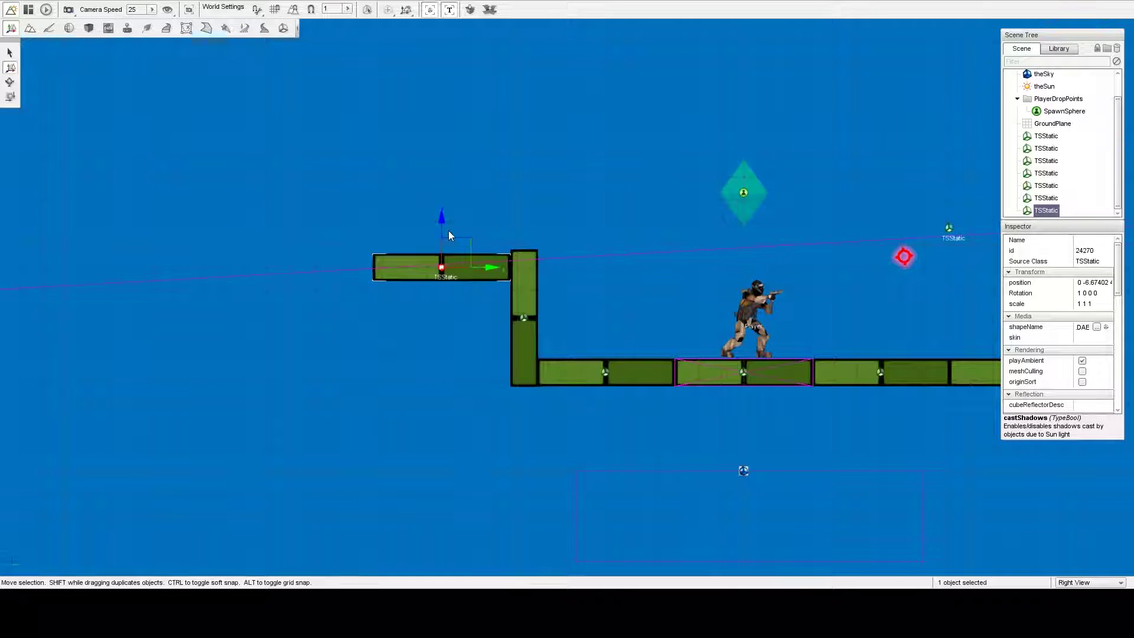
{"action": "left_click_drag", "start_coordinate": [448, 234], "coordinate": [452, 226]}
- Extend the upper ledge leftwards with two more end-to-end copies of its platform piece
{"action": "left_click_drag", "start_coordinate": [482, 263], "coordinate": [346, 262], "text": "shift"}
{"action": "key", "text": "a"}
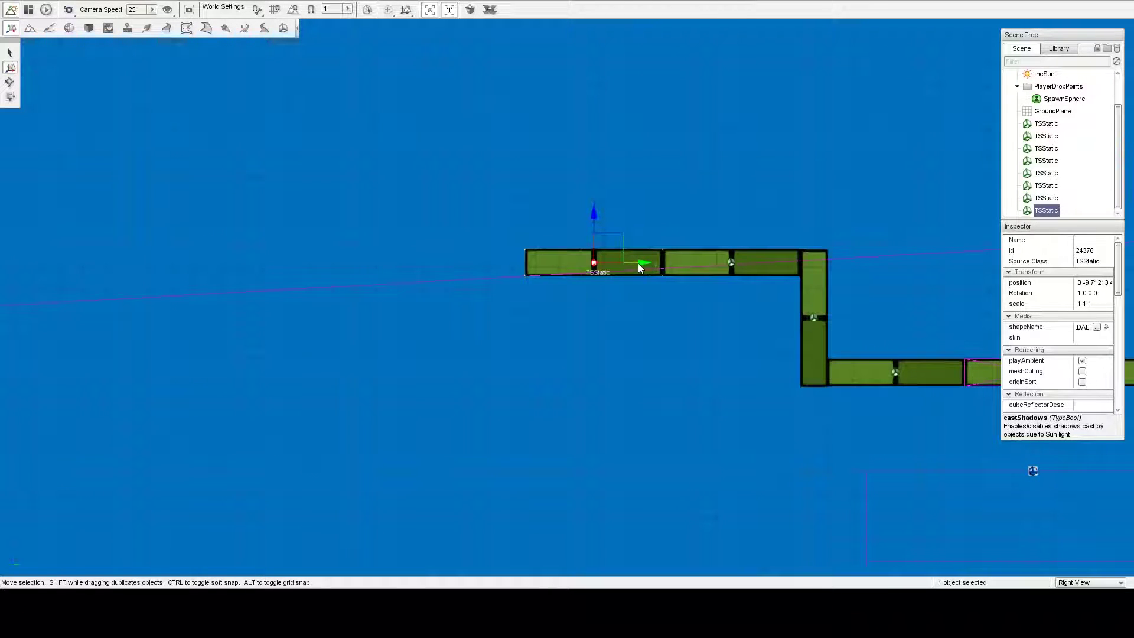
{"action": "left_click_drag", "start_coordinate": [637, 263], "coordinate": [501, 261], "text": "shift"}
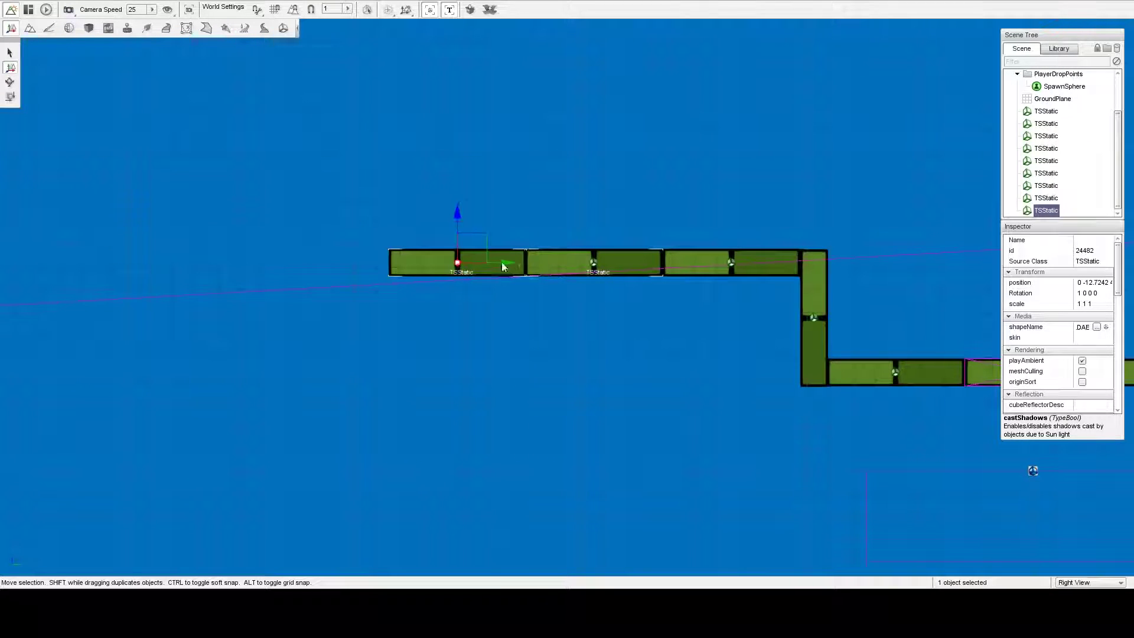
- Duplicate the upright wall piece at the upper ledge's far left end and delete the middle ledge piece
{"action": "left_click", "coordinate": [816, 289]}
{"action": "left_click_drag", "start_coordinate": [863, 320], "coordinate": [424, 322], "text": "shift"}
{"action": "left_click", "coordinate": [611, 263]}
{"action": "key", "text": "Delete"}
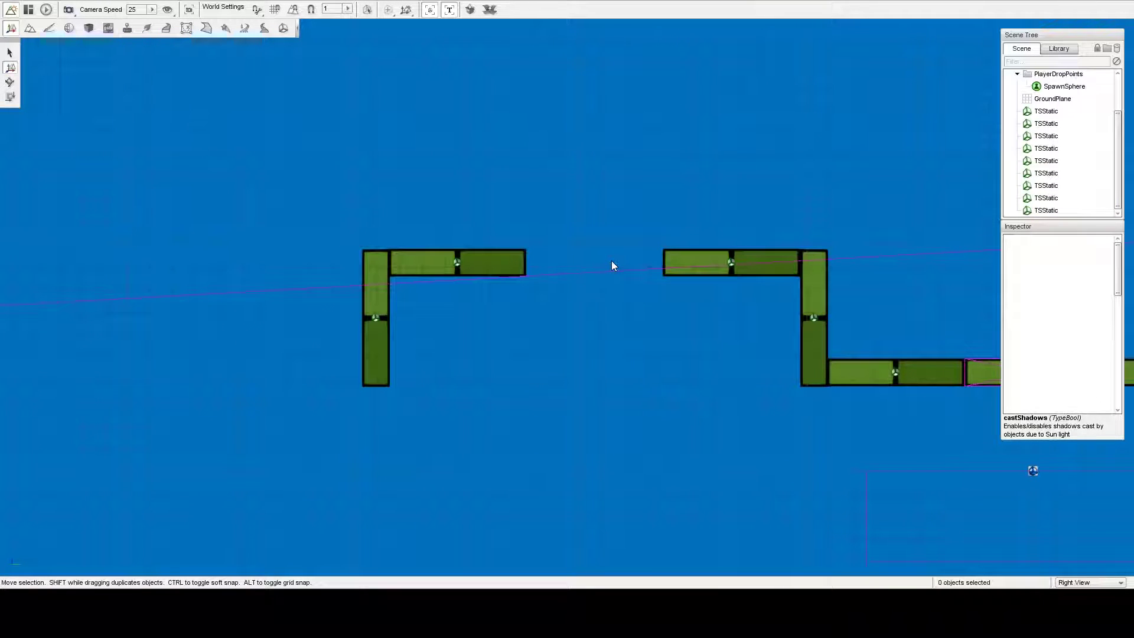
- Duplicate the far-left upright wall piece and stack the copy directly on top of it
{"action": "left_click", "coordinate": [388, 279]}
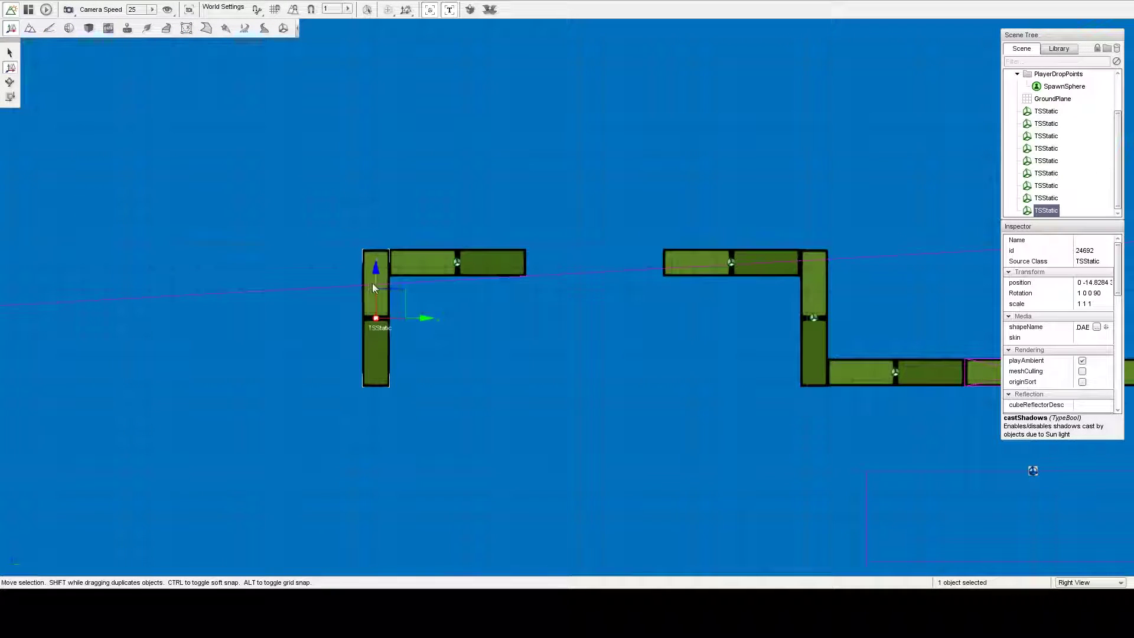
{"action": "left_click_drag", "start_coordinate": [372, 282], "coordinate": [374, 163], "text": "shift"}
- Extend the floor's right end with two copies of its last piece and delete the nearer copy to leave a one-piece gap
{"action": "key", "text": "d"}
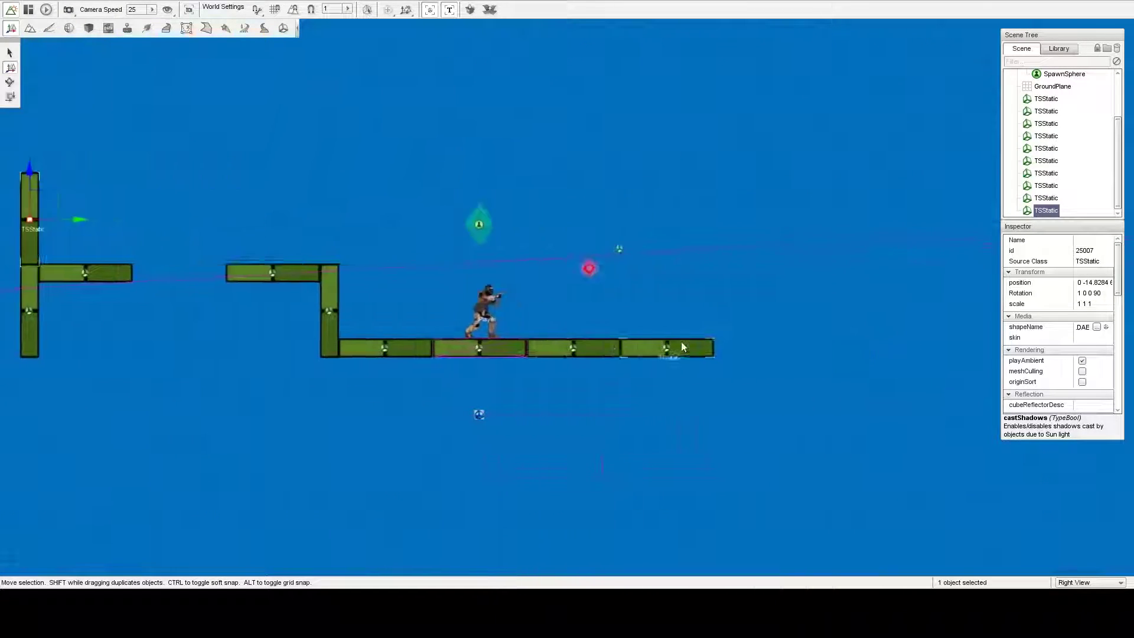
{"action": "key", "text": "q"}
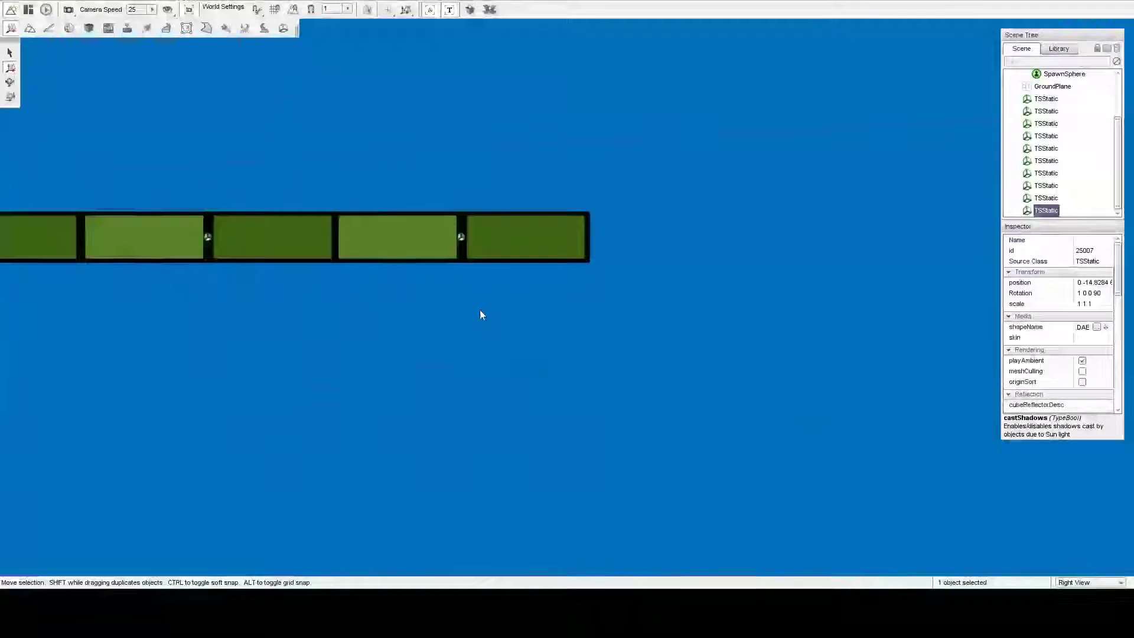
{"action": "left_click", "coordinate": [507, 275]}
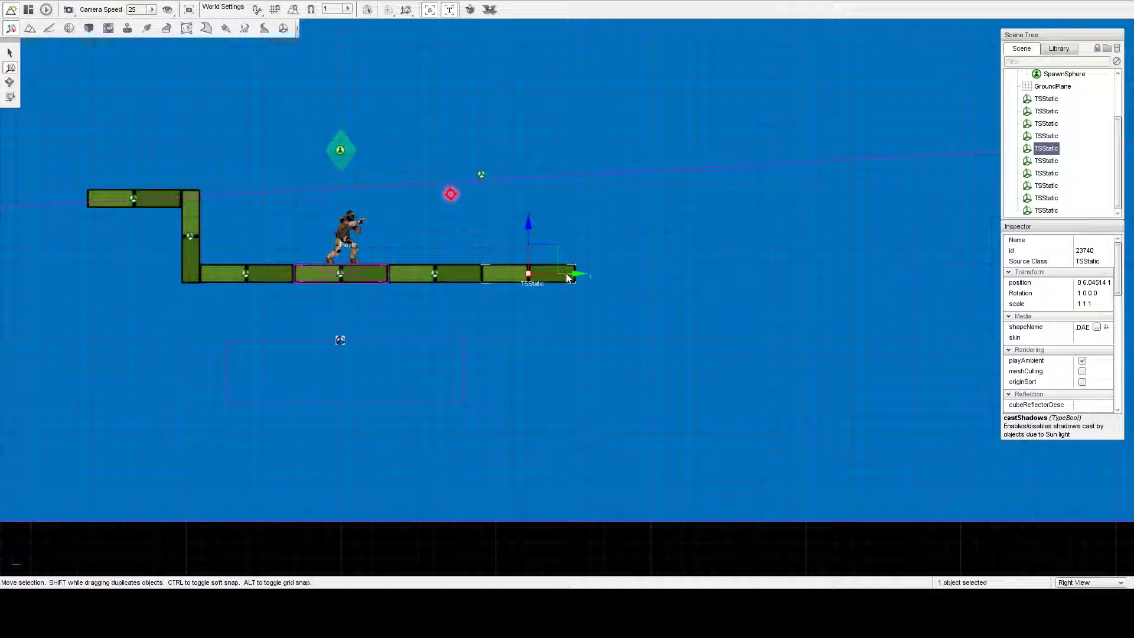
{"action": "left_click_drag", "start_coordinate": [570, 272], "coordinate": [662, 279], "text": "shift"}
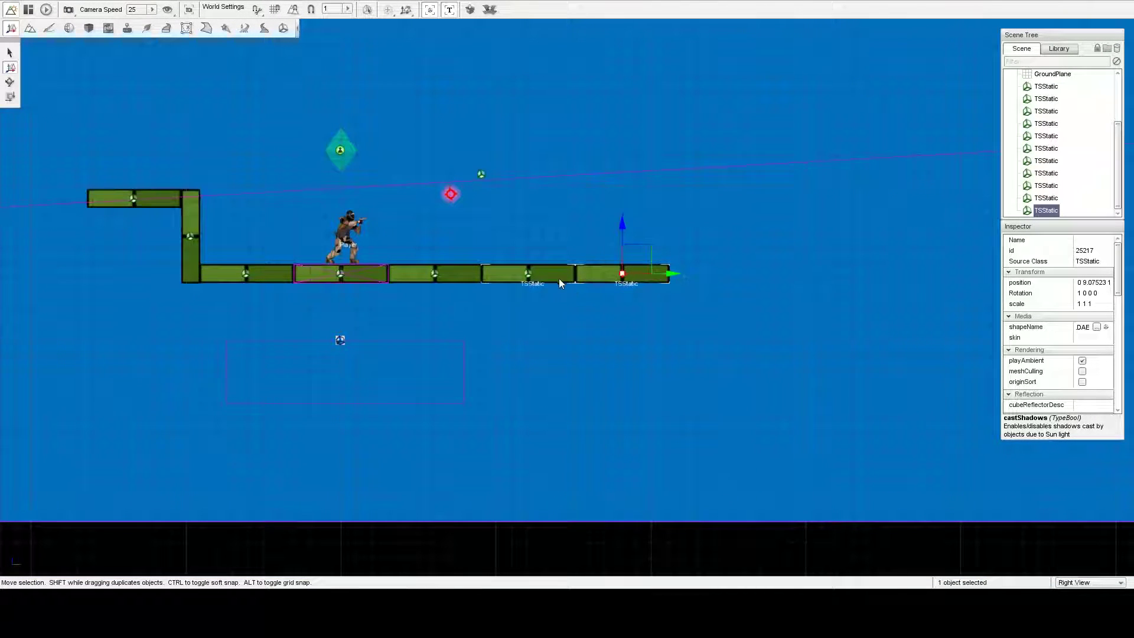
{"action": "left_click", "coordinate": [555, 277]}
{"action": "left_click_drag", "start_coordinate": [554, 278], "coordinate": [760, 274], "text": "shift"}
{"action": "left_click", "coordinate": [628, 284]}
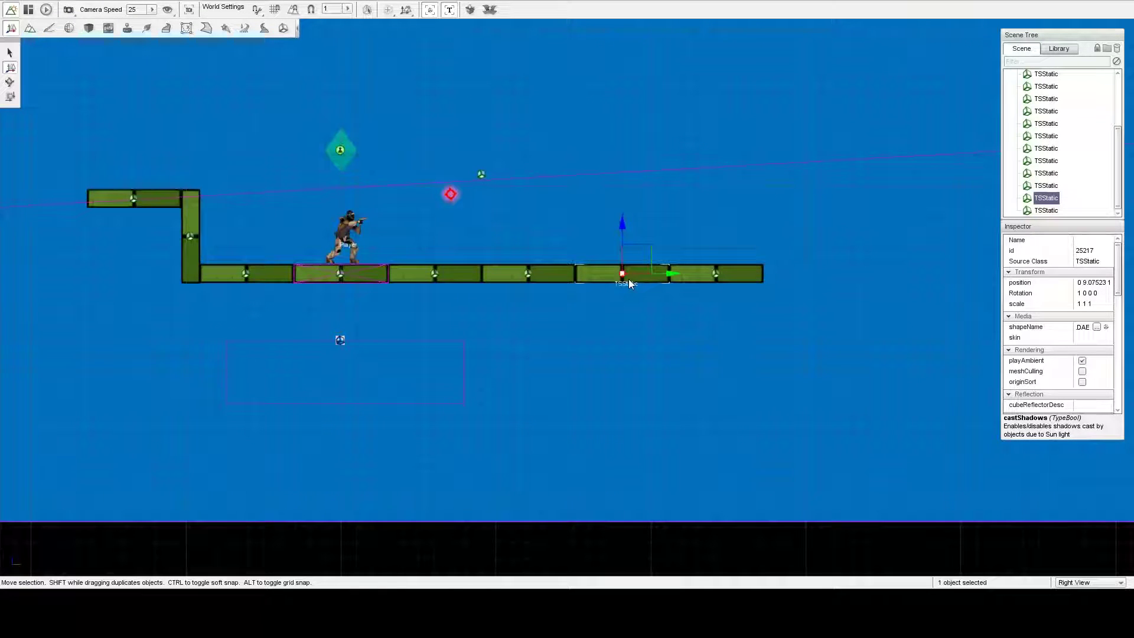
{"action": "key", "text": "Delete"}
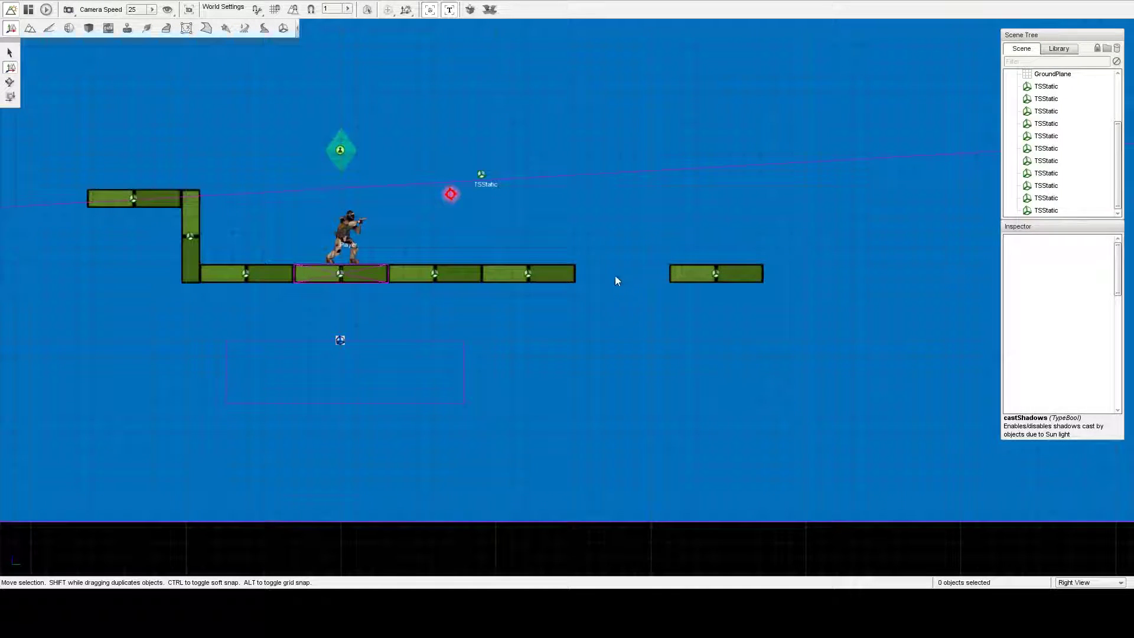
- Extend the floor rightwards beyond the gap with six more end-to-end copies of its platform piece
{"action": "key", "text": "d"}
{"action": "left_click_drag", "start_coordinate": [501, 276], "coordinate": [719, 274], "text": "shift"}
{"action": "key", "text": "d"}
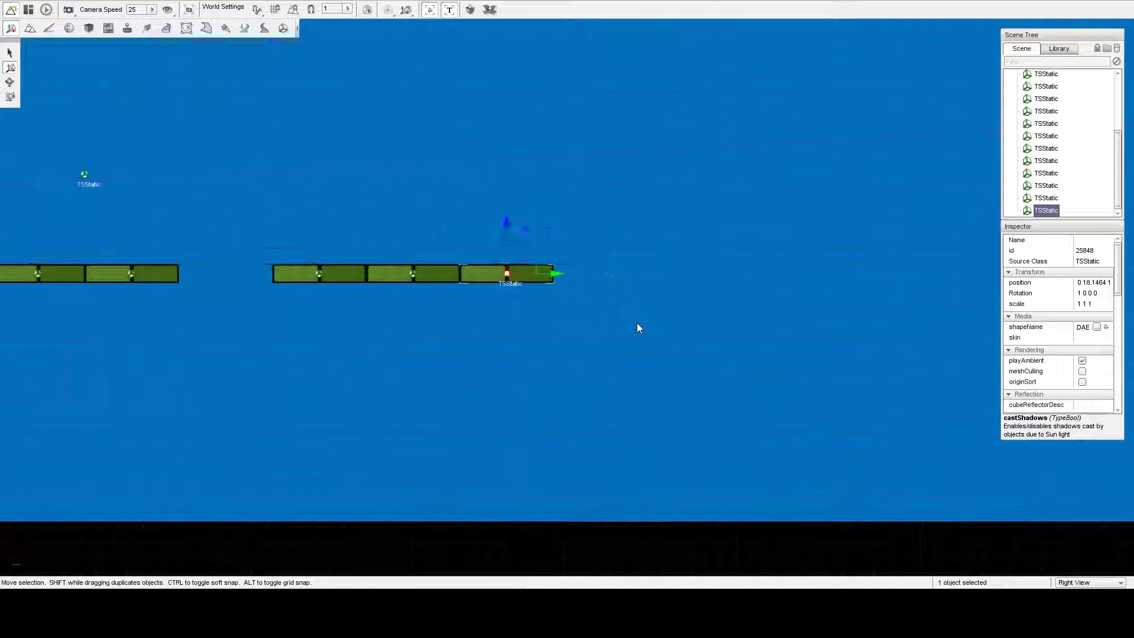
{"action": "left_click_drag", "start_coordinate": [463, 276], "coordinate": [660, 284], "text": "shift"}
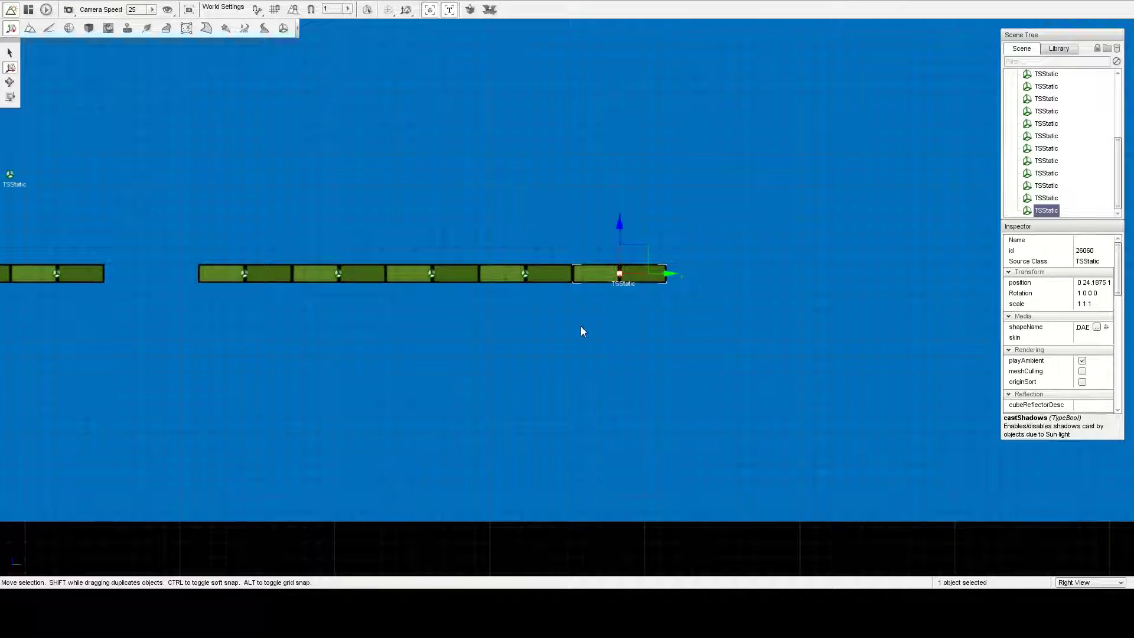
{"action": "key", "text": "d"}
{"action": "left_click_drag", "start_coordinate": [532, 277], "coordinate": [626, 276], "text": "shift"}
{"action": "key", "text": "d"}
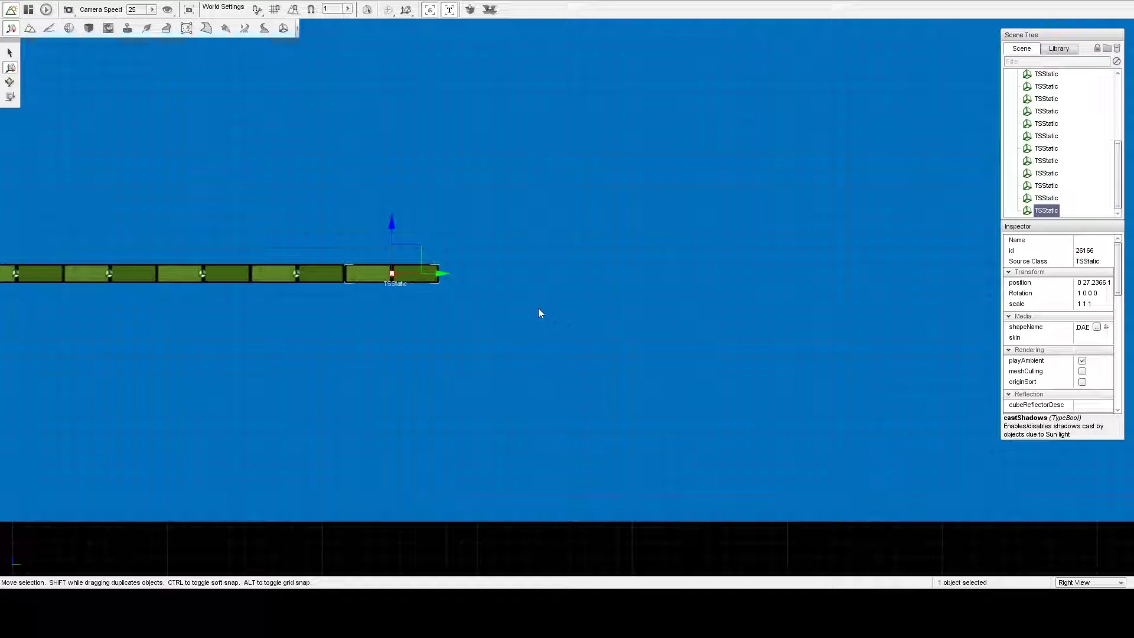
{"action": "left_click_drag", "start_coordinate": [435, 275], "coordinate": [526, 278], "text": "shift"}
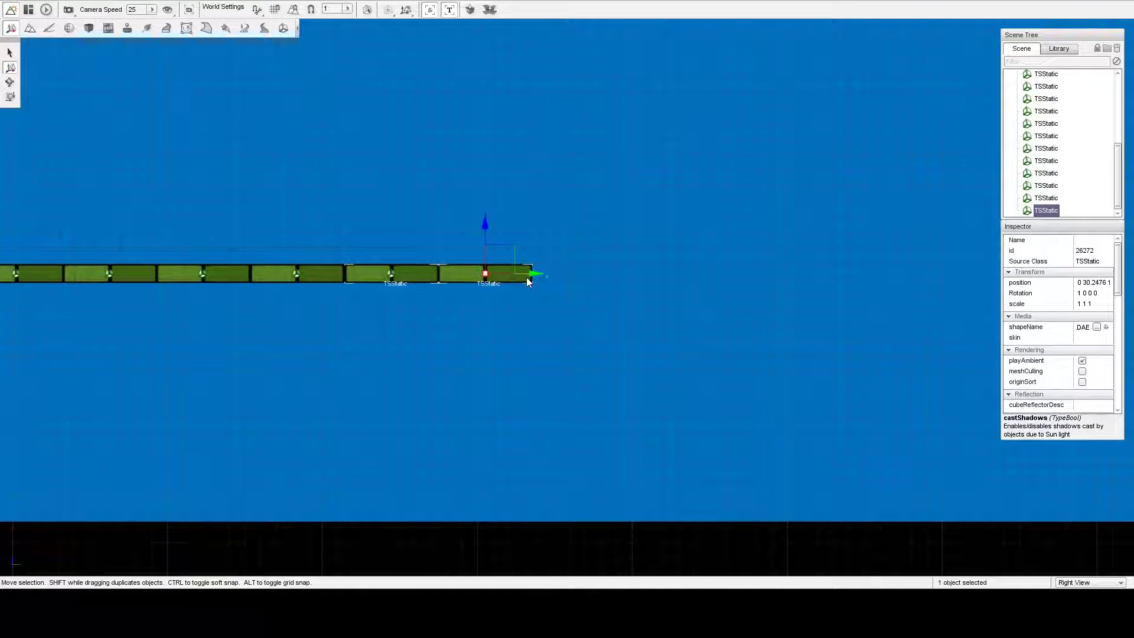
- Delete the second-to-last piece of the new floor section to open another gap
{"action": "key", "text": "a"}
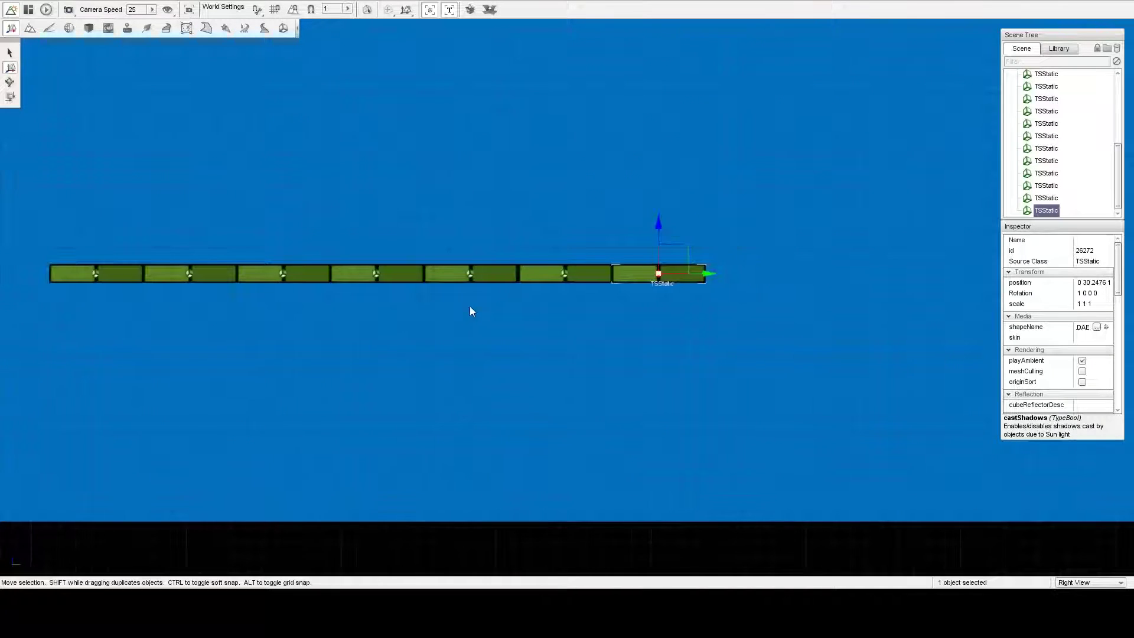
{"action": "left_click", "coordinate": [561, 277]}
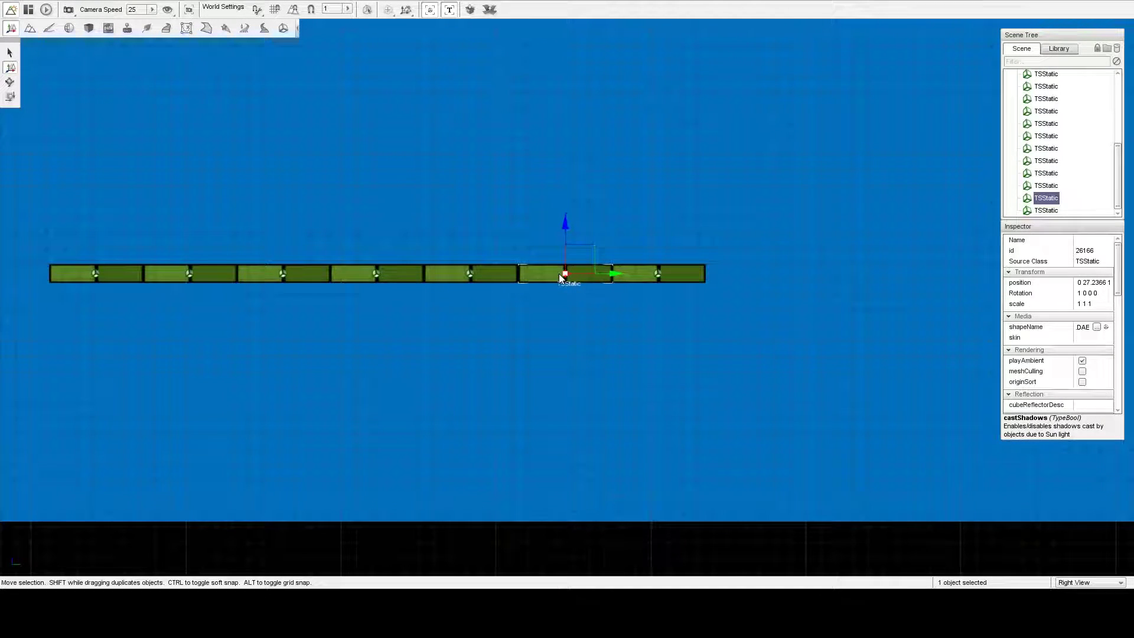
{"action": "key", "text": "Delete"}
- Duplicate the upright wall left of the player and place the copy beyond the isolated last floor piece, leaving space between them
{"action": "key", "text": "a"}
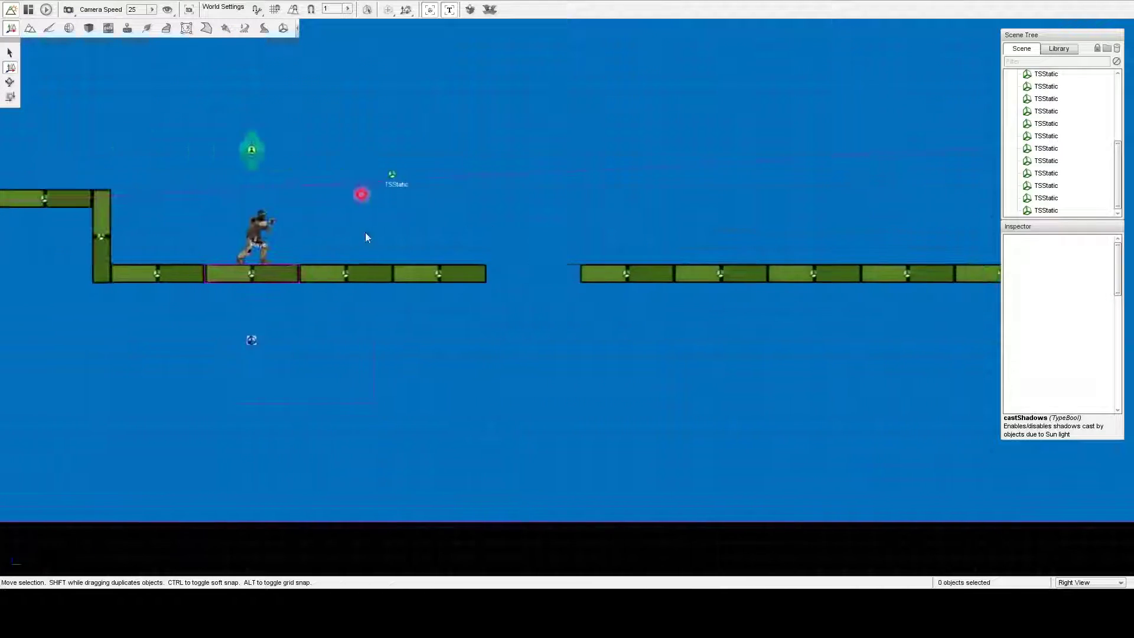
{"action": "key", "text": "a"}
{"action": "left_click", "coordinate": [265, 236]}
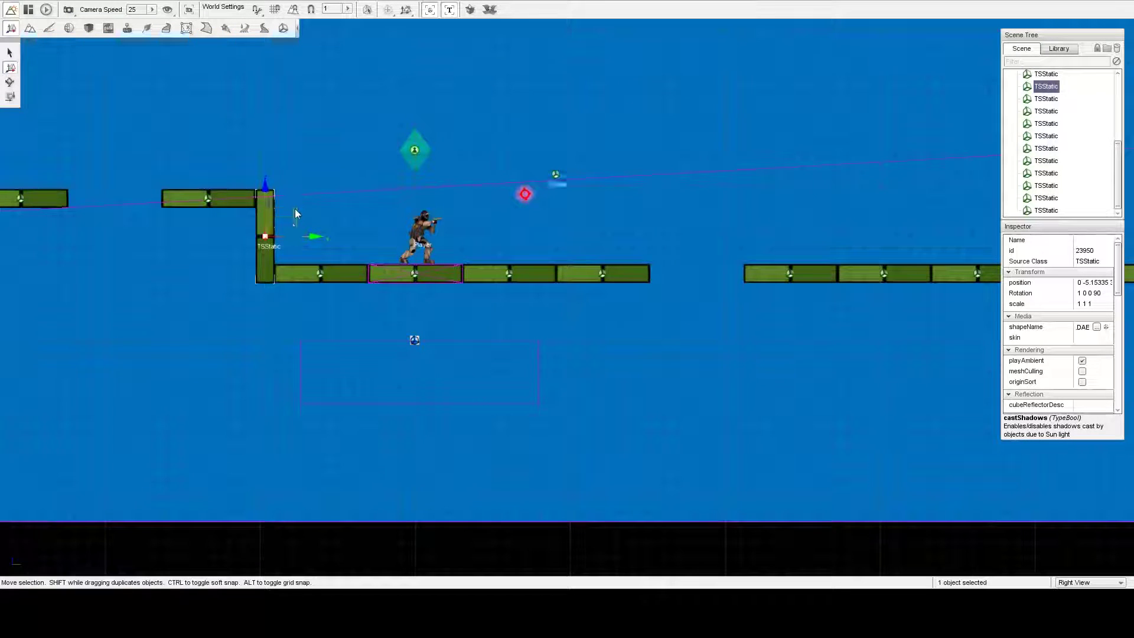
{"action": "left_click_drag", "start_coordinate": [295, 212], "coordinate": [989, 243], "text": "shift"}
{"action": "key", "text": "d"}
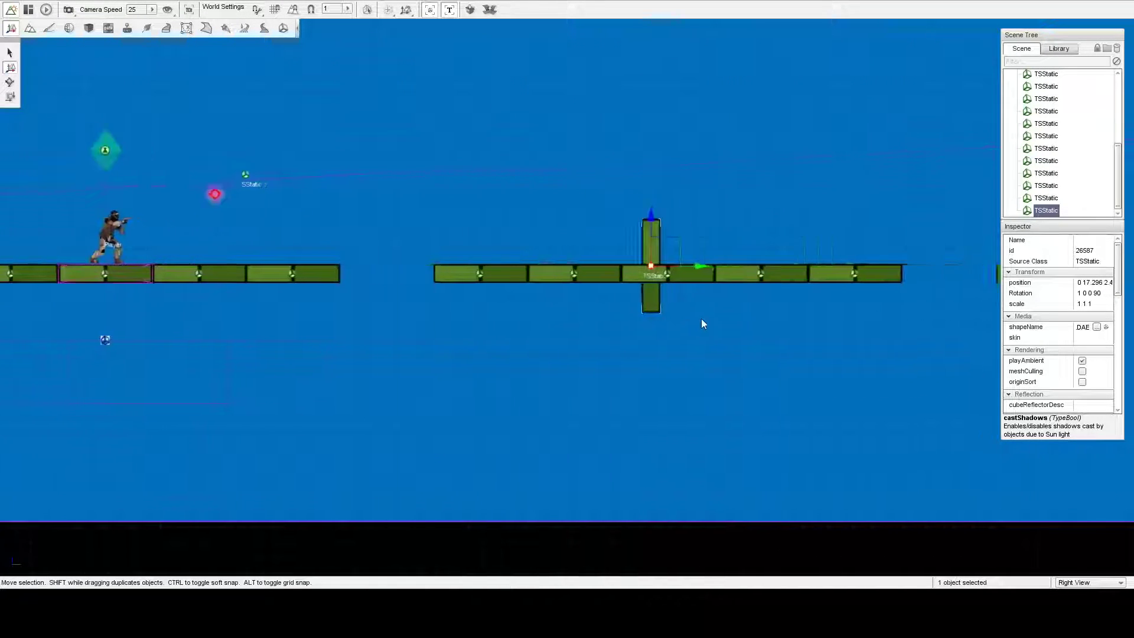
{"action": "key", "text": "d"}
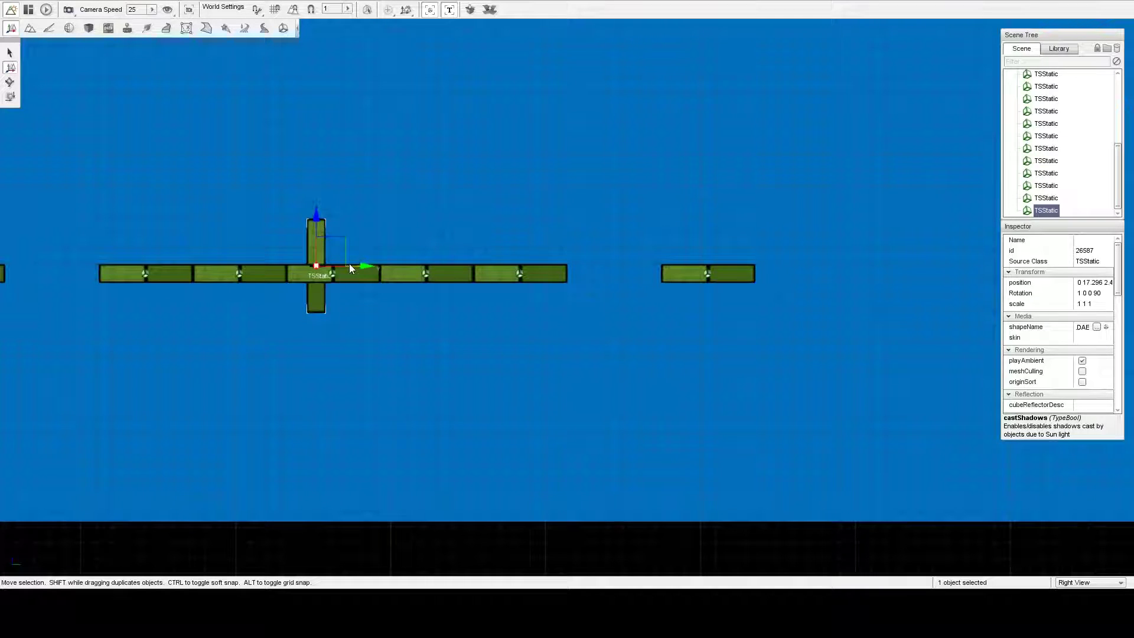
{"action": "left_click_drag", "start_coordinate": [349, 264], "coordinate": [800, 254]}
{"action": "key", "text": "d"}
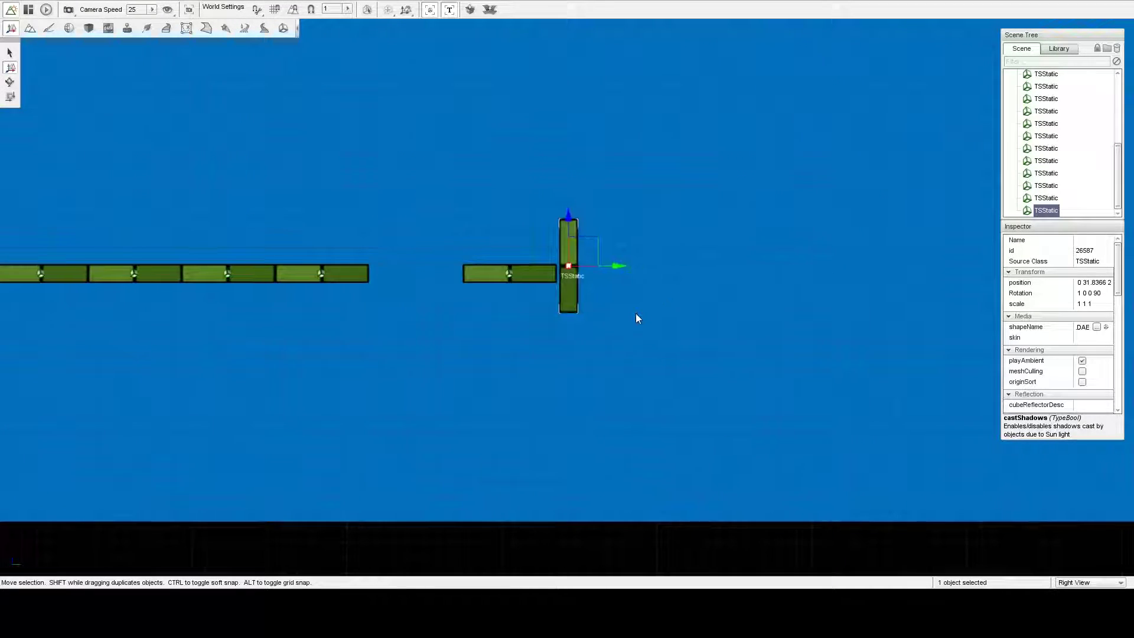
{"action": "key", "text": "w"}
{"action": "key", "text": "s"}
{"action": "key", "text": "a"}
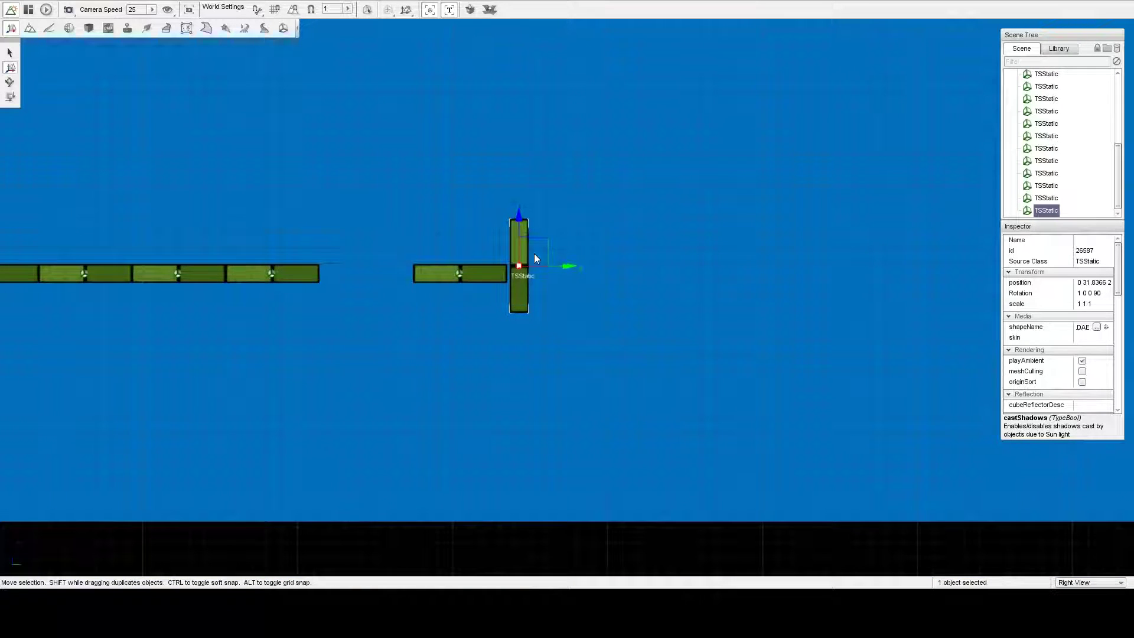
{"action": "left_click_drag", "start_coordinate": [538, 240], "coordinate": [657, 264]}
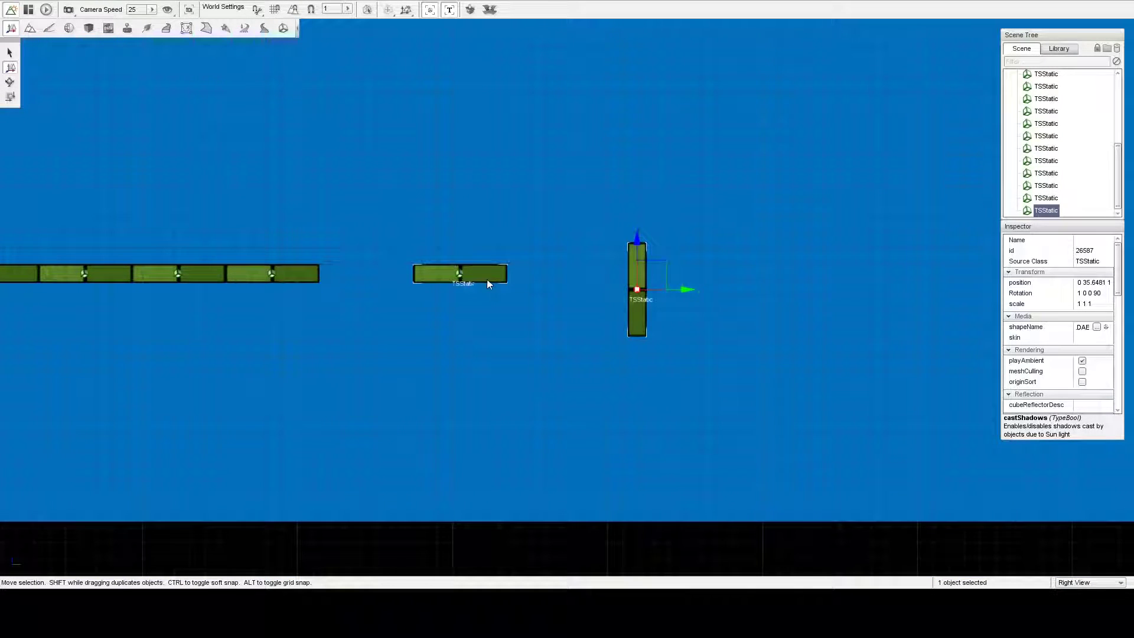
- Duplicate the isolated floor piece end to end rightwards and move the upright wall against the copy's end with tops level
{"action": "left_click", "coordinate": [487, 278]}
{"action": "left_click_drag", "start_coordinate": [500, 277], "coordinate": [631, 286], "text": "shift"}
{"action": "left_click", "coordinate": [637, 289]}
- Form a pit by copying the floor piece to the wall's lower right edge and duplicating the wall at that piece's far end
{"action": "left_click", "coordinate": [543, 285]}
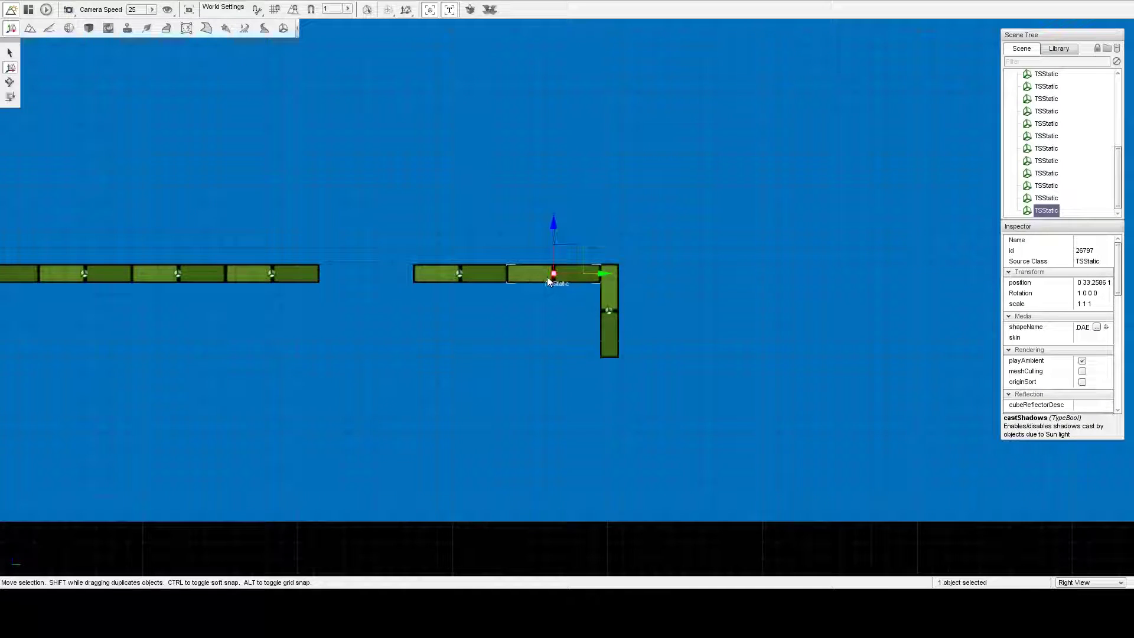
{"action": "left_click_drag", "start_coordinate": [579, 245], "coordinate": [691, 321], "text": "shift"}
{"action": "left_click", "coordinate": [580, 277]}
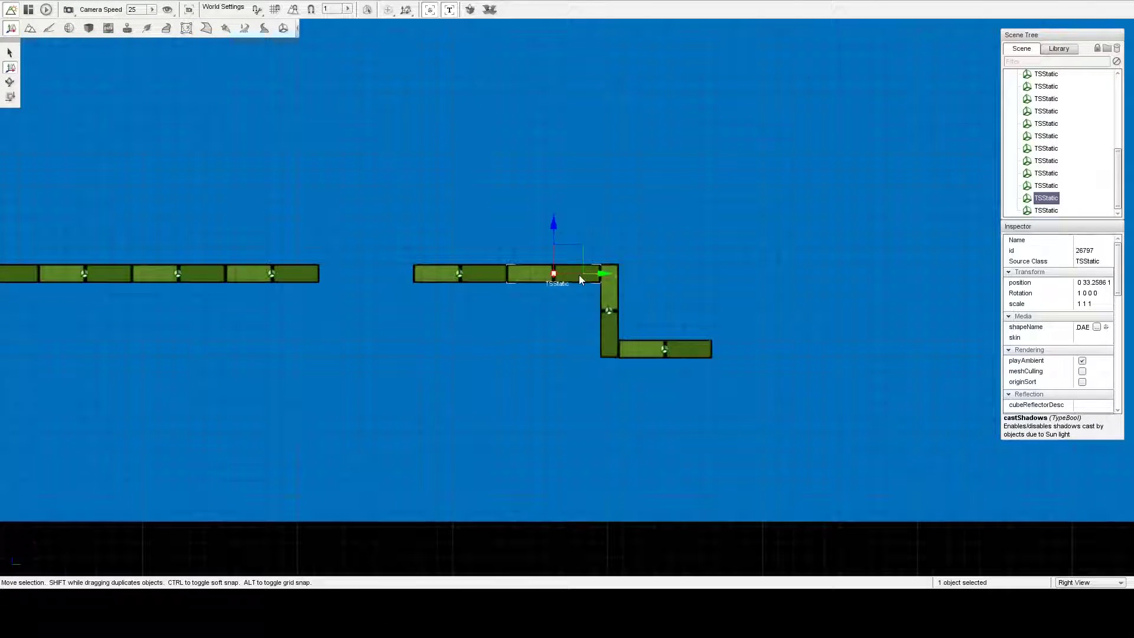
{"action": "left_click", "coordinate": [612, 299]}
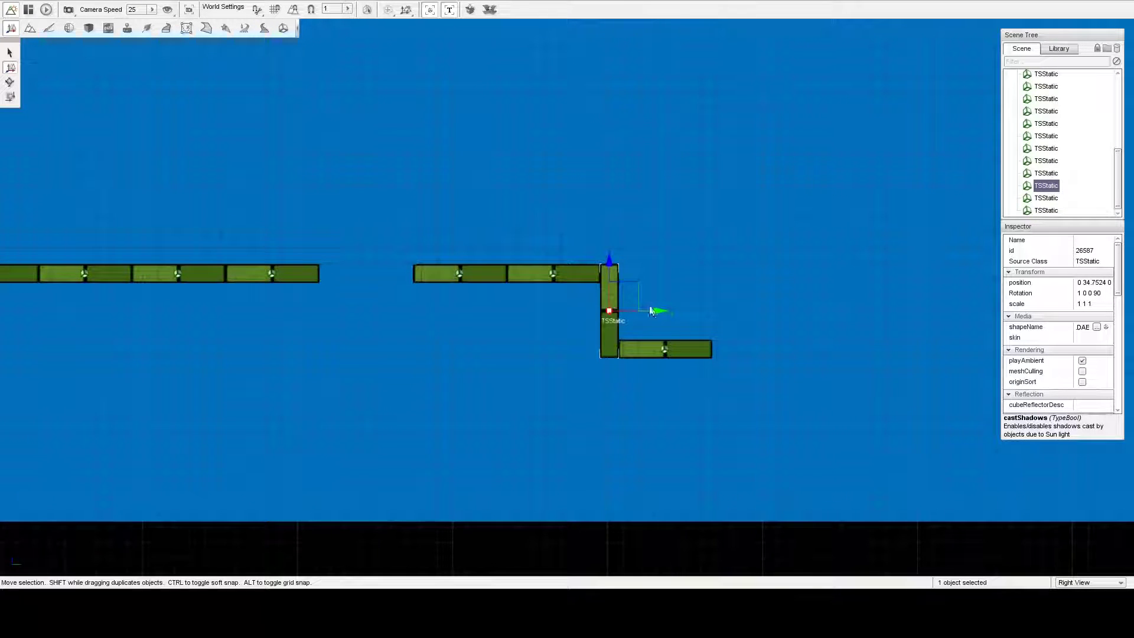
{"action": "left_click_drag", "start_coordinate": [651, 311], "coordinate": [763, 310], "text": "shift"}
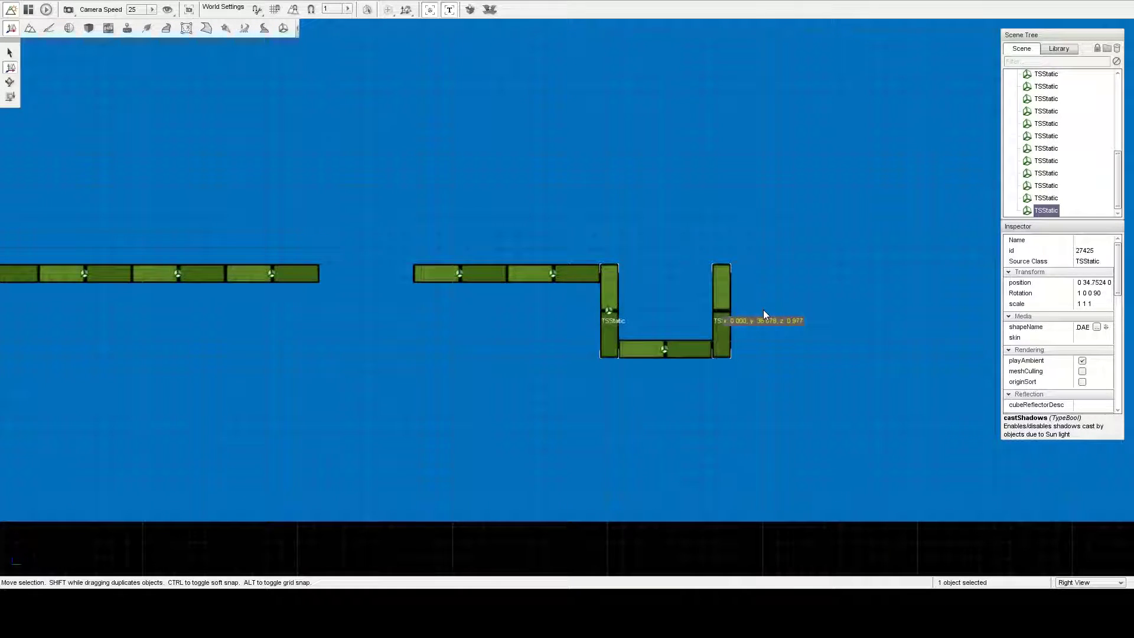
- Extend the upper floor right of the pit with three copied pieces and close its far end with two stacked wall copies
{"action": "left_click", "coordinate": [574, 273]}
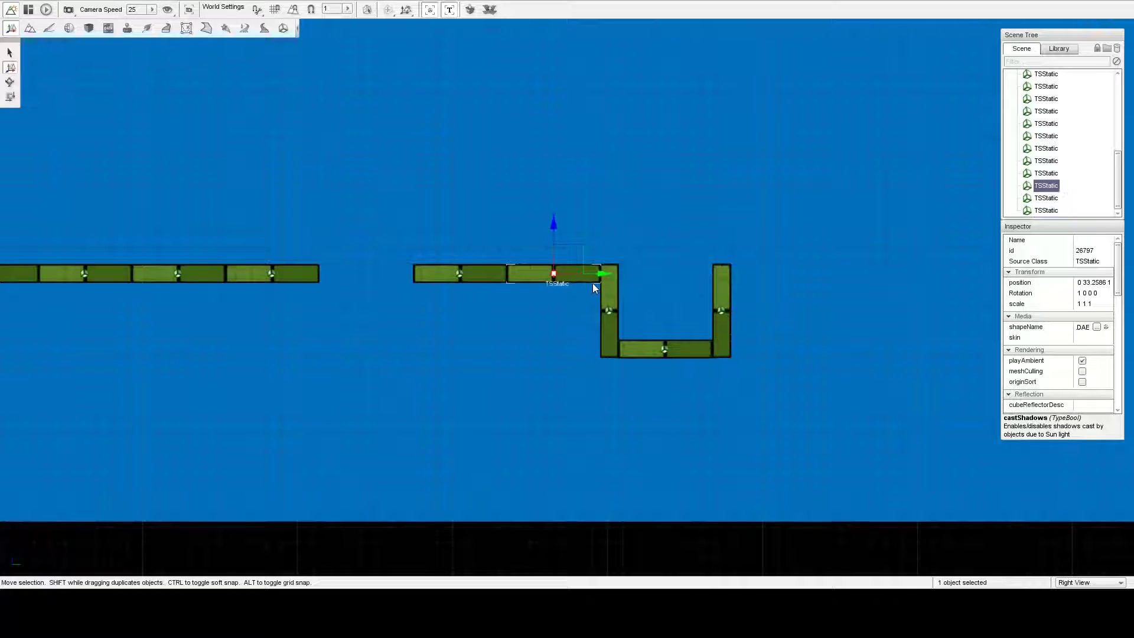
{"action": "left_click_drag", "start_coordinate": [599, 277], "coordinate": [823, 277], "text": "shift"}
{"action": "key", "text": "d"}
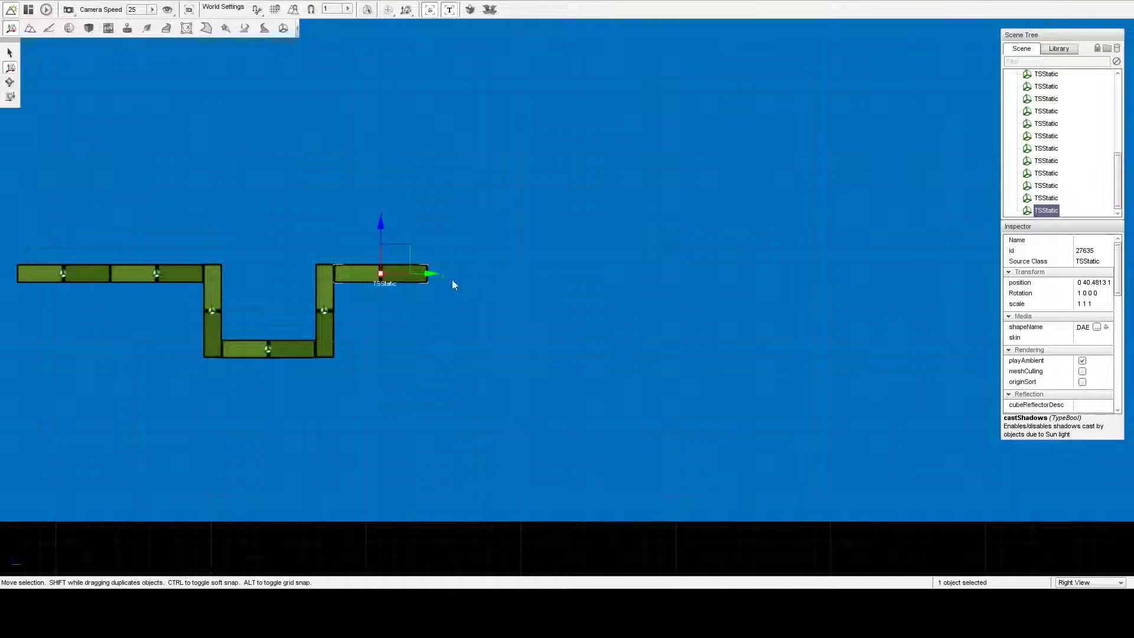
{"action": "left_click_drag", "start_coordinate": [425, 275], "coordinate": [612, 273], "text": "shift"}
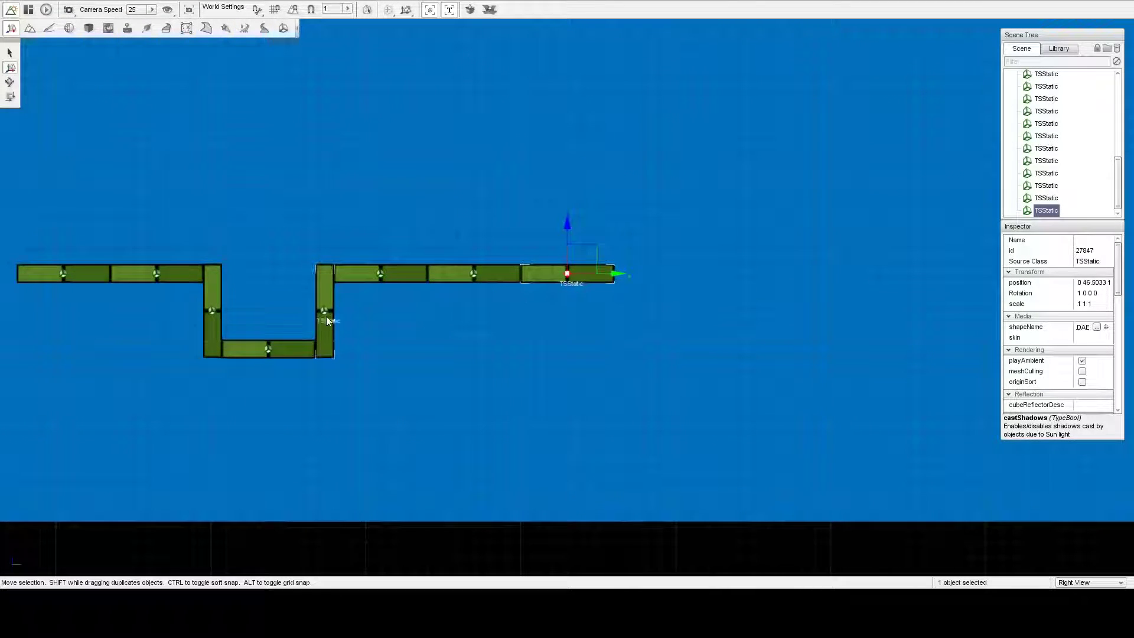
{"action": "left_click", "coordinate": [326, 311]}
{"action": "left_click_drag", "start_coordinate": [353, 291], "coordinate": [650, 120], "text": "shift"}
- Raise the level's far-left wall by stacking another copy of its top upright piece above it
{"action": "scroll", "coordinate": [567, 177], "scroll_direction": "down", "scroll_amount": 3}
{"action": "key", "text": "a"}
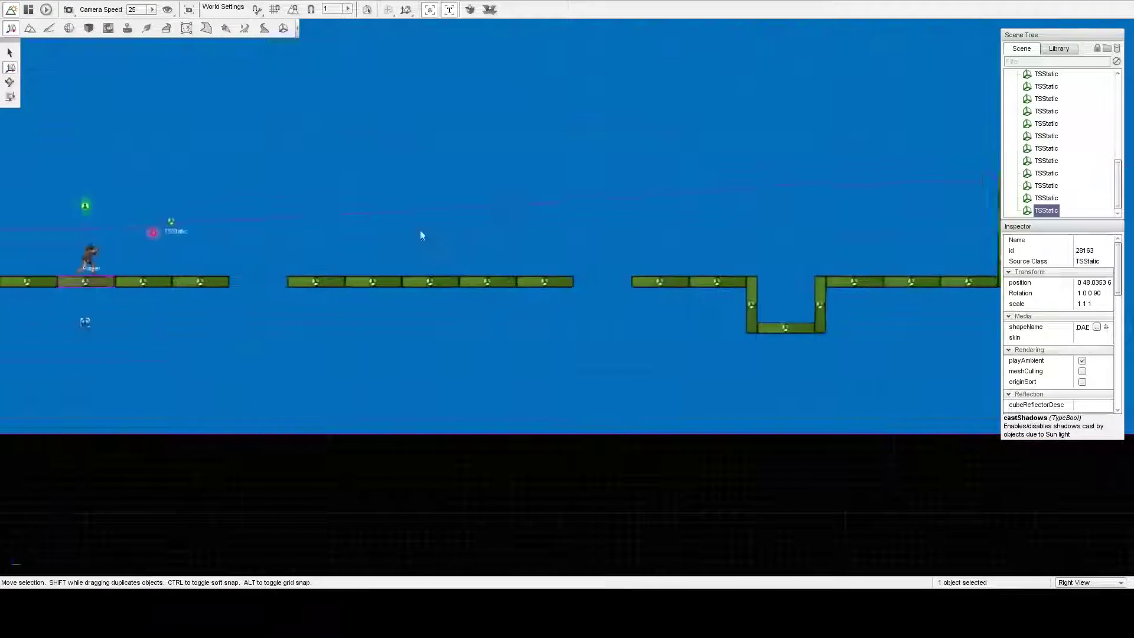
{"action": "key", "text": "w"}
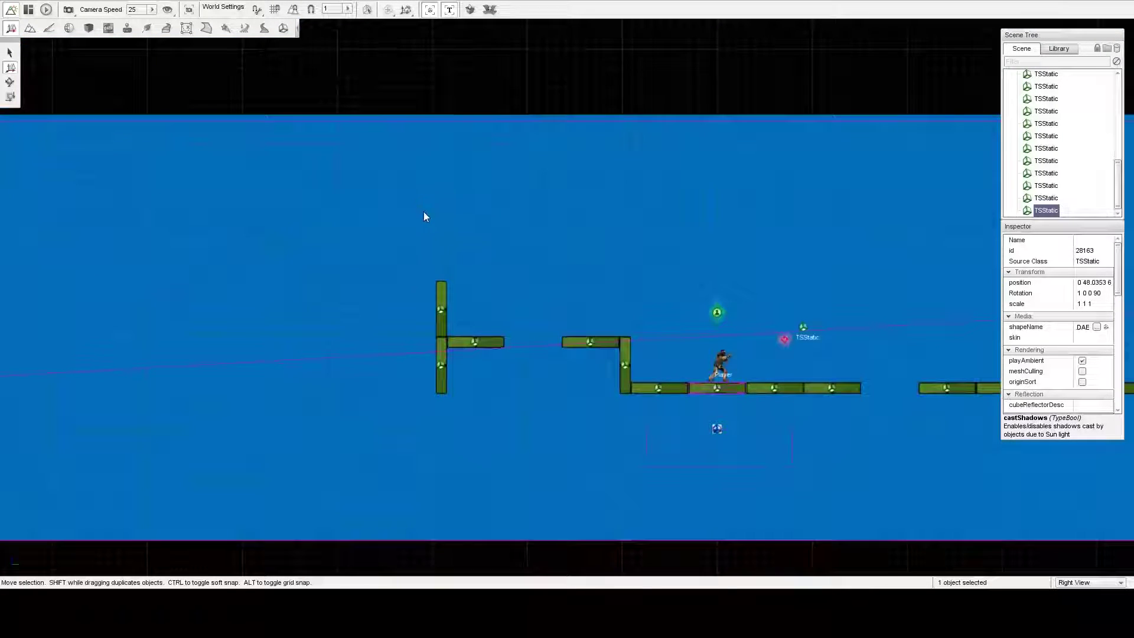
{"action": "scroll", "coordinate": [425, 254], "scroll_direction": "up", "scroll_amount": 3}
{"action": "left_click", "coordinate": [362, 197]}
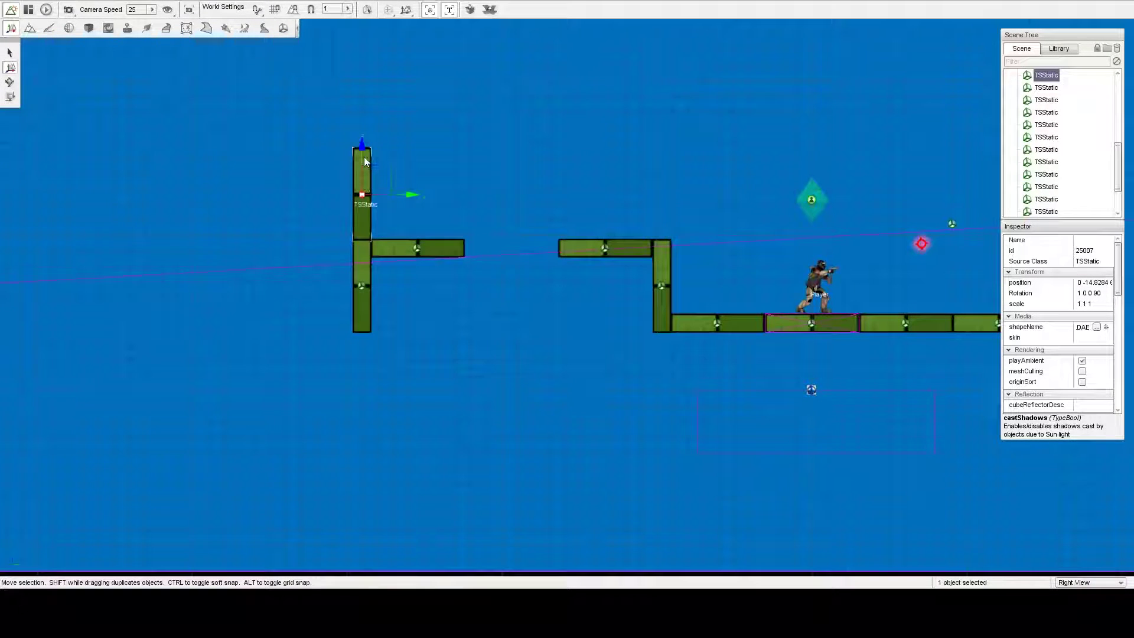
{"action": "left_click_drag", "start_coordinate": [365, 161], "coordinate": [375, 70], "text": "shift"}
- Switch to the Standard Camera and fly around the level to examine the platform layout in perspective
{"action": "key", "text": "d"}
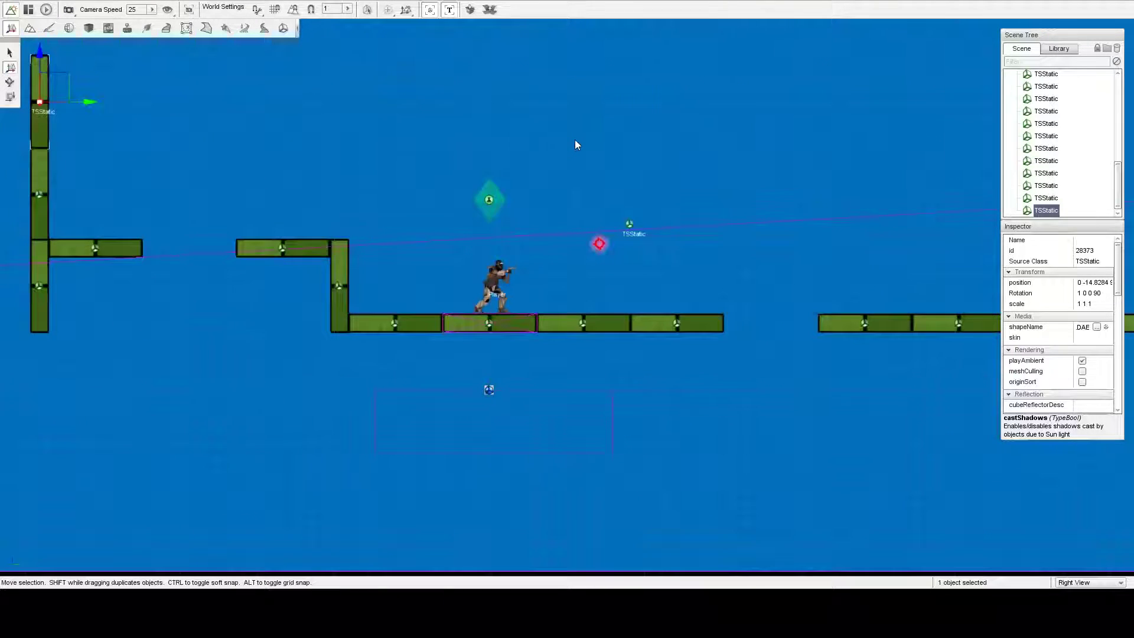
{"action": "scroll", "coordinate": [575, 140], "scroll_direction": "down", "scroll_amount": 2}
{"action": "scroll", "coordinate": [575, 140], "scroll_direction": "up", "scroll_amount": 1}
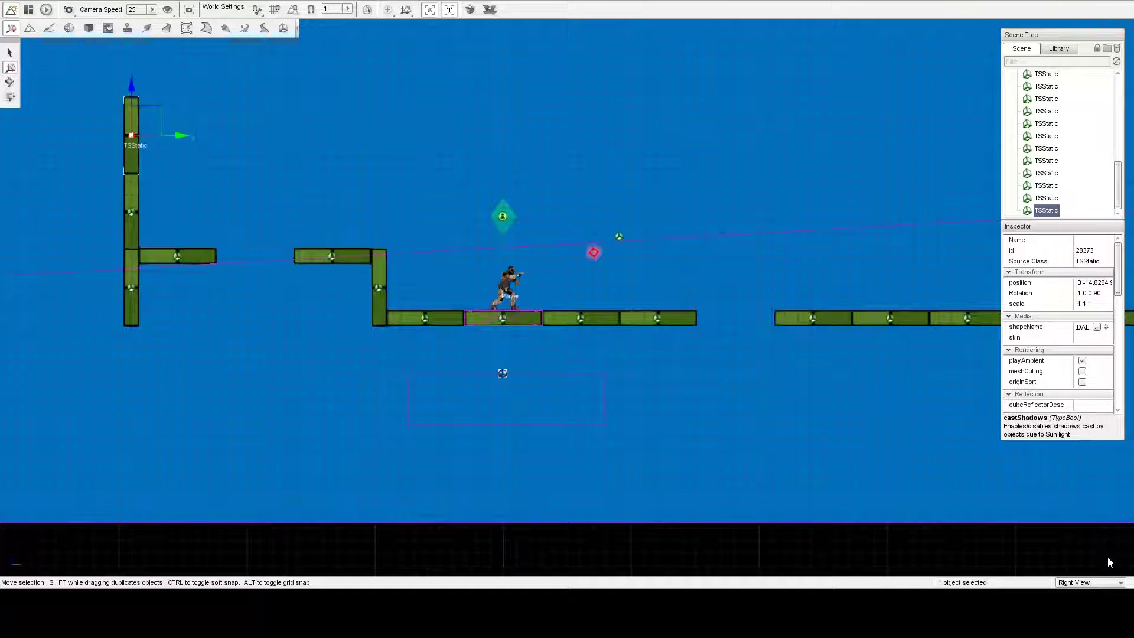
{"action": "left_click", "coordinate": [1120, 582]}
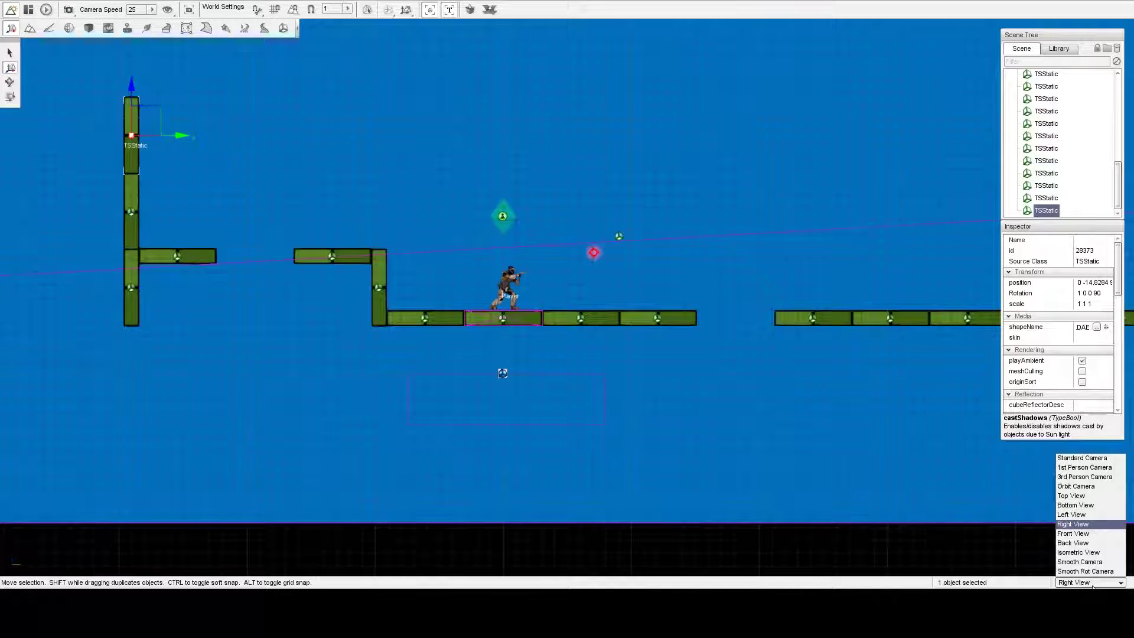
{"action": "left_click", "coordinate": [1118, 463]}
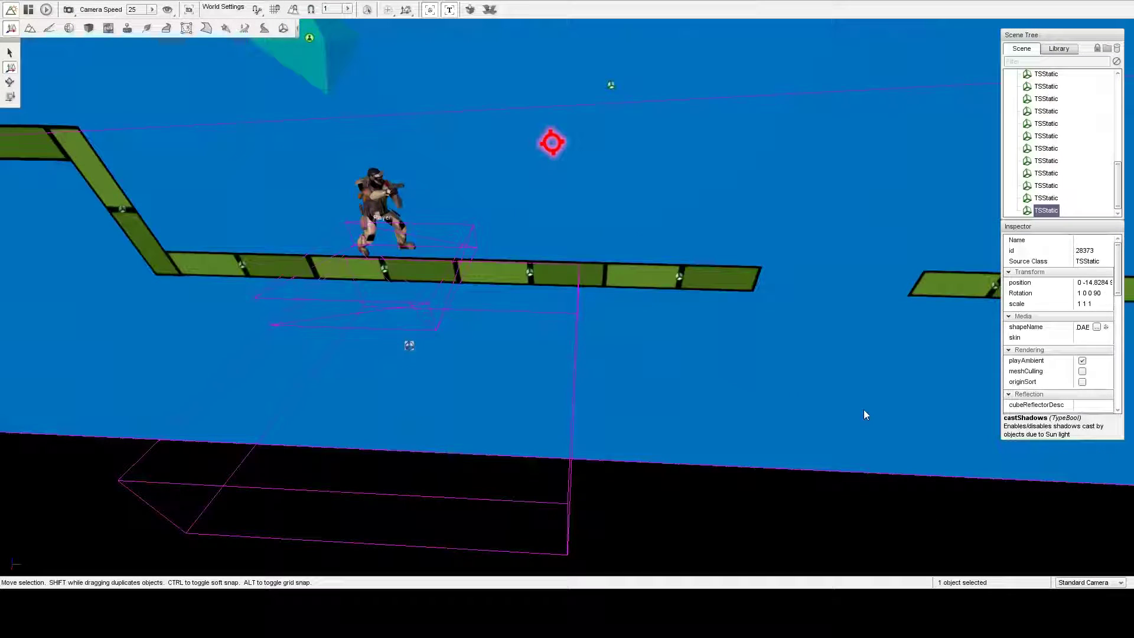
{"action": "key", "text": "a"}
{"action": "right_click_drag", "start_coordinate": [566, 298], "coordinate": [679, 295]}
{"action": "key", "text": "s"}
{"action": "key", "text": "a"}
{"action": "key", "text": "a"}
{"action": "key", "text": "d"}
{"action": "key", "text": "w"}
{"action": "key", "text": "w"}
{"action": "key", "text": "w"}
{"action": "key", "text": "a"}
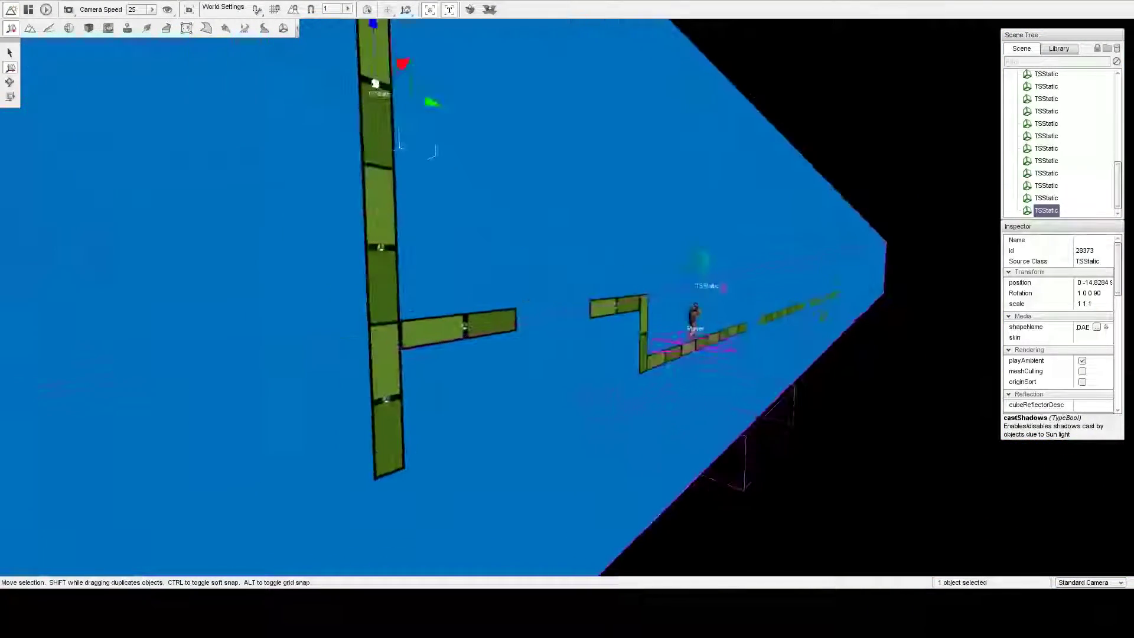
- Add a PrizeBox mesh from the art/shapes/Platforms library to the level
{"action": "key", "text": "w"}
{"action": "key", "text": "d"}
{"action": "key", "text": "s"}
{"action": "right_click_drag", "start_coordinate": [401, 304], "coordinate": [369, 336]}
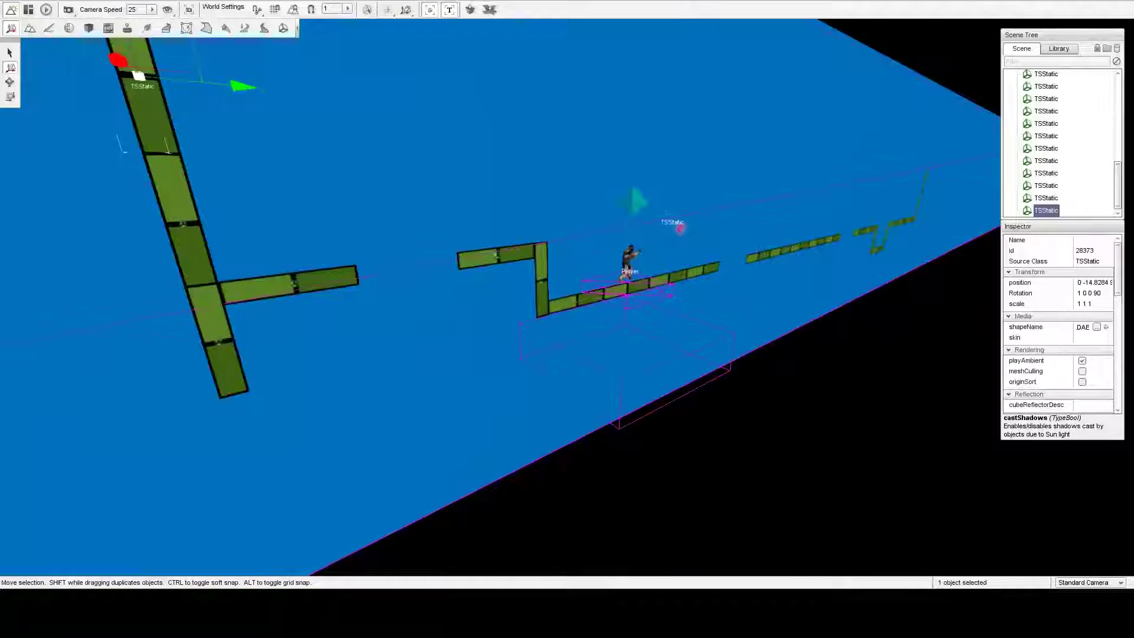
{"action": "key", "text": "d"}
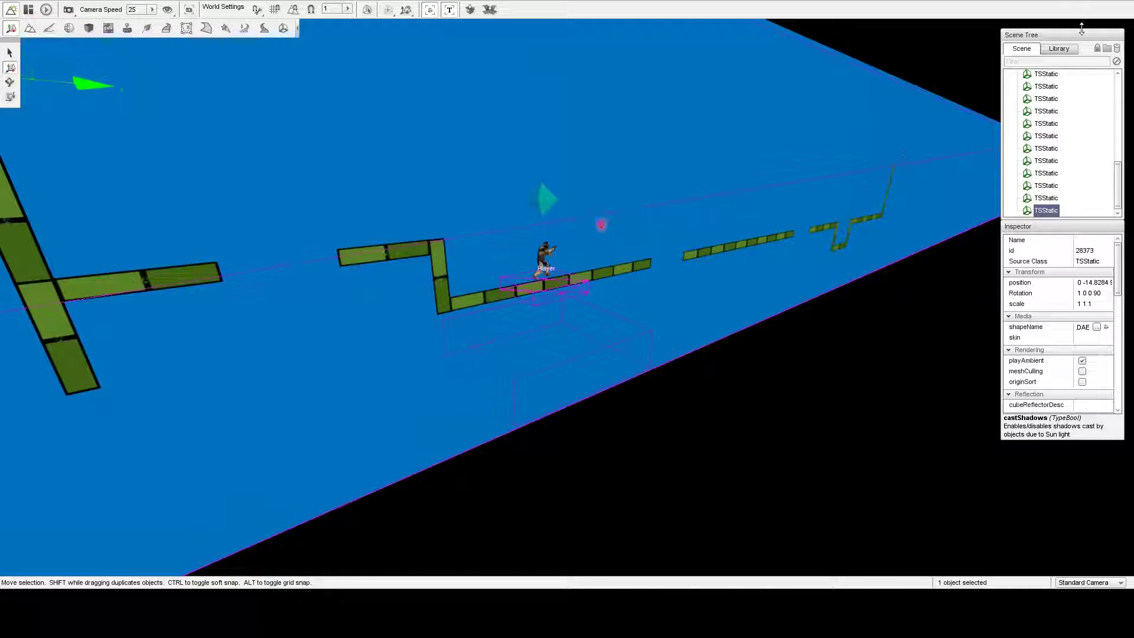
{"action": "left_click", "coordinate": [1059, 48]}
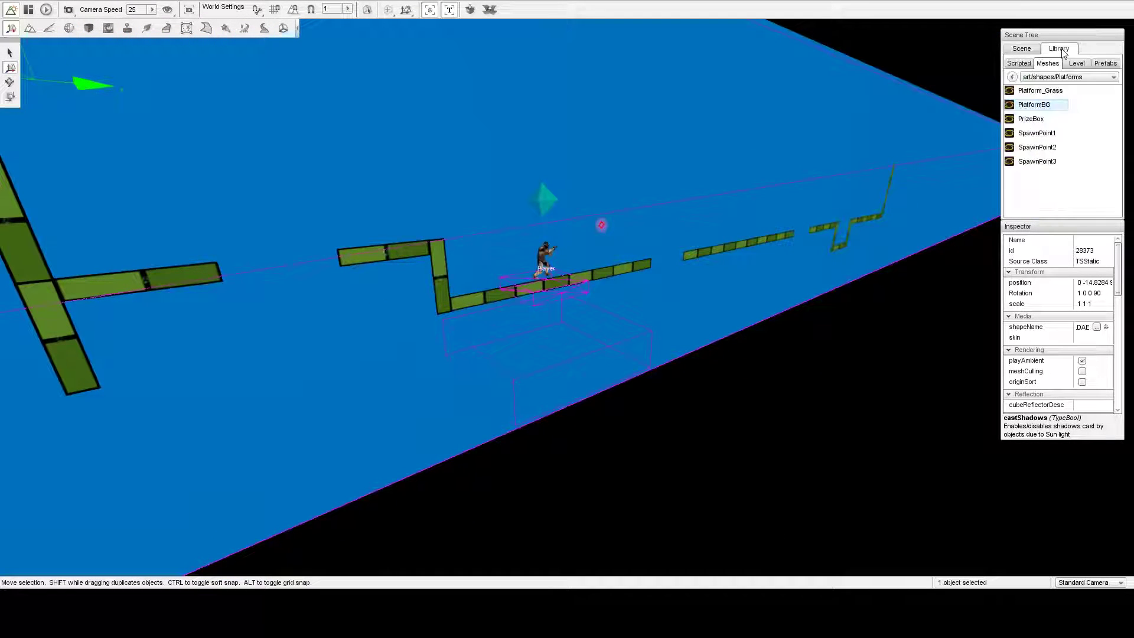
{"action": "double_click", "coordinate": [1034, 122]}
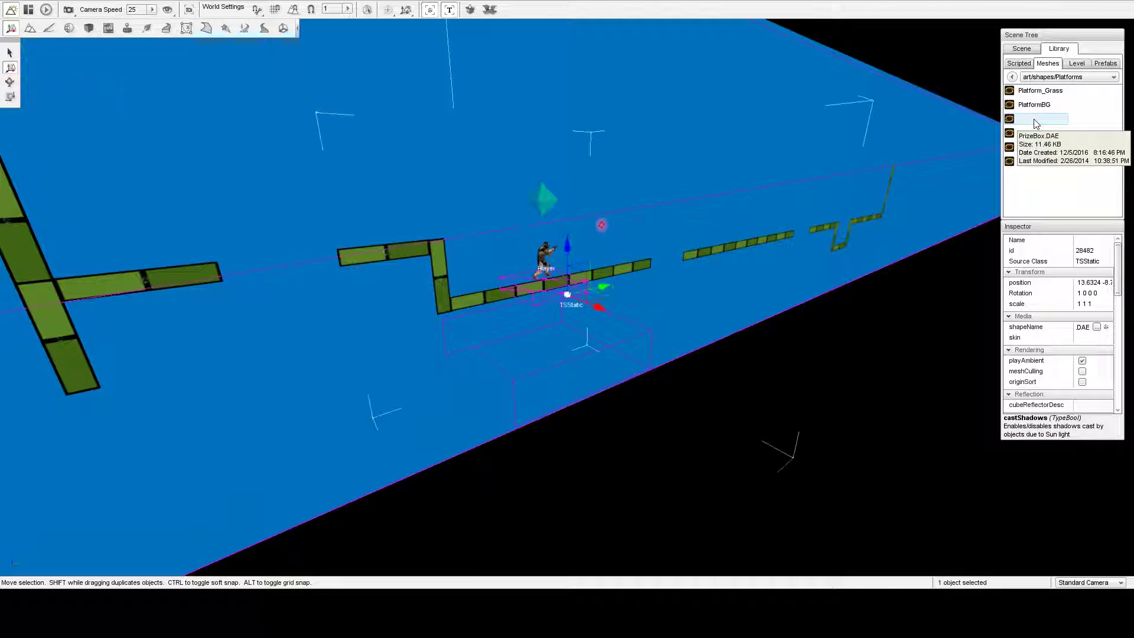
- Rotate the new prize box 90 degrees about its vertical axis so its front faces the side view
{"action": "key", "text": "d"}
{"action": "right_click_drag", "start_coordinate": [674, 210], "coordinate": [473, 206]}
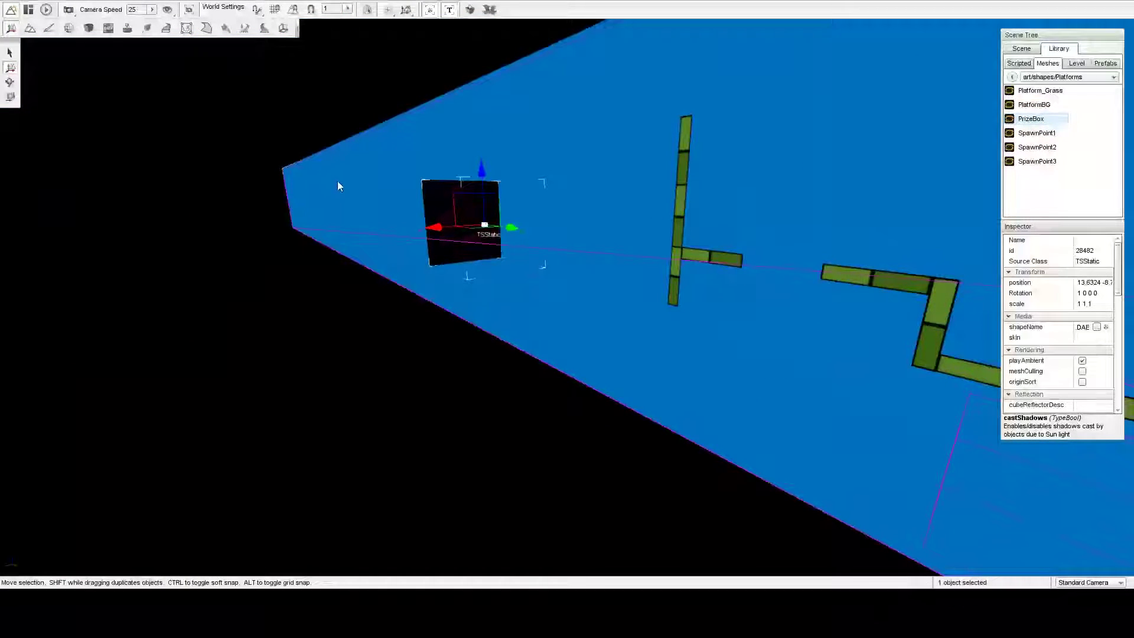
{"action": "left_click", "coordinate": [9, 82]}
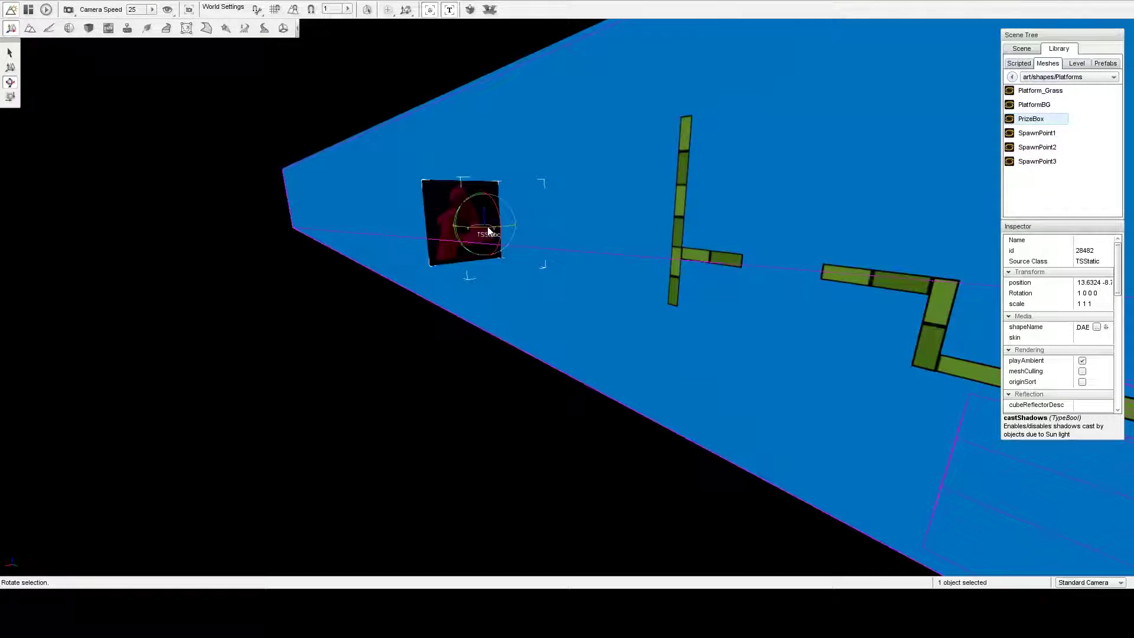
{"action": "left_click_drag", "start_coordinate": [481, 226], "coordinate": [421, 226]}
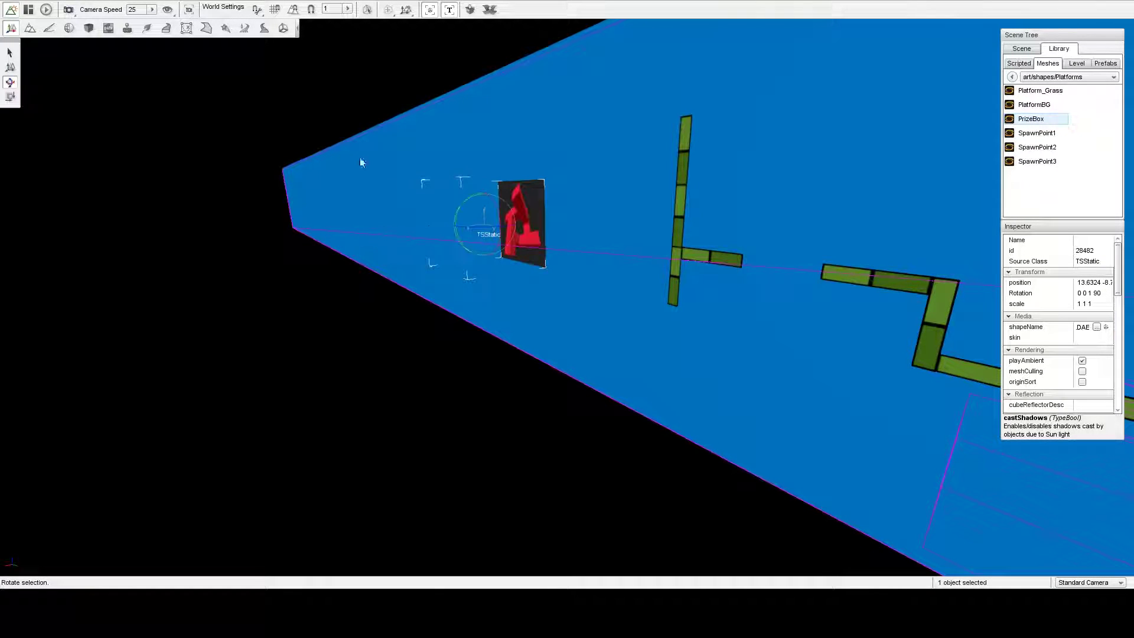
- Move the prize box along its depth axis into the plane of the platforms
{"action": "left_click", "coordinate": [9, 67]}
{"action": "key", "text": "a"}
{"action": "right_click_drag", "start_coordinate": [282, 137], "coordinate": [402, 189]}
{"action": "key", "text": "w"}
{"action": "key", "text": "s"}
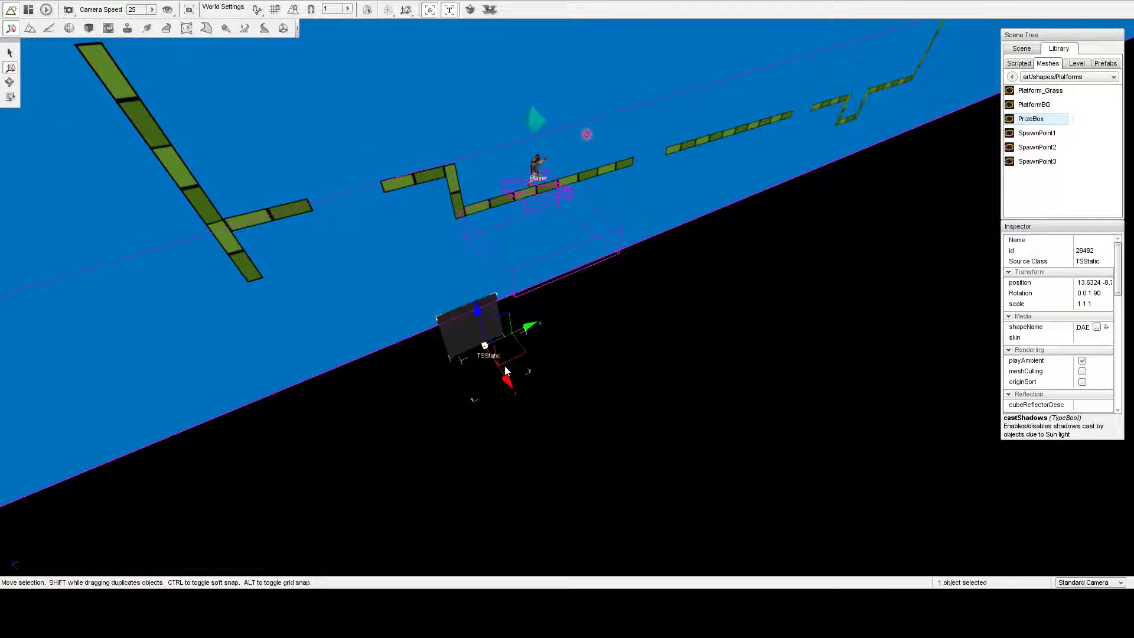
{"action": "left_click_drag", "start_coordinate": [516, 350], "coordinate": [339, 156]}
- Slide the prize box along the level to the spawn sphere above the player
{"action": "key", "text": "s"}
{"action": "right_click_drag", "start_coordinate": [232, 150], "coordinate": [241, 109]}
{"action": "key", "text": "w"}
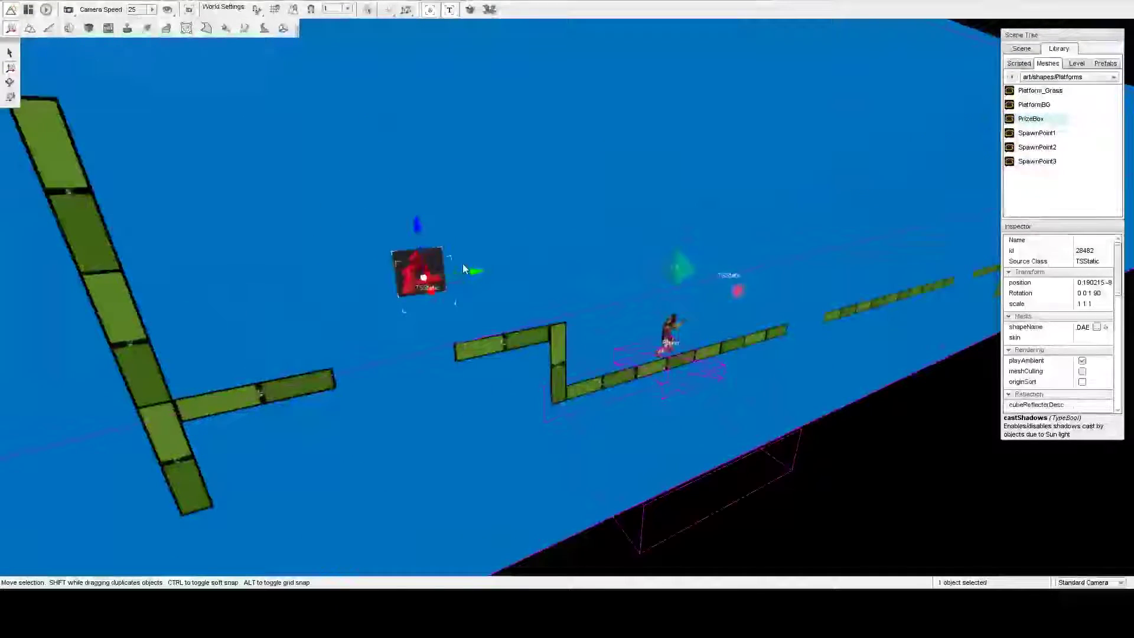
{"action": "left_click_drag", "start_coordinate": [473, 270], "coordinate": [717, 226]}
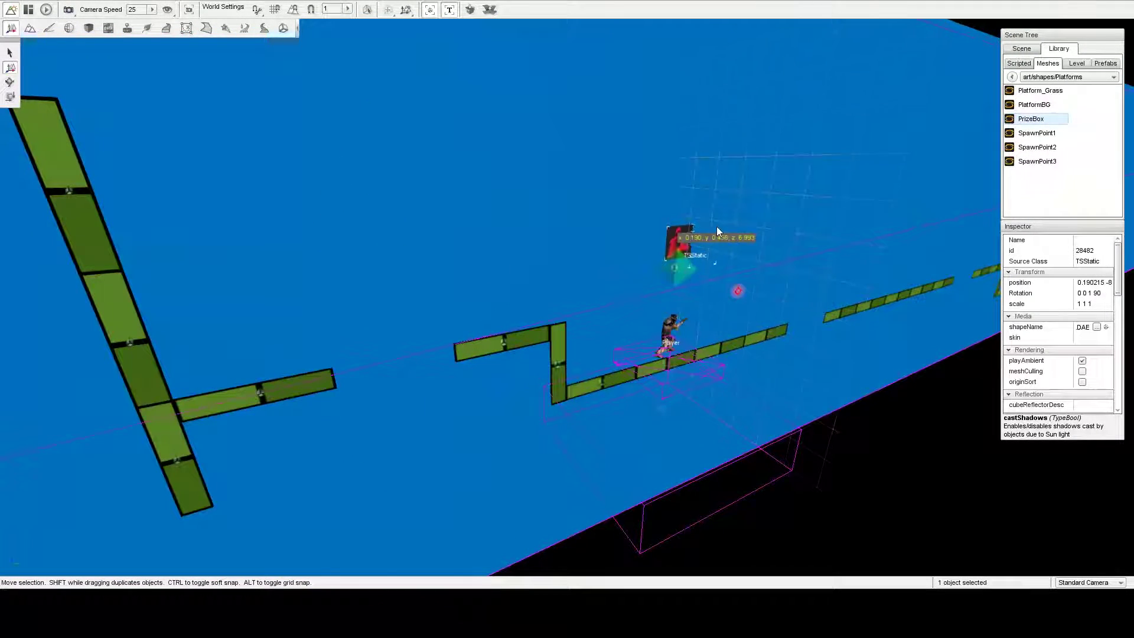
- Move the spawn sphere away from the prize box towards the upper-left platform and raise it slightly
{"action": "key", "text": "d"}
{"action": "right_click_drag", "start_coordinate": [716, 226], "coordinate": [679, 233]}
{"action": "key", "text": "a"}
{"action": "key", "text": "w"}
{"action": "left_click", "coordinate": [671, 229]}
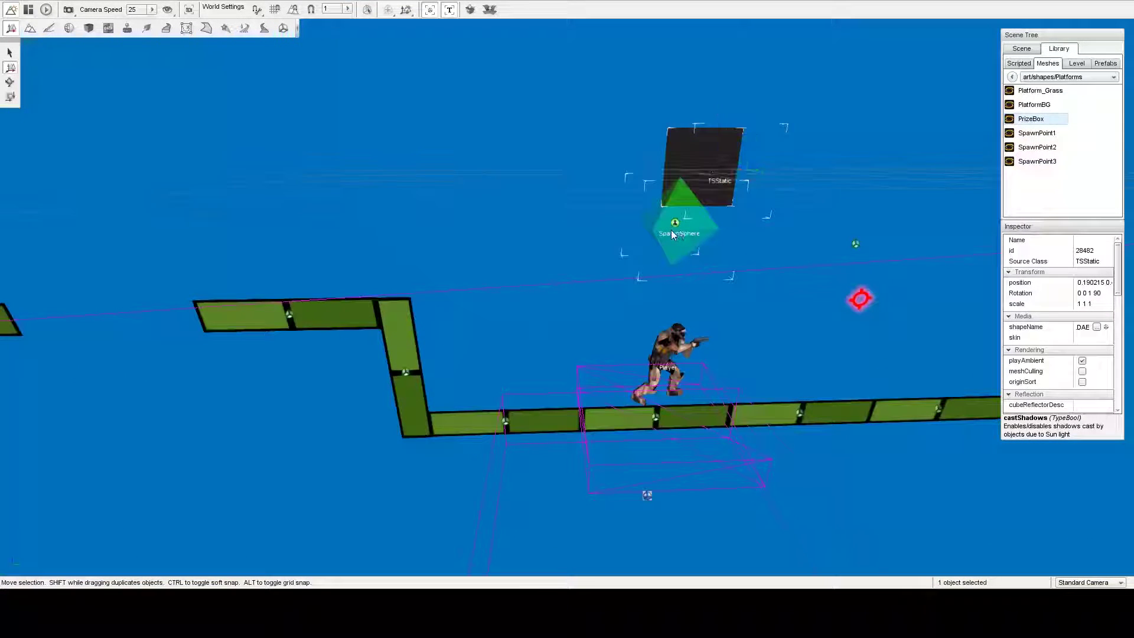
{"action": "left_click_drag", "start_coordinate": [725, 225], "coordinate": [595, 217]}
{"action": "left_click_drag", "start_coordinate": [545, 182], "coordinate": [550, 130]}
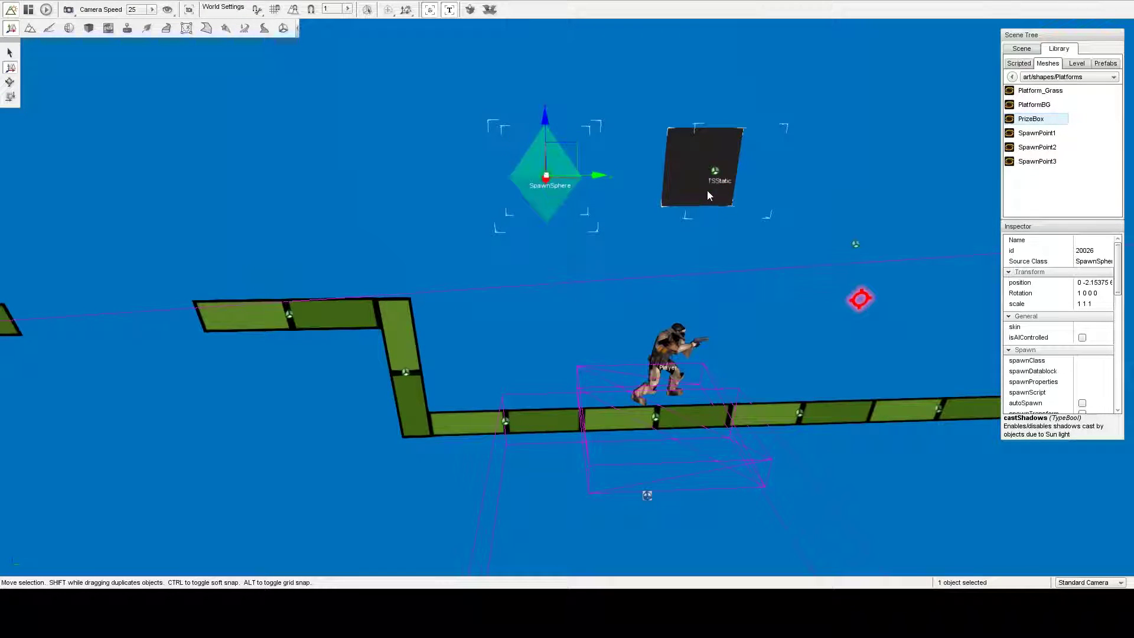
- Shift the prize box further from the spawn sphere, past the player, and lower it slightly
{"action": "left_click", "coordinate": [716, 173]}
{"action": "key", "text": "d"}
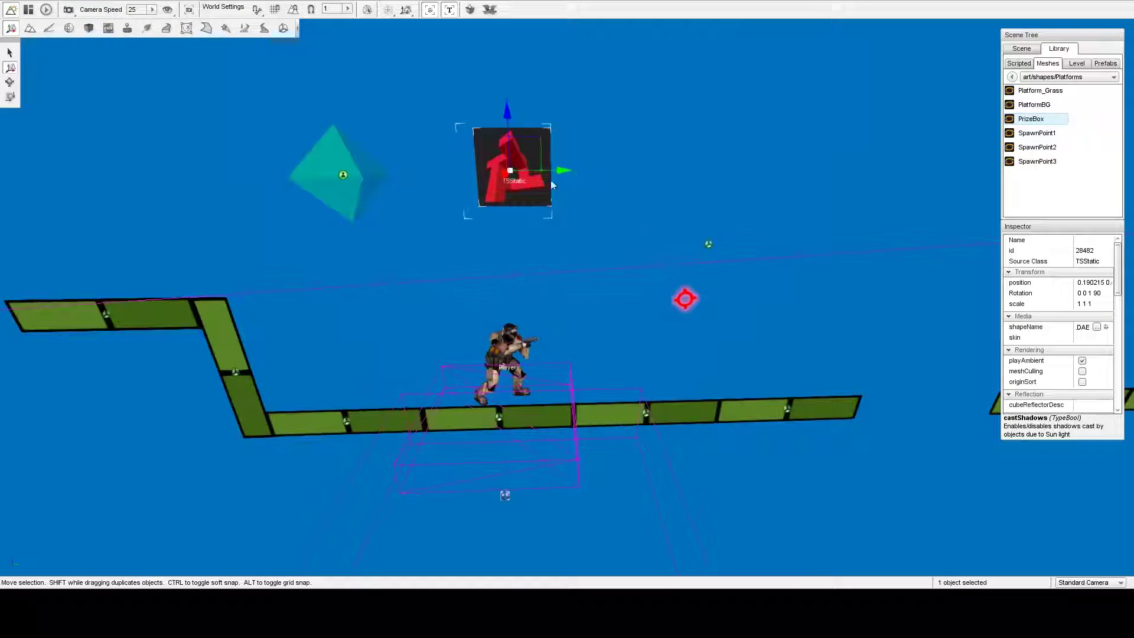
{"action": "left_click_drag", "start_coordinate": [553, 170], "coordinate": [667, 180]}
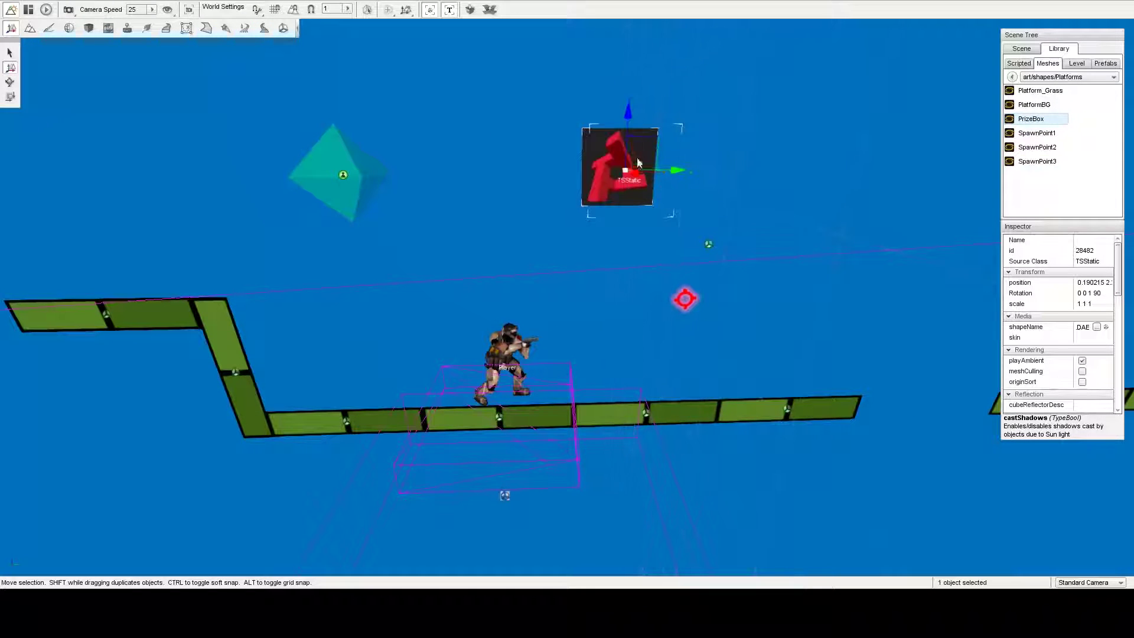
{"action": "left_click_drag", "start_coordinate": [629, 125], "coordinate": [632, 157]}
{"action": "key", "text": "s"}
{"action": "key", "text": "a"}
{"action": "right_click_drag", "start_coordinate": [632, 157], "coordinate": [761, 160]}
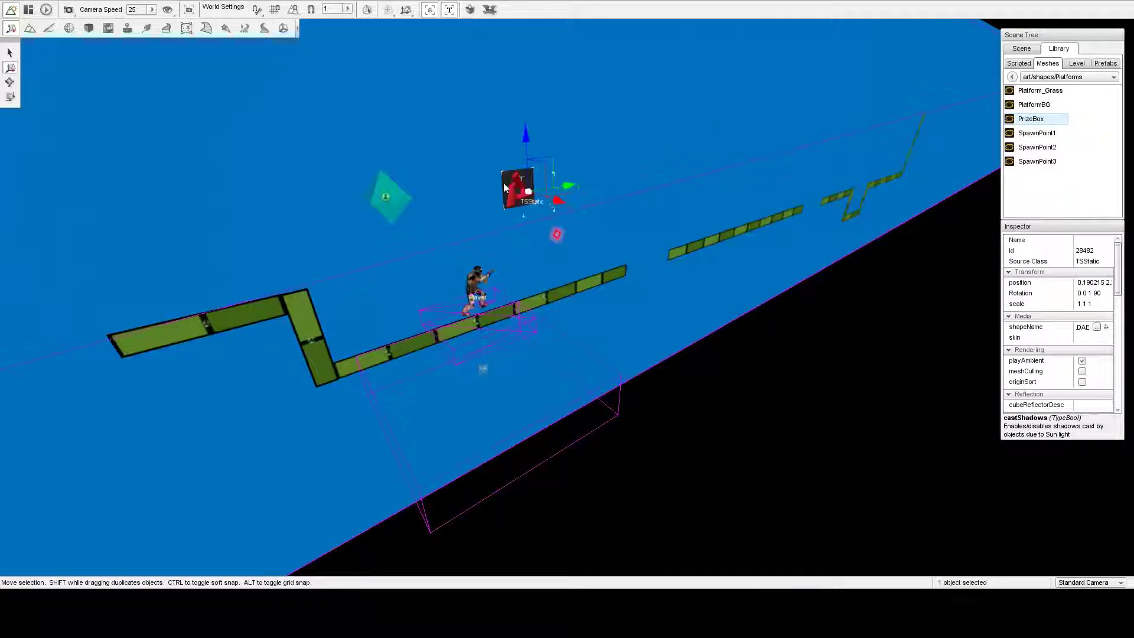
- Add a SpawnPoint1 mesh to the level and rotate it 90 degrees about its vertical axis
{"action": "left_click", "coordinate": [1026, 137]}
{"action": "right_click_drag", "start_coordinate": [675, 185], "coordinate": [12, 83]}
{"action": "left_click", "coordinate": [10, 82]}
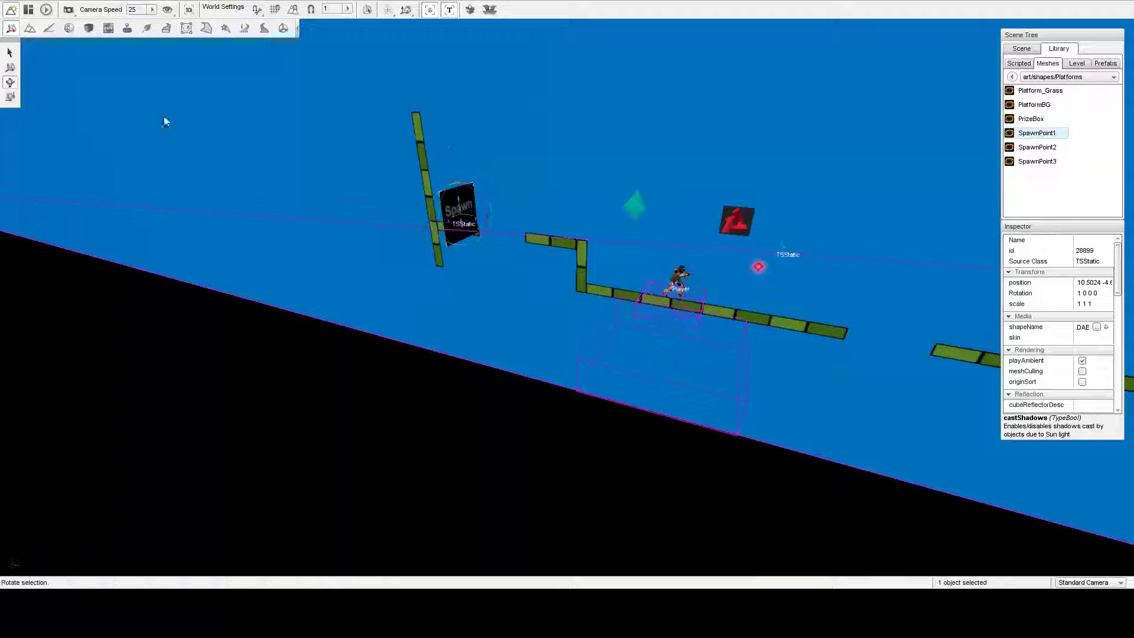
{"action": "left_click", "coordinate": [471, 224]}
{"action": "left_click_drag", "start_coordinate": [425, 225], "coordinate": [416, 221]}
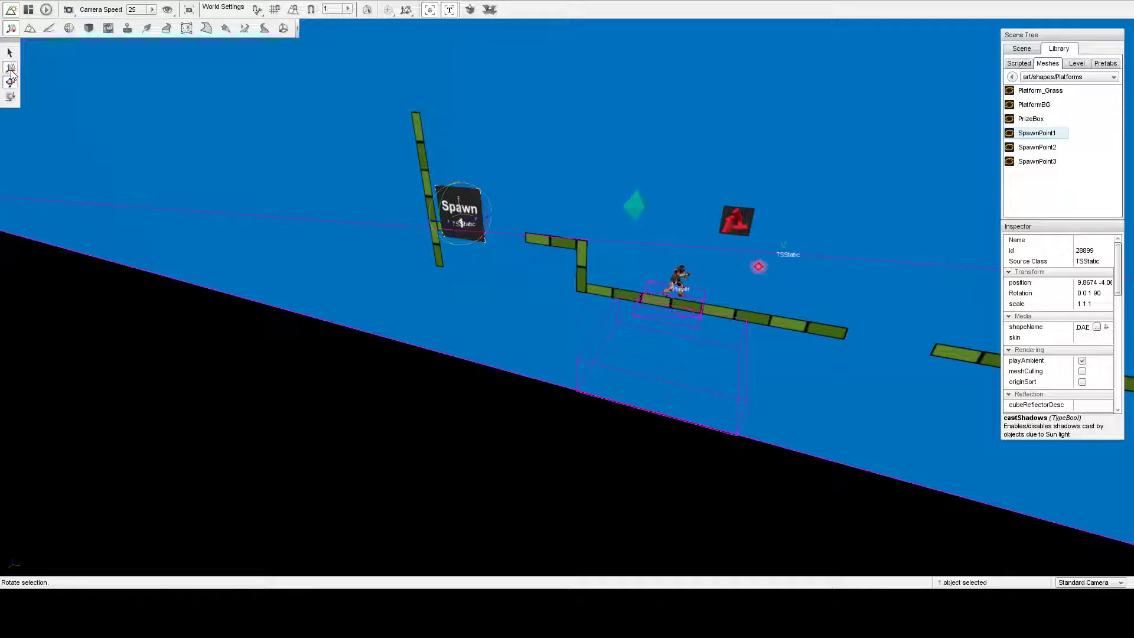
- Move the SpawnPoint1 sign along its depth axis to just behind the plane of the platforms
{"action": "left_click", "coordinate": [10, 67]}
{"action": "right_click_drag", "start_coordinate": [177, 236], "coordinate": [266, 96]}
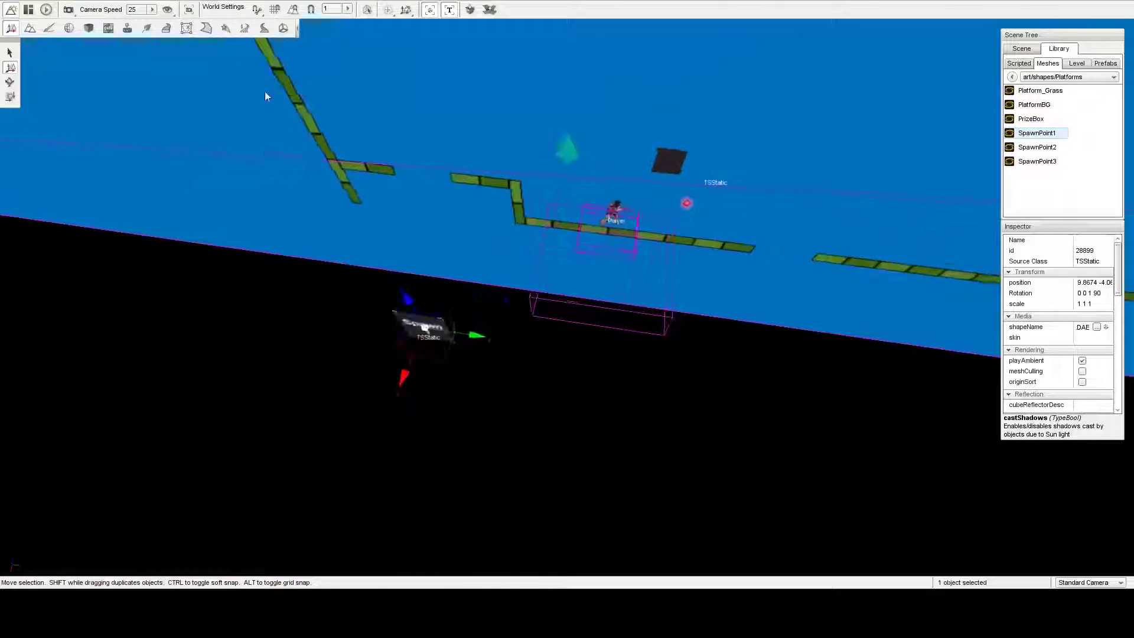
{"action": "left_click_drag", "start_coordinate": [412, 376], "coordinate": [571, 133]}
{"action": "right_click_drag", "start_coordinate": [570, 134], "coordinate": [585, 187]}
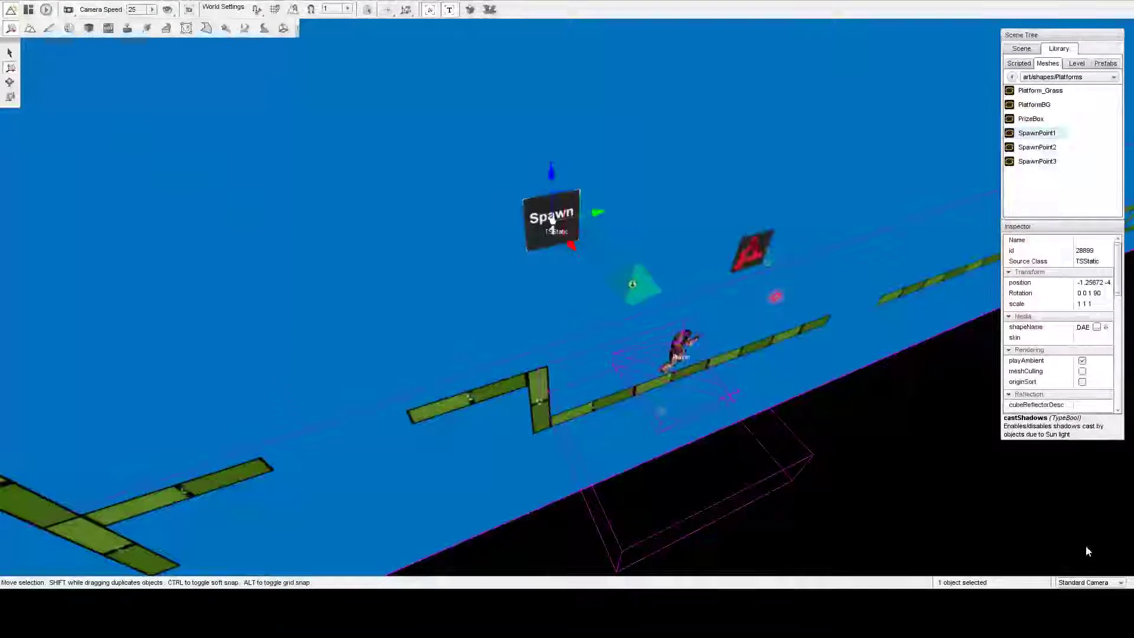
- Switch to the Right View and move the SpawnPoint1 sign directly over the spawn sphere
{"action": "left_click", "coordinate": [1089, 583]}
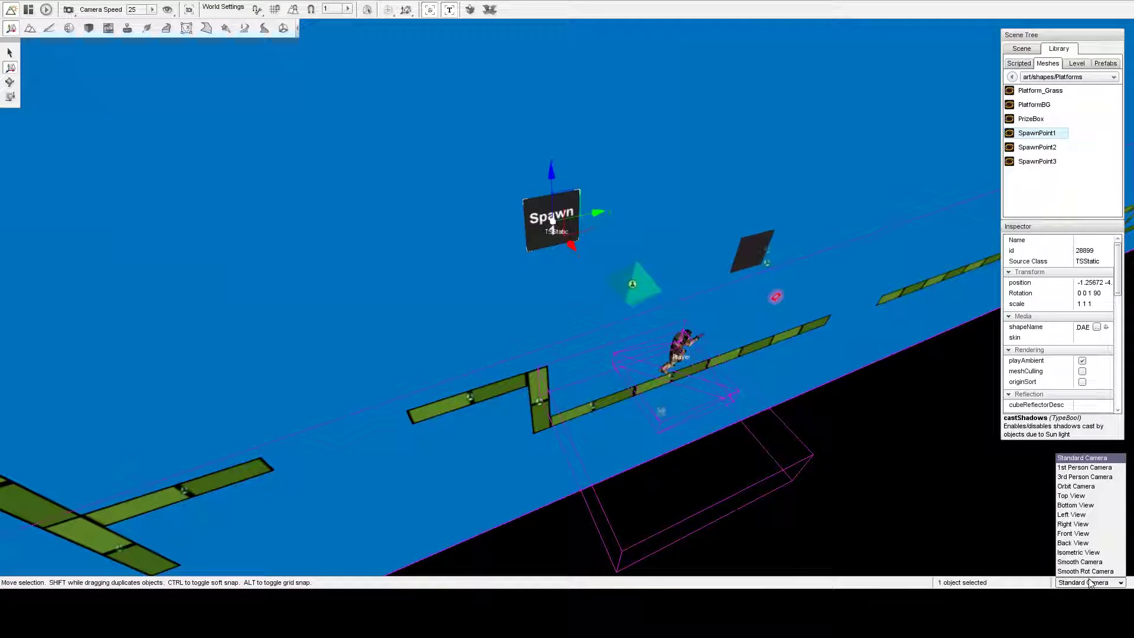
{"action": "left_click", "coordinate": [1073, 524]}
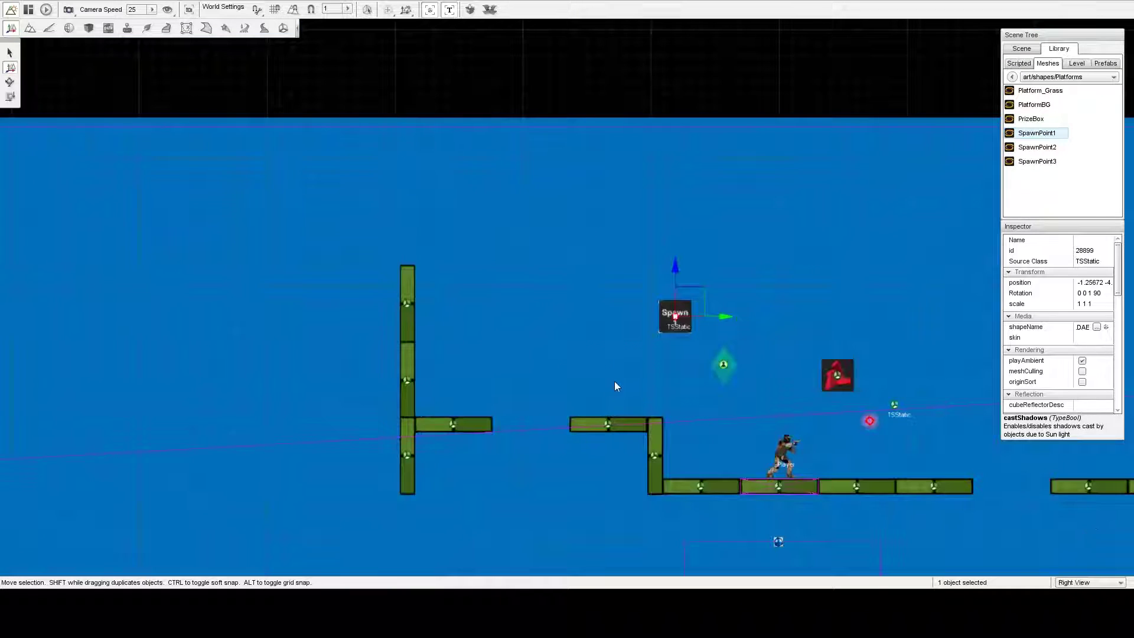
{"action": "scroll", "coordinate": [703, 397], "scroll_direction": "up", "scroll_amount": 5}
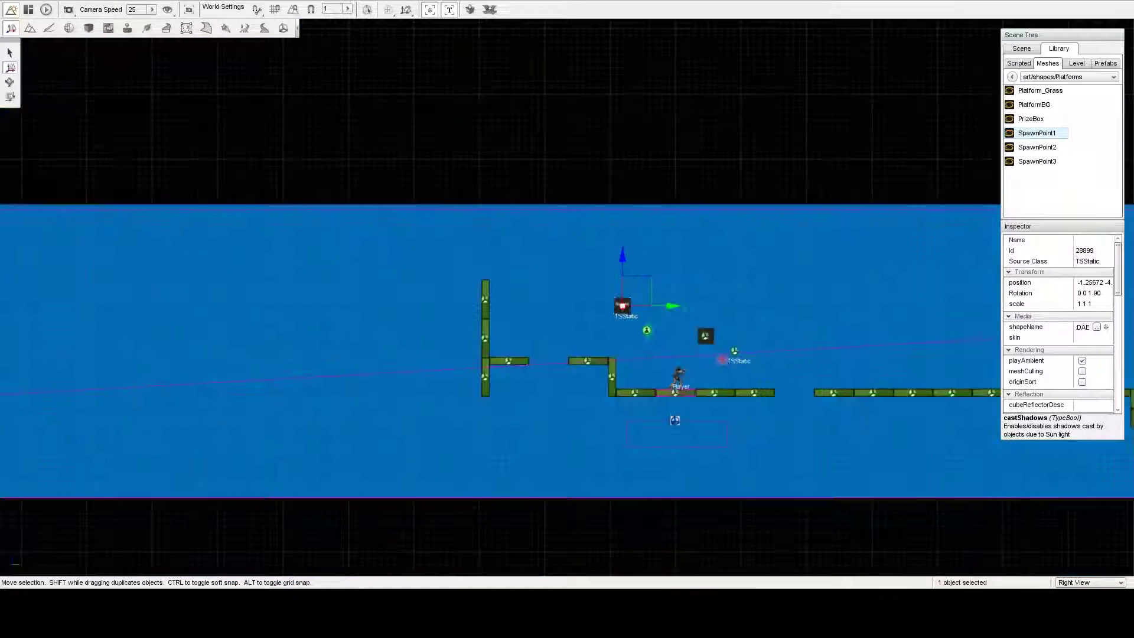
{"action": "scroll", "coordinate": [739, 382], "scroll_direction": "down", "scroll_amount": 3}
{"action": "middle_click_drag", "start_coordinate": [739, 382], "coordinate": [660, 360]}
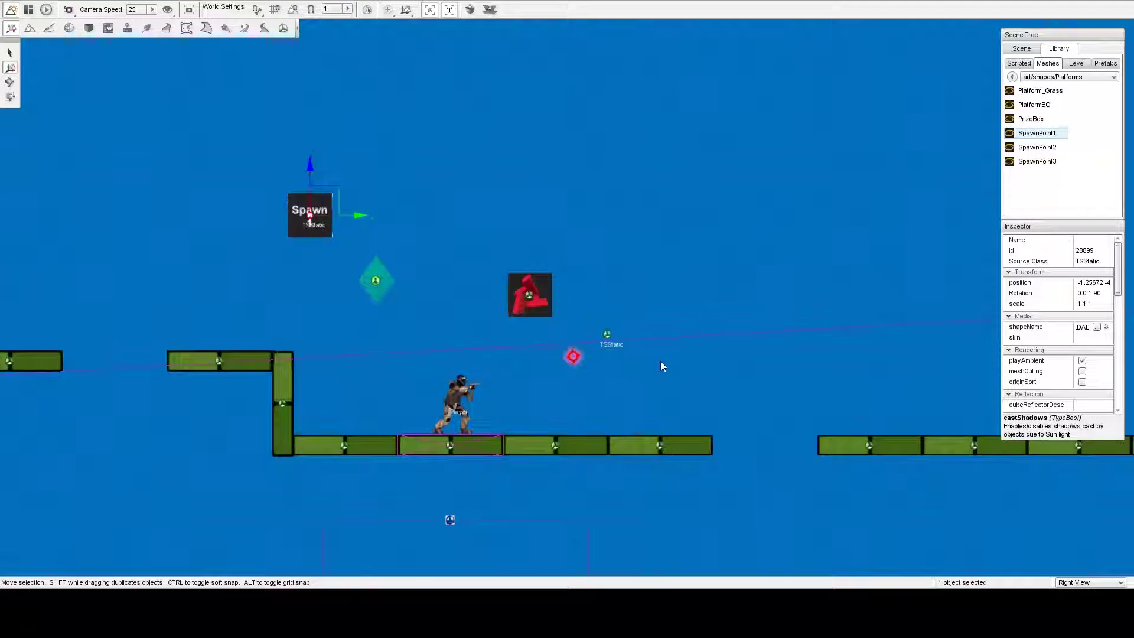
{"action": "left_click_drag", "start_coordinate": [333, 194], "coordinate": [400, 258]}
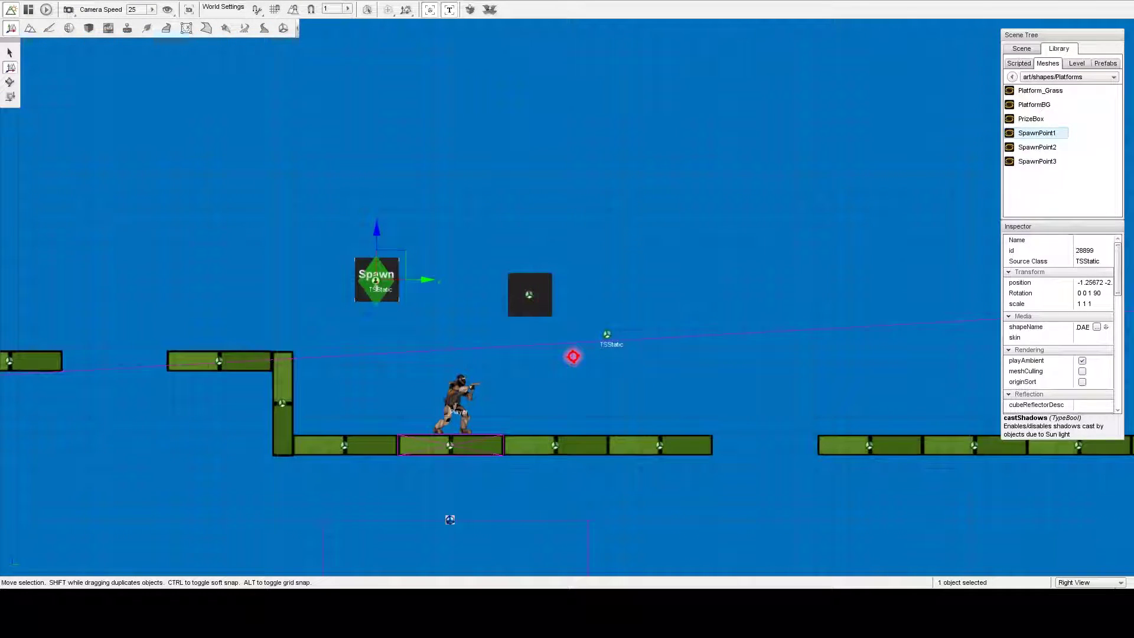
- Return to the Standard Camera and create a Level trigger named ET_1 with the SpawnEnemyTrigger data block
{"action": "left_click", "coordinate": [1118, 583]}
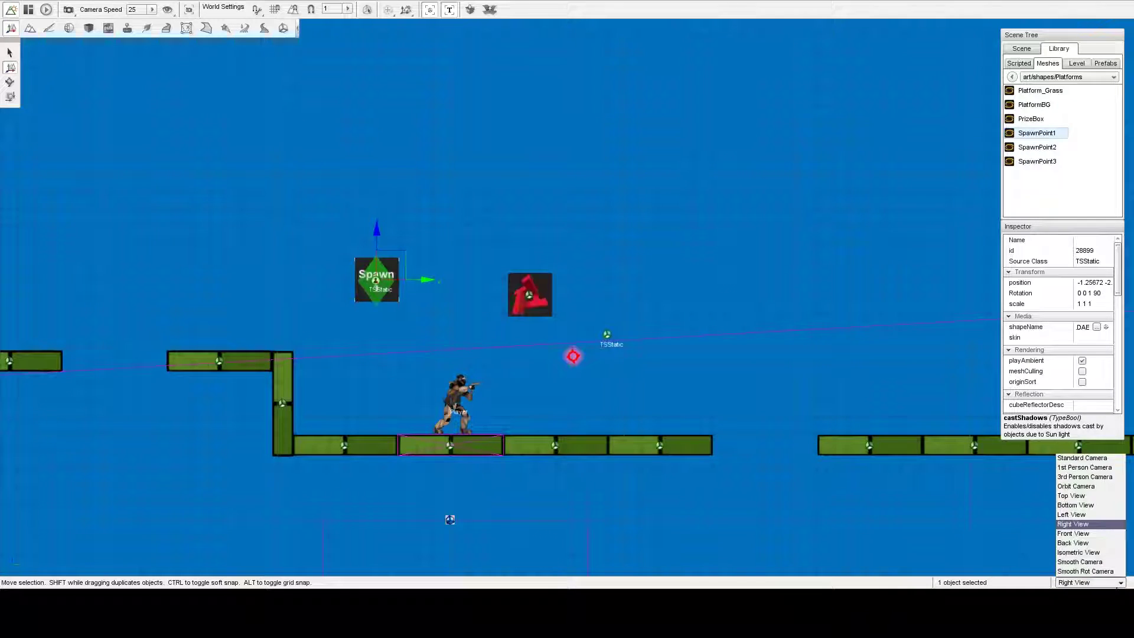
{"action": "left_click", "coordinate": [1094, 458]}
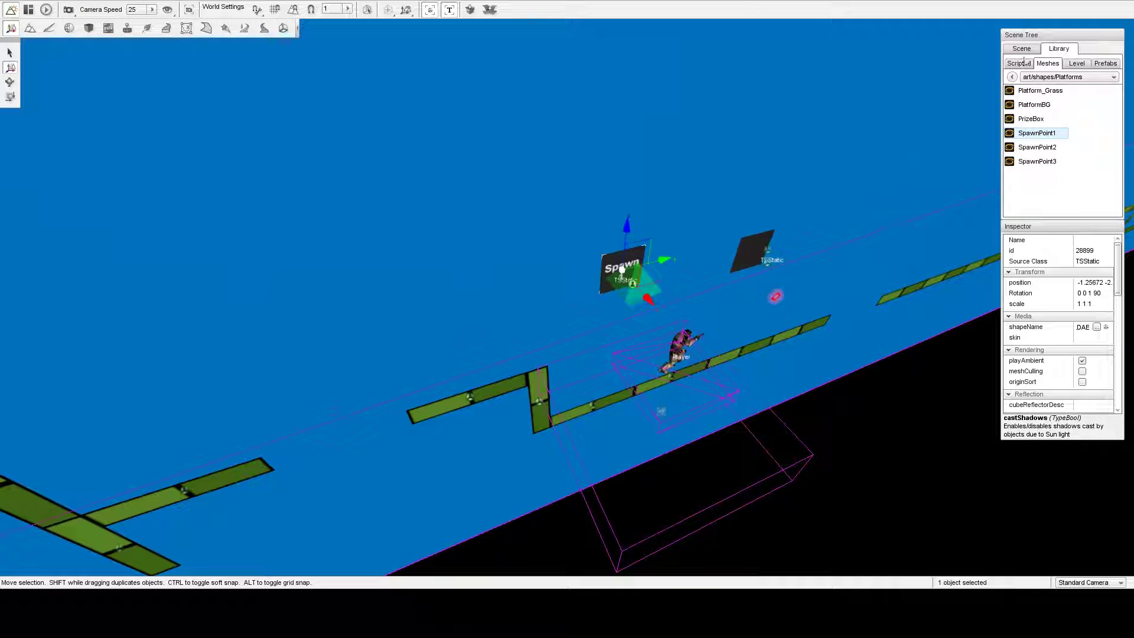
{"action": "left_click", "coordinate": [1075, 65]}
{"action": "left_click", "coordinate": [1032, 120]}
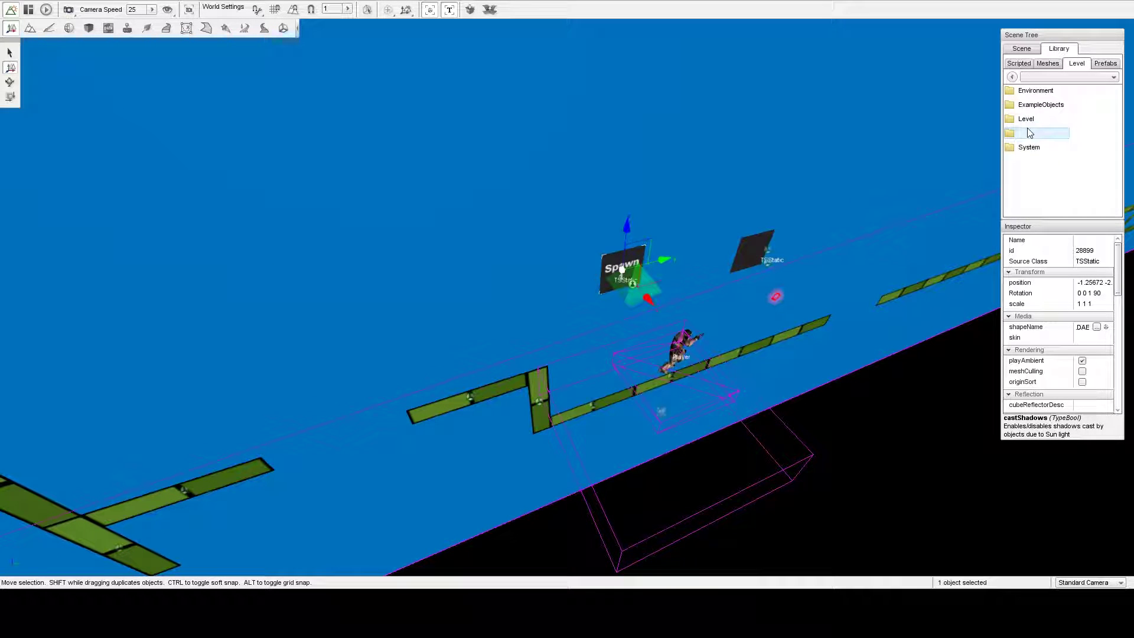
{"action": "double_click", "coordinate": [1032, 120]}
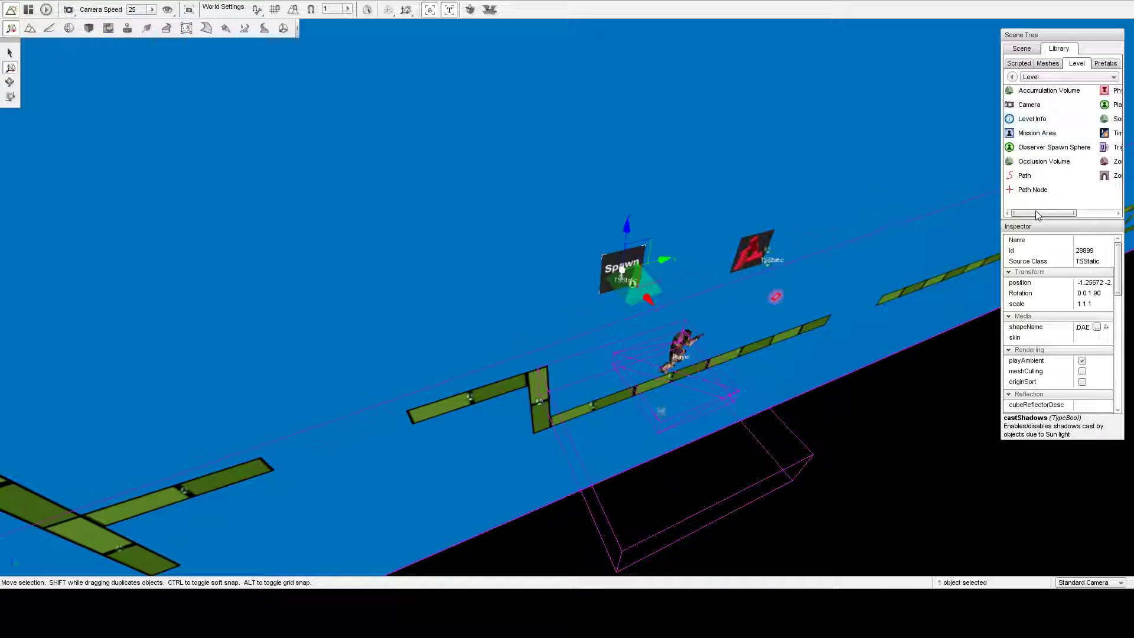
{"action": "left_click_drag", "start_coordinate": [1033, 213], "coordinate": [1077, 212]}
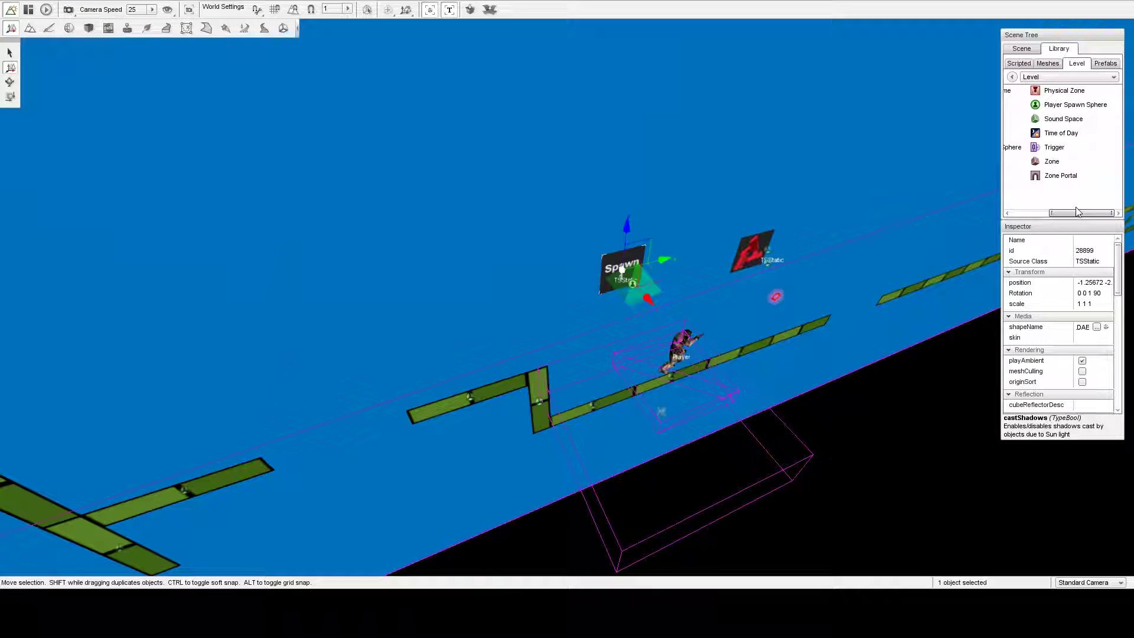
{"action": "double_click", "coordinate": [1054, 147]}
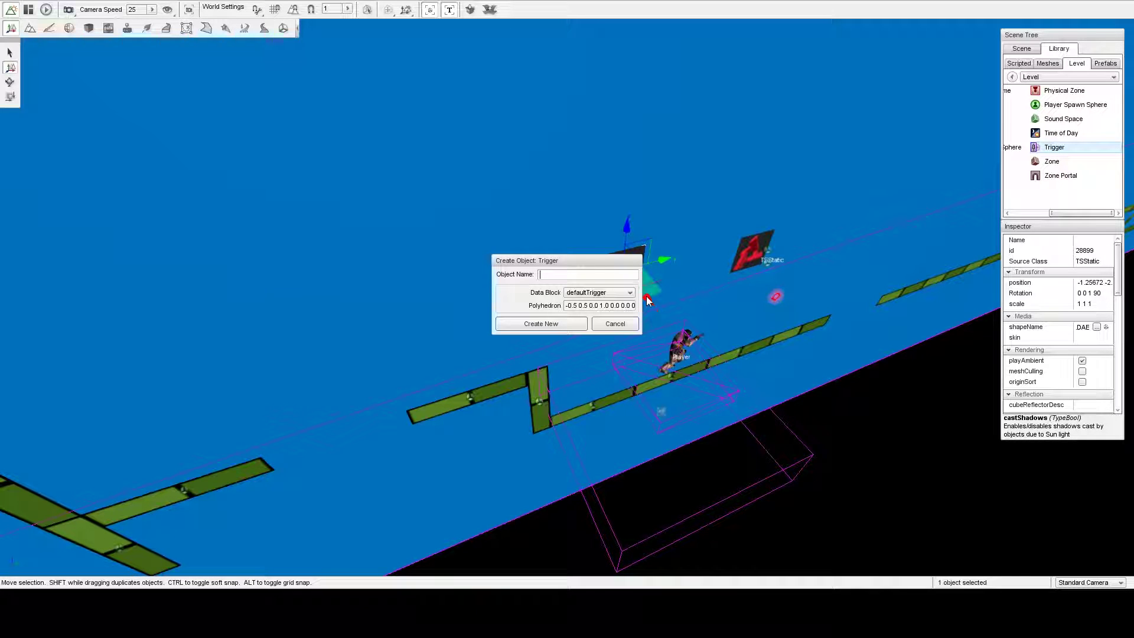
{"action": "left_click", "coordinate": [608, 294]}
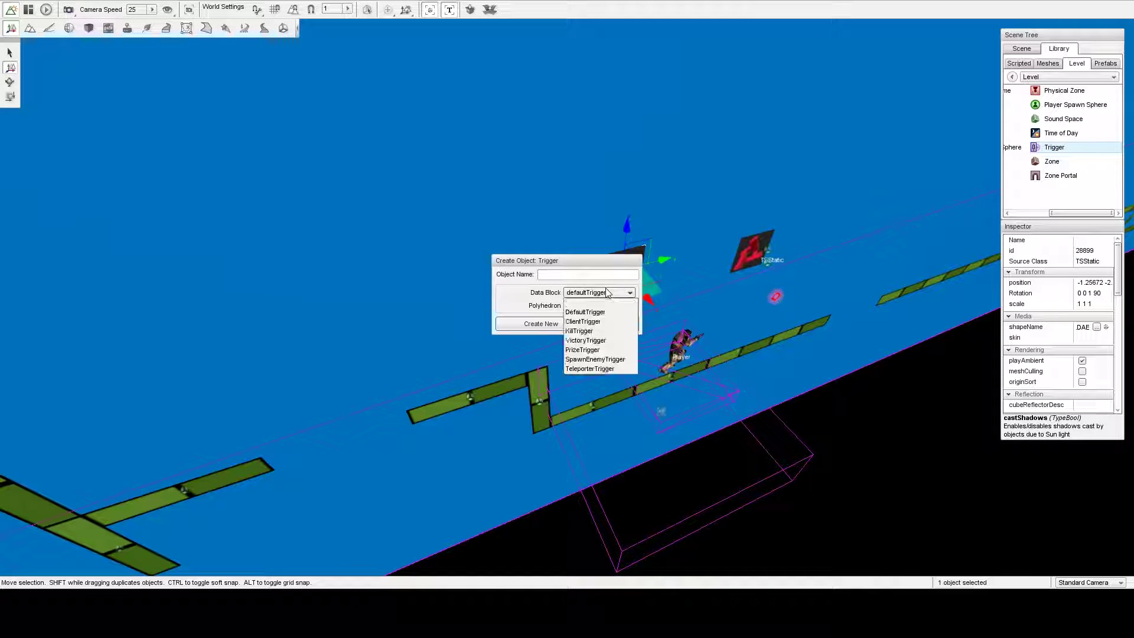
{"action": "left_click", "coordinate": [596, 360]}
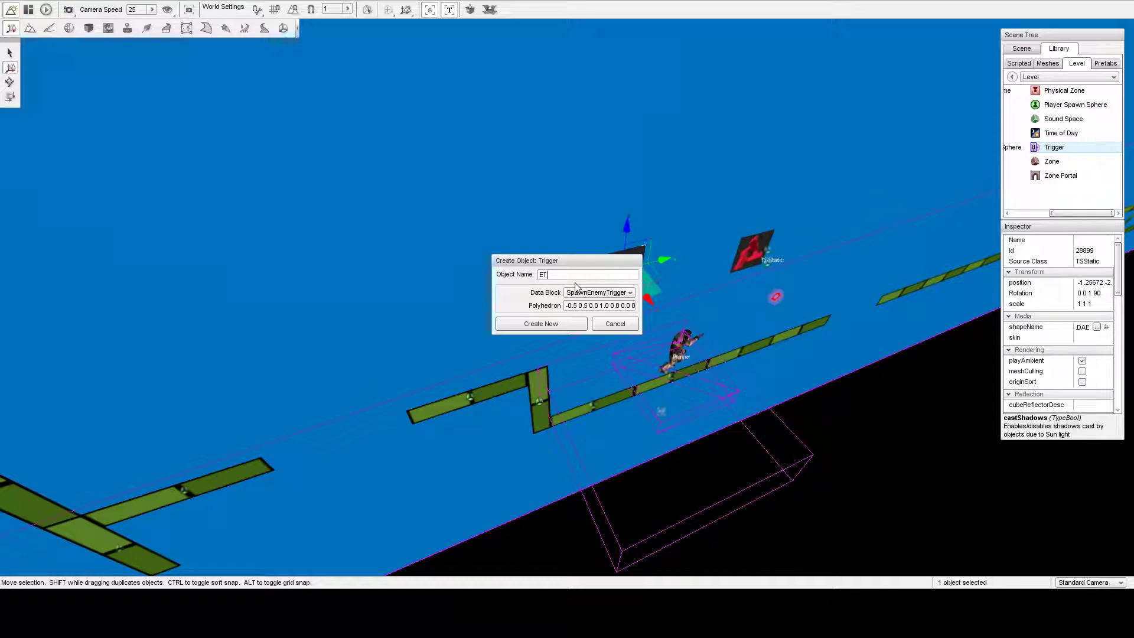
{"action": "type", "text": "ET_1"}
{"action": "left_click", "coordinate": [560, 328]}
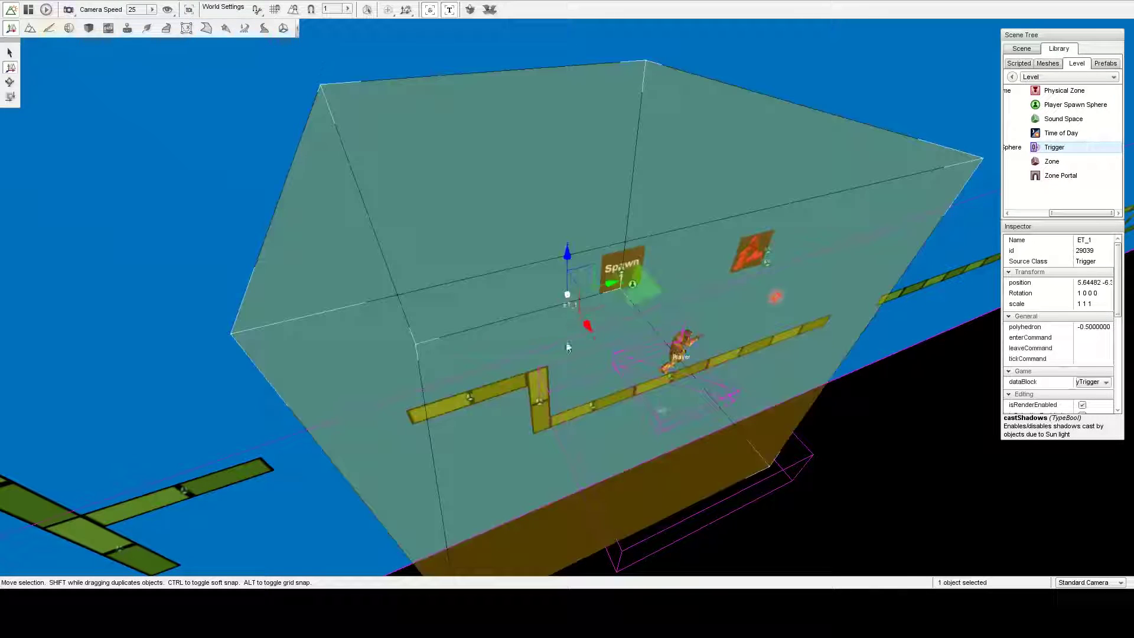
- Move the ET_1 trigger lengthwise along the level until it lines up with the SpawnPoint1 sign
{"action": "scroll", "coordinate": [558, 329], "scroll_direction": "down", "scroll_amount": 5}
{"action": "key", "text": "a"}
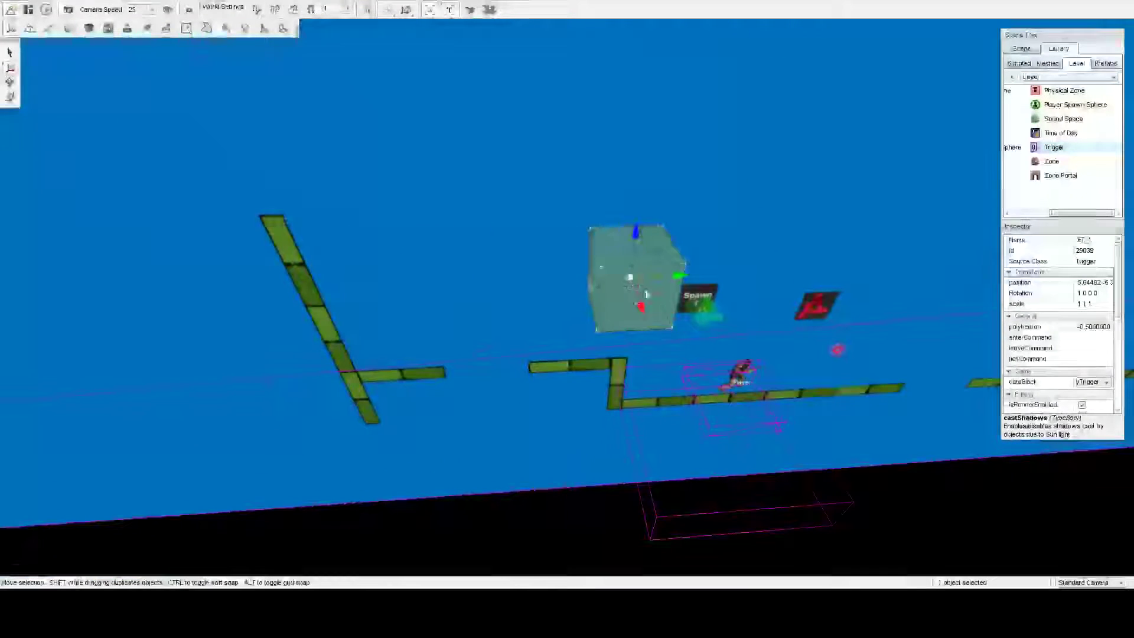
{"action": "left_click_drag", "start_coordinate": [657, 278], "coordinate": [954, 235]}
{"action": "key", "text": "d"}
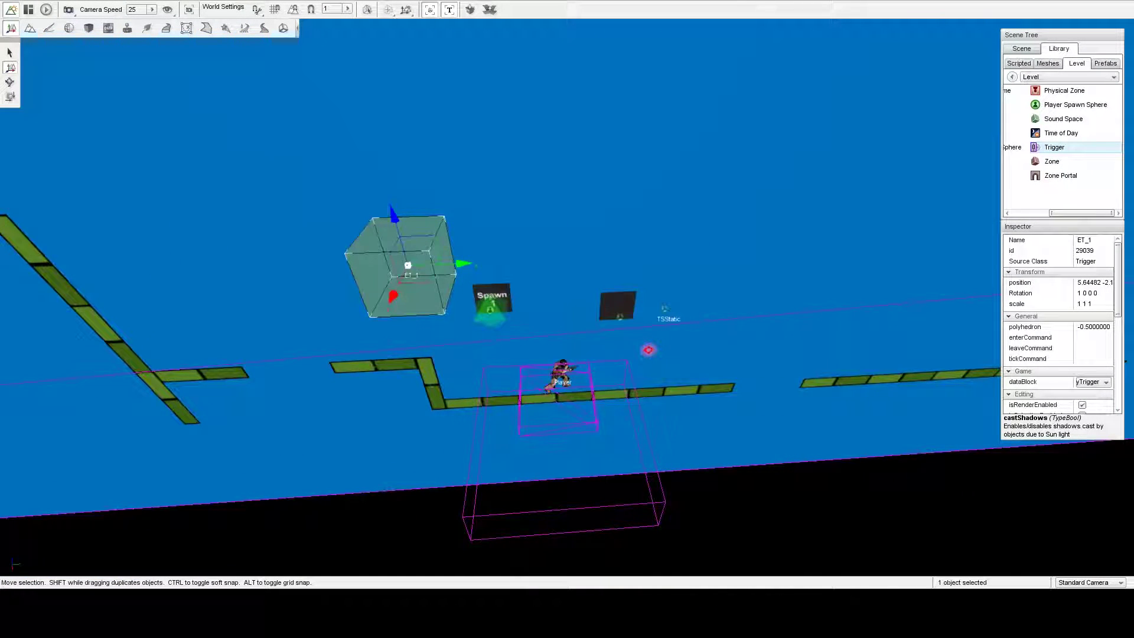
- Move the ET_1 trigger lengthwise along the level, past the spawn sign and the prize box
{"action": "mouse_move", "coordinate": [567, 318]}
{"action": "right_mouse_down"}
{"action": "mouse_move", "coordinate": [684, 304]}
{"action": "mouse_move", "coordinate": [567, 302]}
{"action": "right_mouse_up"}
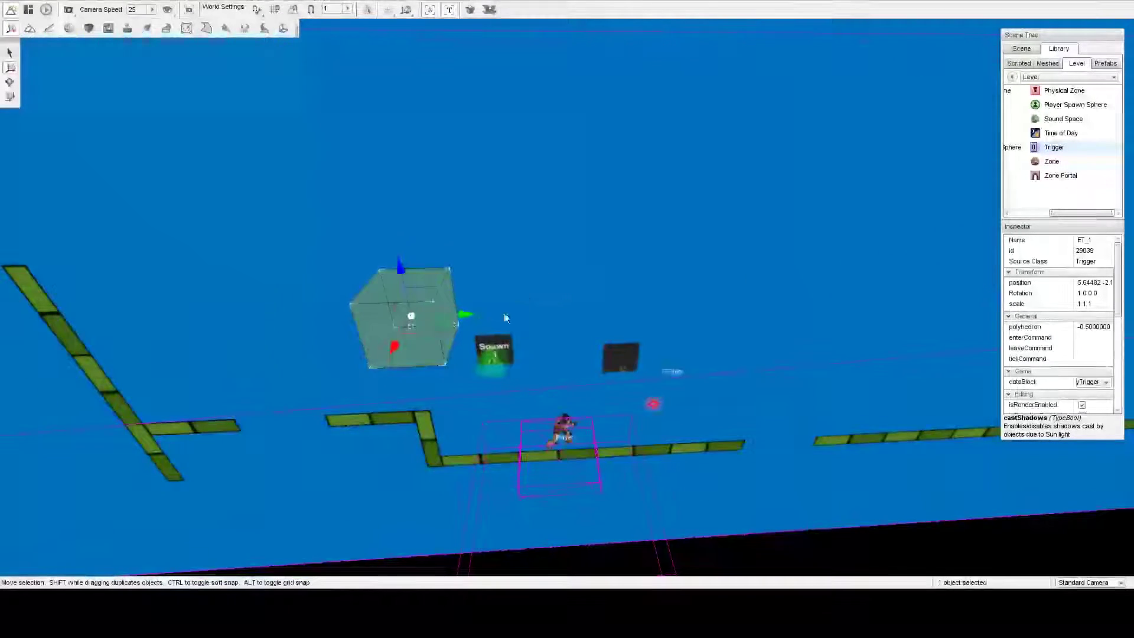
{"action": "left_click_drag", "start_coordinate": [463, 314], "coordinate": [1038, 289]}
{"action": "key", "text": "d"}
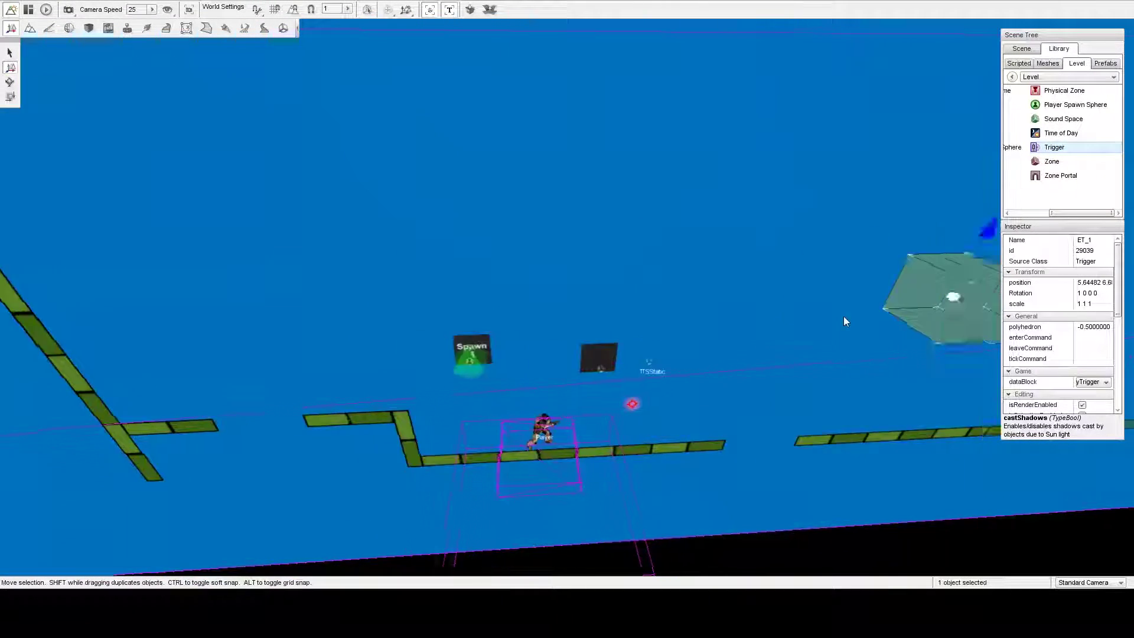
- Move the ET_1 trigger along its depth axis into the plane of the platforms
{"action": "right_click_drag", "start_coordinate": [843, 317], "coordinate": [638, 316]}
{"action": "key", "text": "a"}
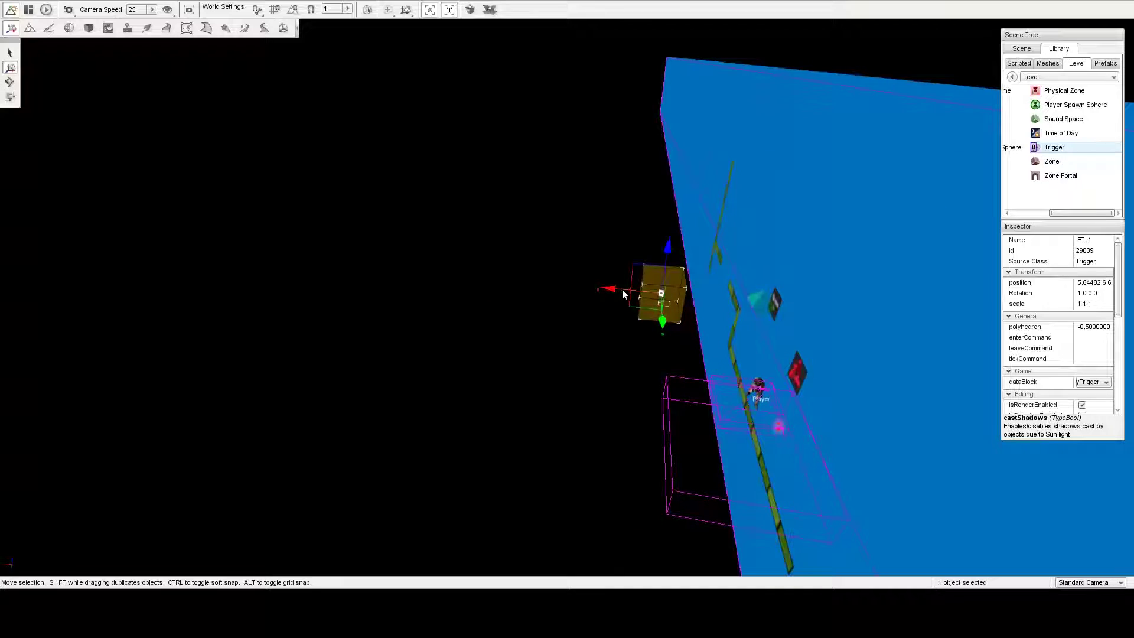
{"action": "left_click_drag", "start_coordinate": [674, 307], "coordinate": [891, 334]}
{"action": "right_click_drag", "start_coordinate": [890, 334], "coordinate": [951, 330]}
{"action": "right_click_drag", "start_coordinate": [811, 304], "coordinate": [878, 331]}
{"action": "key", "text": "d"}
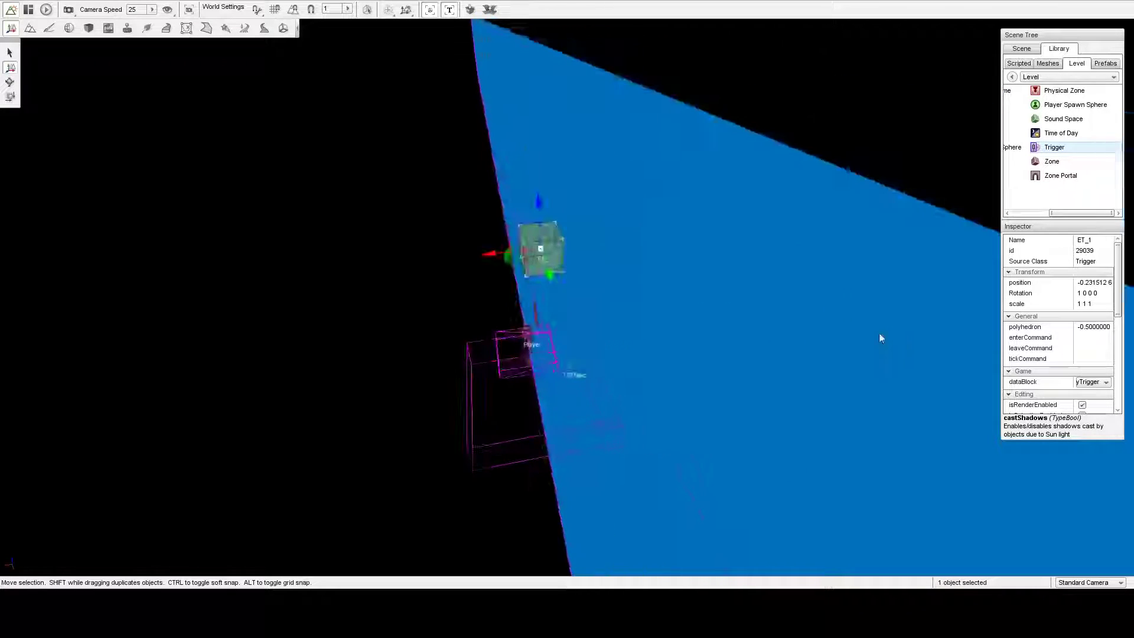
- Lower the ET_1 trigger and shift it along the level onto the near end of the platform beyond the gap
{"action": "key", "text": "a"}
{"action": "key", "text": "a"}
{"action": "right_click_drag", "start_coordinate": [965, 302], "coordinate": [898, 296]}
{"action": "key", "text": "d"}
{"action": "key", "text": "w"}
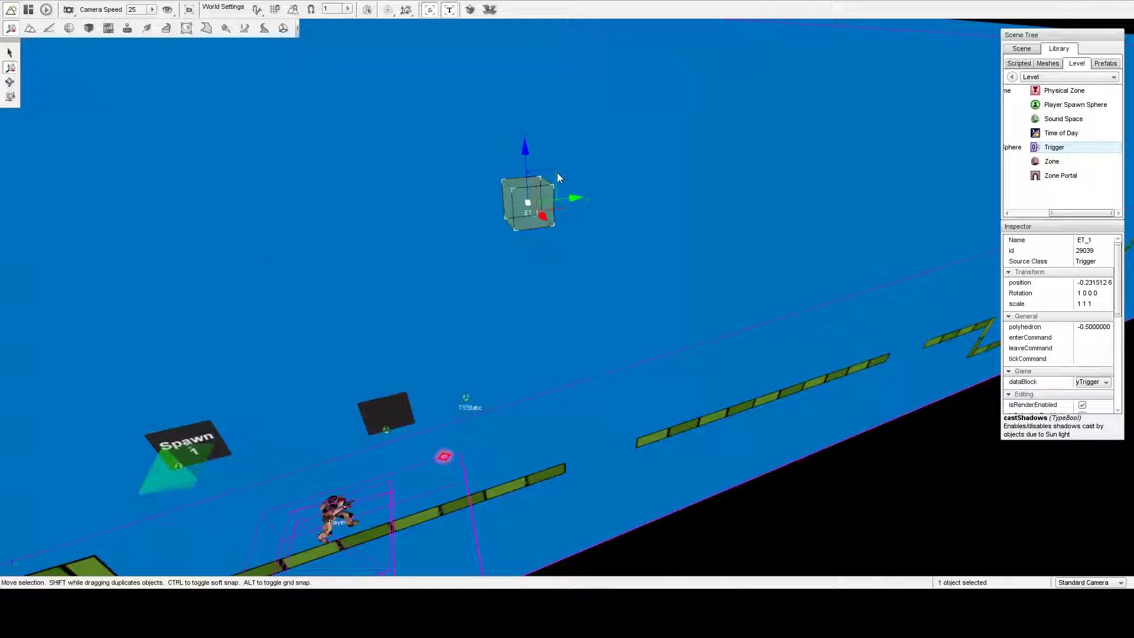
{"action": "left_click_drag", "start_coordinate": [558, 175], "coordinate": [741, 380]}
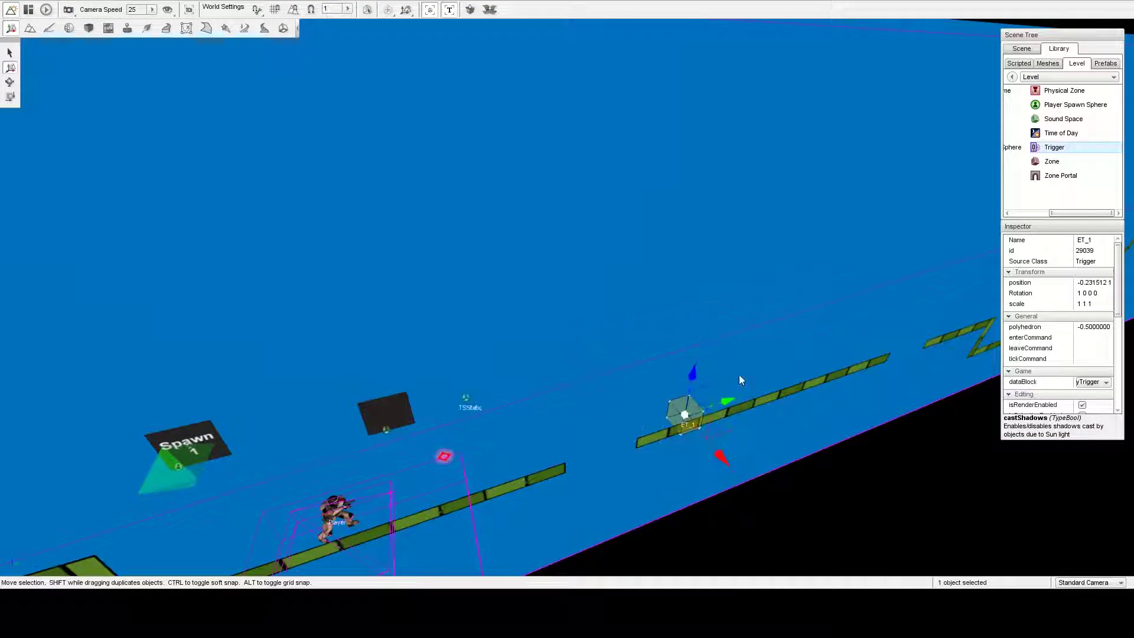
- Raise the ET_1 trigger vertically until it sits just above the platform
{"action": "key", "text": "d"}
{"action": "right_click_drag", "start_coordinate": [739, 374], "coordinate": [715, 378]}
{"action": "key", "text": "w"}
{"action": "key", "text": "s"}
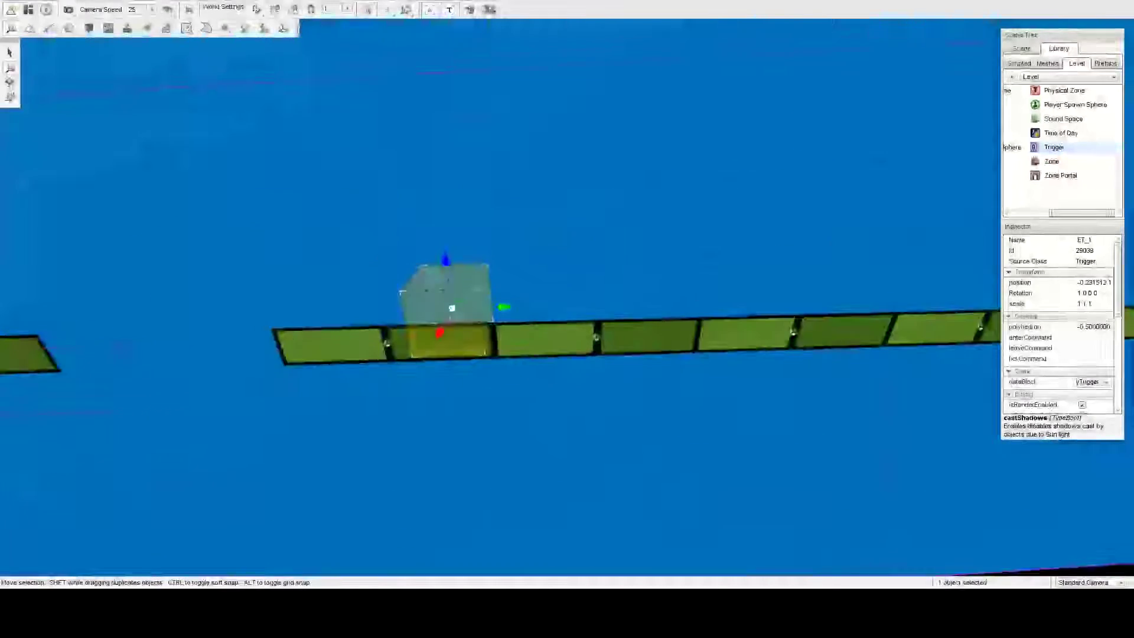
{"action": "key", "text": "a"}
{"action": "left_click_drag", "start_coordinate": [621, 266], "coordinate": [626, 221]}
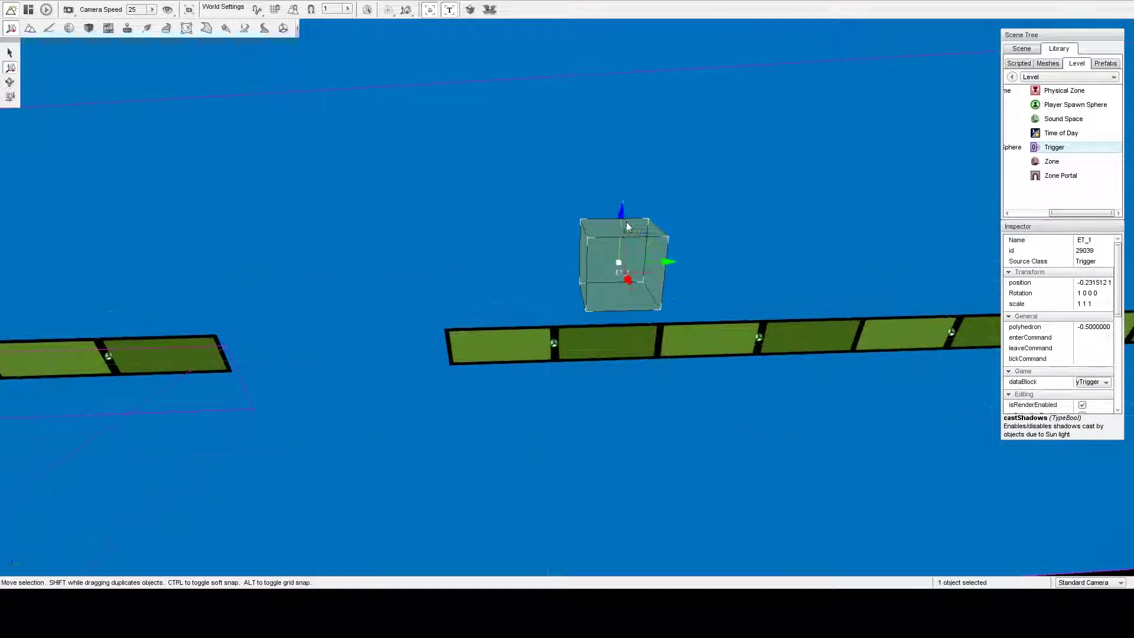
- Scale the ET_1 trigger to about 2.55 in height and about 2.8 in depth
{"action": "left_click", "coordinate": [10, 96]}
{"action": "left_click_drag", "start_coordinate": [622, 205], "coordinate": [657, 28]}
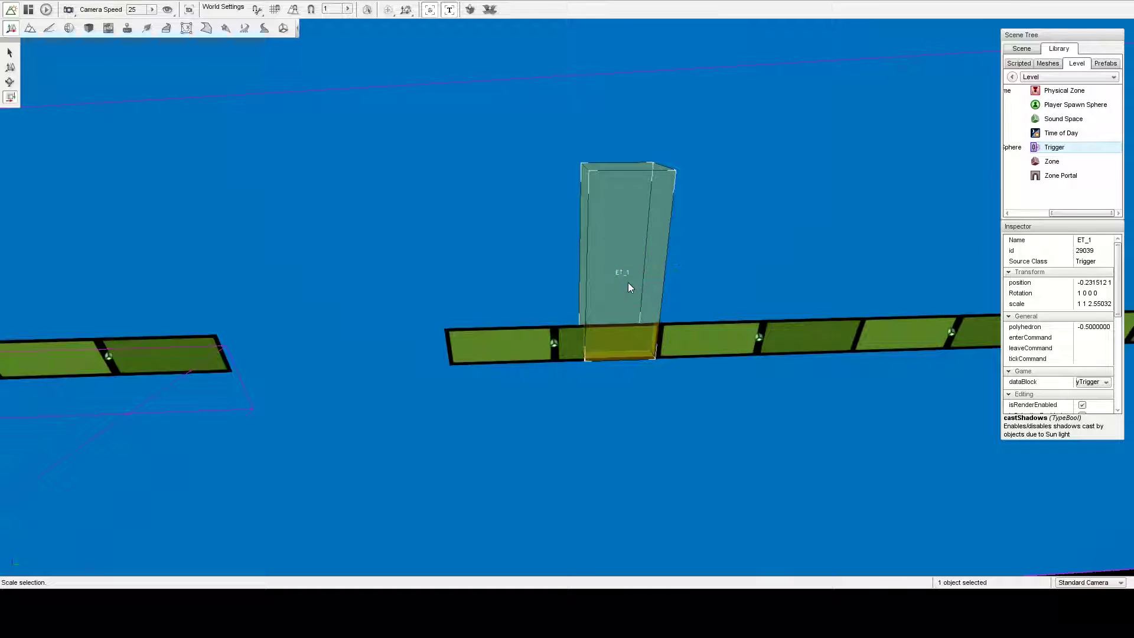
{"action": "left_click_drag", "start_coordinate": [628, 282], "coordinate": [688, 401]}
{"action": "key", "text": "a"}
{"action": "right_click_drag", "start_coordinate": [689, 401], "coordinate": [536, 342]}
{"action": "key", "text": "d"}
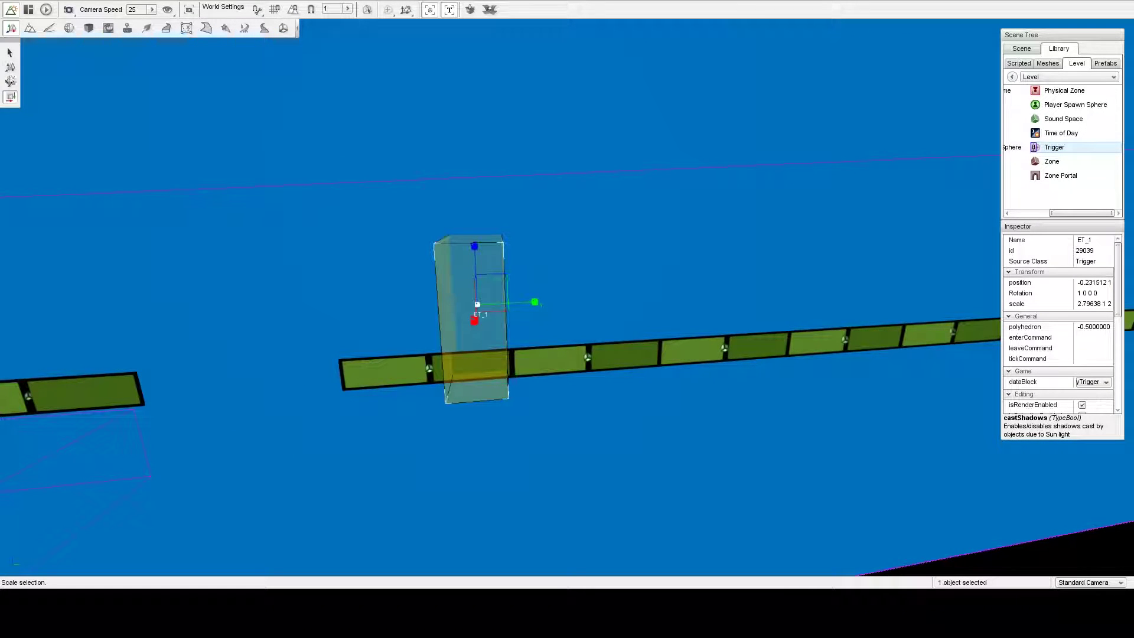
- Duplicate the ET_1 trigger back along the level to the prize box and raise the copy around the box
{"action": "left_click", "coordinate": [10, 70]}
{"action": "scroll", "coordinate": [1096, 298], "scroll_direction": "down", "scroll_amount": 5}
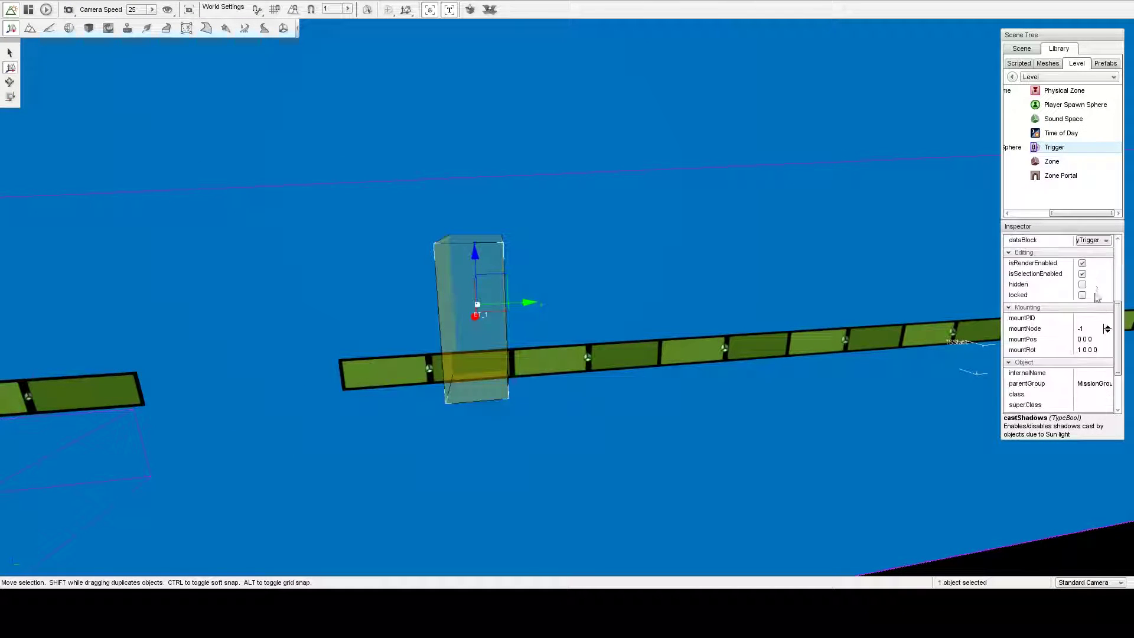
{"action": "left_click", "coordinate": [1092, 243]}
{"action": "left_click", "coordinate": [1093, 243]}
{"action": "right_click_drag", "start_coordinate": [463, 359], "coordinate": [436, 347]}
{"action": "key", "text": "a"}
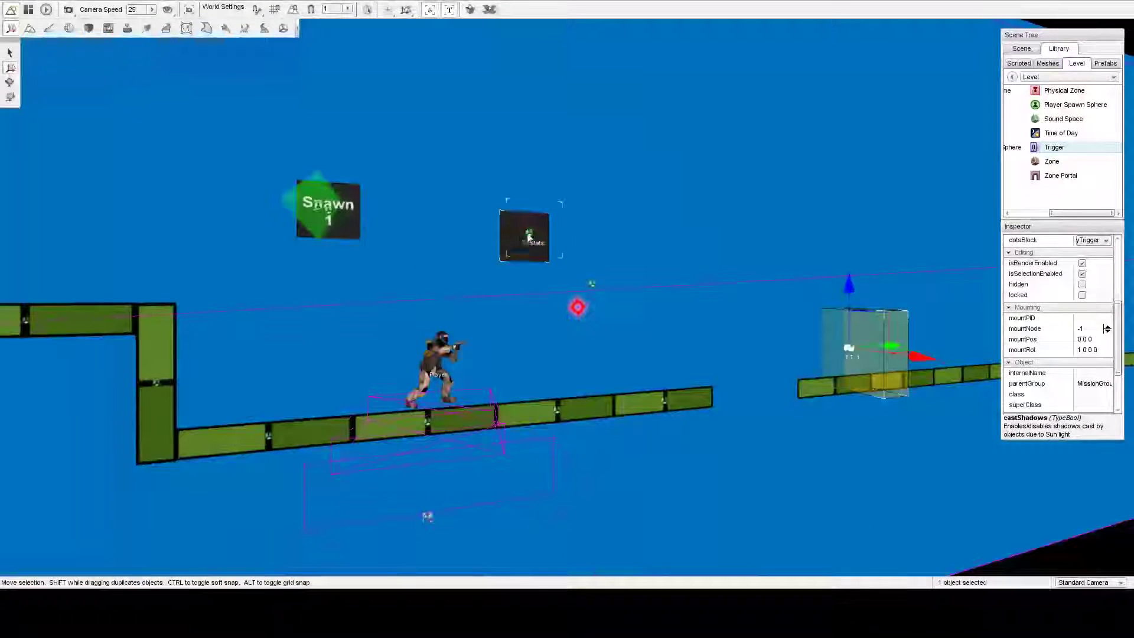
{"action": "key", "text": "d"}
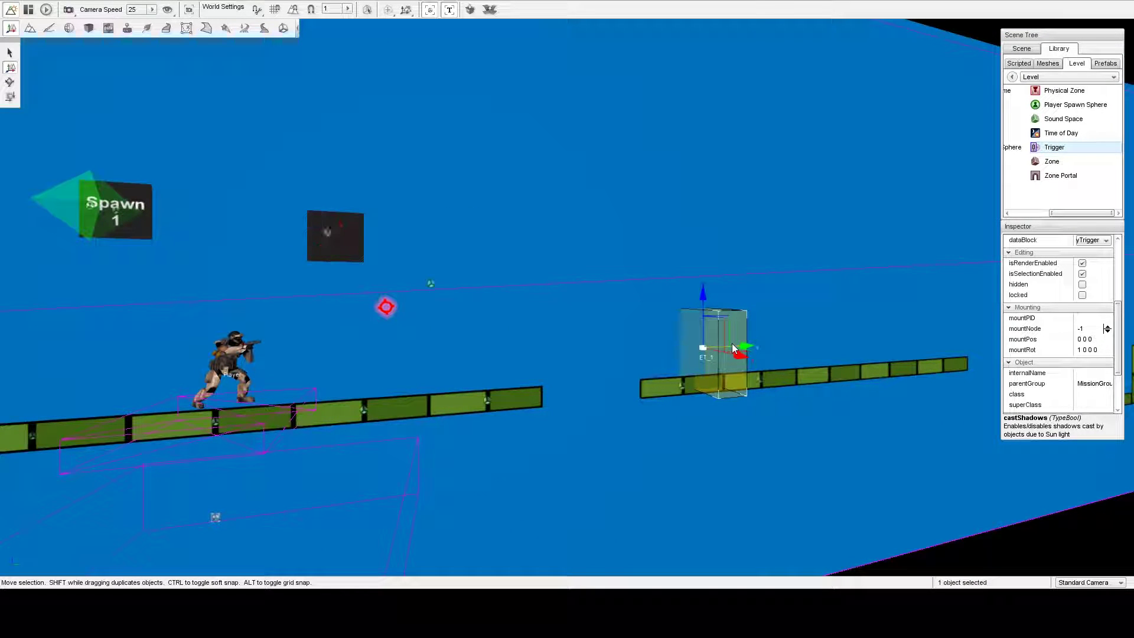
{"action": "left_click_drag", "start_coordinate": [731, 342], "coordinate": [372, 338], "text": "shift"}
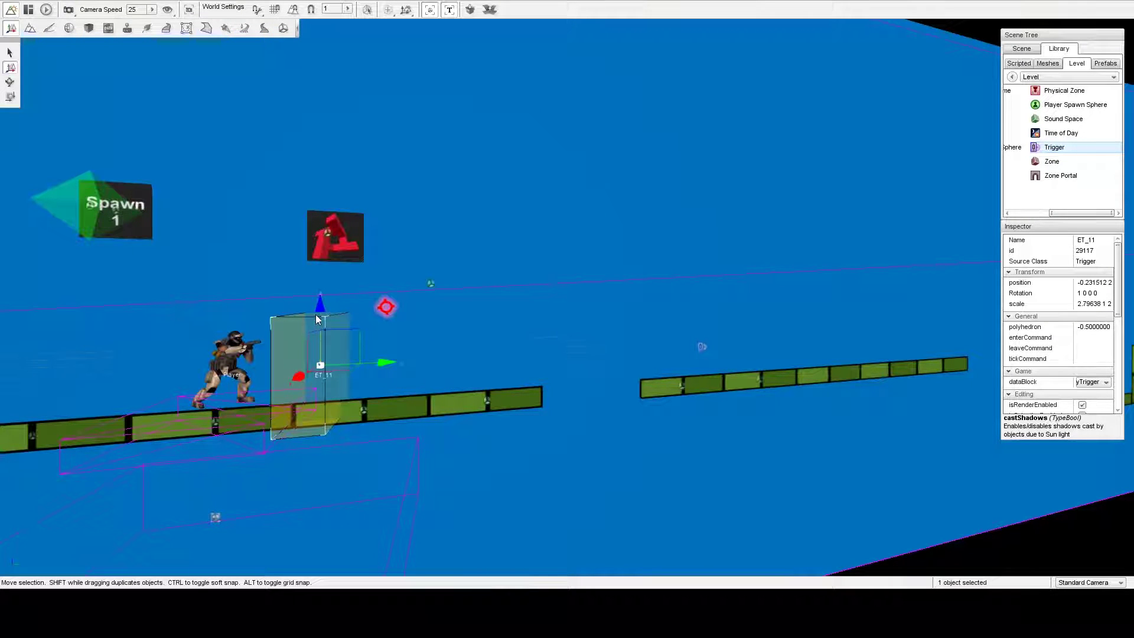
{"action": "left_click_drag", "start_coordinate": [315, 314], "coordinate": [335, 162]}
{"action": "right_click_drag", "start_coordinate": [436, 195], "coordinate": [435, 142]}
{"action": "right_click_drag", "start_coordinate": [567, 319], "coordinate": [697, 407]}
{"action": "key", "text": "s"}
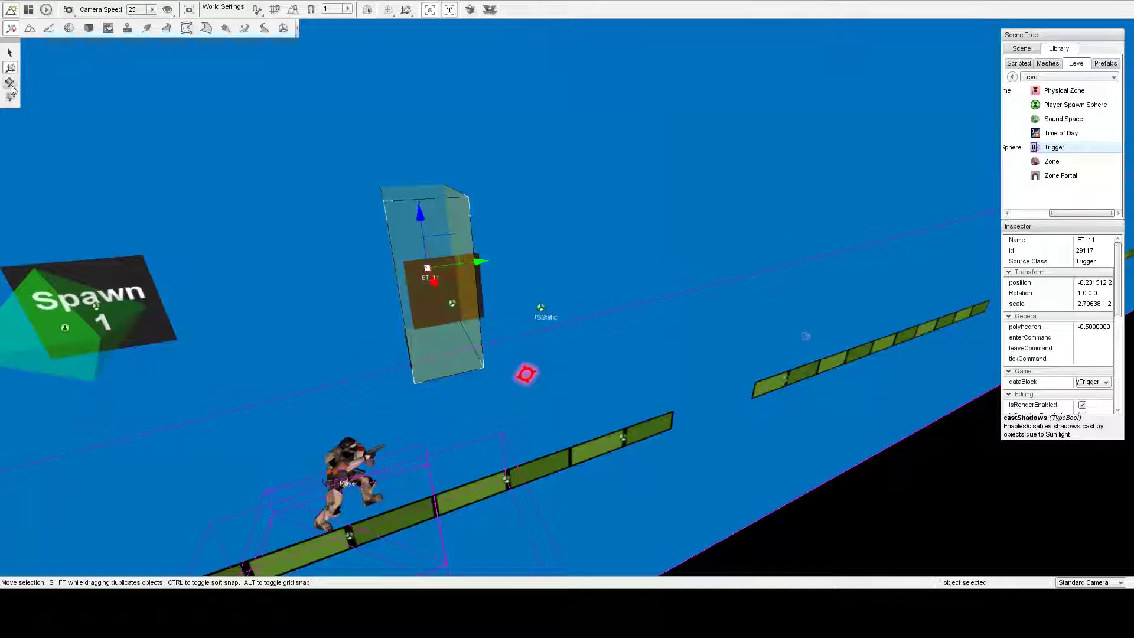
- Scale the duplicated trigger at the prize box to about 3.9 in height
{"action": "left_click", "coordinate": [10, 97]}
{"action": "right_click_drag", "start_coordinate": [423, 172], "coordinate": [466, 132]}
{"action": "key", "text": "w"}
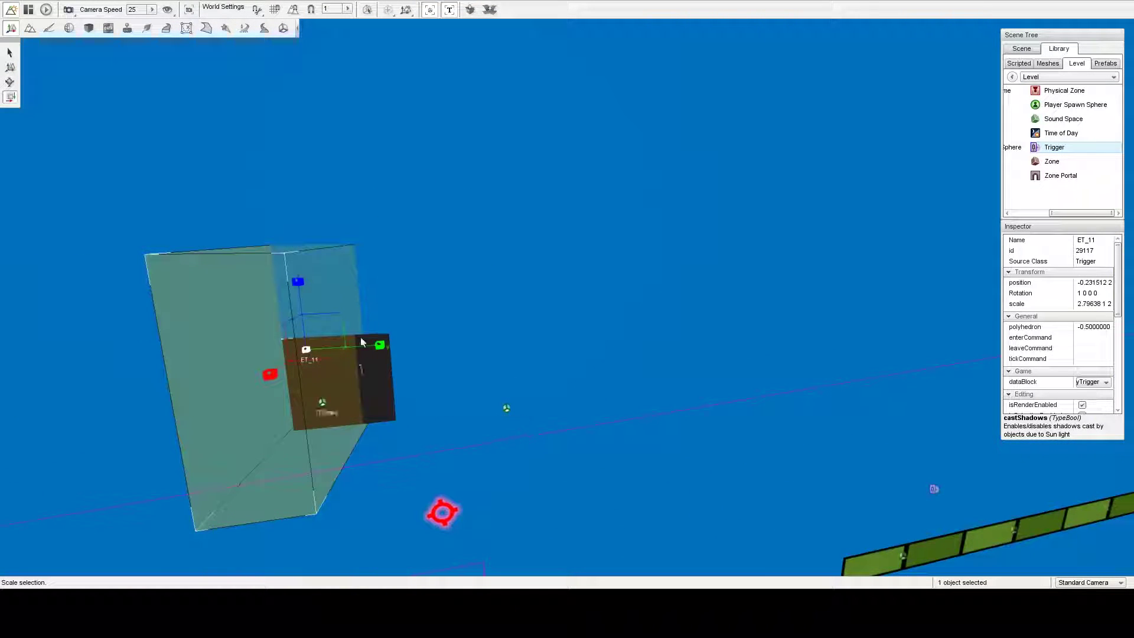
{"action": "left_click_drag", "start_coordinate": [297, 282], "coordinate": [310, 176]}
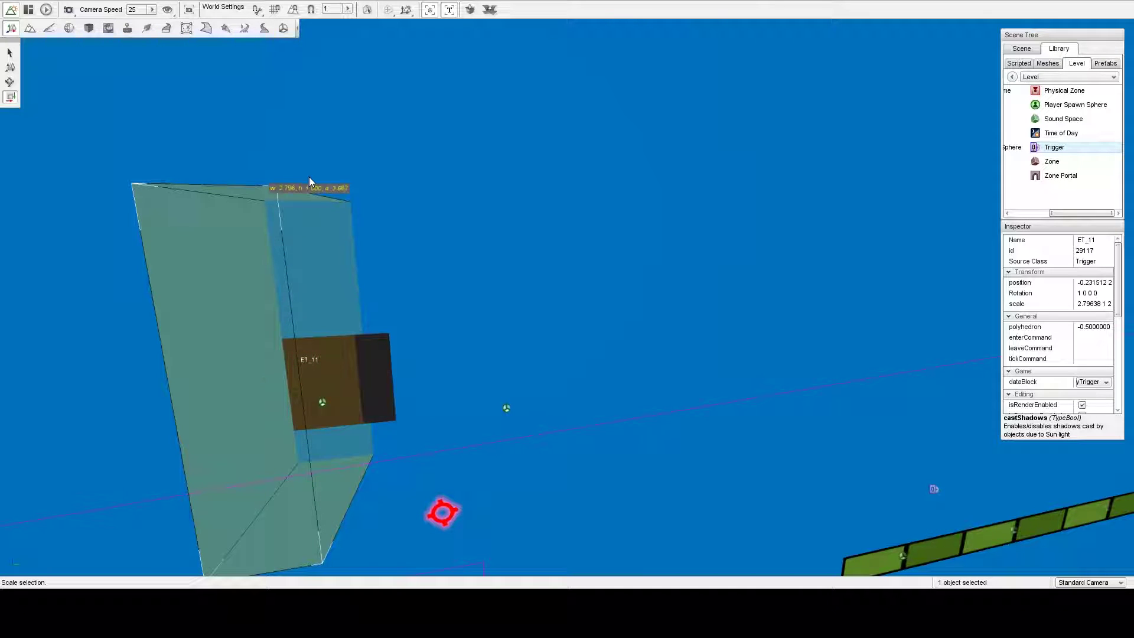
{"action": "key", "text": "a"}
- Raise the duplicated trigger until its lower end encloses the prize box
{"action": "left_click", "coordinate": [10, 67]}
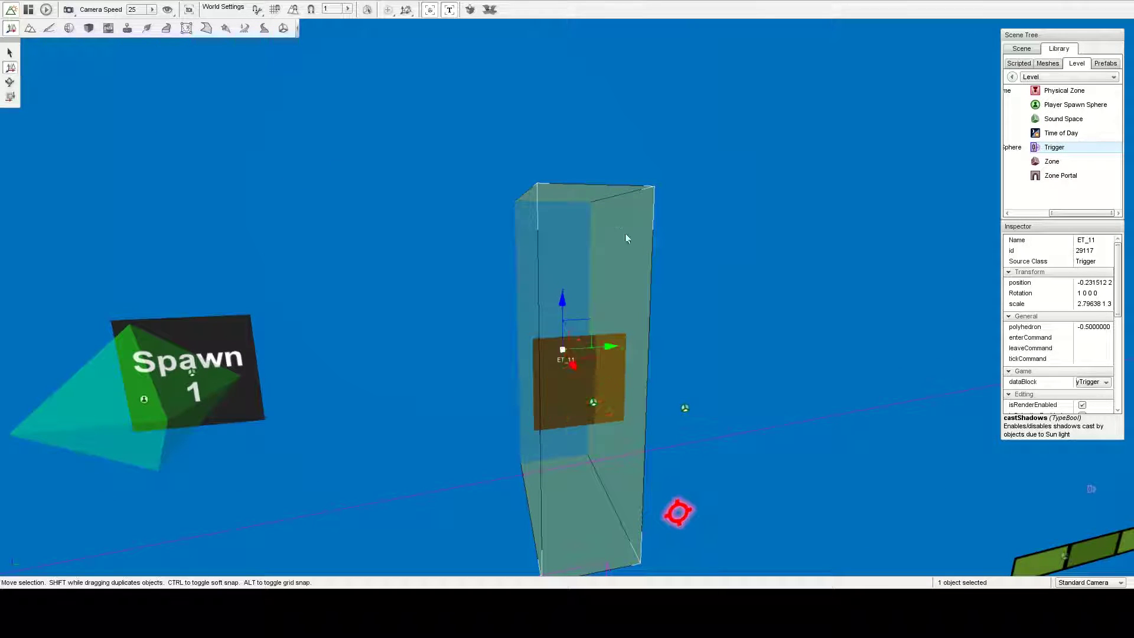
{"action": "left_click_drag", "start_coordinate": [562, 299], "coordinate": [582, 235]}
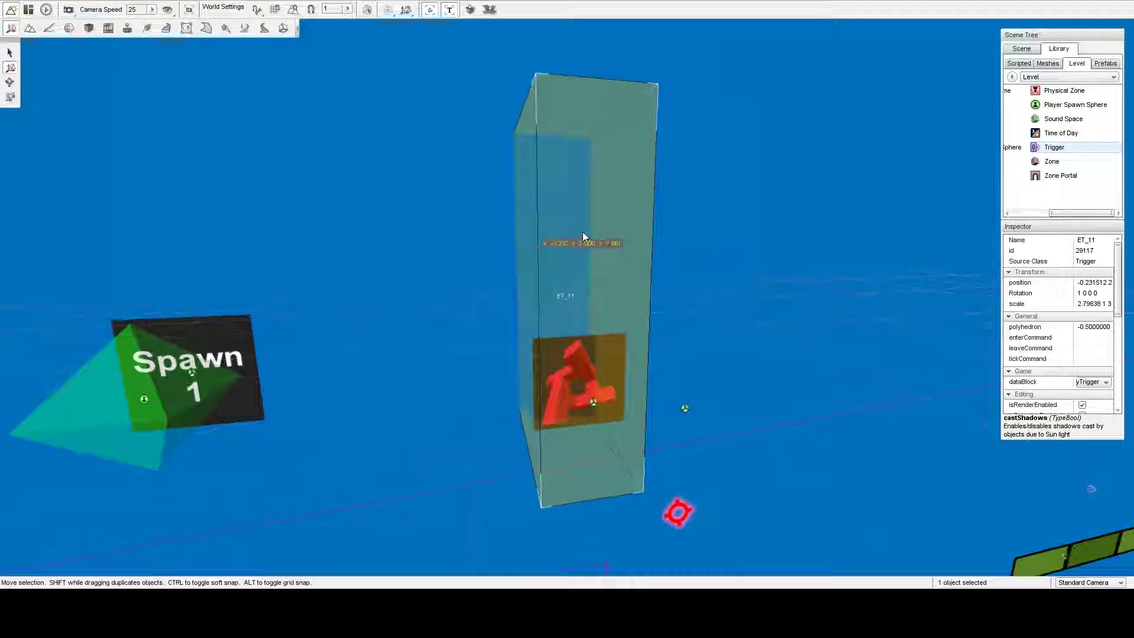
{"action": "right_click_drag", "start_coordinate": [583, 234], "coordinate": [614, 260]}
{"action": "key", "text": "s"}
{"action": "key", "text": "w"}
{"action": "key", "text": "s"}
{"action": "mouse_move", "coordinate": [440, 183]}
{"action": "left_mouse_down"}
{"action": "mouse_move", "coordinate": [431, 163]}
{"action": "mouse_move", "coordinate": [456, 179]}
{"action": "left_mouse_up"}
{"action": "right_click_drag", "start_coordinate": [534, 205], "coordinate": [531, 204]}
{"action": "key", "text": "a"}
{"action": "key", "text": "d"}
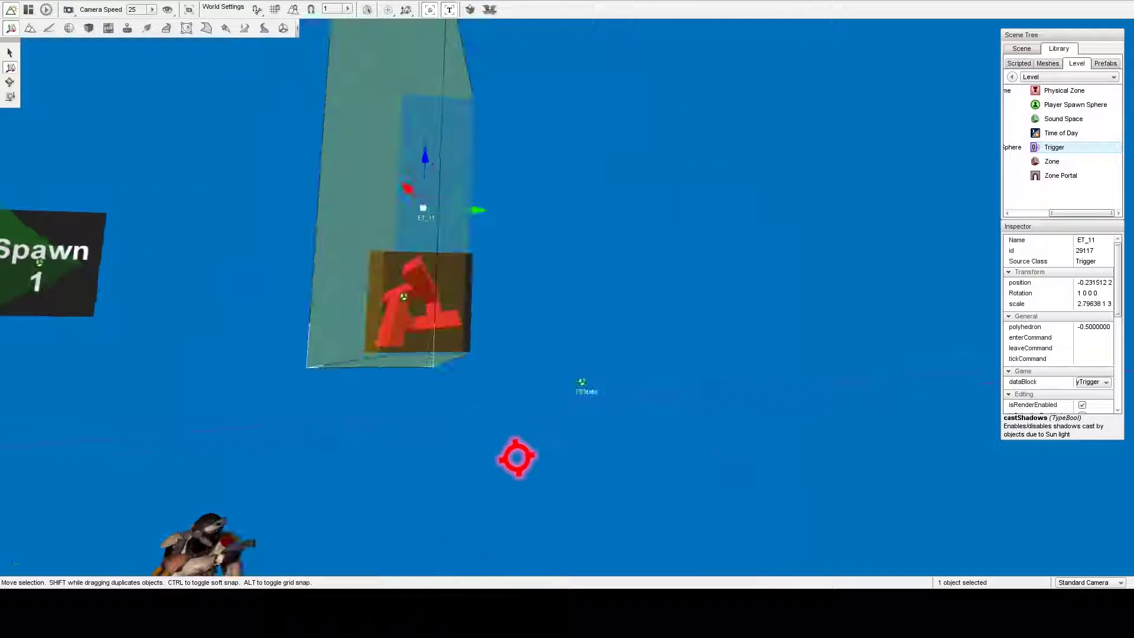
{"action": "key", "text": "a"}
{"action": "key", "text": "d"}
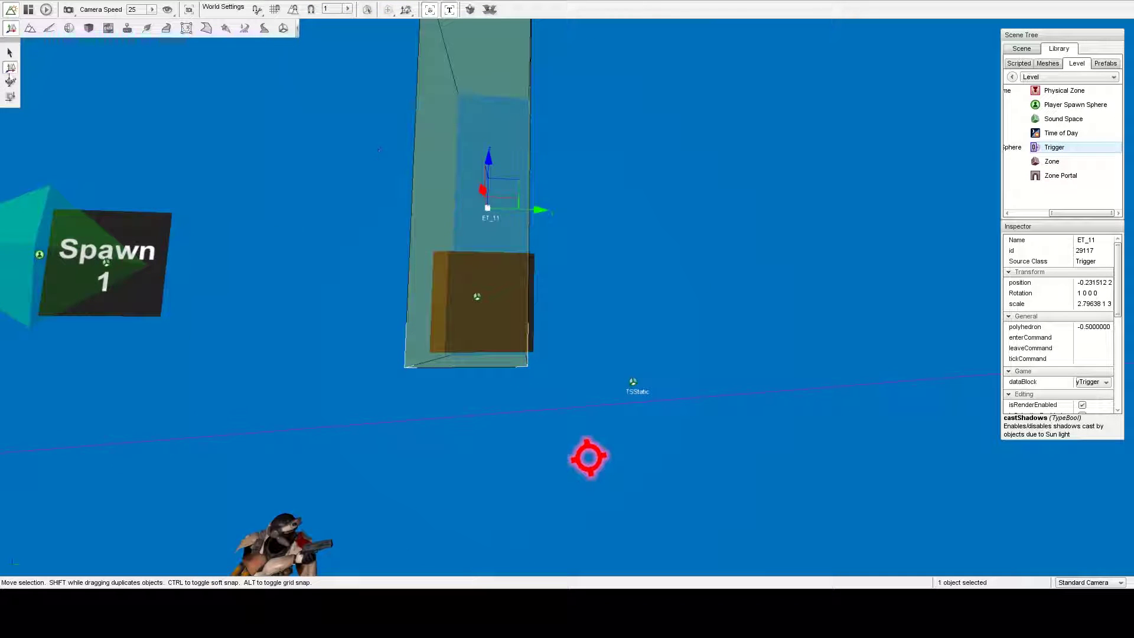
- Widen the duplicated trigger along the level to a scale of about 1.1 to cover the prize box
{"action": "key", "text": "4"}
{"action": "left_click_drag", "start_coordinate": [548, 209], "coordinate": [554, 212]}
{"action": "key", "text": "d"}
- Set the data block of the trigger around the prize box to PrizeTrigger
{"action": "mouse_move", "coordinate": [554, 212]}
{"action": "right_mouse_down"}
{"action": "mouse_move", "coordinate": [531, 212]}
{"action": "mouse_move", "coordinate": [560, 216]}
{"action": "right_mouse_up"}
{"action": "key", "text": "s"}
{"action": "key", "text": "w"}
{"action": "key", "text": "s"}
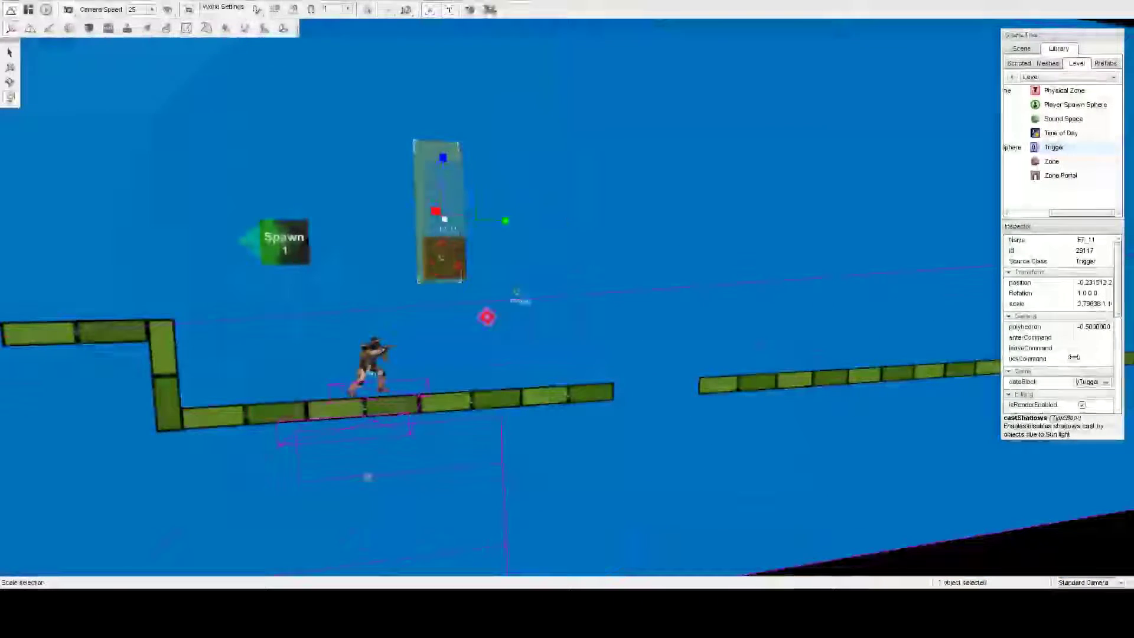
{"action": "left_click", "coordinate": [1098, 381]}
{"action": "left_click", "coordinate": [1056, 430]}
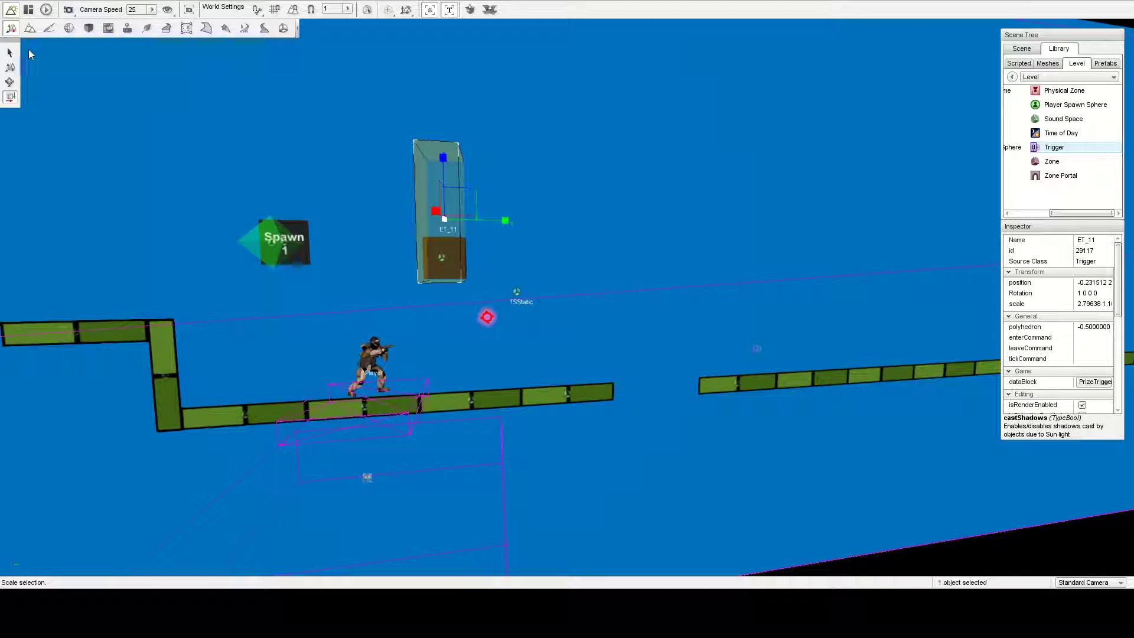
- Duplicate the prize box trigger and place the copy just below the gap between the two short platforms
{"action": "key", "text": "s"}
{"action": "key", "text": "a"}
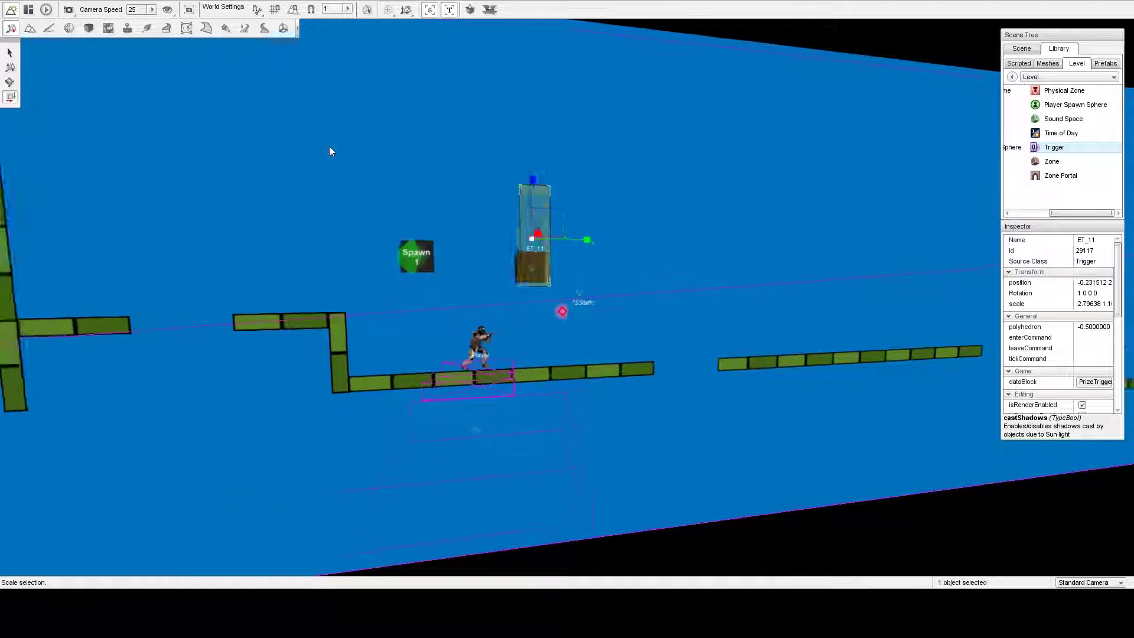
{"action": "right_click_drag", "start_coordinate": [407, 162], "coordinate": [410, 188]}
{"action": "key", "text": "d"}
{"action": "key", "text": "d"}
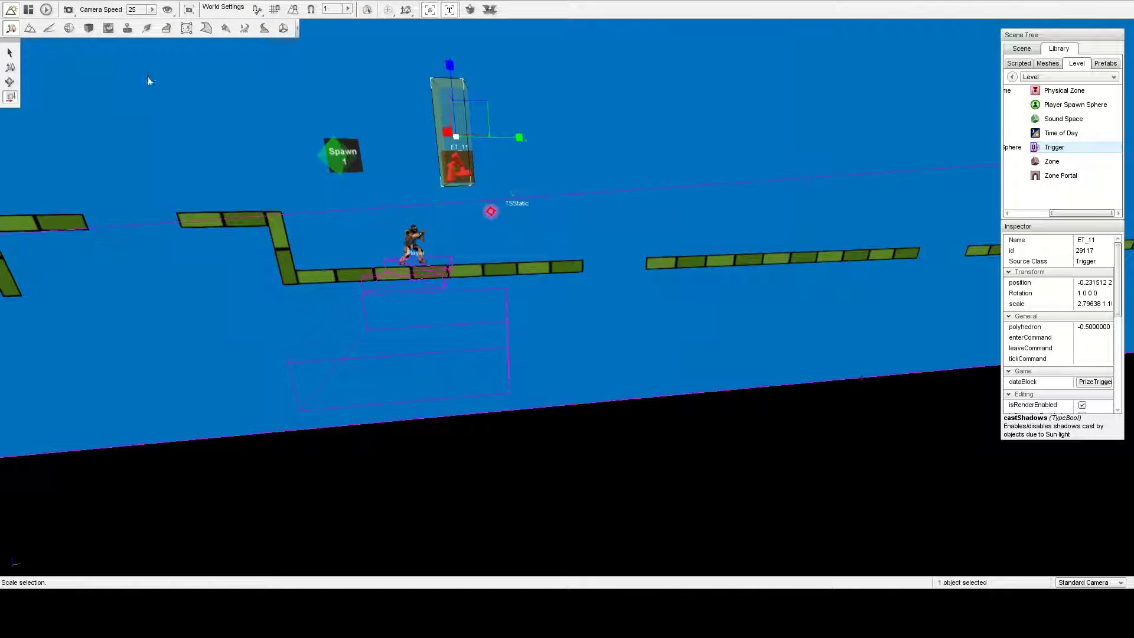
{"action": "left_click", "coordinate": [10, 68]}
{"action": "key", "text": "a"}
{"action": "right_click_drag", "start_coordinate": [472, 134], "coordinate": [502, 110]}
{"action": "key", "text": "w"}
{"action": "left_click_drag", "start_coordinate": [549, 144], "coordinate": [168, 236], "text": "shift"}
{"action": "key", "text": "a"}
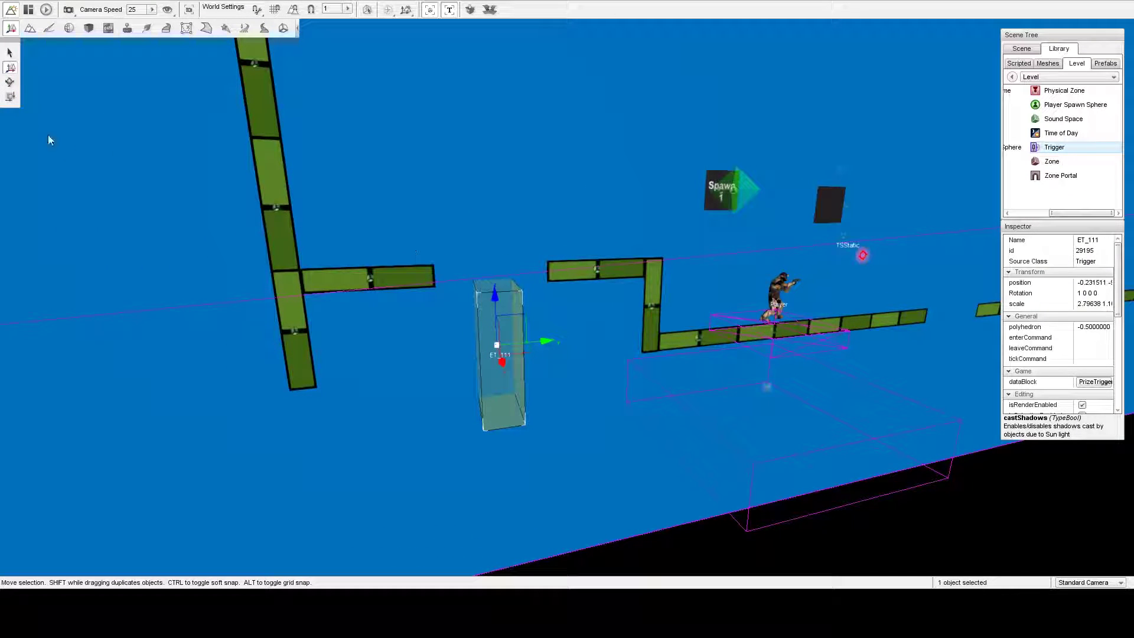
- Scale the copy to about 1 in height and 4.7 along the level, and lower it further beneath the gap
{"action": "left_click", "coordinate": [10, 96]}
{"action": "left_click_drag", "start_coordinate": [503, 292], "coordinate": [508, 399]}
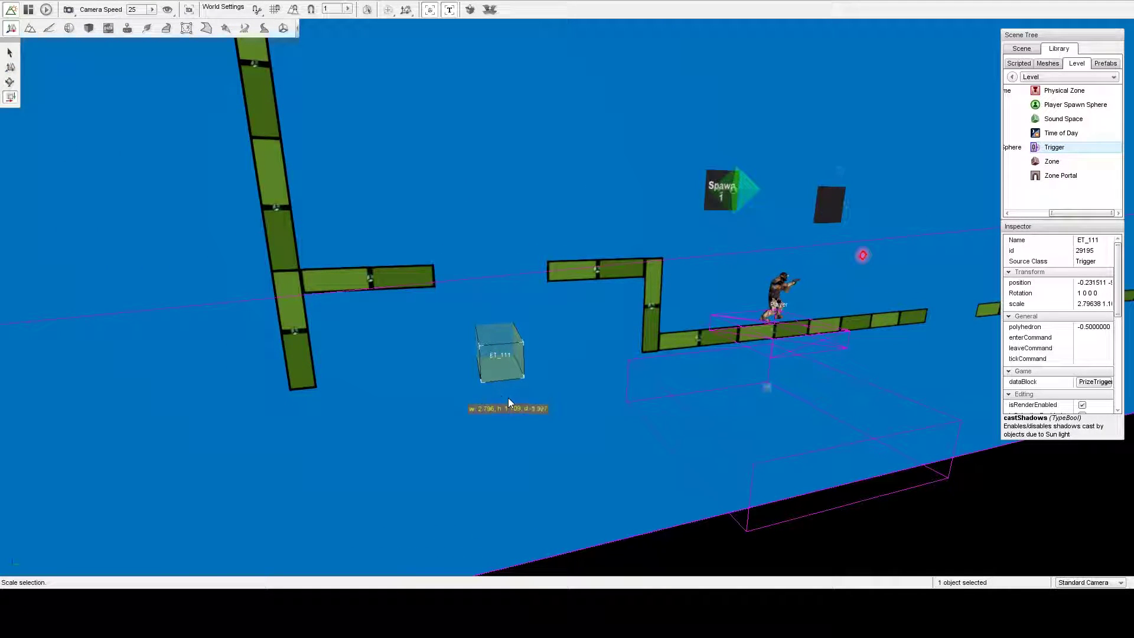
{"action": "left_click_drag", "start_coordinate": [552, 347], "coordinate": [688, 338]}
{"action": "left_click", "coordinate": [10, 67]}
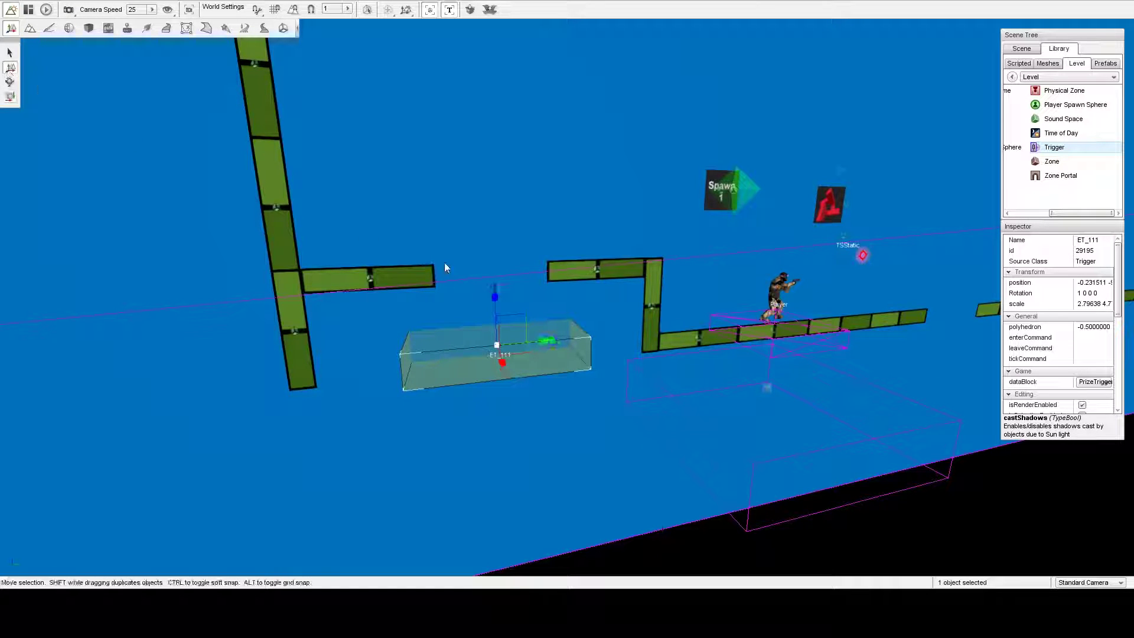
{"action": "left_click_drag", "start_coordinate": [493, 304], "coordinate": [521, 307]}
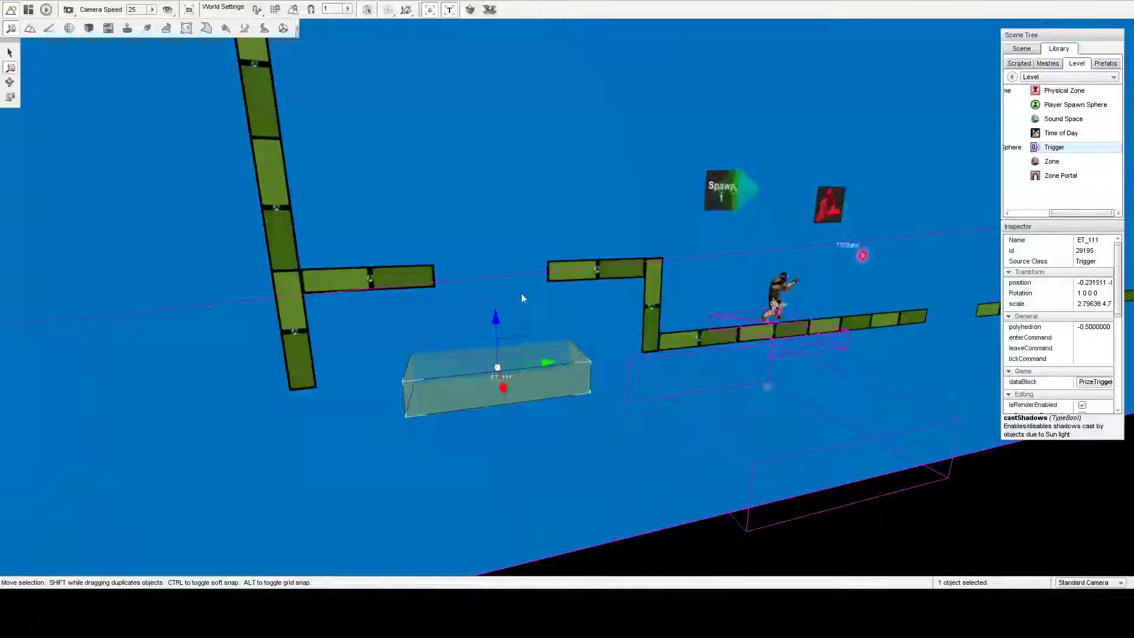
- Switch to the Decal Editor and place a Cloud1Decal on the blue backdrop above the tall platform column
{"action": "right_click_drag", "start_coordinate": [520, 293], "coordinate": [521, 293]}
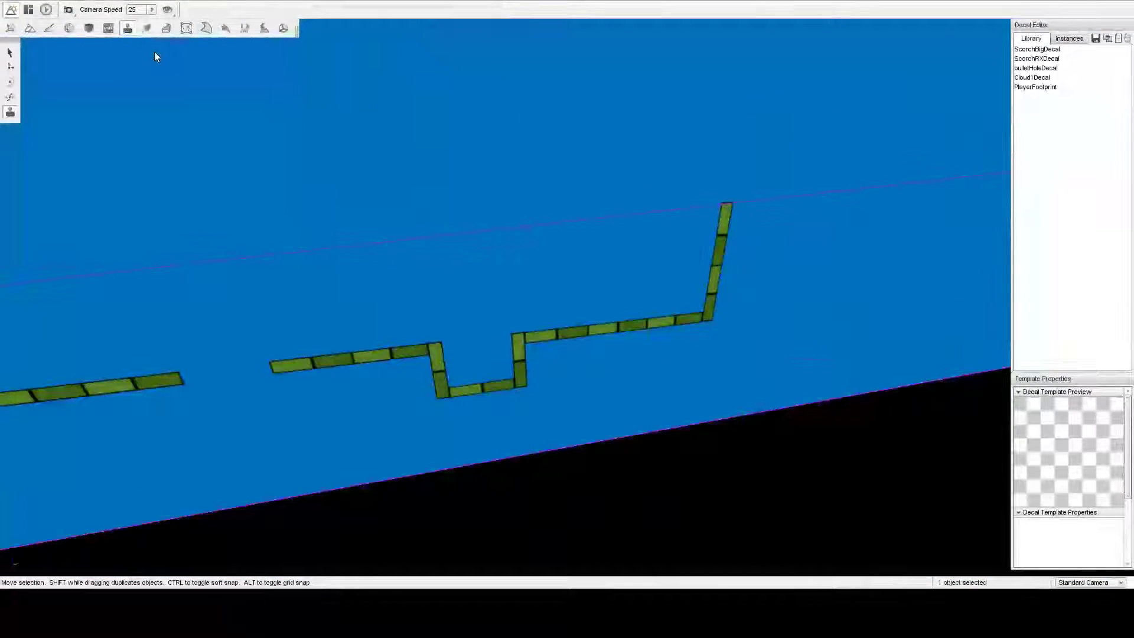
{"action": "left_click", "coordinate": [1036, 79]}
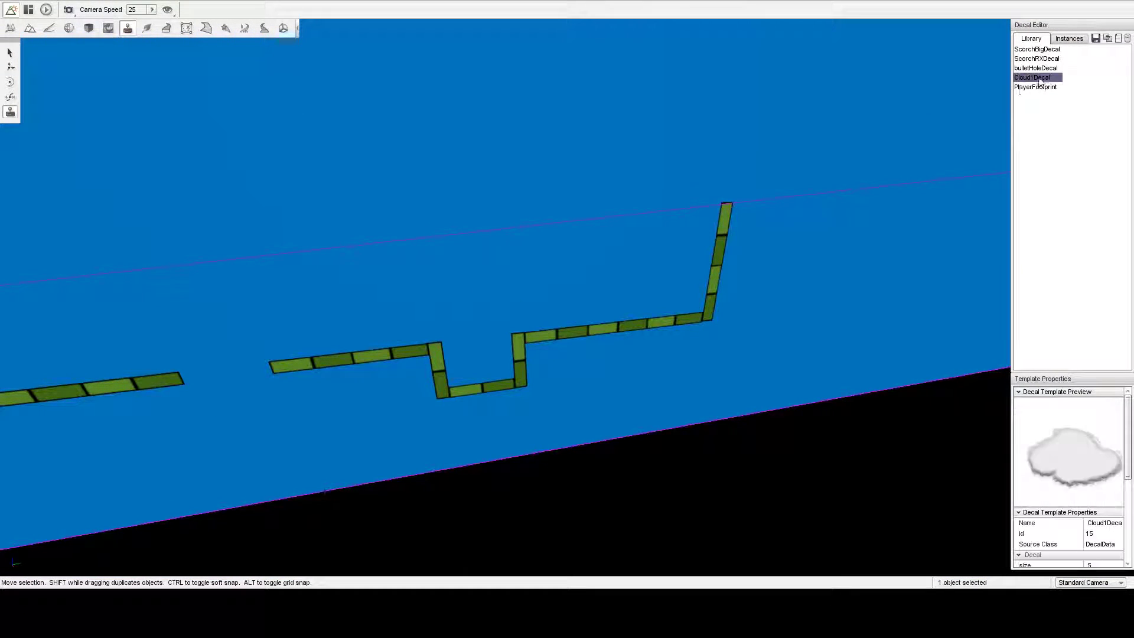
{"action": "right_click_drag", "start_coordinate": [520, 293], "coordinate": [520, 293]}
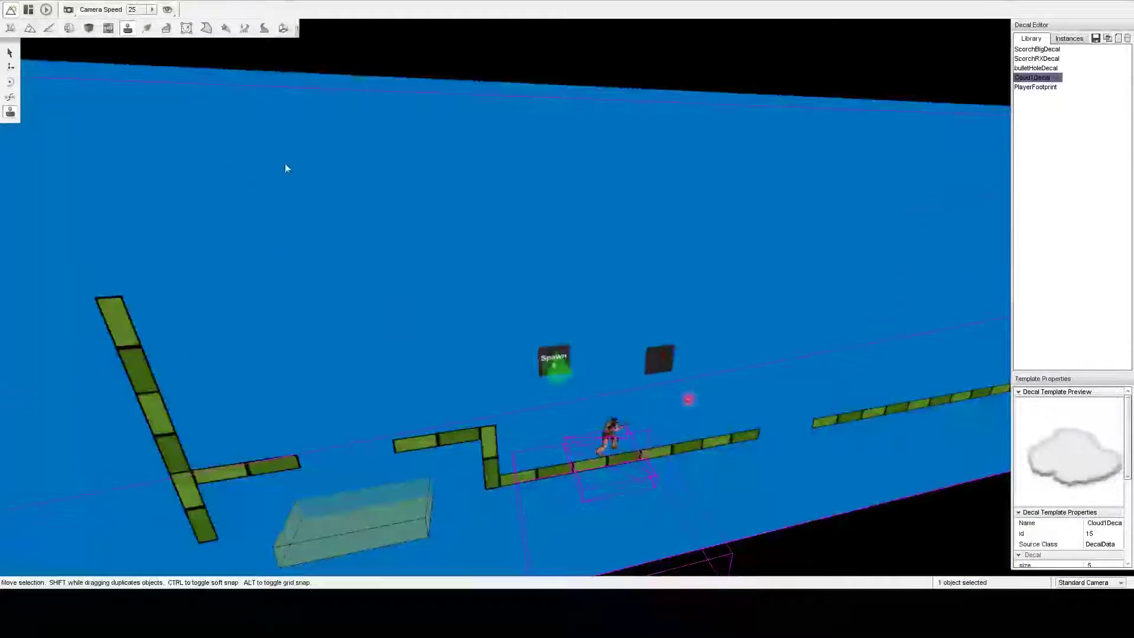
{"action": "right_click_drag", "start_coordinate": [362, 113], "coordinate": [362, 113]}
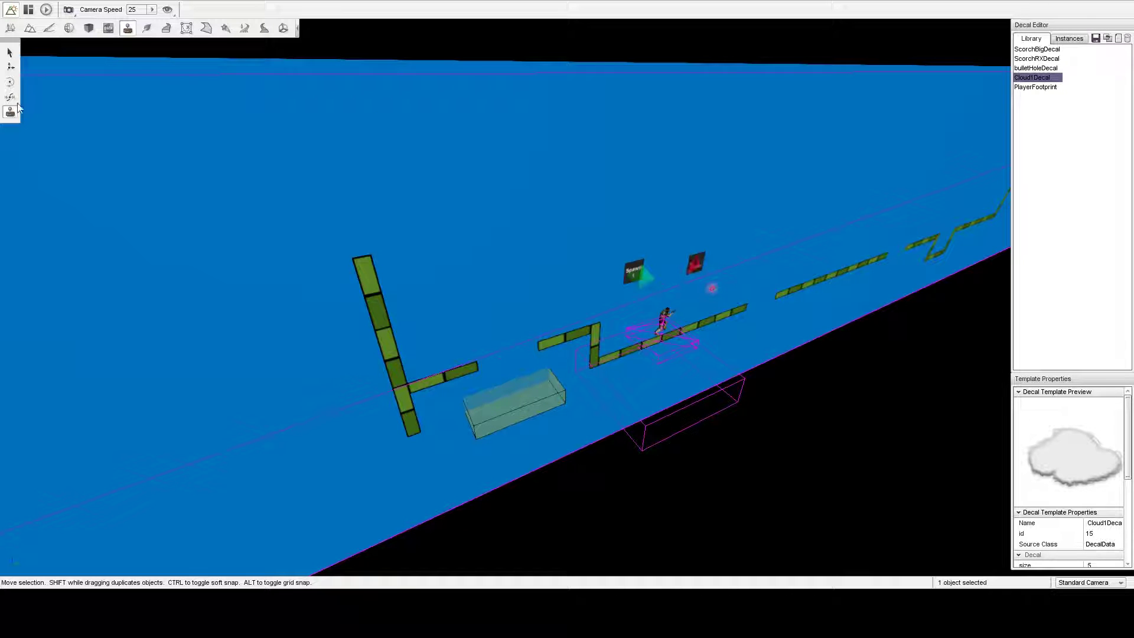
{"action": "right_click_drag", "start_coordinate": [261, 151], "coordinate": [289, 153]}
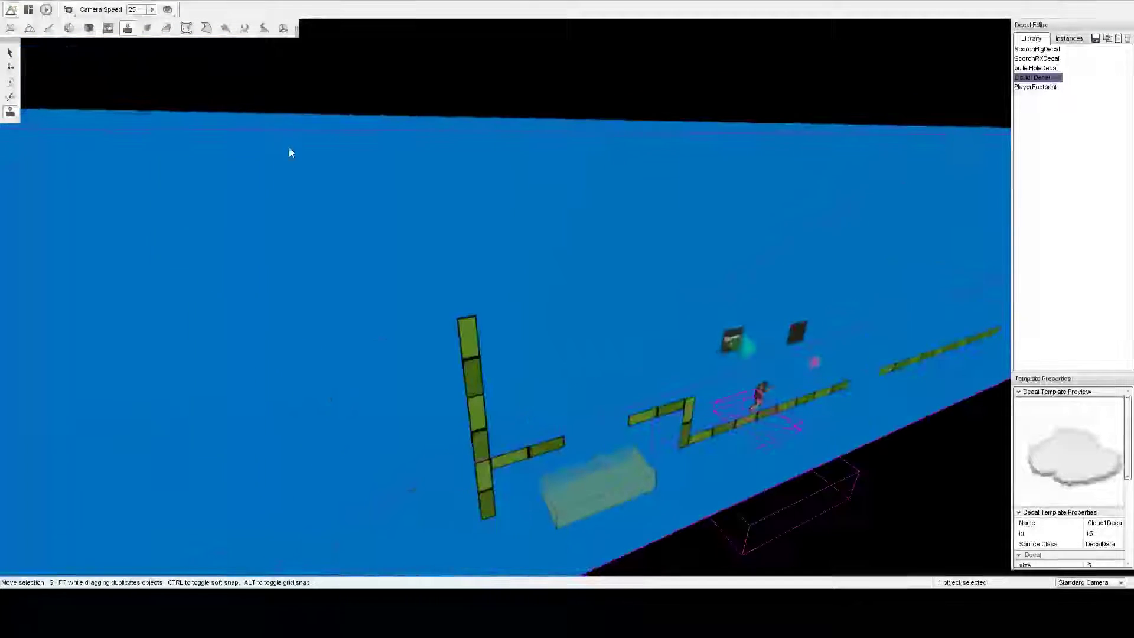
{"action": "left_click", "coordinate": [523, 214]}
{"action": "right_click_drag", "start_coordinate": [523, 214], "coordinate": [593, 135]}
{"action": "left_click", "coordinate": [11, 67]}
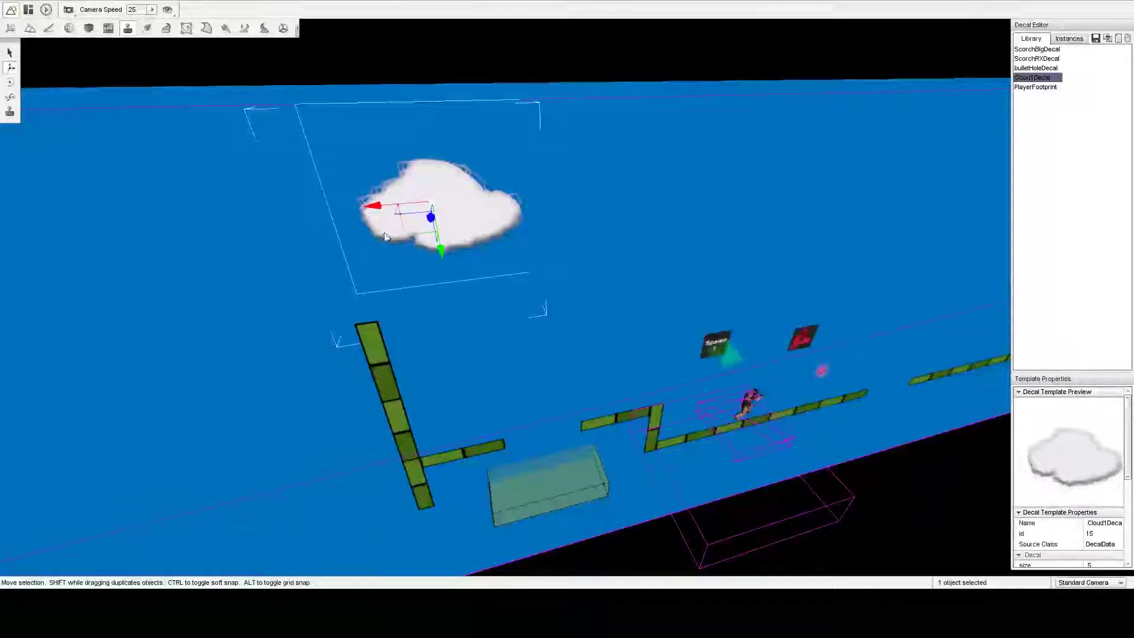
- Lower the cloud decal beside the tall platform column and duplicate it along the backdrop to above the spawn and enemy markers
{"action": "left_click_drag", "start_coordinate": [406, 233], "coordinate": [477, 310]}
{"action": "key", "text": "d"}
{"action": "key", "text": "a"}
{"action": "mouse_move", "coordinate": [419, 212]}
{"action": "right_mouse_down"}
{"action": "mouse_move", "coordinate": [396, 215]}
{"action": "mouse_move", "coordinate": [422, 227]}
{"action": "mouse_move", "coordinate": [405, 210]}
{"action": "right_mouse_up"}
{"action": "key", "text": "w"}
{"action": "key", "text": "s"}
{"action": "key", "text": "s"}
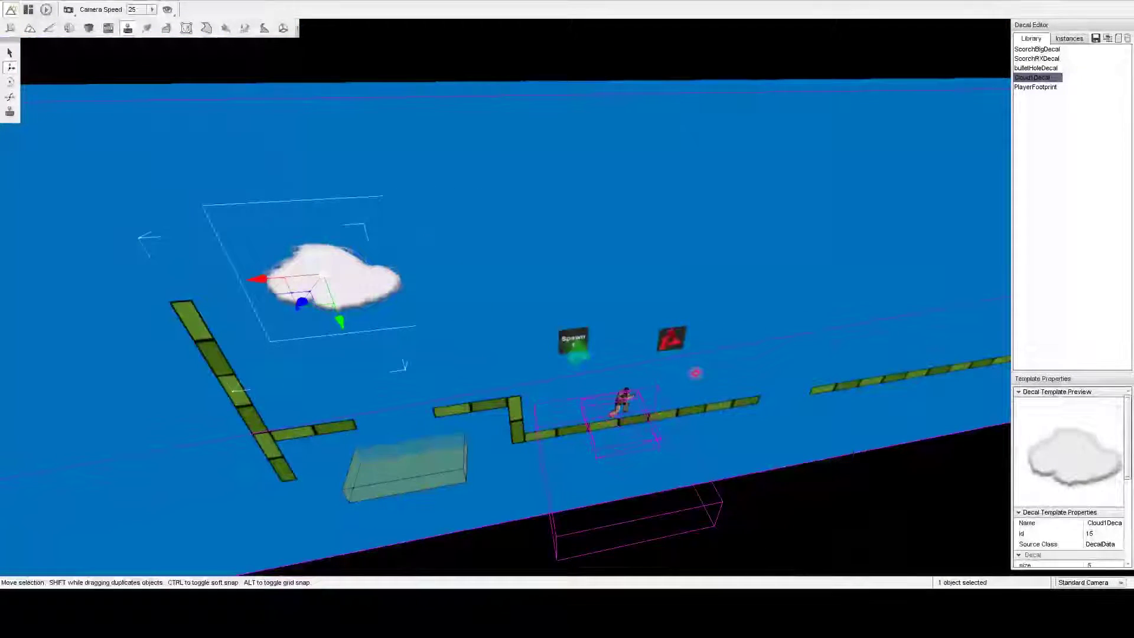
{"action": "left_click_drag", "start_coordinate": [260, 279], "coordinate": [586, 258], "text": "shift"}
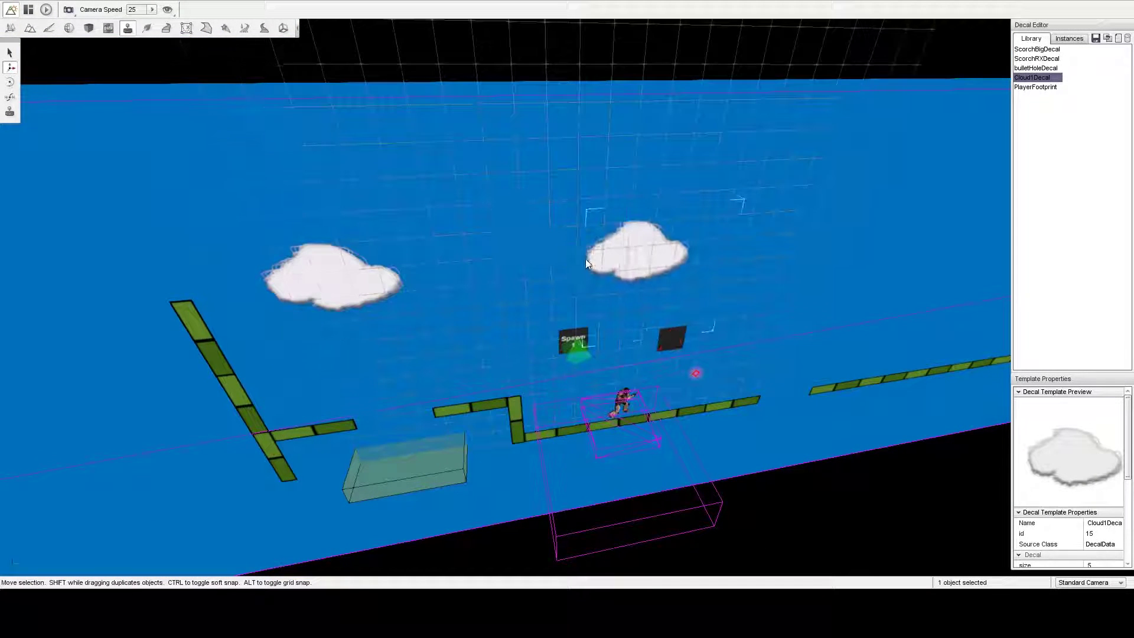
- Duplicate the cloud decal several more times at varied heights along the backdrop, up to the far end of the level
{"action": "key", "text": "d"}
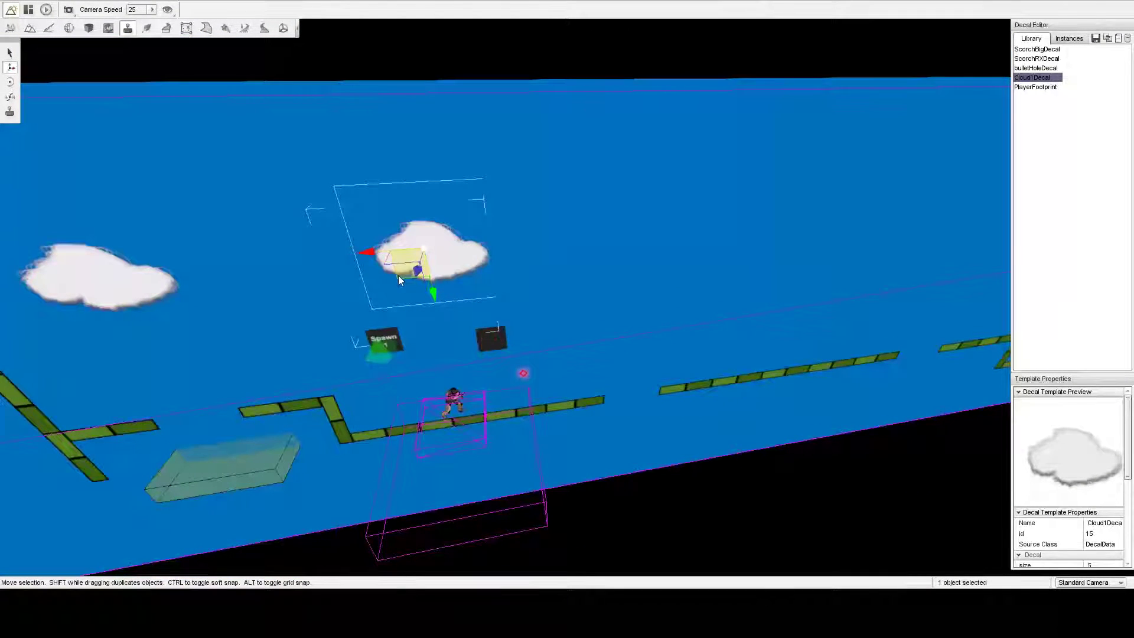
{"action": "left_click_drag", "start_coordinate": [398, 275], "coordinate": [589, 207], "text": "shift"}
{"action": "key", "text": "d"}
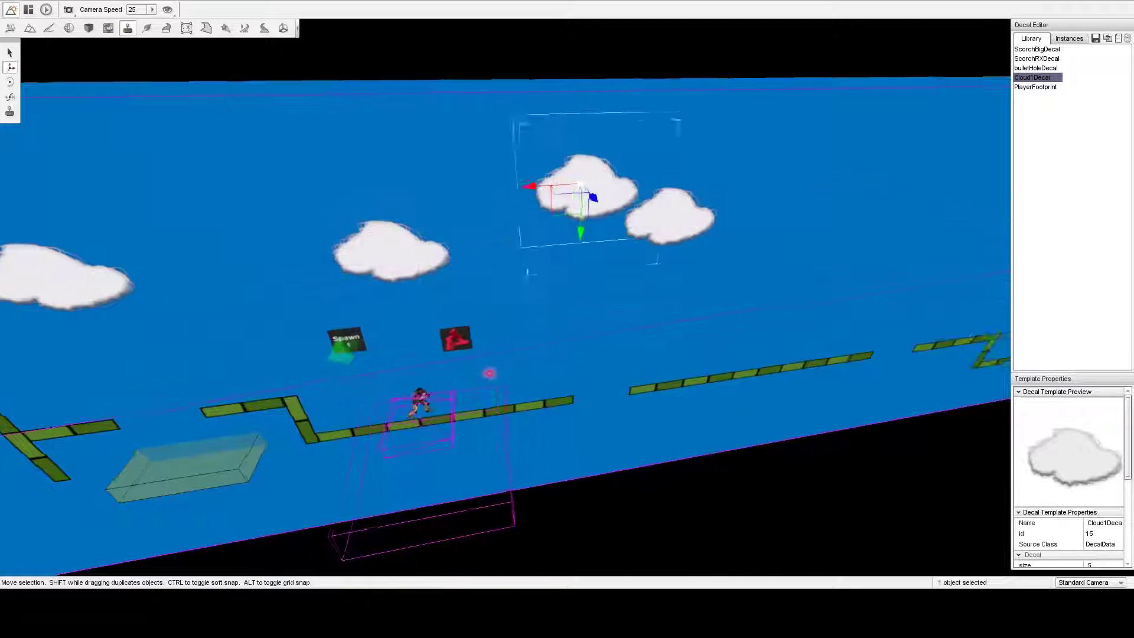
{"action": "left_click_drag", "start_coordinate": [357, 215], "coordinate": [944, 210], "text": "shift"}
{"action": "key", "text": "d"}
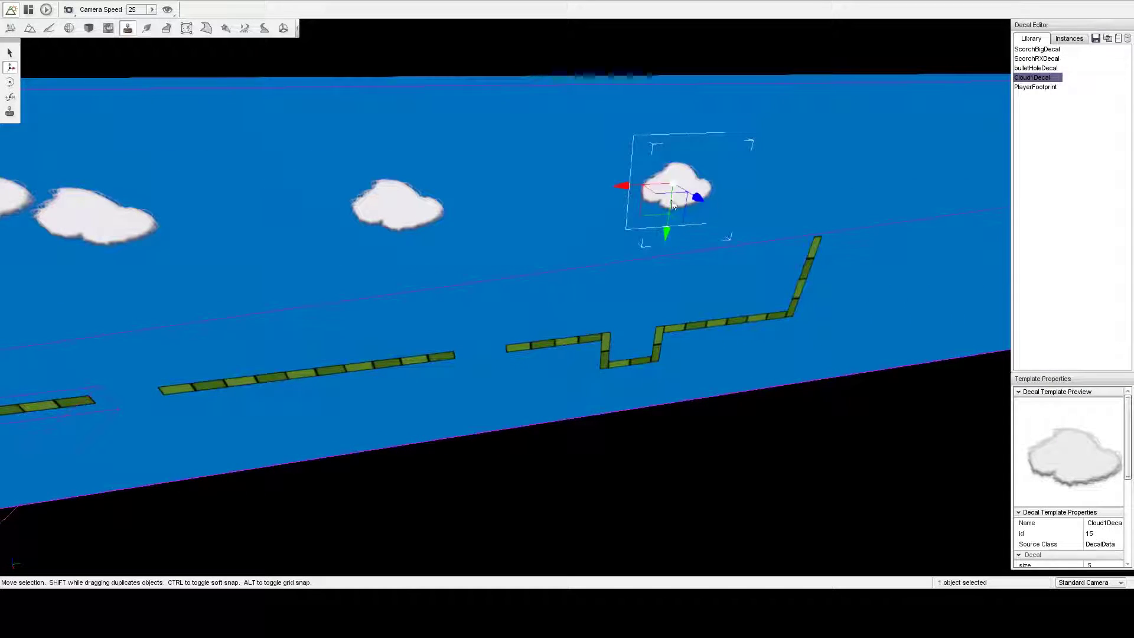
{"action": "left_click_drag", "start_coordinate": [650, 209], "coordinate": [808, 208], "text": "shift"}
- Lower the two clouds above the long middle platform so the clouds sit at more varied heights
{"action": "right_click_drag", "start_coordinate": [659, 214], "coordinate": [832, 219]}
{"action": "key", "text": "a"}
{"action": "key", "text": "d"}
{"action": "right_click_drag", "start_coordinate": [673, 195], "coordinate": [625, 186]}
{"action": "key", "text": "s"}
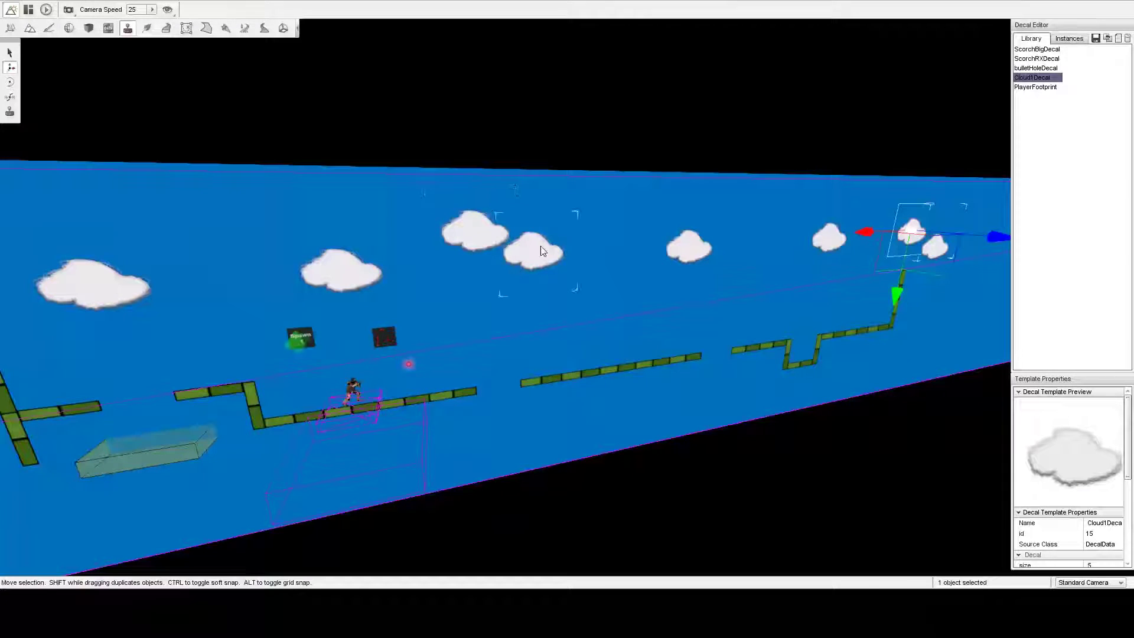
{"action": "left_click", "coordinate": [525, 248]}
{"action": "left_click_drag", "start_coordinate": [516, 273], "coordinate": [533, 304]}
{"action": "left_click", "coordinate": [684, 253]}
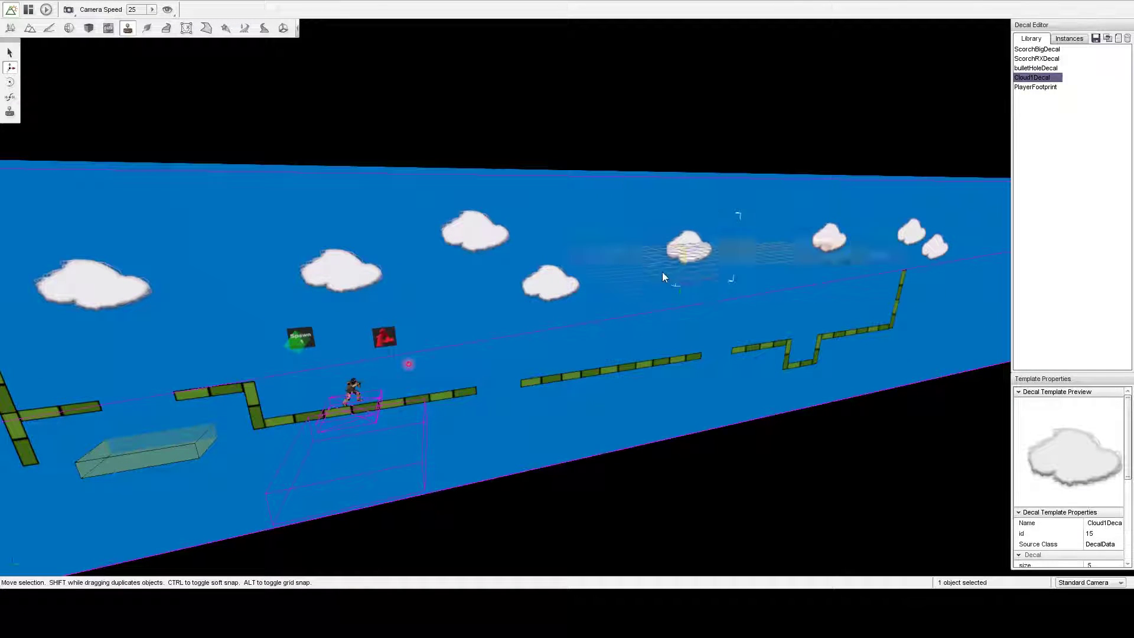
{"action": "left_click_drag", "start_coordinate": [661, 272], "coordinate": [680, 307]}
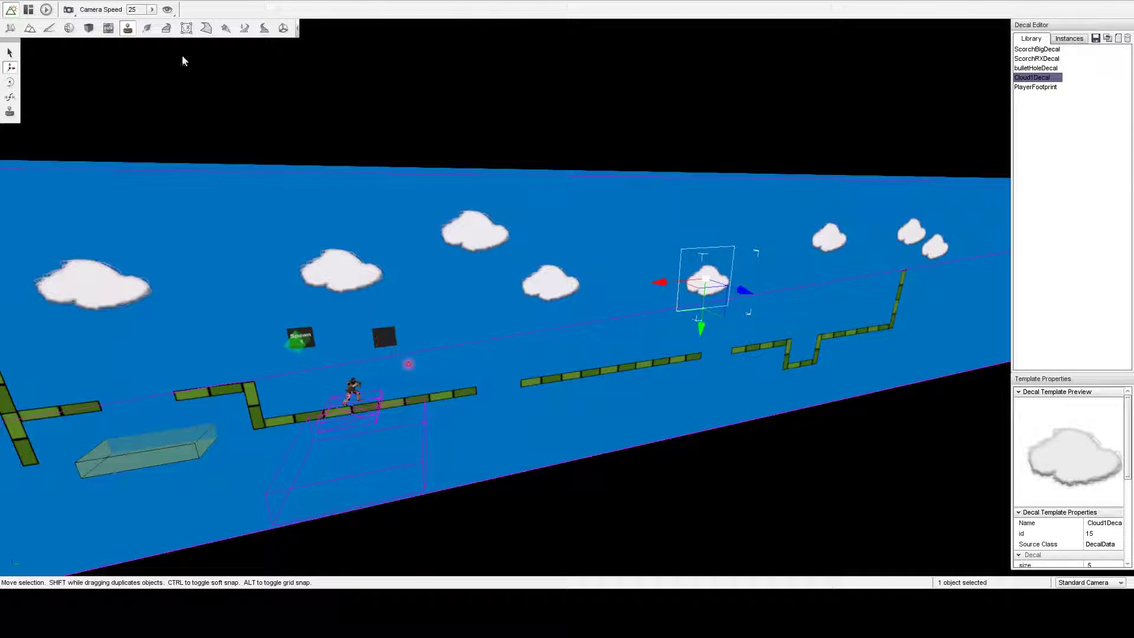
- Switch to the Object Editor, duplicate the spawn sphere above the long middle platform, and name the copy botspawn1
{"action": "left_click", "coordinate": [11, 29]}
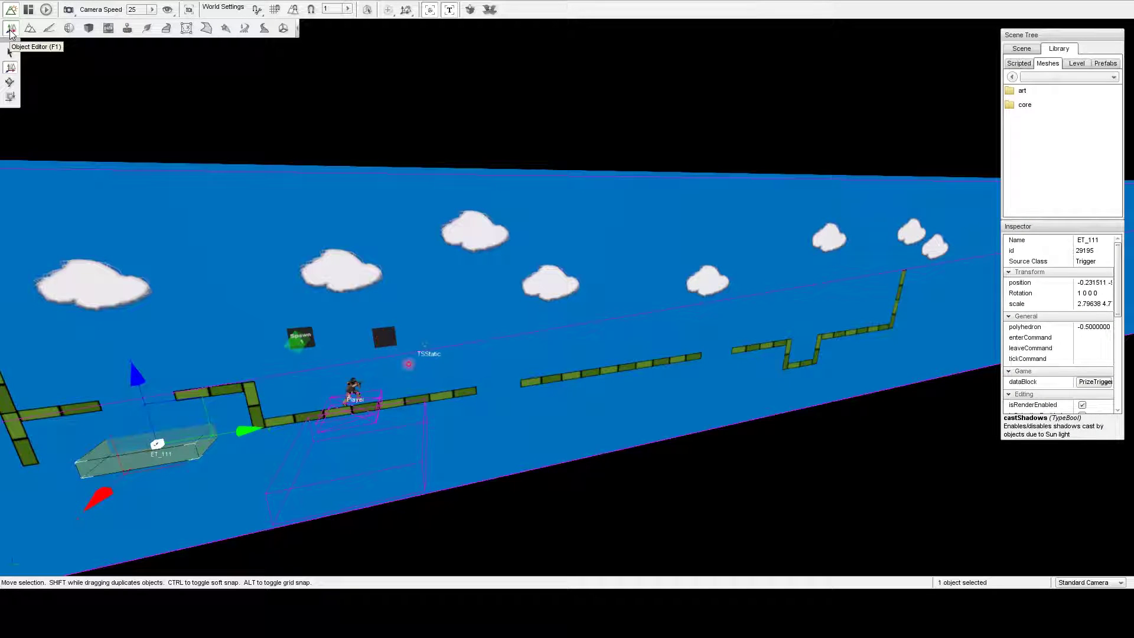
{"action": "left_click", "coordinate": [297, 341]}
{"action": "left_click_drag", "start_coordinate": [353, 336], "coordinate": [646, 323], "text": "shift"}
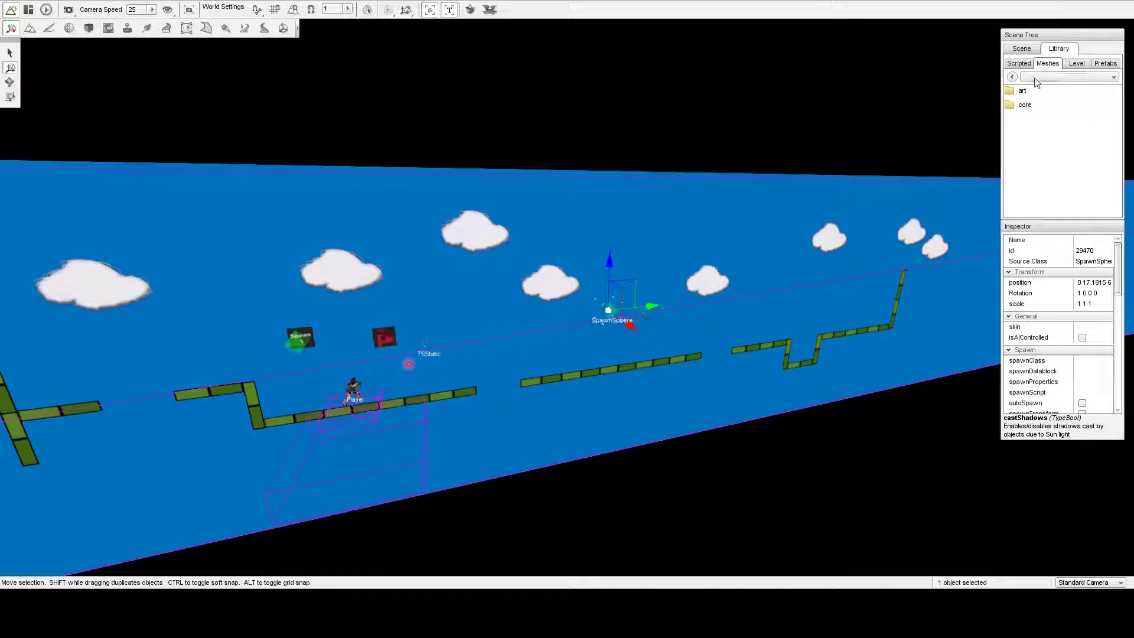
{"action": "left_click", "coordinate": [1026, 51]}
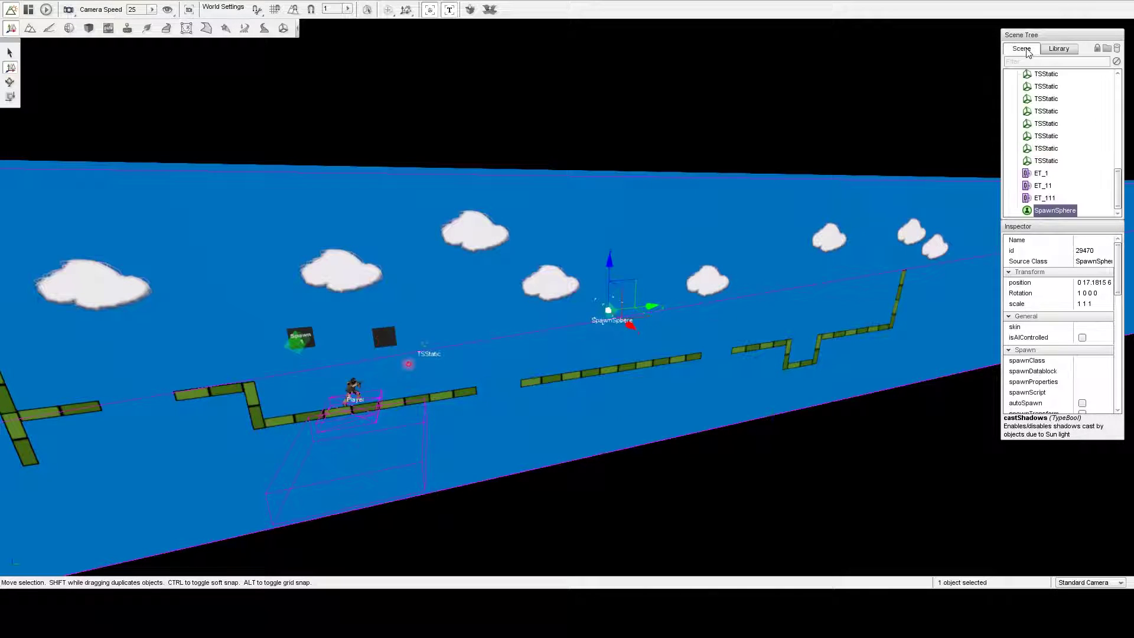
{"action": "left_click", "coordinate": [1090, 241]}
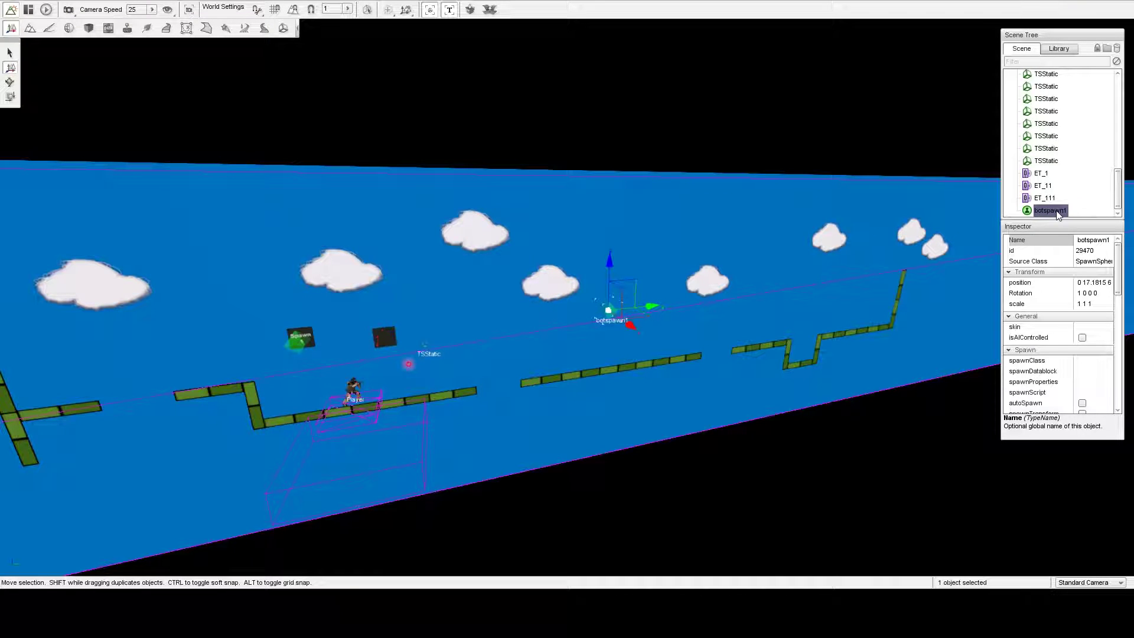
- Move botspawn1 into the PlayerDropPoints group of the scene tree
{"action": "scroll", "coordinate": [1059, 106], "scroll_direction": "up", "scroll_amount": 2}
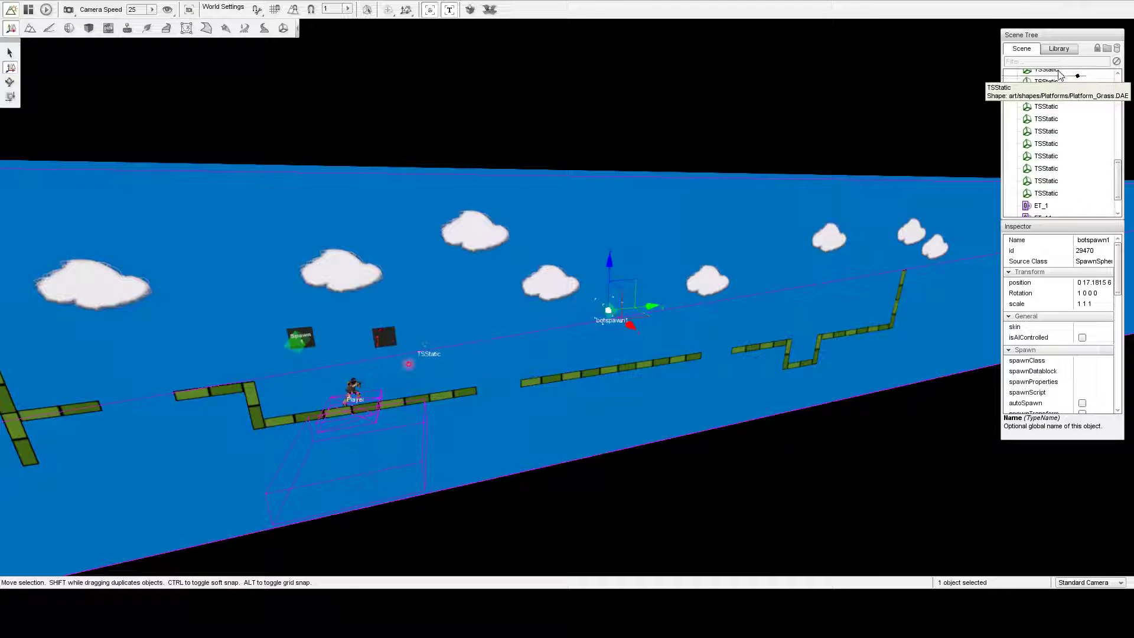
{"action": "scroll", "coordinate": [1059, 88], "scroll_direction": "up", "scroll_amount": 5}
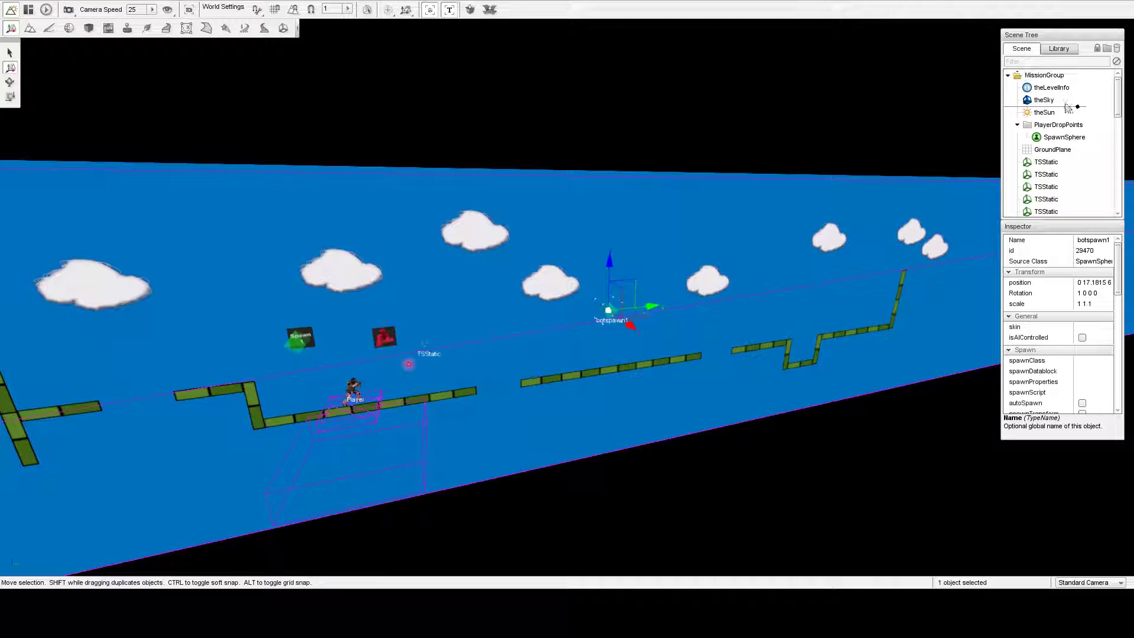
{"action": "left_click_drag", "start_coordinate": [1068, 107], "coordinate": [1052, 154]}
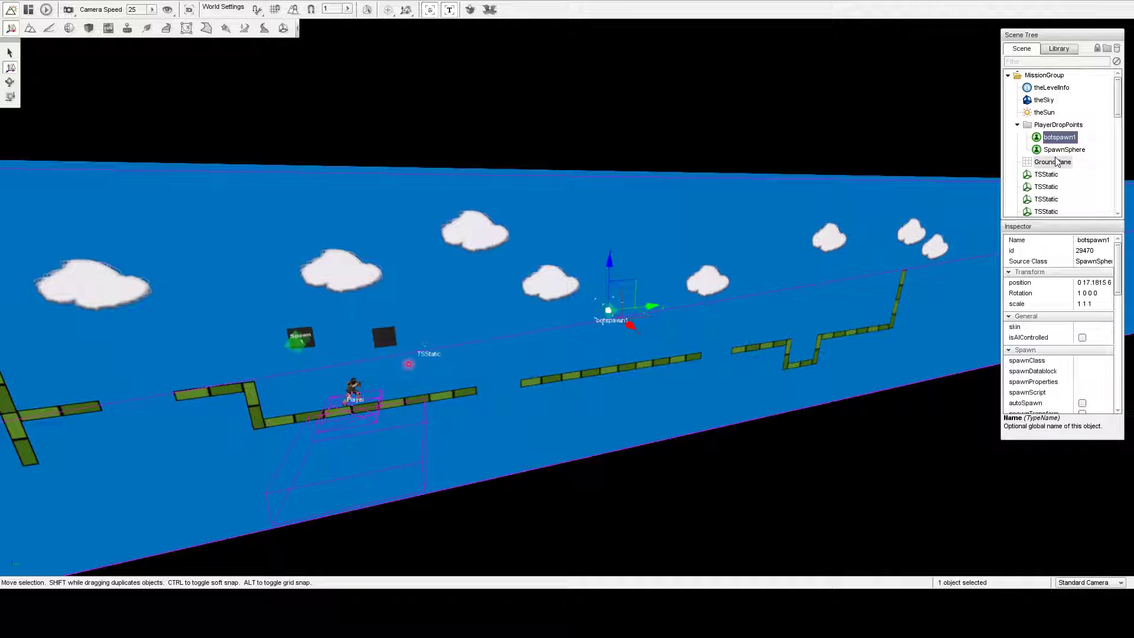
- Set botspawn1's spawnClass to Player and its spawnDatablock to DemoPlayer
{"action": "left_click", "coordinate": [1078, 362]}
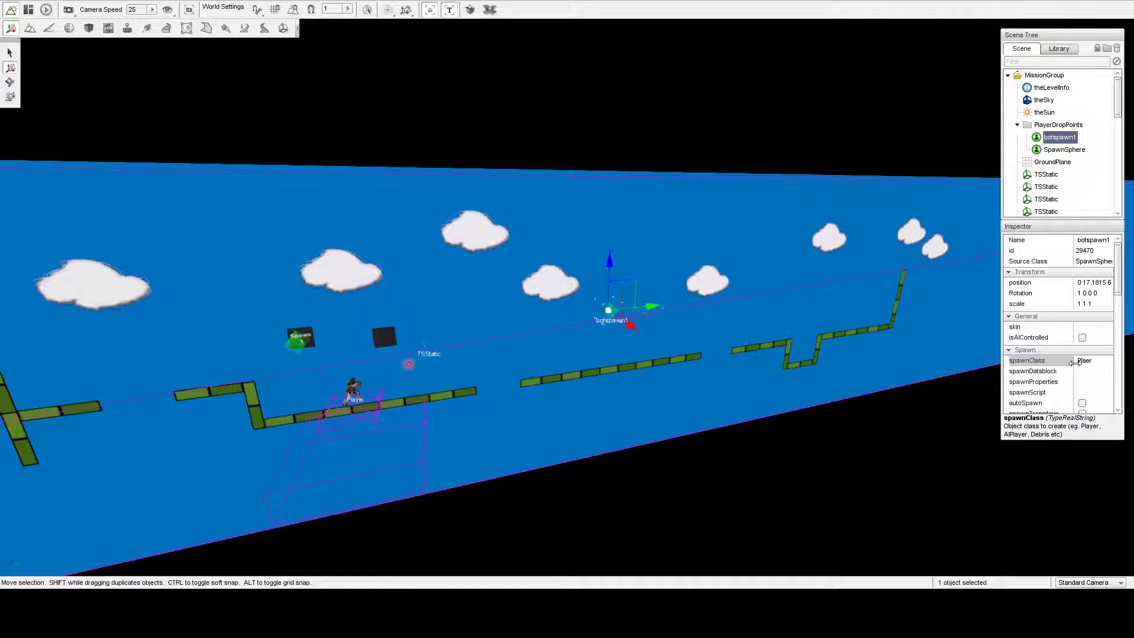
{"action": "type", "text": "Player"}
{"action": "left_click", "coordinate": [1090, 372]}
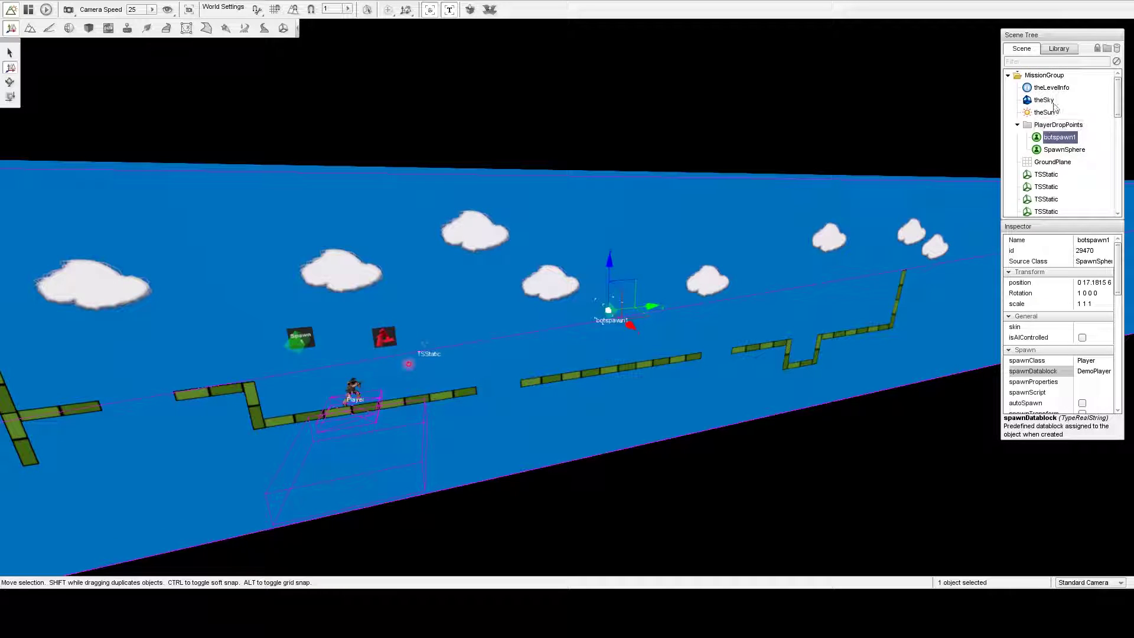
- Add a Path object from the Level category of the library and name it EnemyPatrol
{"action": "left_click", "coordinate": [1059, 49]}
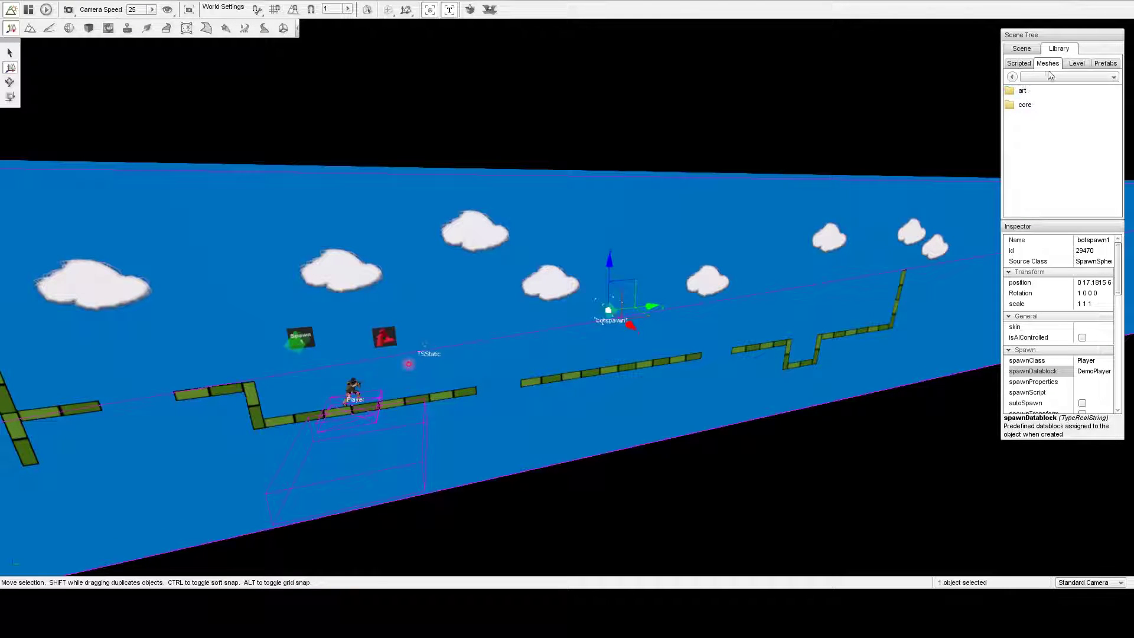
{"action": "left_click", "coordinate": [1075, 64]}
{"action": "left_click", "coordinate": [1036, 134]}
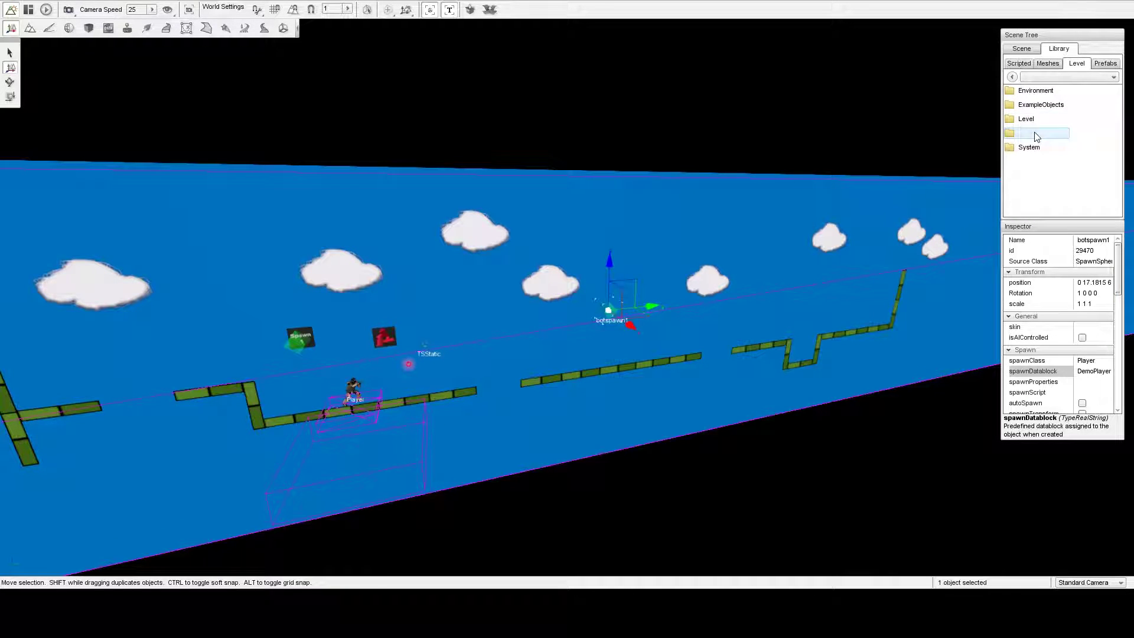
{"action": "double_click", "coordinate": [1037, 120]}
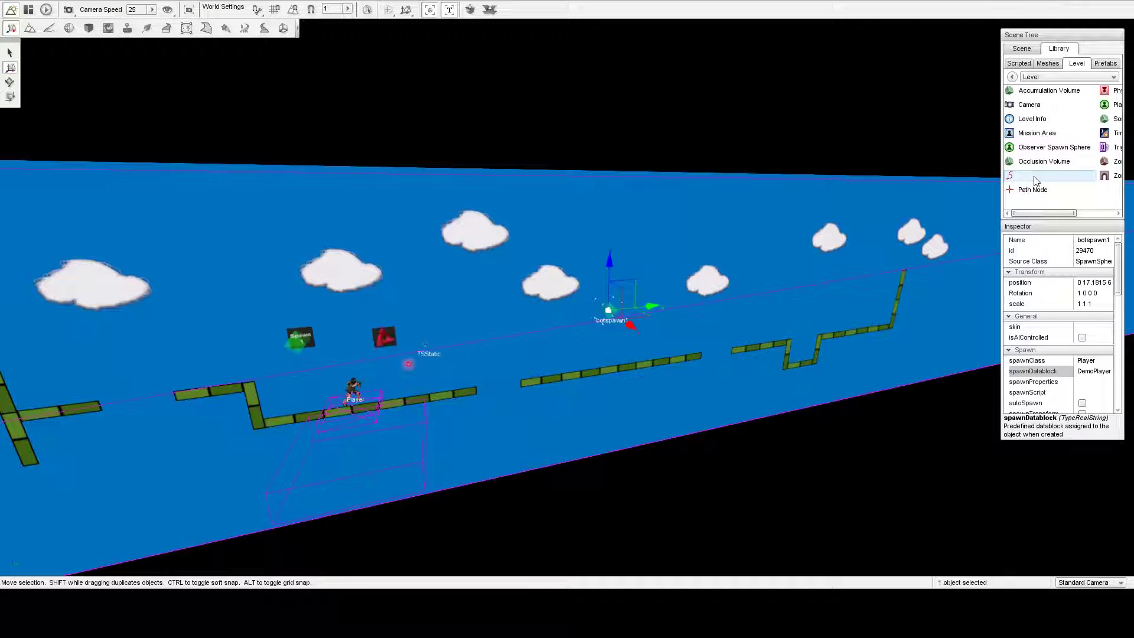
{"action": "double_click", "coordinate": [1034, 177]}
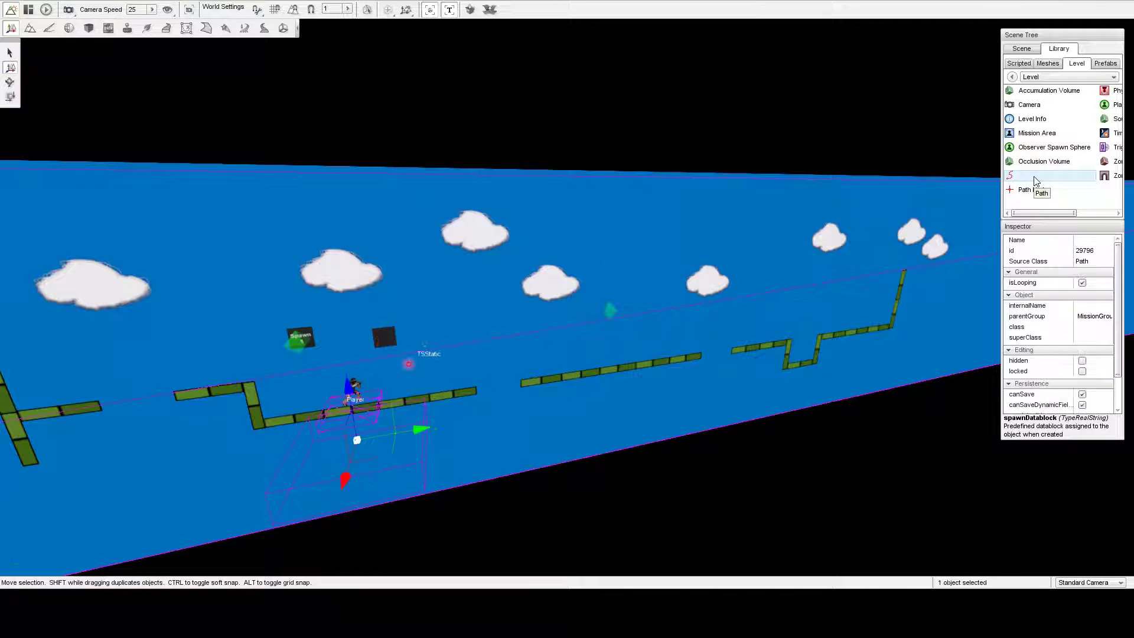
{"action": "left_click", "coordinate": [1086, 240]}
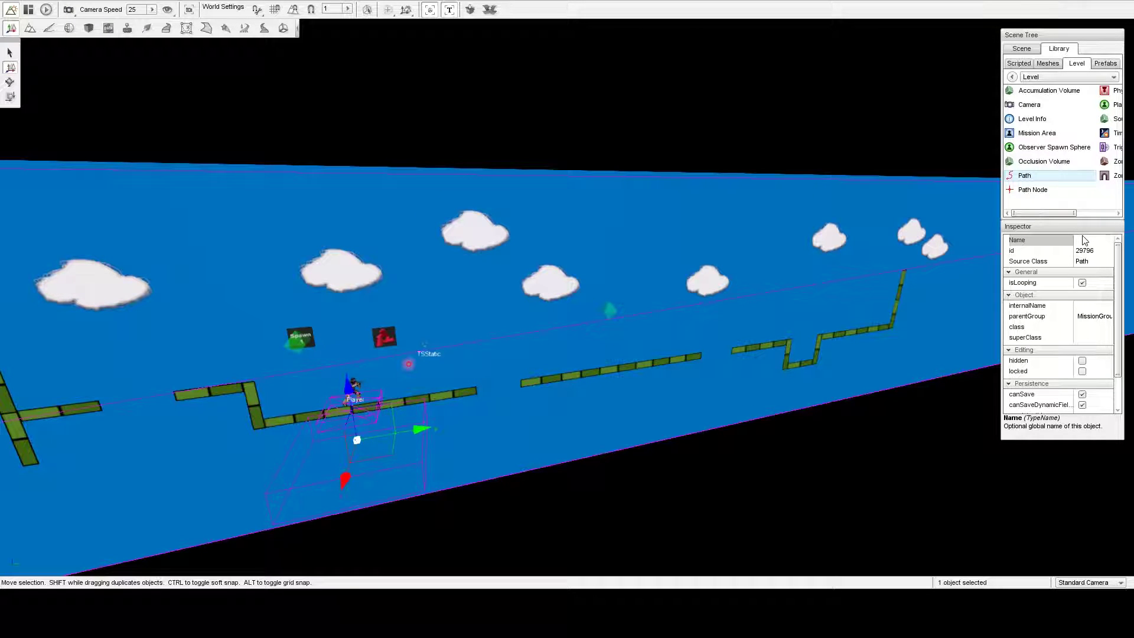
{"action": "type", "text": "EnemyPatrol"}
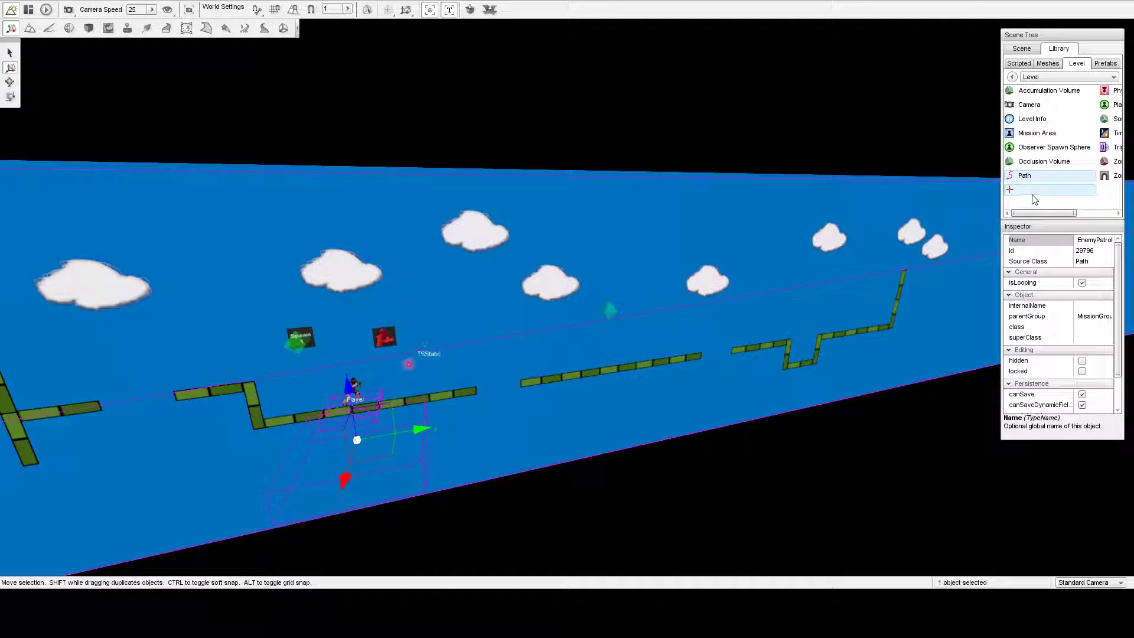
- Add two path nodes named node0 and node1 and nest both under the EnemyPatrol path
{"action": "left_click", "coordinate": [1034, 192]}
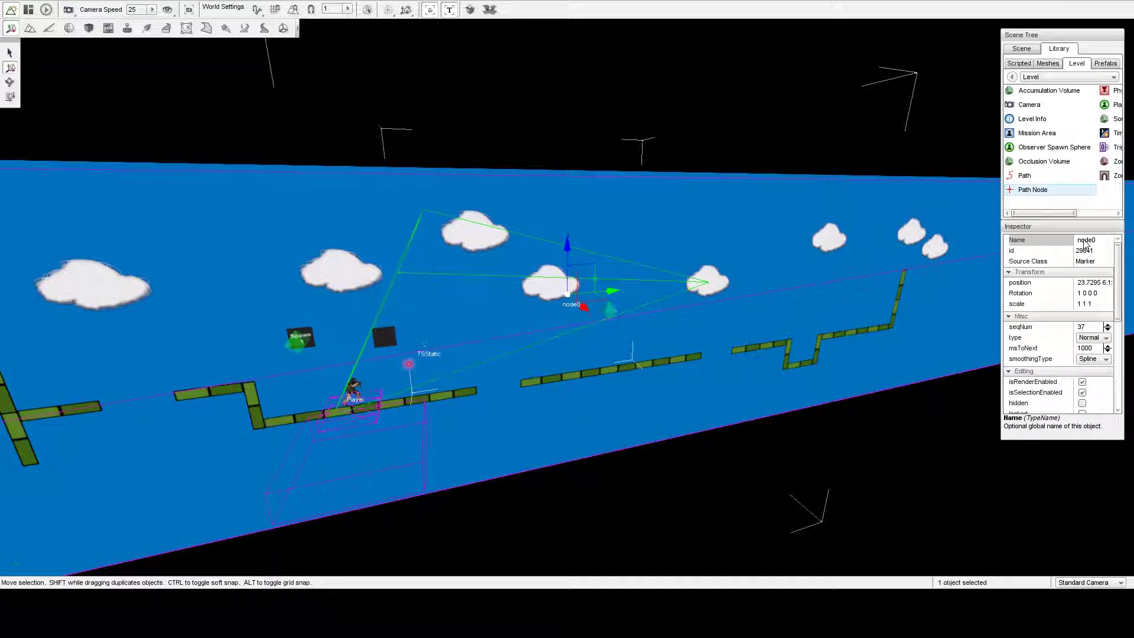
{"action": "double_click", "coordinate": [1035, 192]}
{"action": "left_click", "coordinate": [1021, 49]}
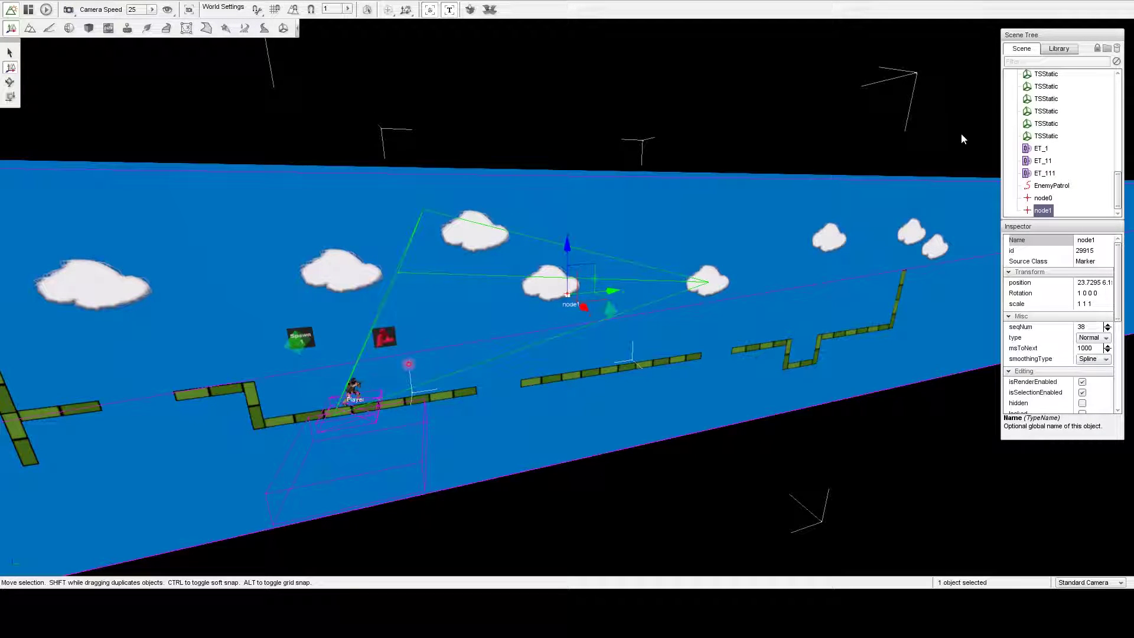
{"action": "left_click", "coordinate": [1042, 198]}
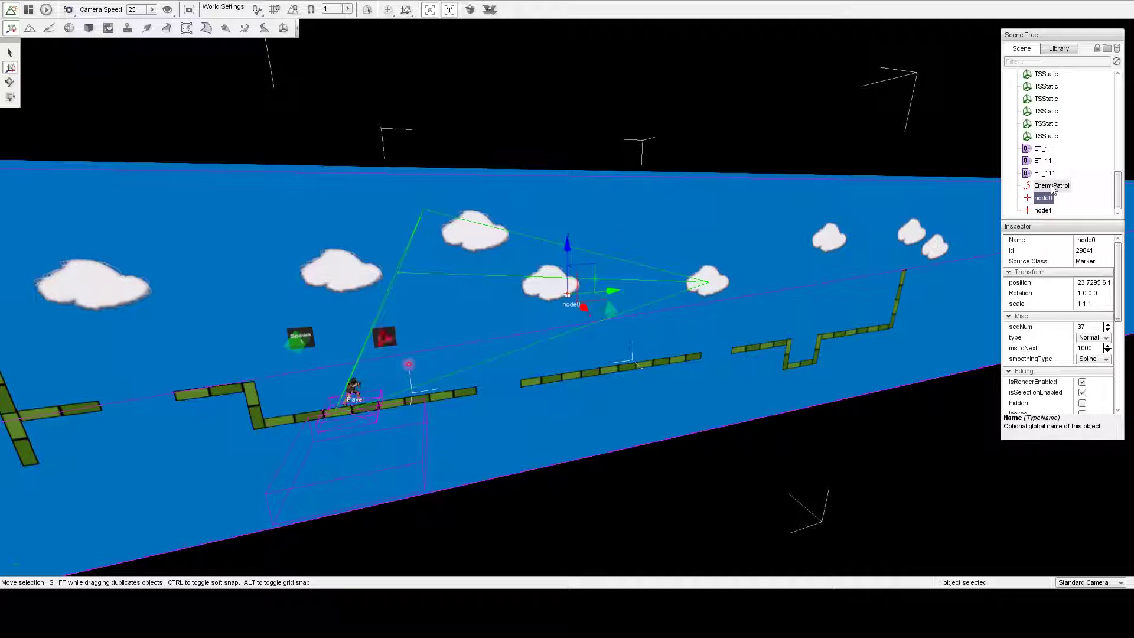
{"action": "left_click", "coordinate": [1040, 211]}
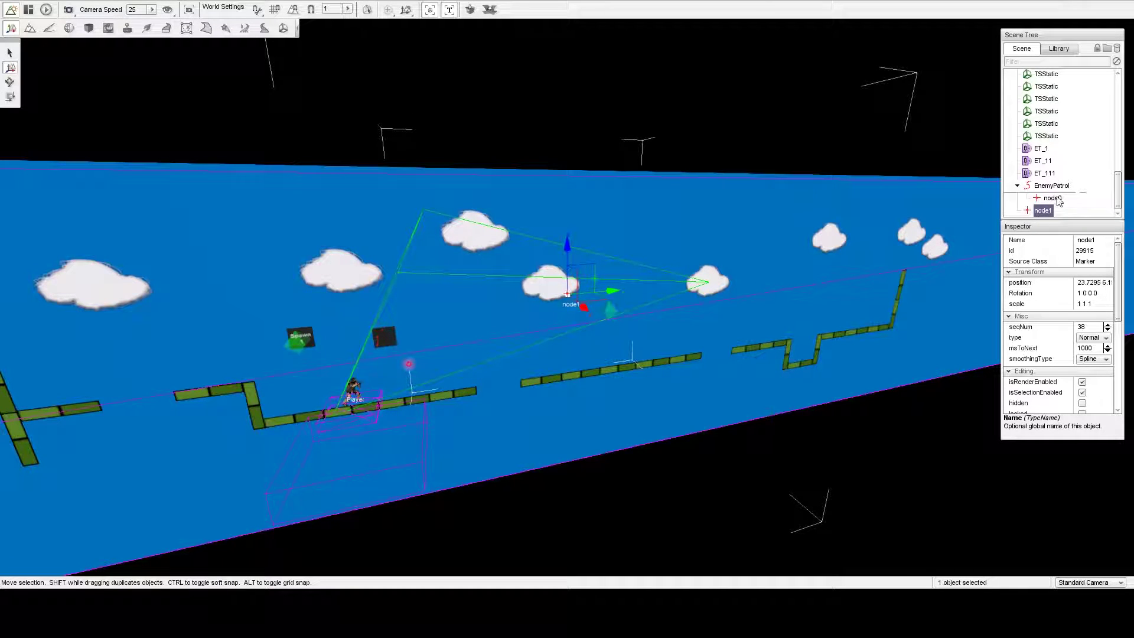
{"action": "left_click_drag", "start_coordinate": [1057, 201], "coordinate": [1057, 202]}
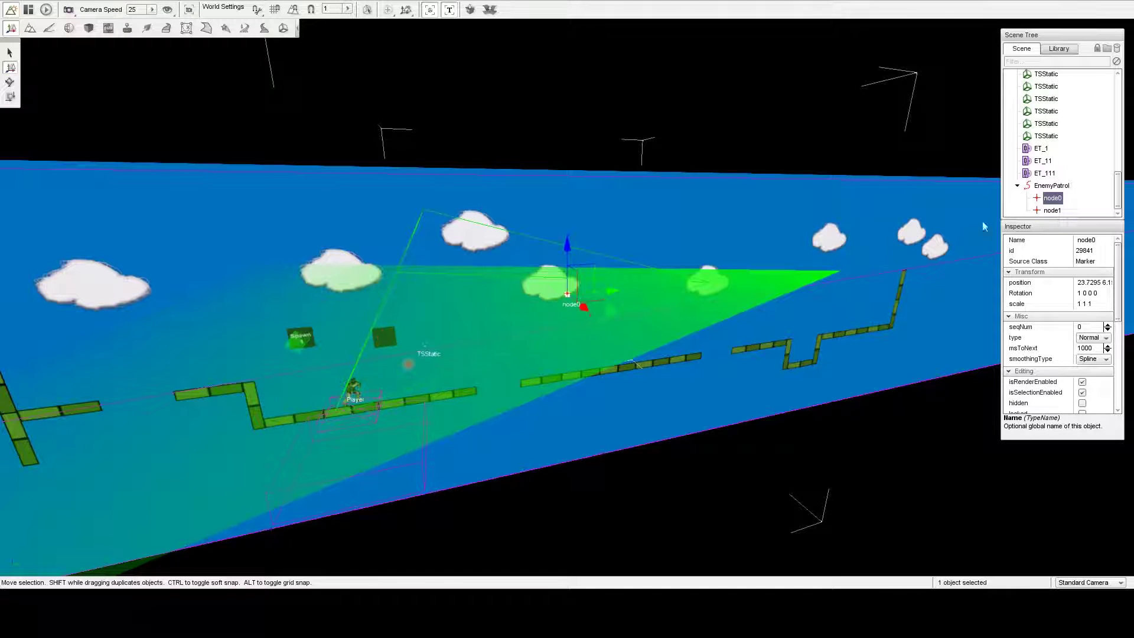
- Rotate node0 180 degrees about the vertical axis and move node1 to the far end of the long middle platform
{"action": "key", "text": "s"}
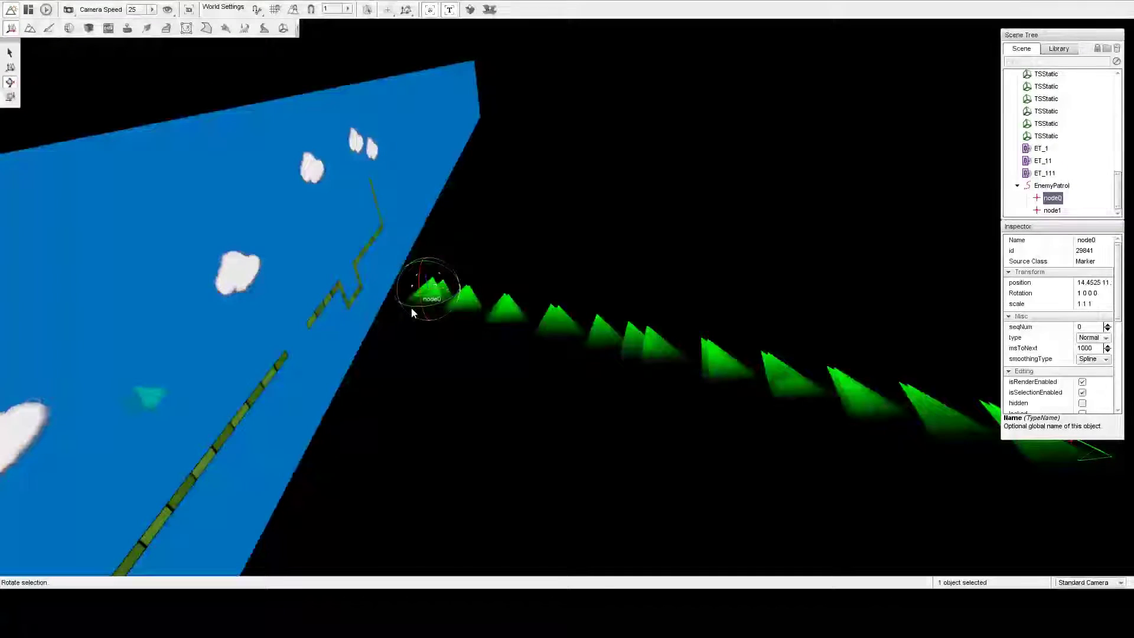
{"action": "left_click_drag", "start_coordinate": [411, 307], "coordinate": [504, 256]}
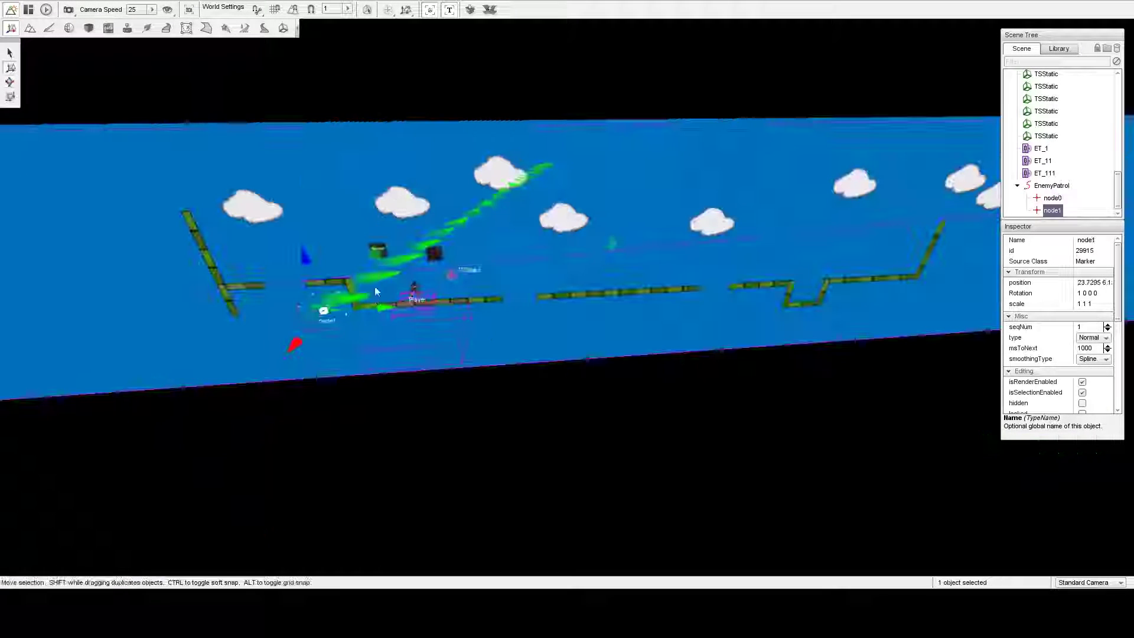
{"action": "left_click_drag", "start_coordinate": [380, 309], "coordinate": [826, 173]}
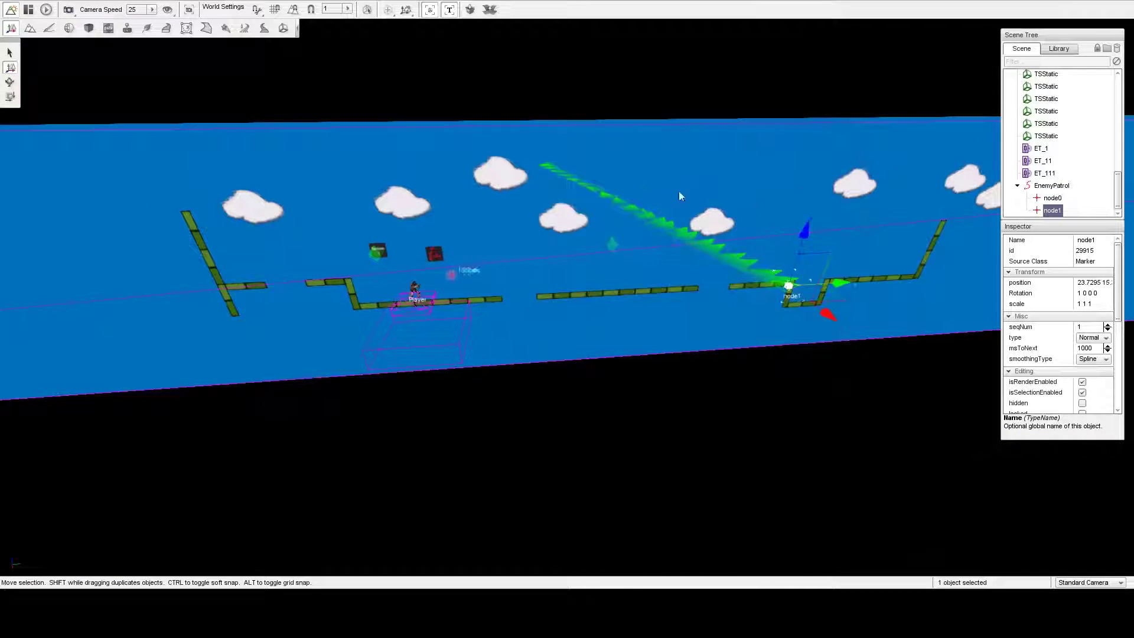
{"action": "key", "text": "w"}
{"action": "right_click_drag", "start_coordinate": [678, 195], "coordinate": [738, 237]}
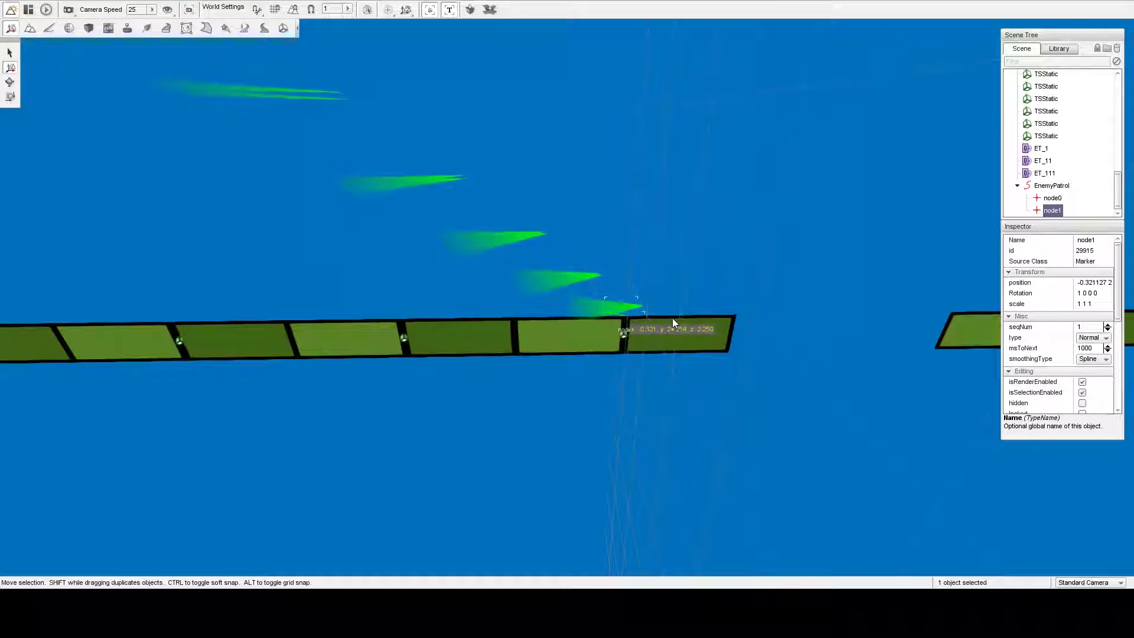
- Position node0 on top of the long middle platform, near its end closest to the player
{"action": "right_click_drag", "start_coordinate": [675, 318], "coordinate": [785, 295]}
{"action": "key", "text": "a"}
{"action": "key", "text": "w"}
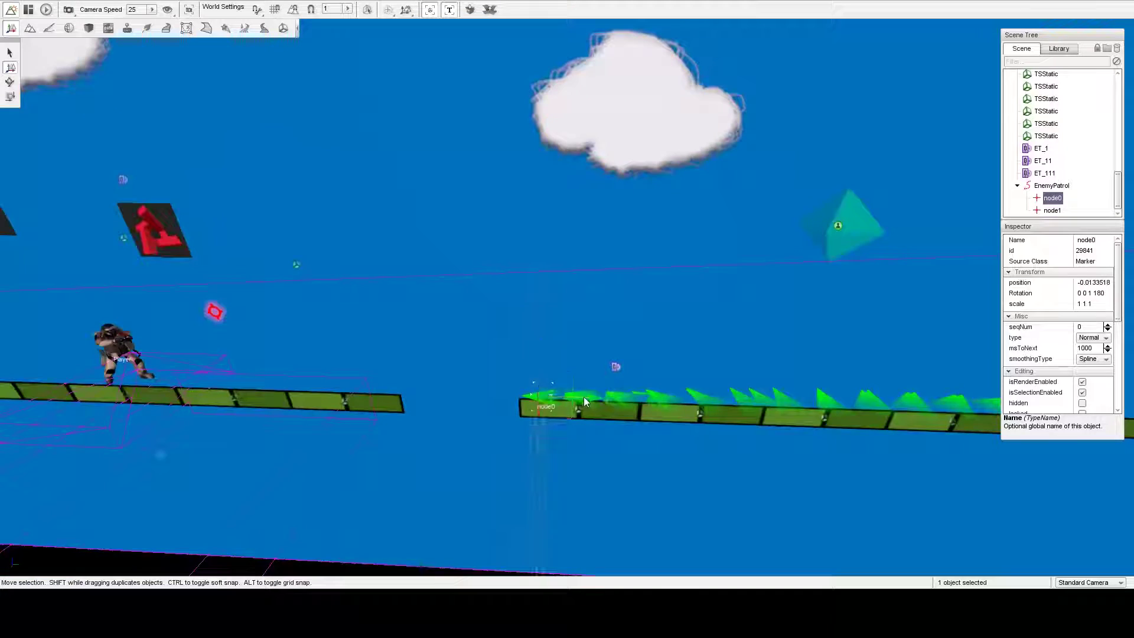
{"action": "left_click_drag", "start_coordinate": [584, 396], "coordinate": [621, 400]}
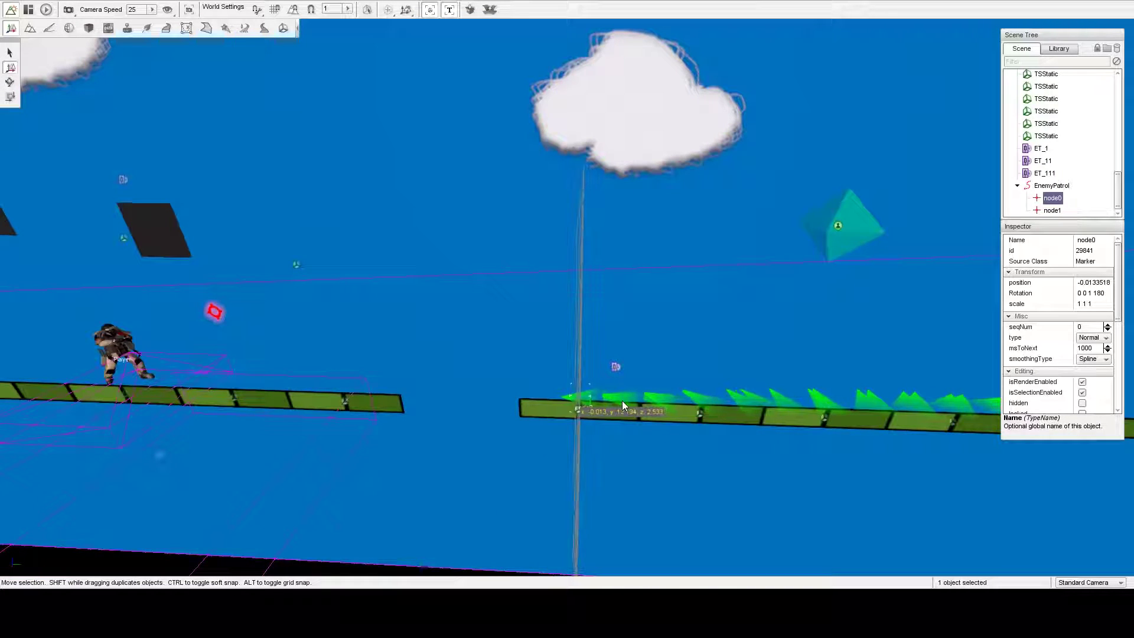
{"action": "key", "text": "d"}
{"action": "key", "text": "a"}
{"action": "key", "text": "a"}
{"action": "right_click_drag", "start_coordinate": [693, 415], "coordinate": [727, 428]}
{"action": "key", "text": "w"}
{"action": "key", "text": "s"}
{"action": "key", "text": "a"}
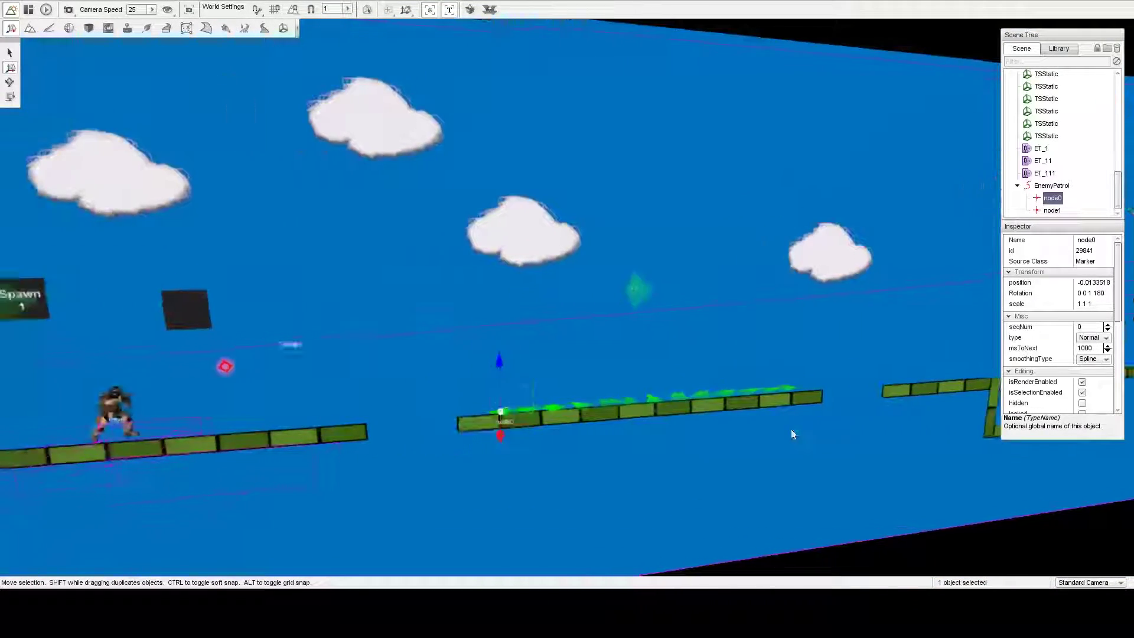
- Add the SpawnPoint2 mesh to the level from the art/shapes/Platforms folder of the library
{"action": "left_click", "coordinate": [1059, 49]}
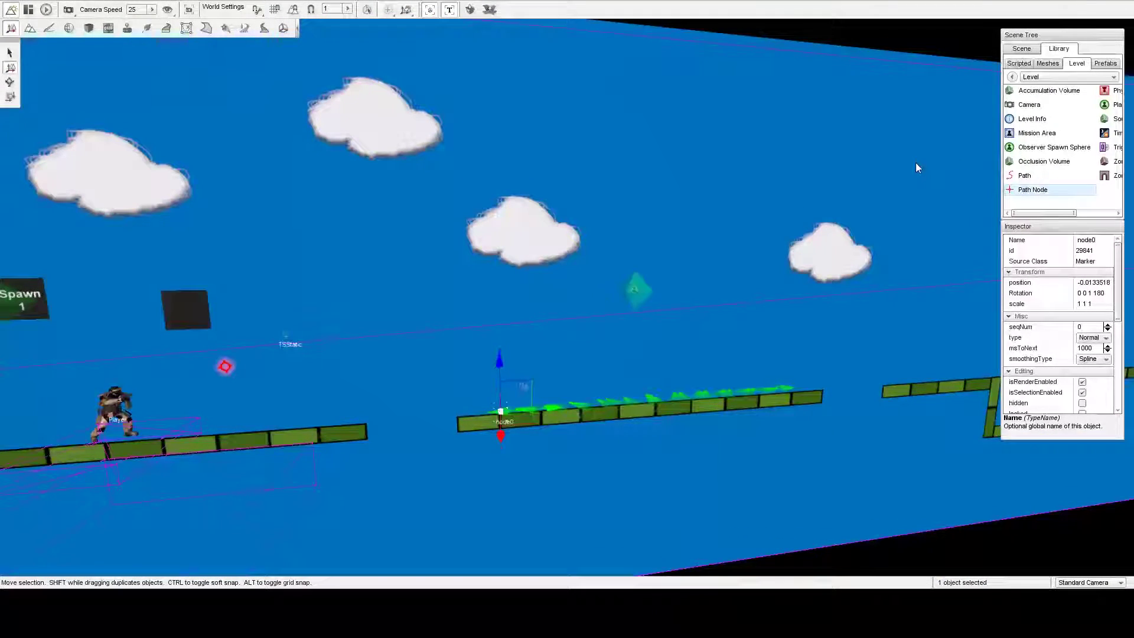
{"action": "left_click", "coordinate": [1046, 63]}
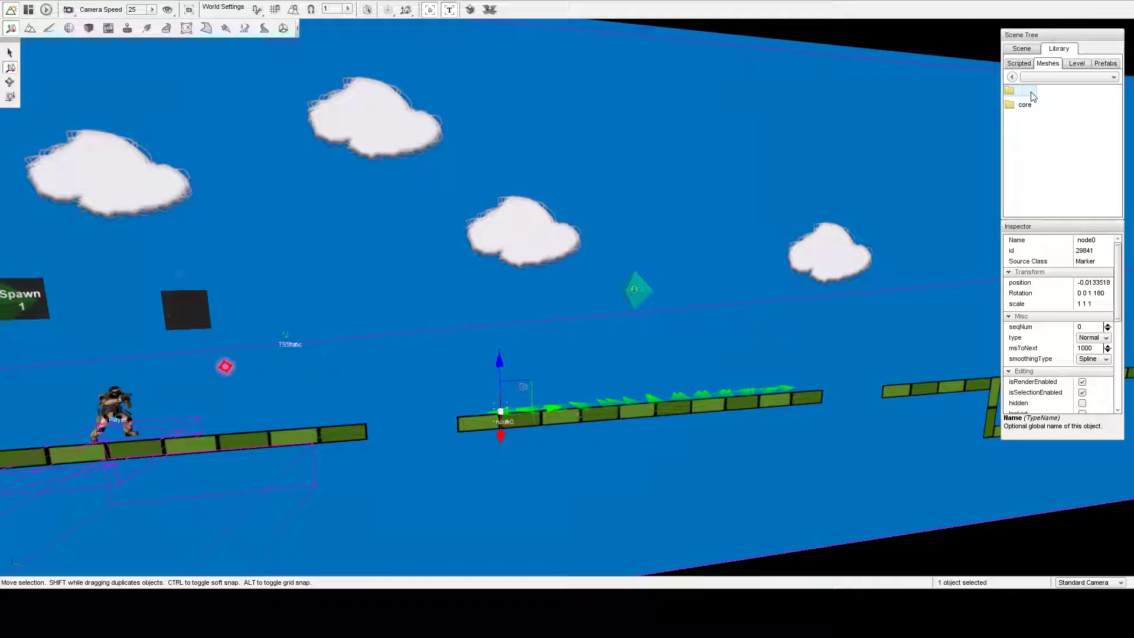
{"action": "double_click", "coordinate": [1034, 106]}
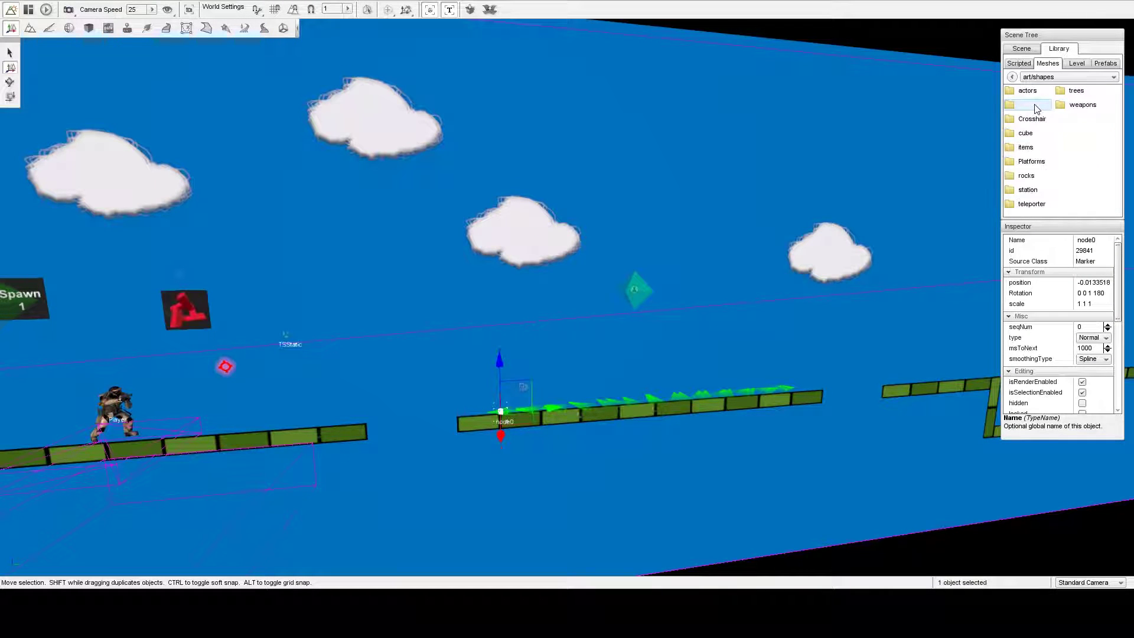
{"action": "double_click", "coordinate": [1046, 164]}
{"action": "left_click", "coordinate": [1027, 147]}
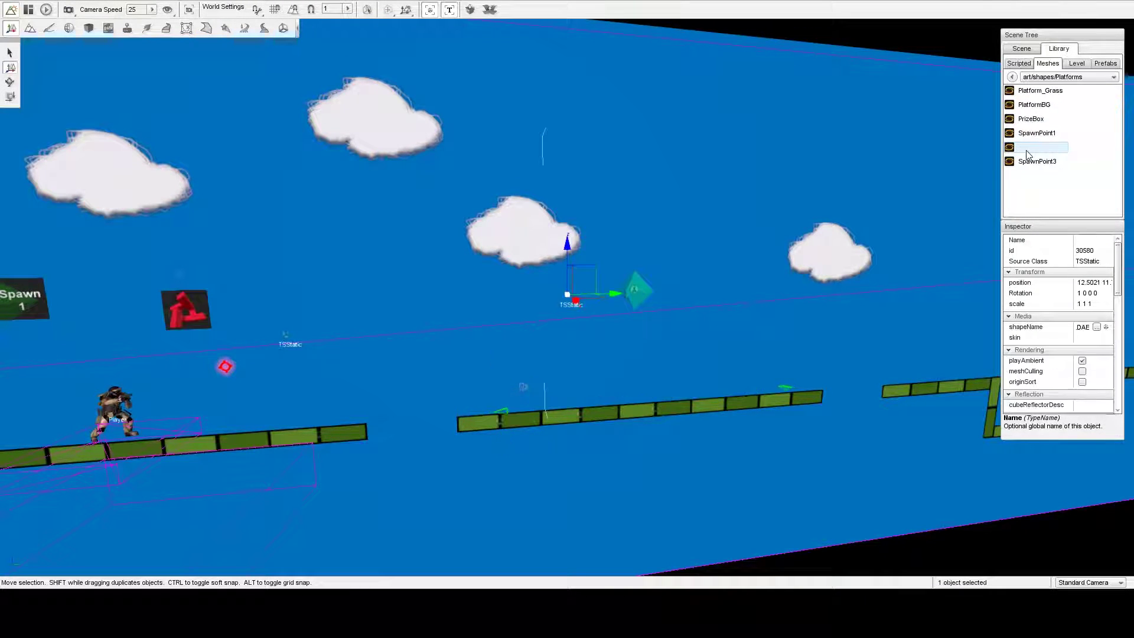
- Rotate the Spawn 2 sign 90 degrees about the vertical axis so it faces the same way as the level
{"action": "right_click_drag", "start_coordinate": [557, 275], "coordinate": [426, 258]}
{"action": "key", "text": "s"}
{"action": "key", "text": "w"}
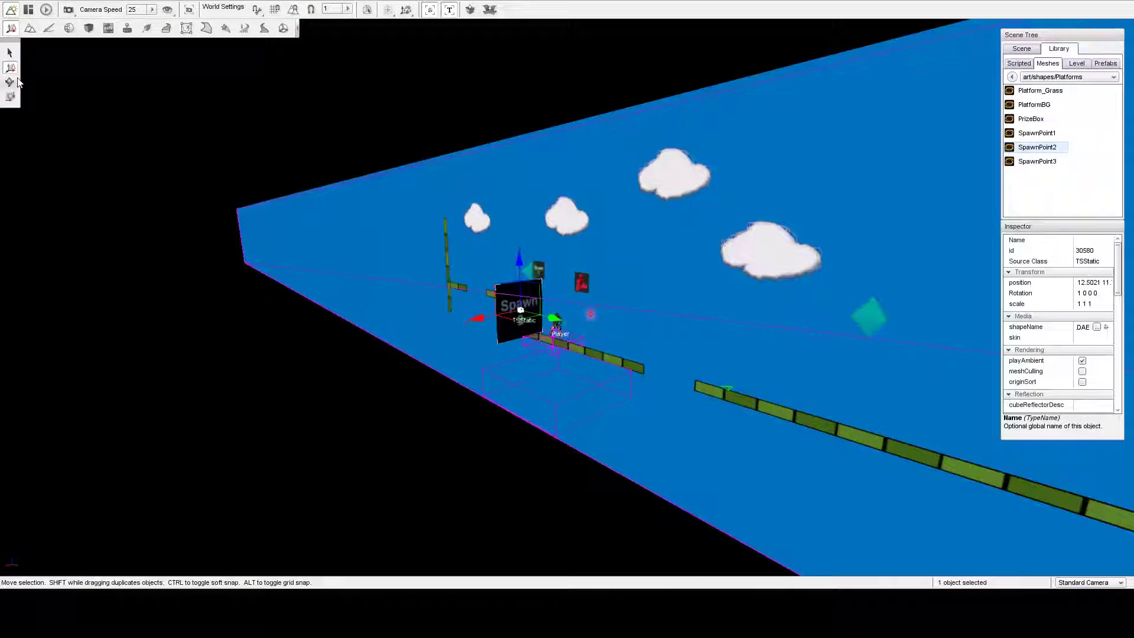
{"action": "left_click", "coordinate": [13, 81]}
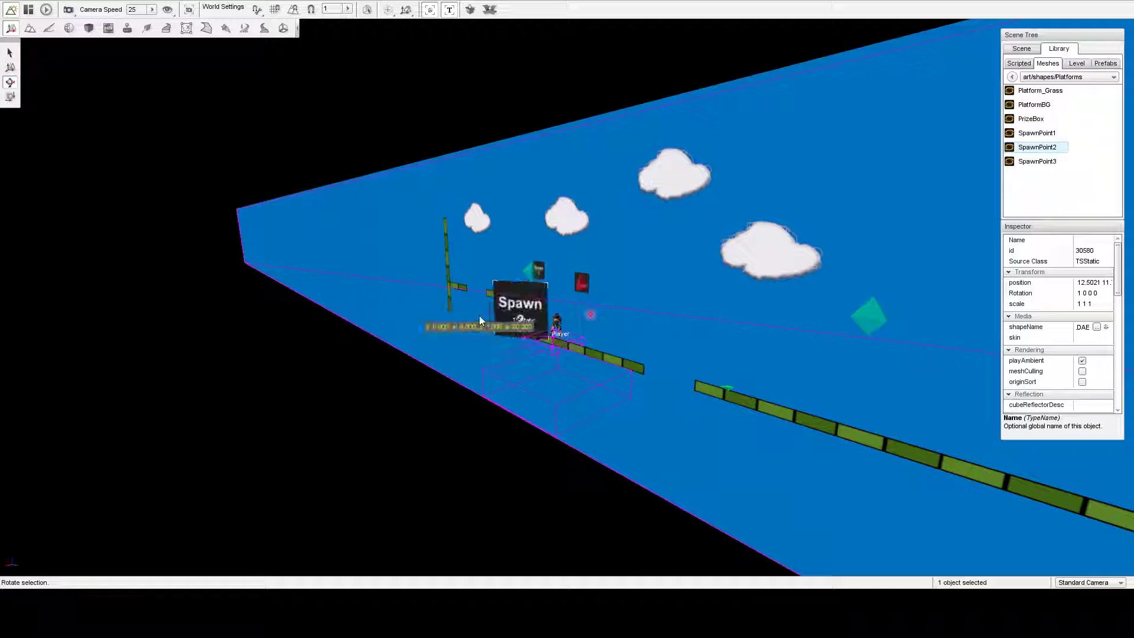
{"action": "left_click_drag", "start_coordinate": [479, 321], "coordinate": [448, 312]}
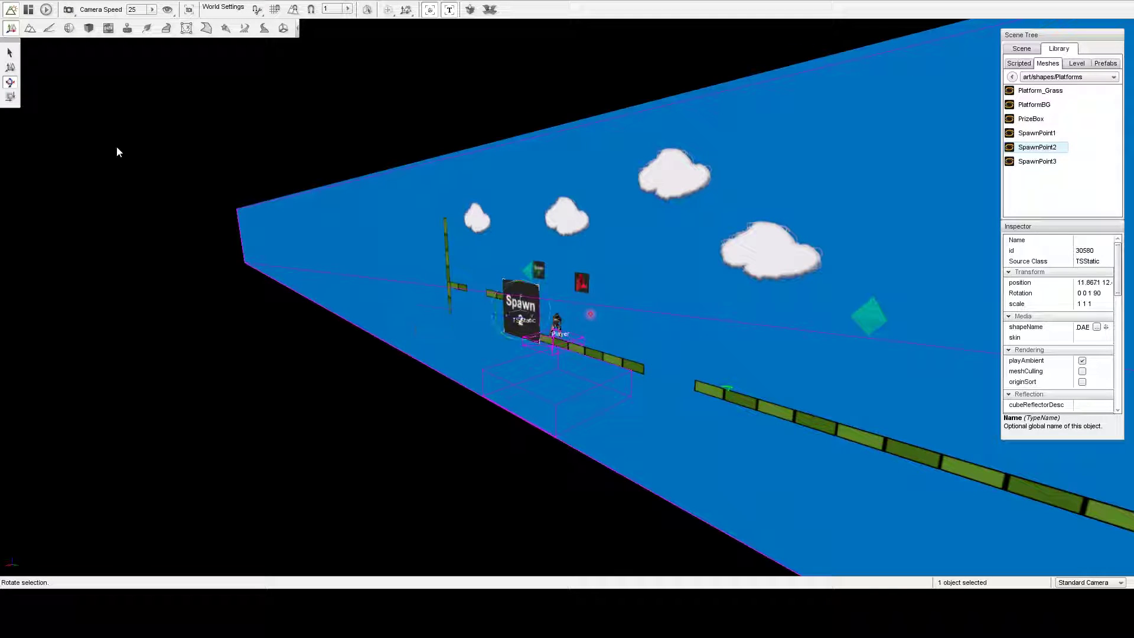
- Move the Spawn 2 sign back in depth toward the blue backdrop, behind the platforms
{"action": "left_click", "coordinate": [10, 68]}
{"action": "key", "text": "a"}
{"action": "right_click_drag", "start_coordinate": [218, 142], "coordinate": [515, 325]}
{"action": "key", "text": "d"}
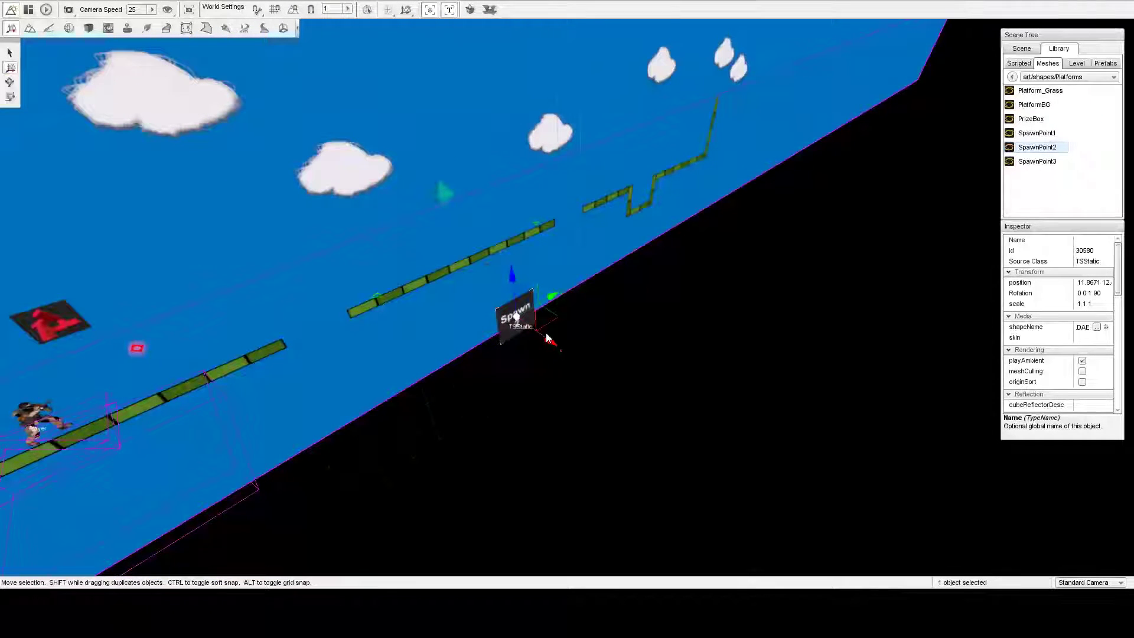
{"action": "left_click_drag", "start_coordinate": [547, 337], "coordinate": [292, 227]}
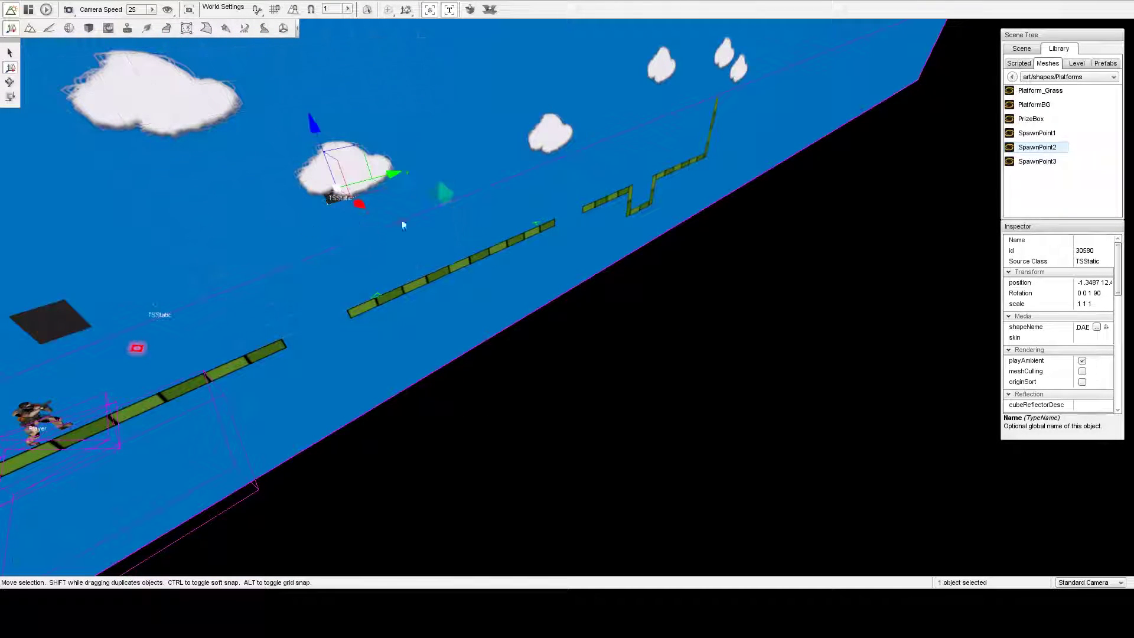
- Align the Spawn 2 sign in Right View with the spawn sphere above the long middle platform, and return to the Standard Camera
{"action": "left_click", "coordinate": [1101, 584]}
{"action": "left_click", "coordinate": [1073, 524]}
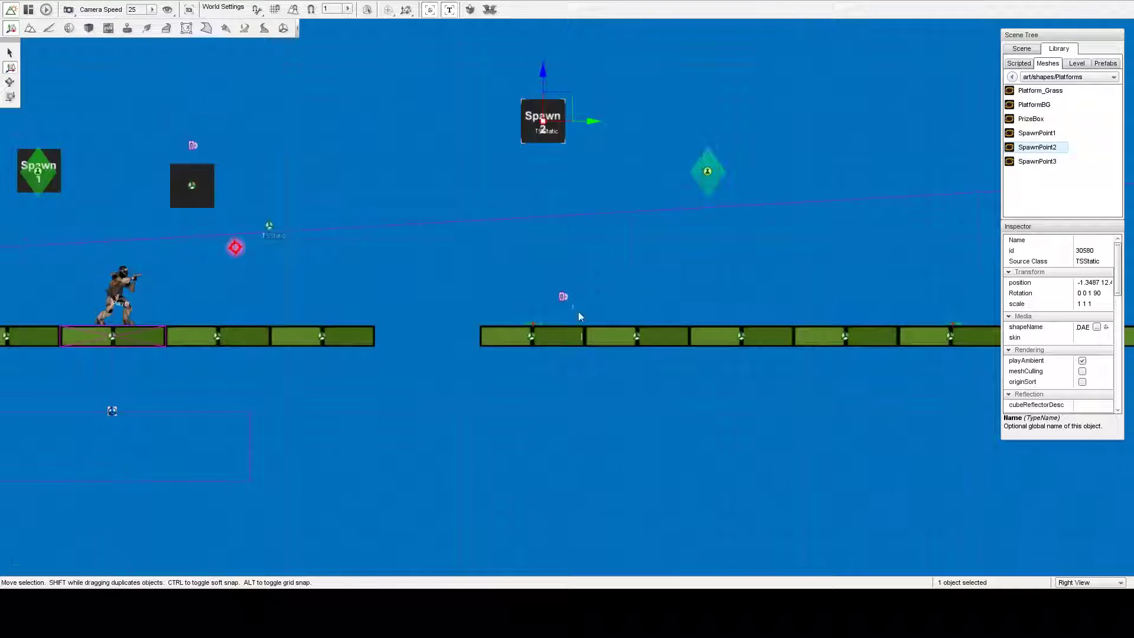
{"action": "scroll", "coordinate": [581, 317], "scroll_direction": "up", "scroll_amount": 1}
{"action": "left_click_drag", "start_coordinate": [558, 87], "coordinate": [738, 135]}
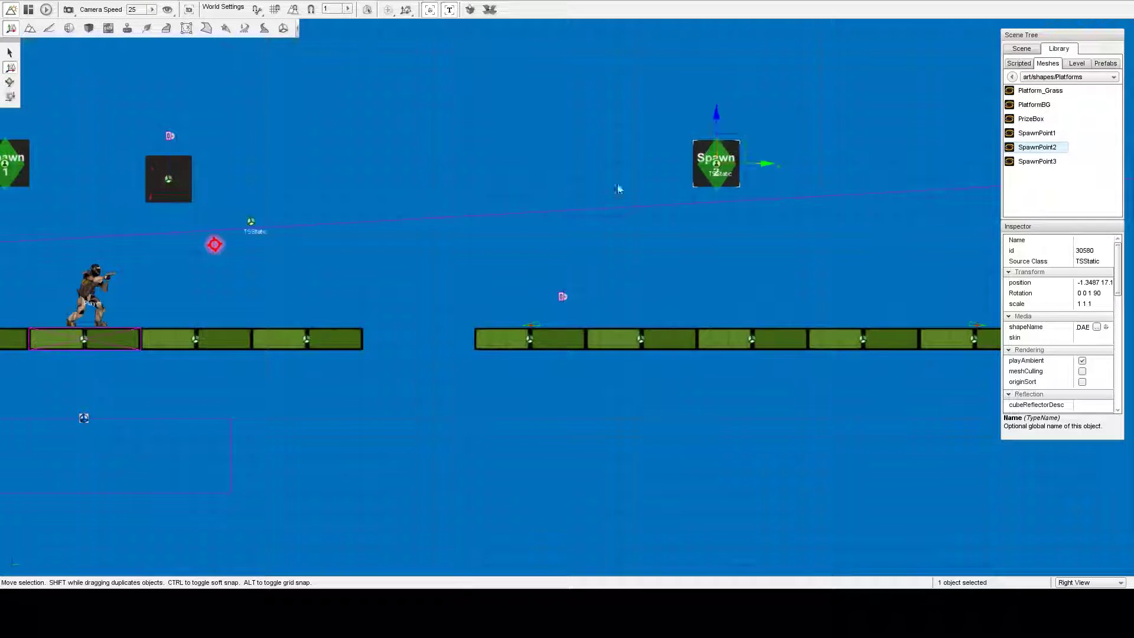
{"action": "left_click", "coordinate": [1120, 583]}
{"action": "left_click", "coordinate": [1102, 459]}
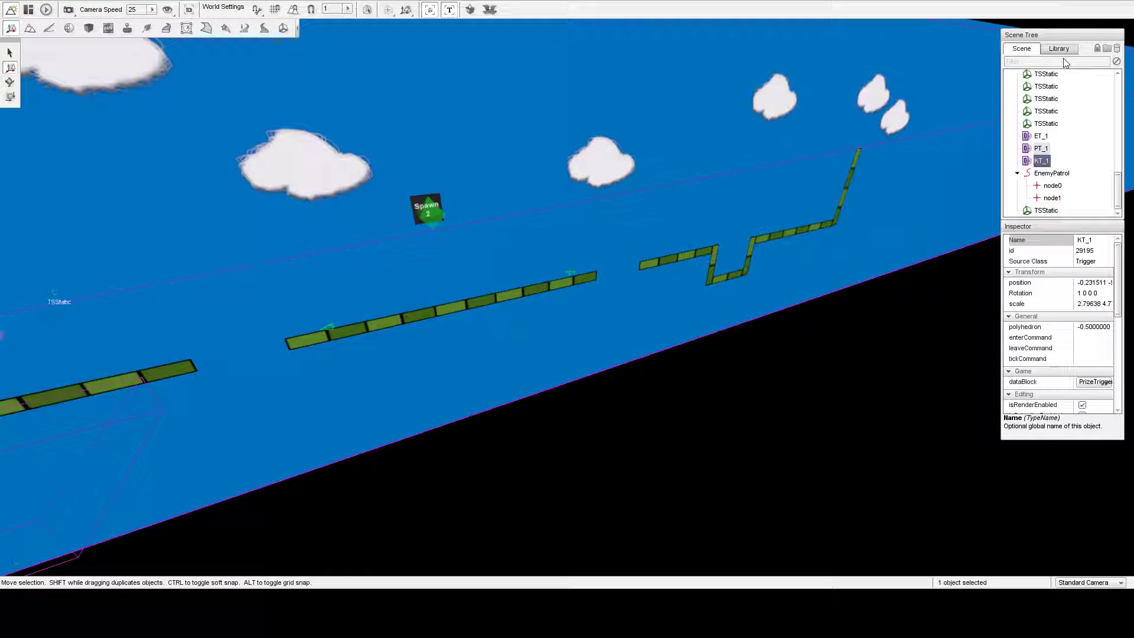
- Add a HealthKitSmall item from the Health category of the scripted objects library
{"action": "left_click", "coordinate": [1063, 50]}
{"action": "left_click", "coordinate": [1018, 64]}
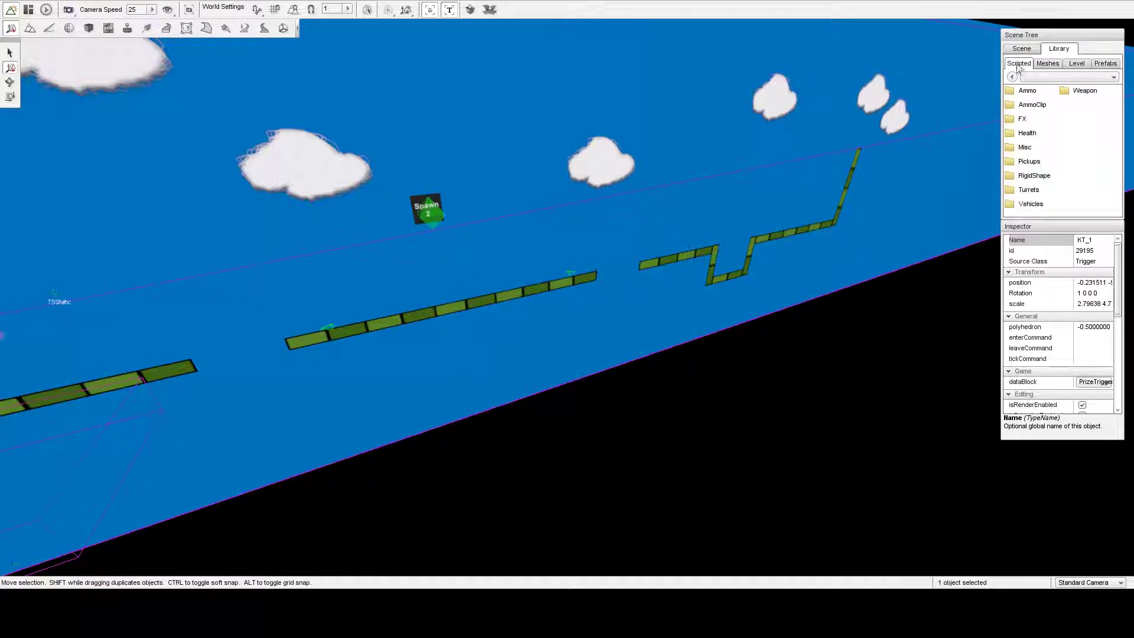
{"action": "double_click", "coordinate": [1038, 162]}
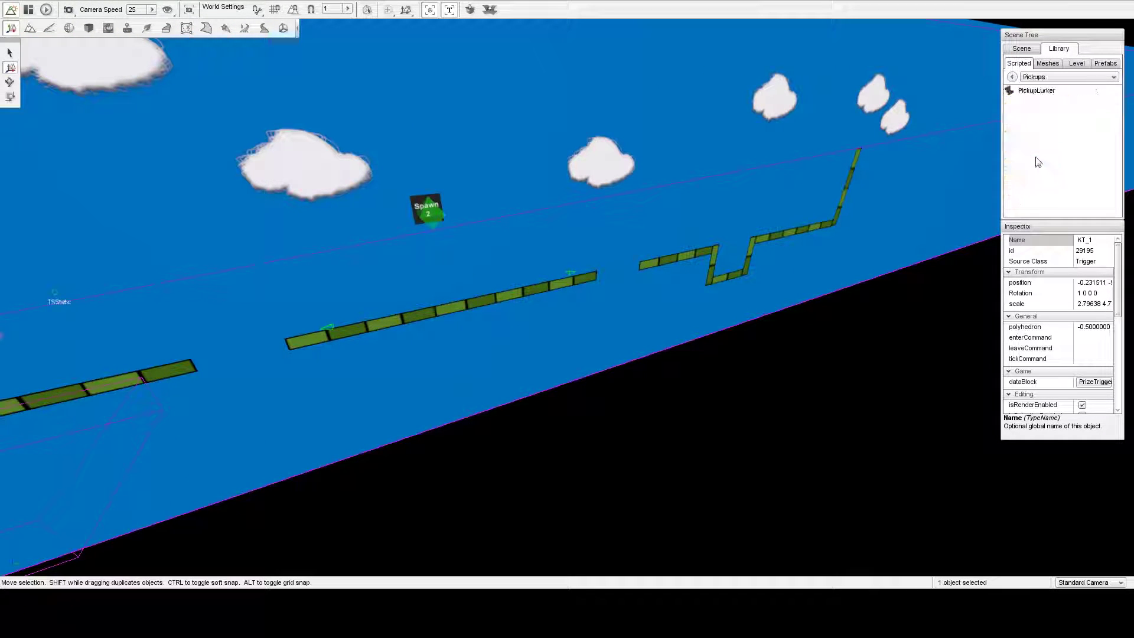
{"action": "left_click", "coordinate": [1012, 77]}
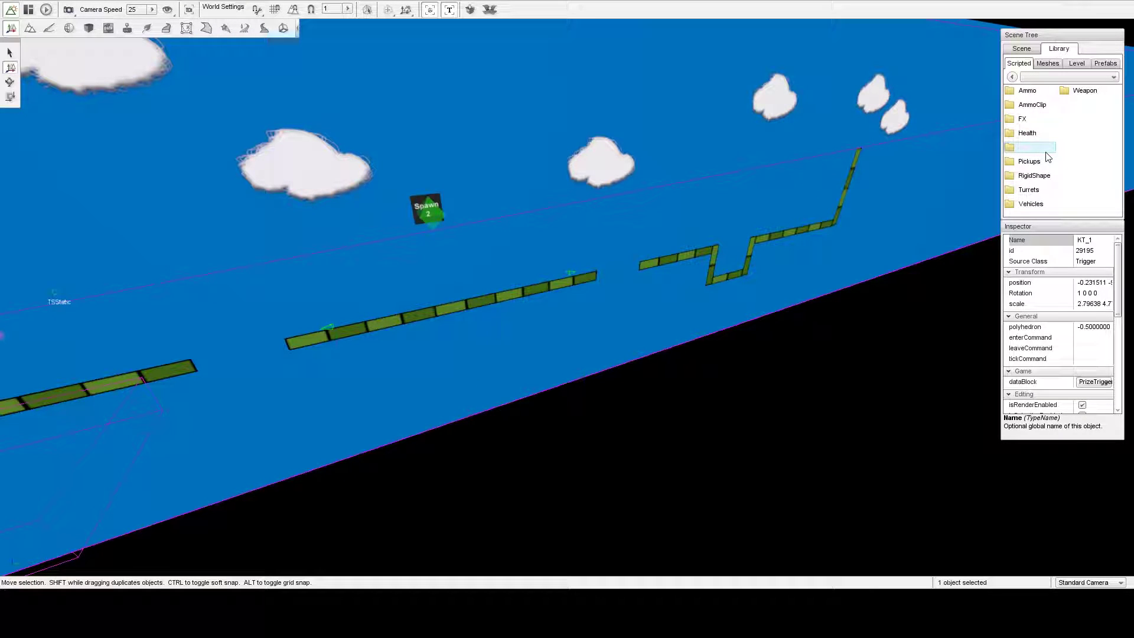
{"action": "double_click", "coordinate": [1032, 133]}
{"action": "mouse_move", "coordinate": [947, 171]}
{"action": "right_mouse_down"}
{"action": "mouse_move", "coordinate": [1004, 175]}
{"action": "mouse_move", "coordinate": [785, 200]}
{"action": "right_mouse_up"}
{"action": "left_click", "coordinate": [1037, 104]}
- Position the health kit in Right View just above the floor of the U-shaped pit, and return to the Standard Camera
{"action": "scroll", "coordinate": [787, 201], "scroll_direction": "down", "scroll_amount": 5}
{"action": "left_click", "coordinate": [1104, 582]}
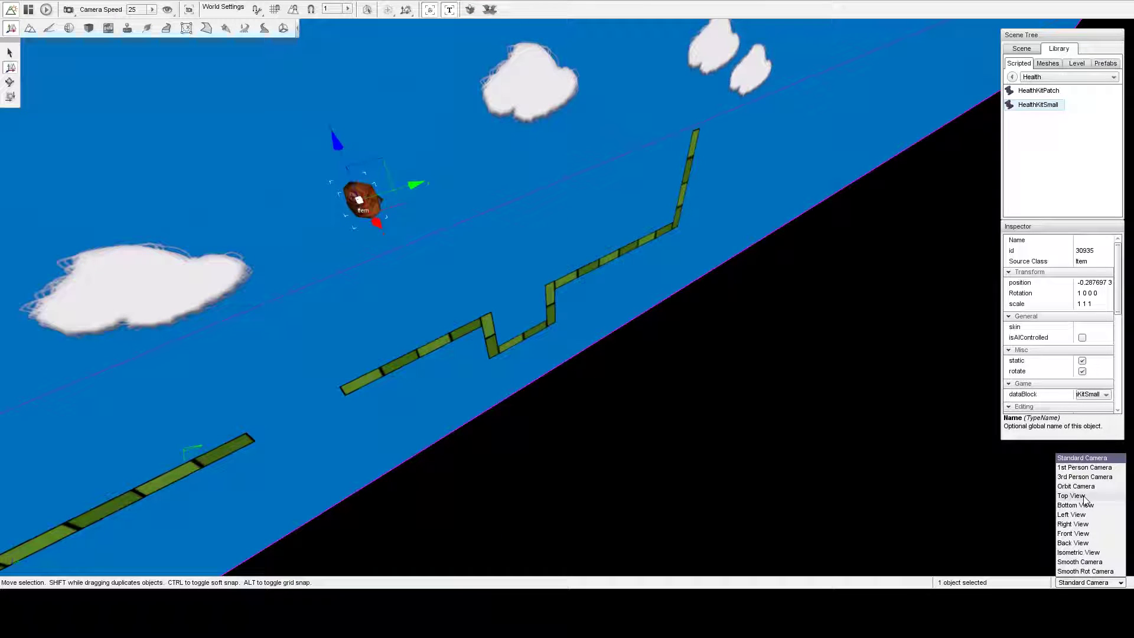
{"action": "left_click", "coordinate": [1072, 523]}
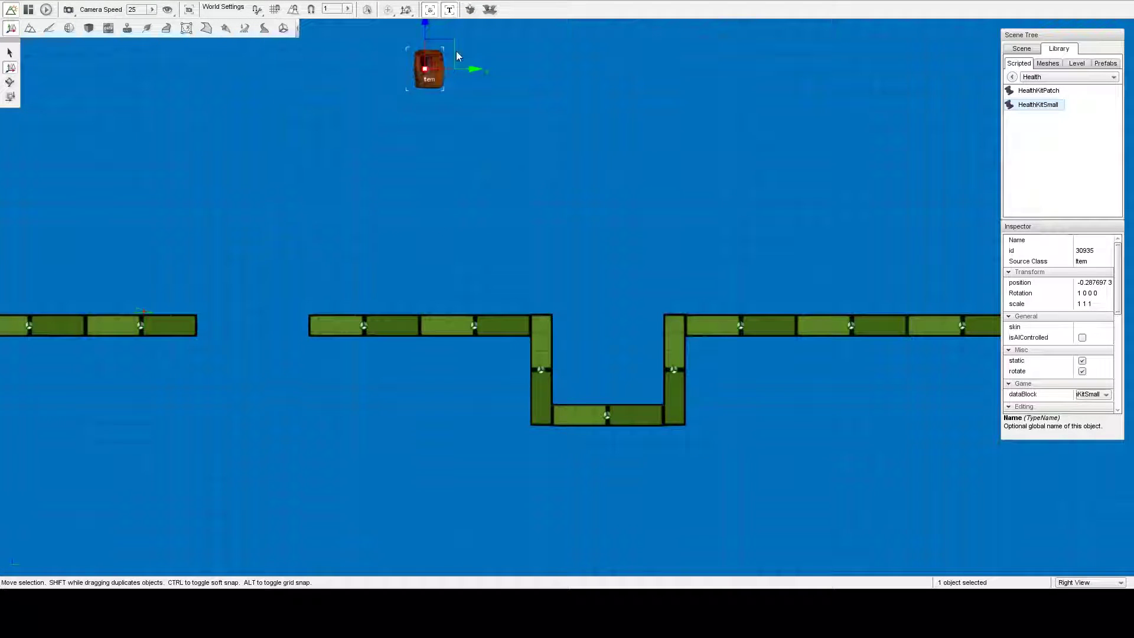
{"action": "left_click_drag", "start_coordinate": [633, 356], "coordinate": [630, 356]}
{"action": "left_click", "coordinate": [1108, 584]}
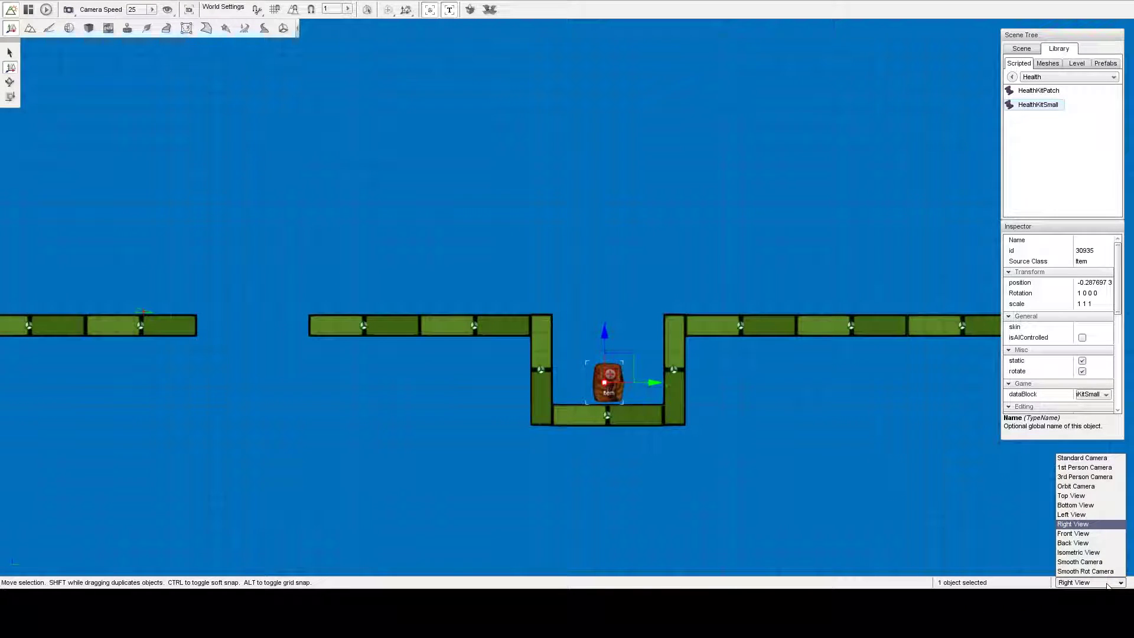
{"action": "left_click", "coordinate": [1094, 459]}
{"action": "right_click_drag", "start_coordinate": [576, 379], "coordinate": [575, 378]}
{"action": "right_click_drag", "start_coordinate": [974, 105], "coordinate": [975, 105]}
- Create a Water Block from the Environment category of the level library and name it WaterTest
{"action": "left_click", "coordinate": [1020, 49]}
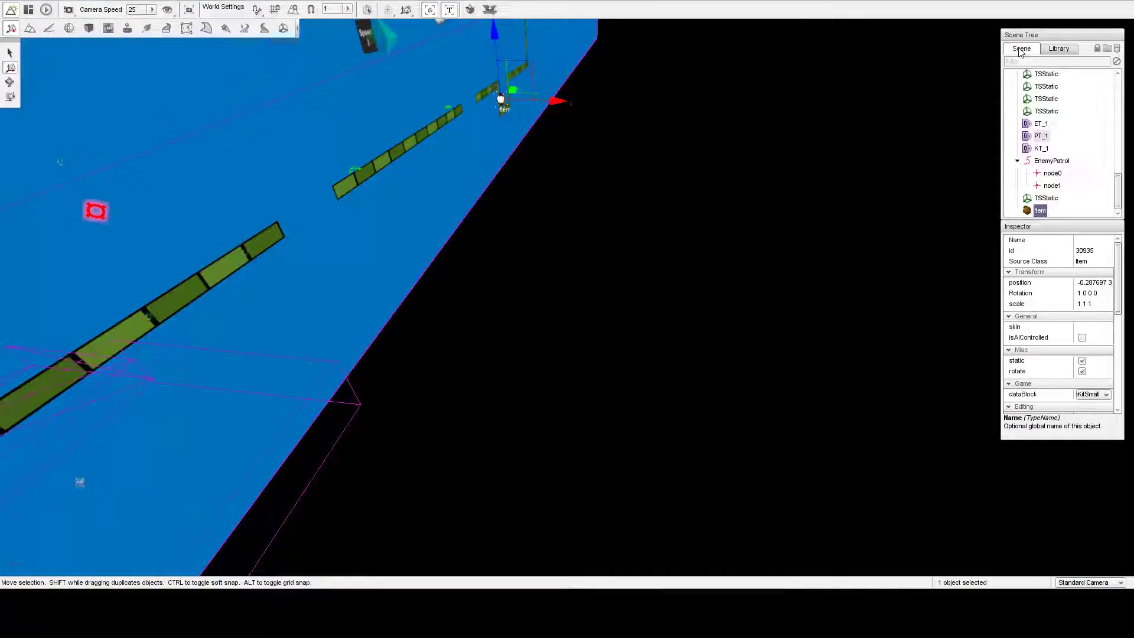
{"action": "left_click", "coordinate": [1057, 50]}
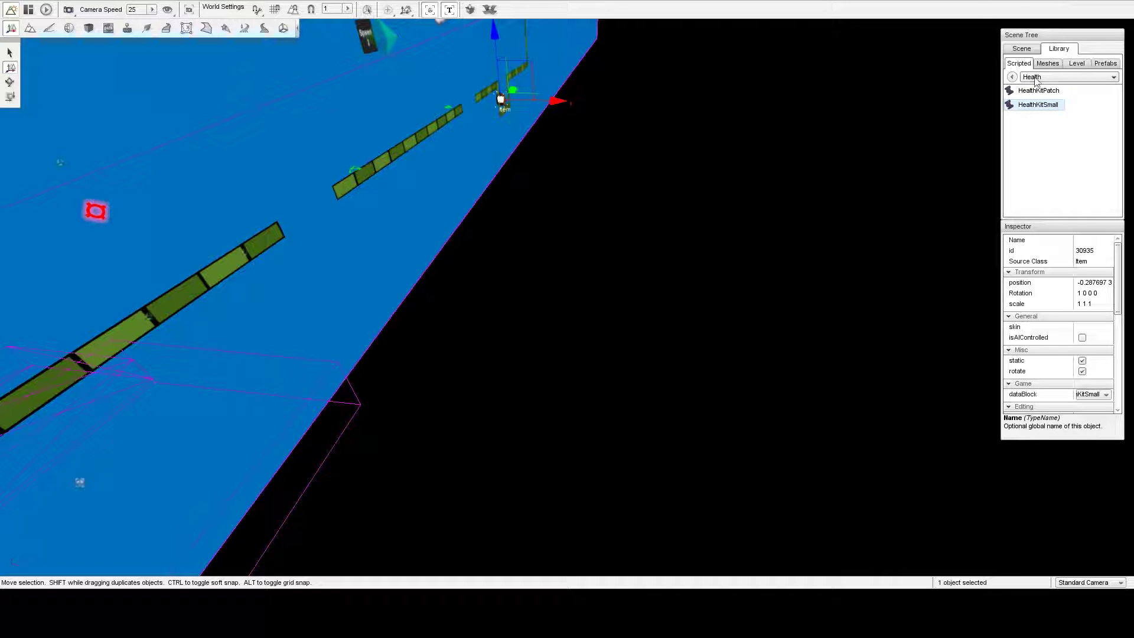
{"action": "left_click", "coordinate": [1011, 78]}
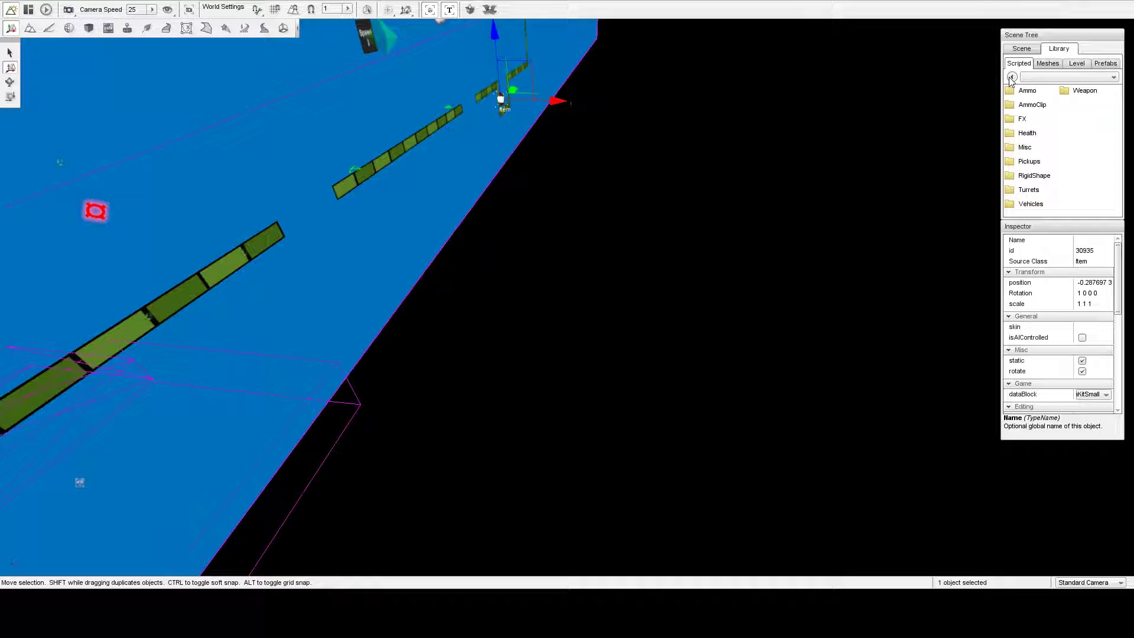
{"action": "left_click", "coordinate": [1075, 65]}
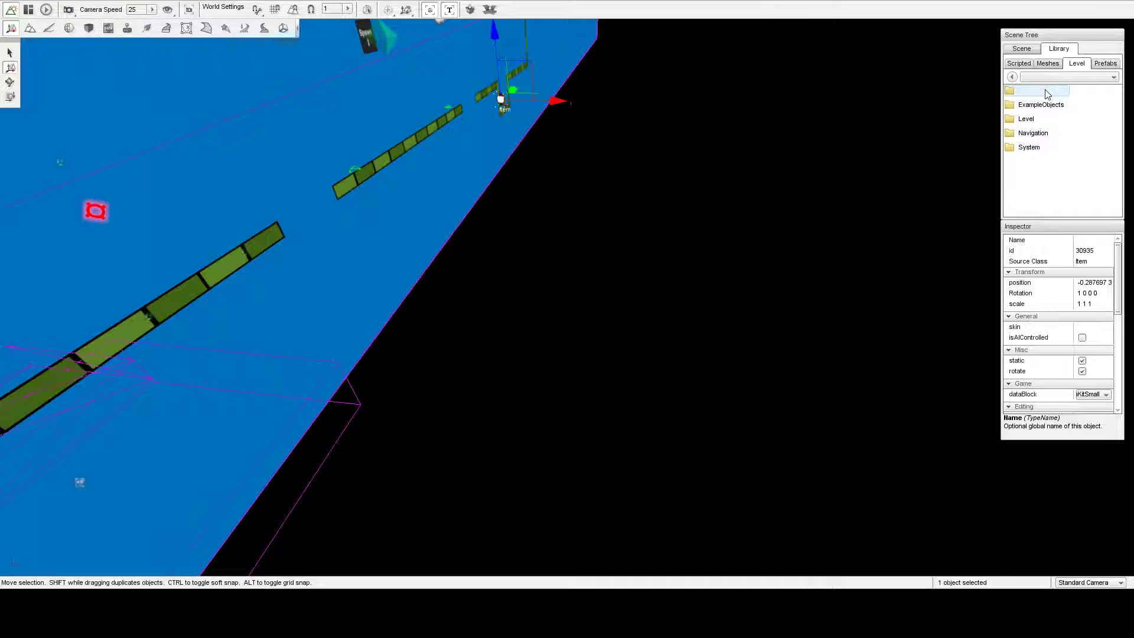
{"action": "double_click", "coordinate": [1042, 121]}
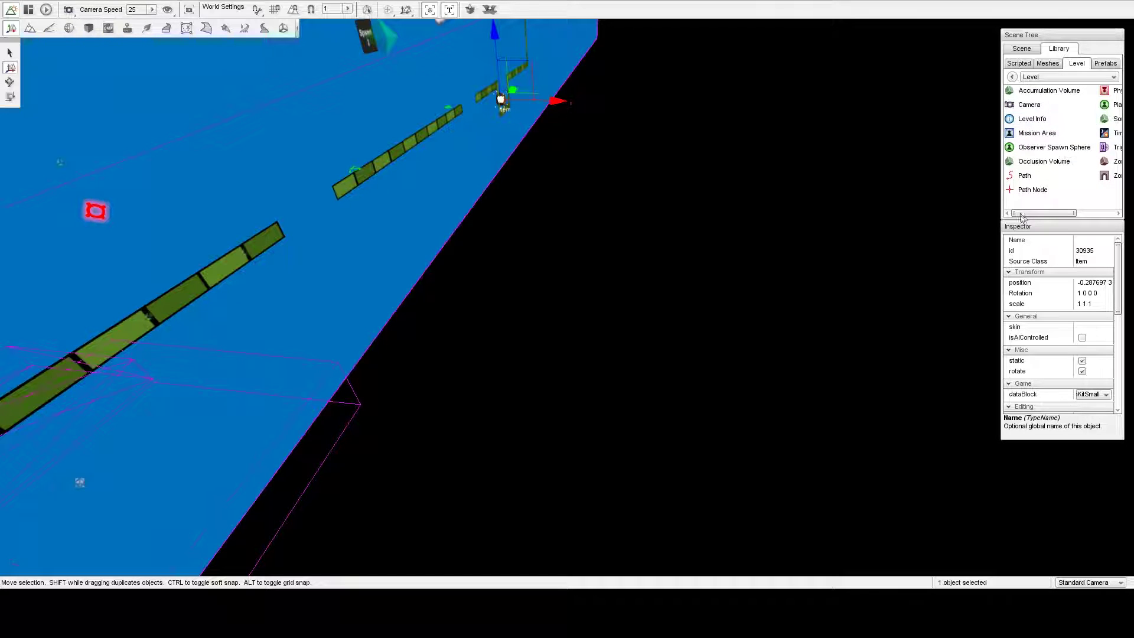
{"action": "left_click_drag", "start_coordinate": [1021, 216], "coordinate": [1057, 215]}
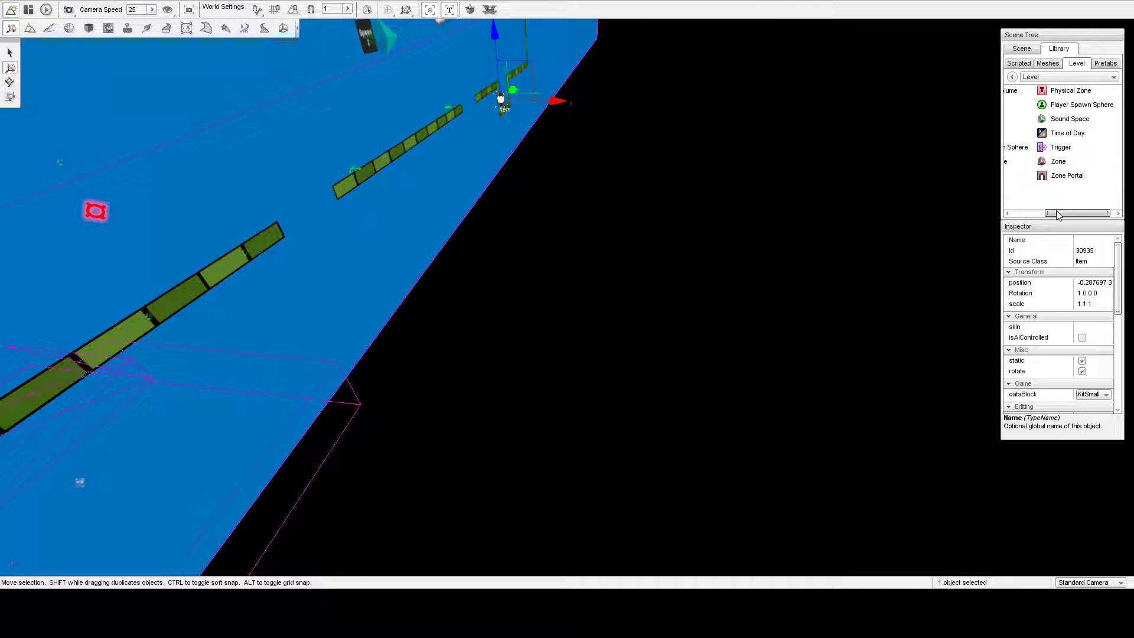
{"action": "left_click", "coordinate": [1039, 77]}
{"action": "left_click", "coordinate": [1042, 87]}
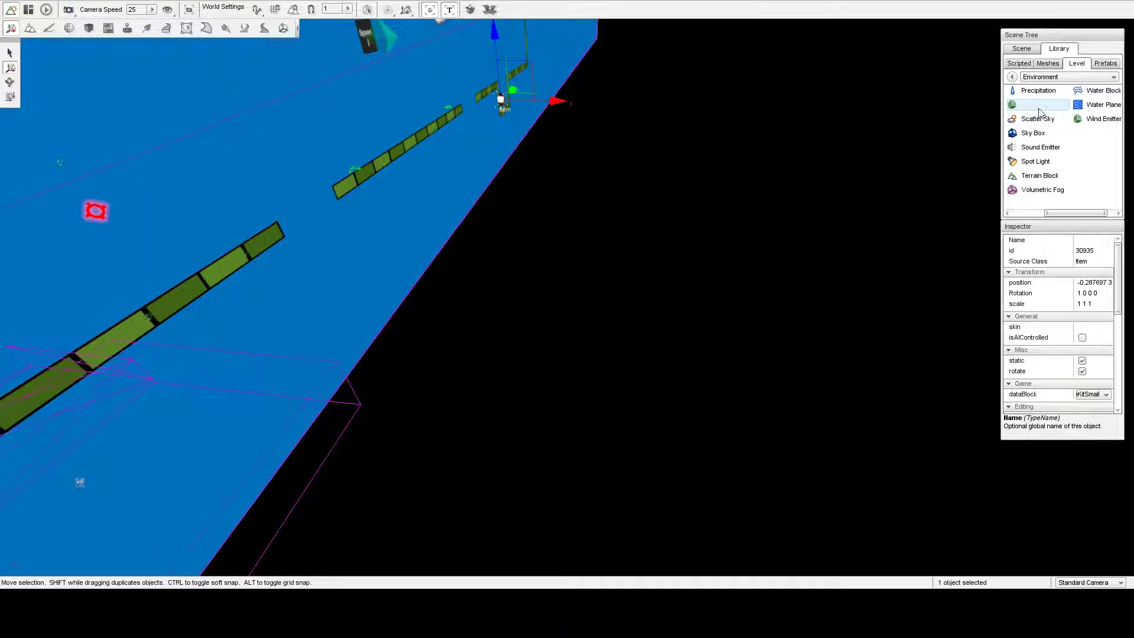
{"action": "left_click", "coordinate": [1101, 92]}
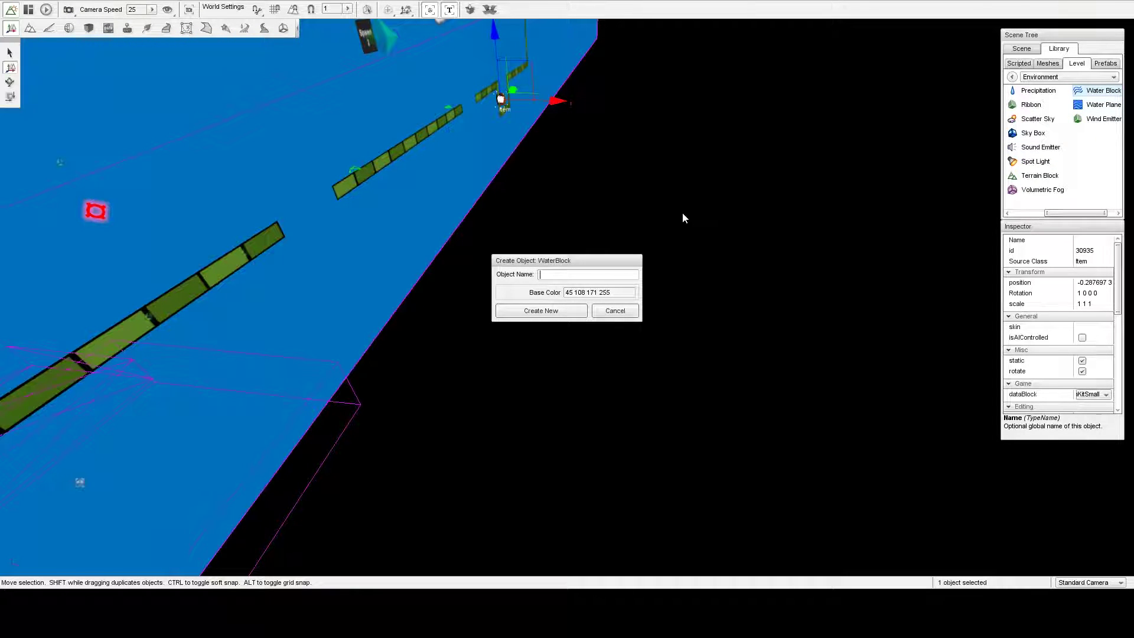
{"action": "type", "text": "WaterTest"}
{"action": "left_click", "coordinate": [550, 316]}
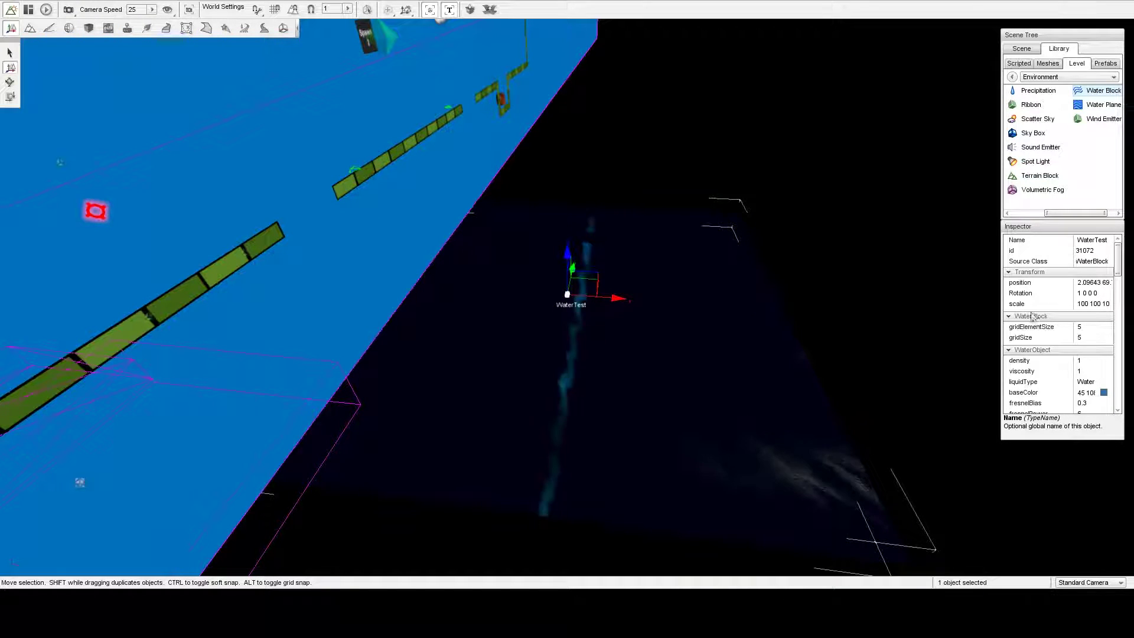
- Set the WaterTest block's scale to 10 10 10 and raise it to platform height at the gap before the pit section
{"action": "left_click", "coordinate": [1089, 305]}
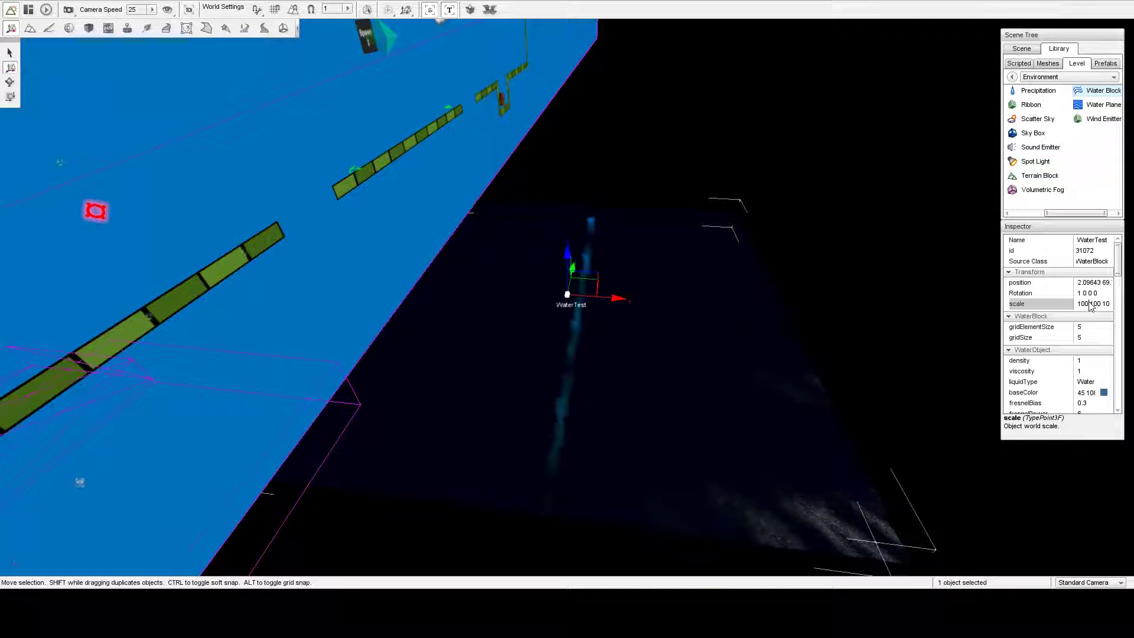
{"action": "key", "text": "BackSpace"}
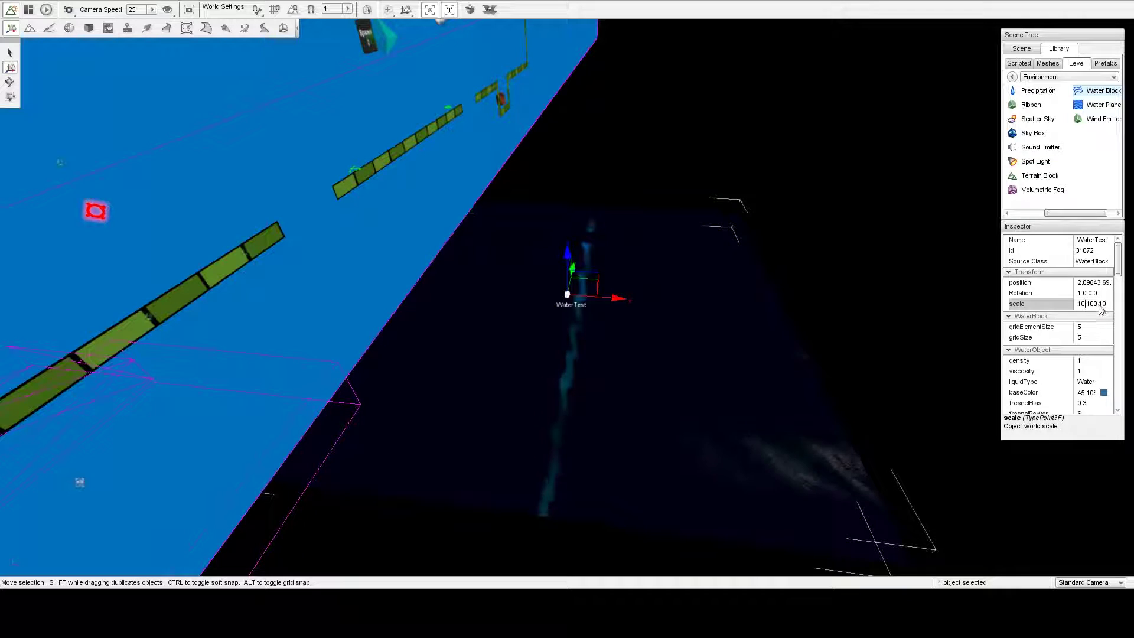
{"action": "key", "text": "BackSpace"}
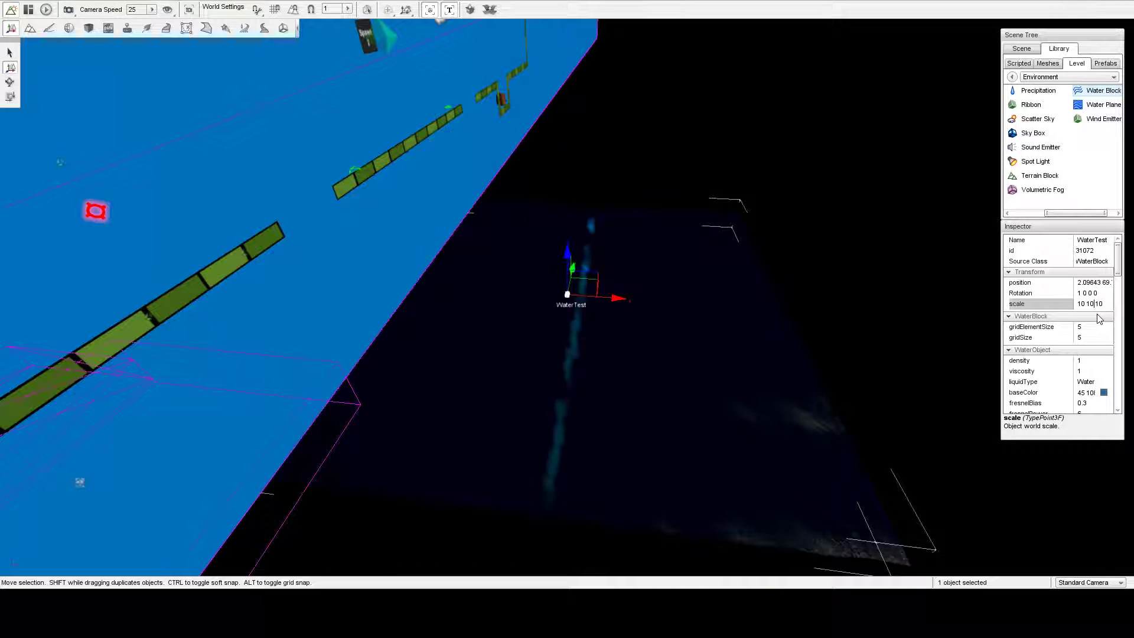
{"action": "key", "text": "Return"}
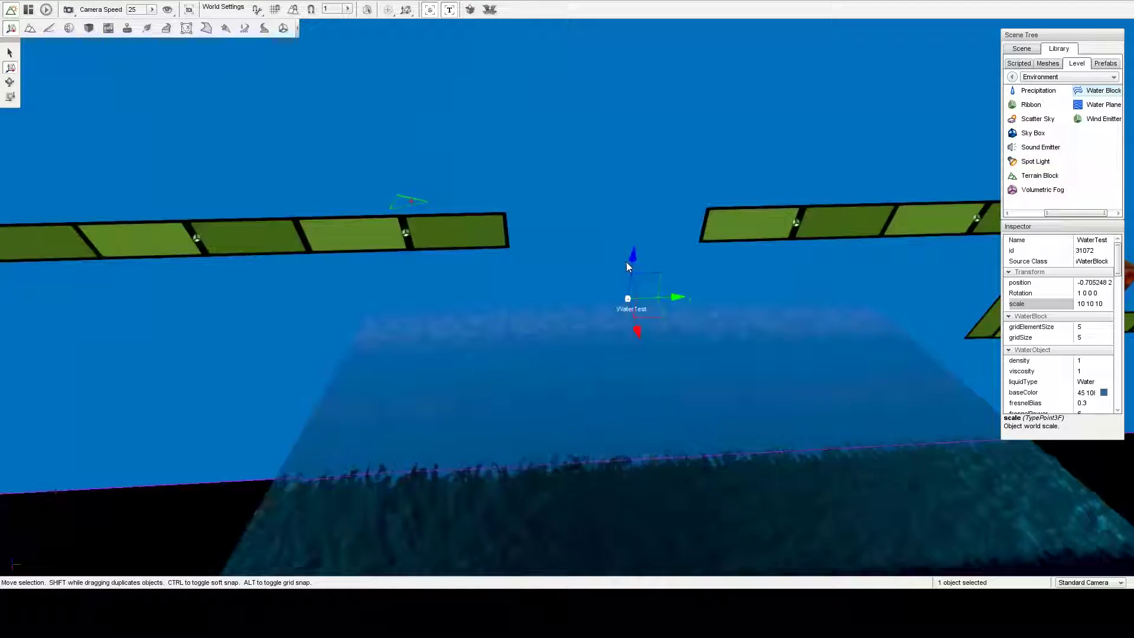
{"action": "left_click_drag", "start_coordinate": [629, 262], "coordinate": [648, 165]}
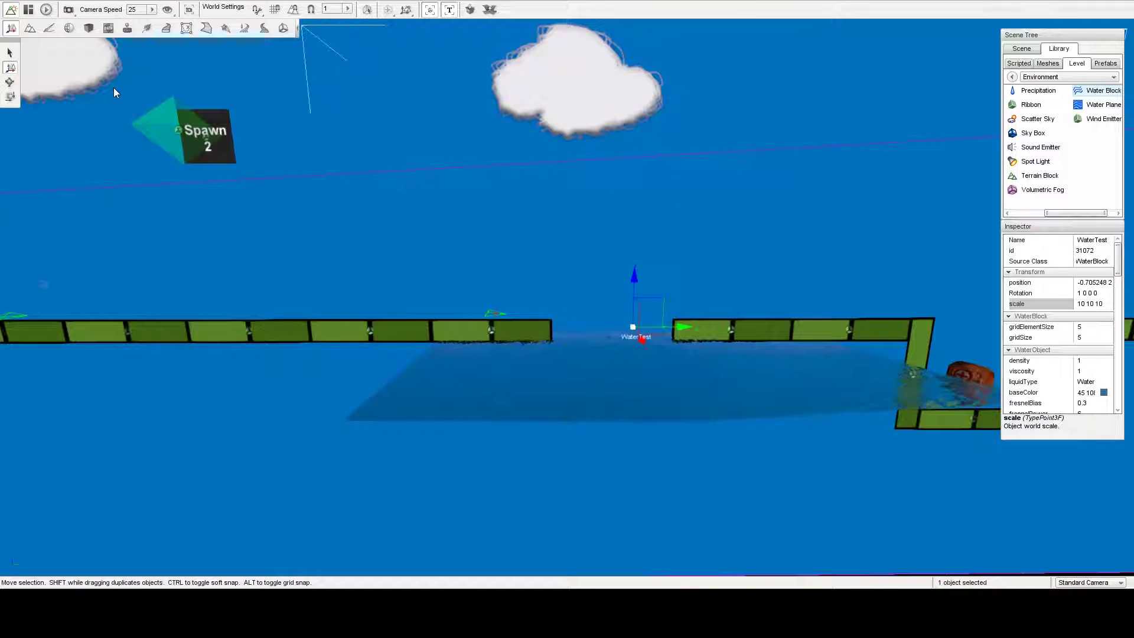
- Start a play-test, hit the prize box near Spawn 1, and collect the Lurker it releases
{"action": "key", "text": "F11"}
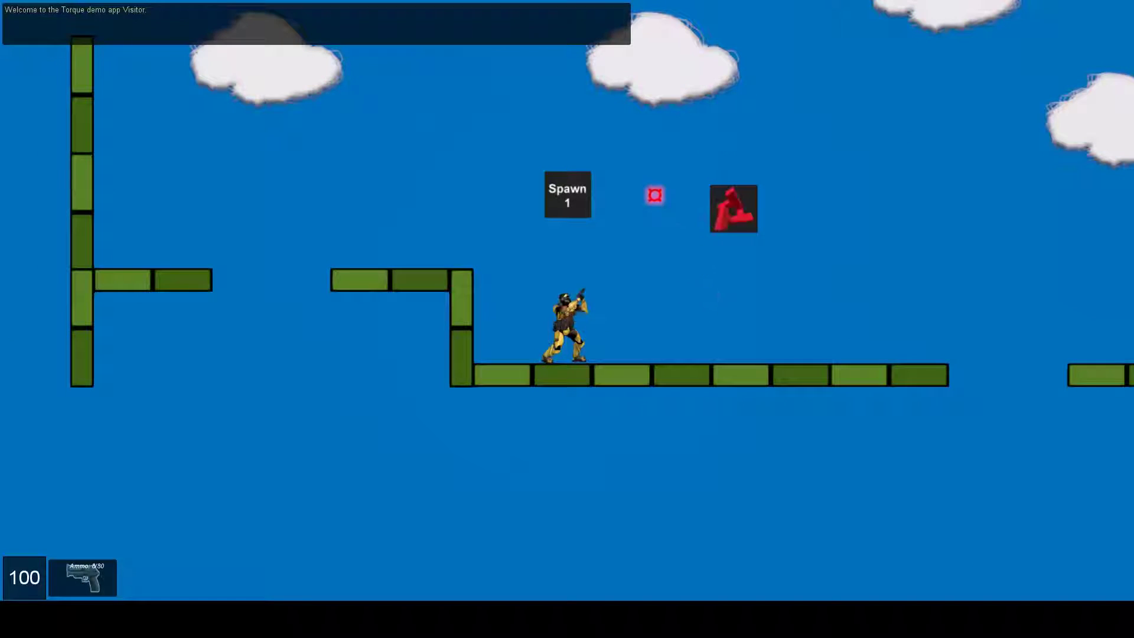
{"action": "key", "text": "a"}
{"action": "key", "text": "d"}
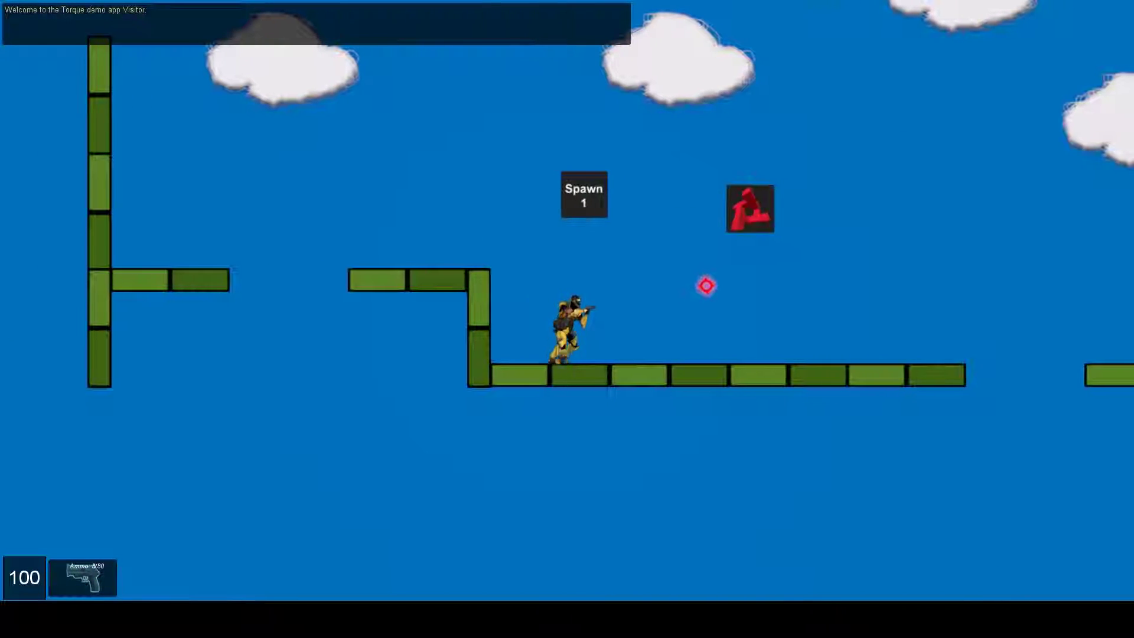
{"action": "key", "text": "d"}
{"action": "key", "text": "d"}
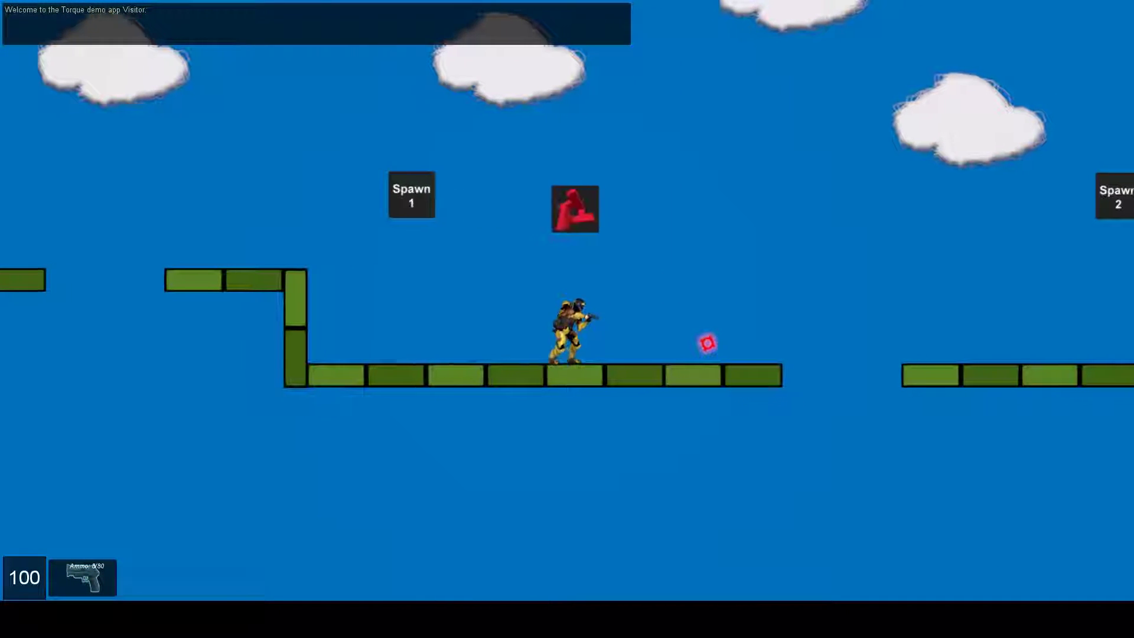
{"action": "key", "text": "space"}
{"action": "key", "text": "d"}
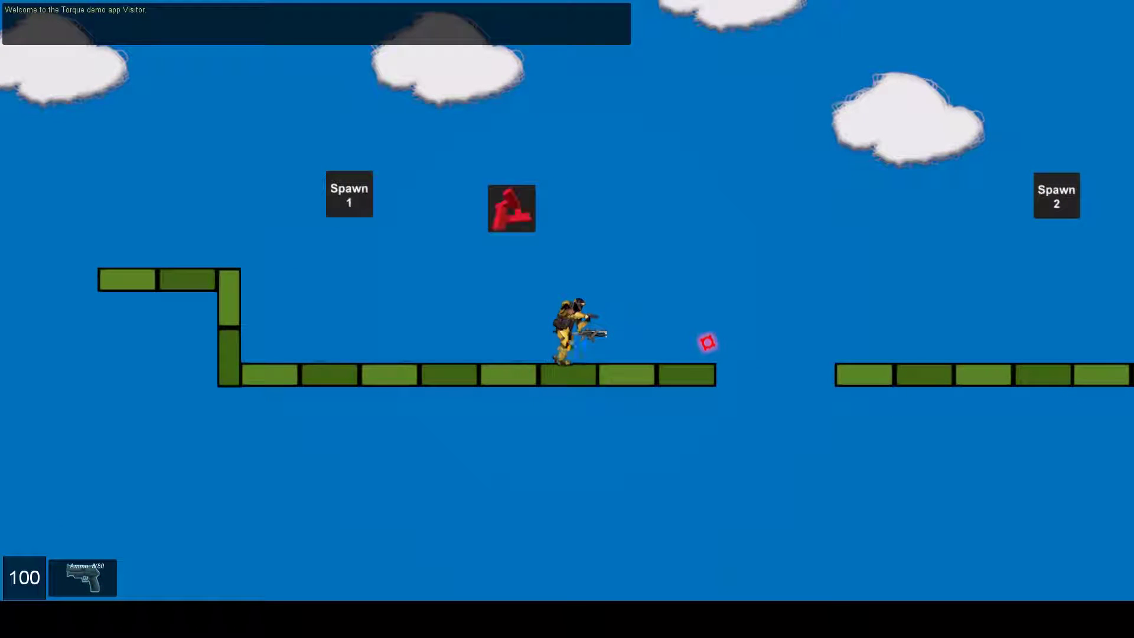
{"action": "key", "text": "d"}
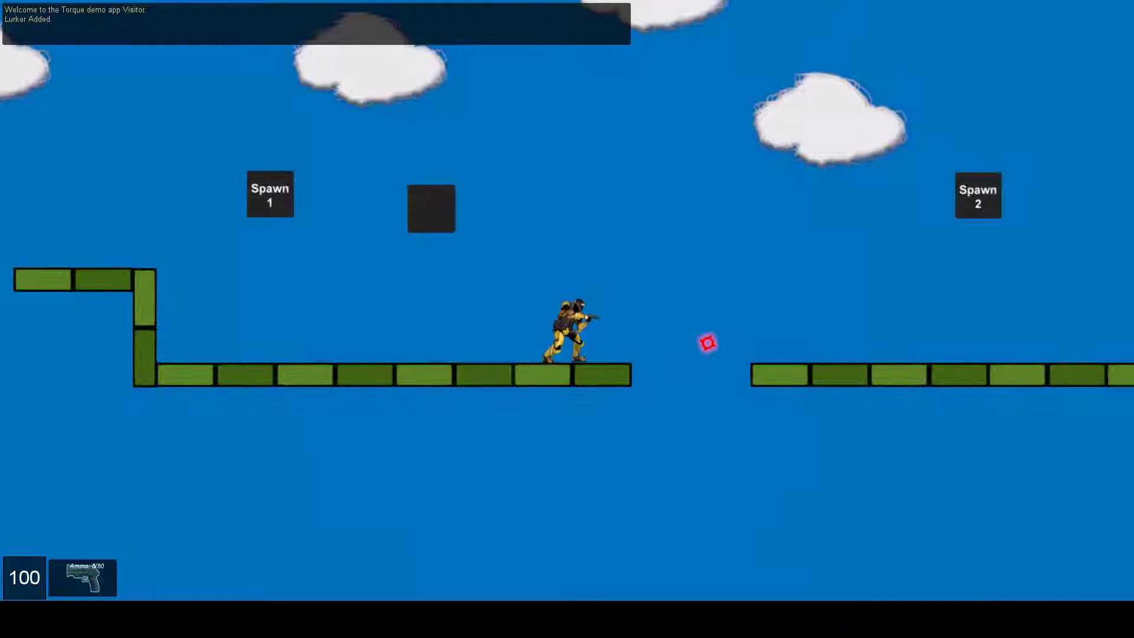
- Jump the first gap, run past Spawn 2 to near the water gap, and turn back toward the enemies
{"action": "key", "text": "space"}
{"action": "key", "text": "d"}
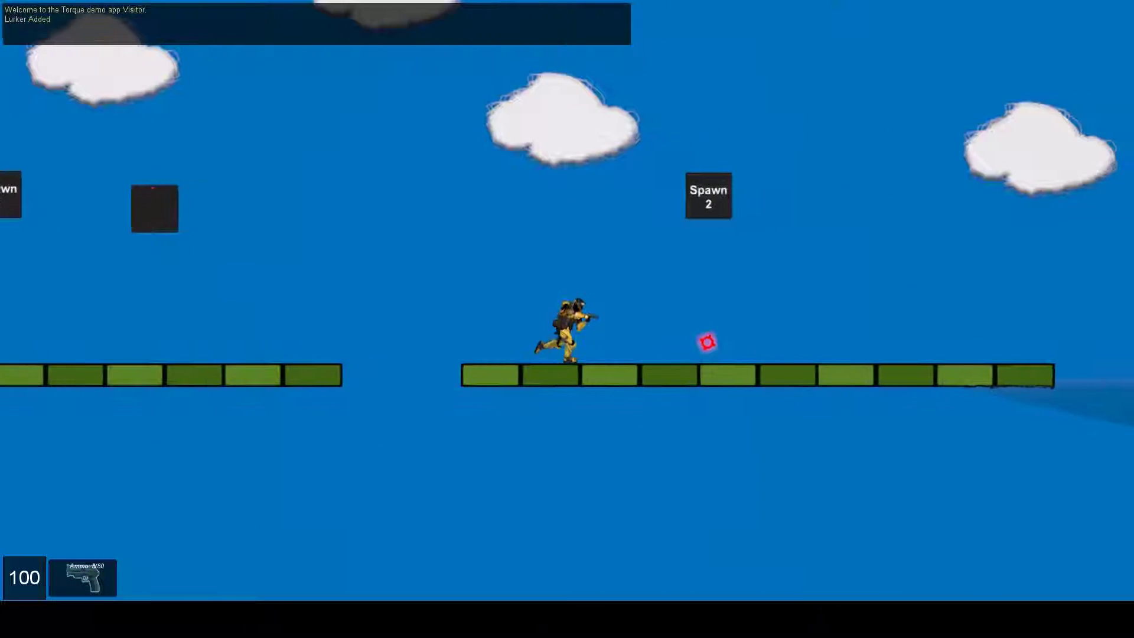
{"action": "key", "text": "d"}
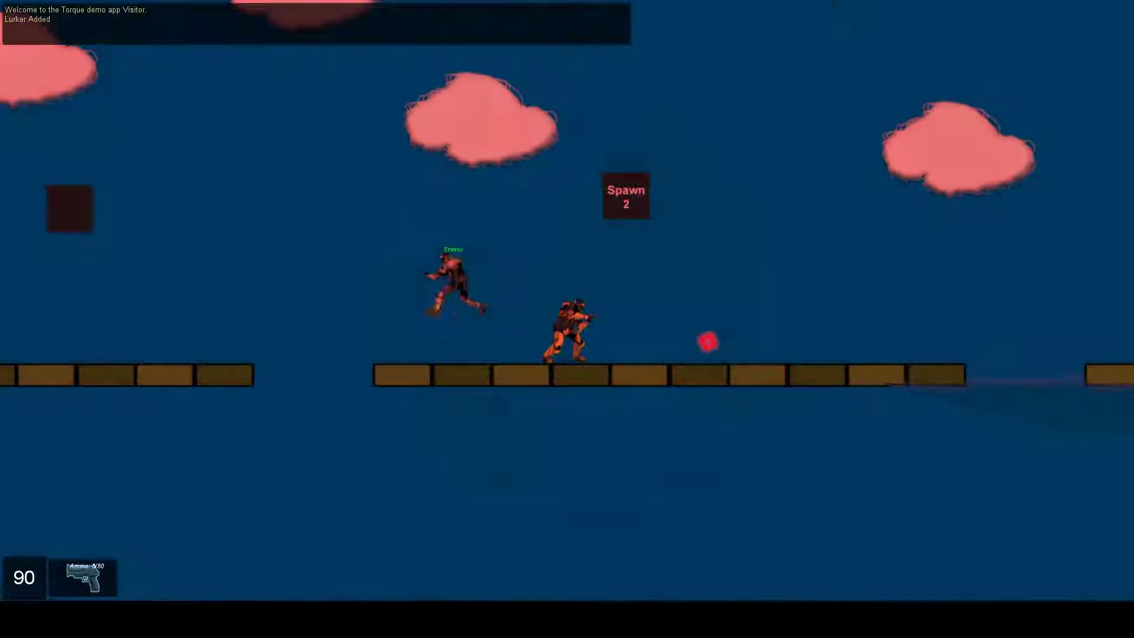
{"action": "key", "text": "d"}
{"action": "key", "text": "a"}
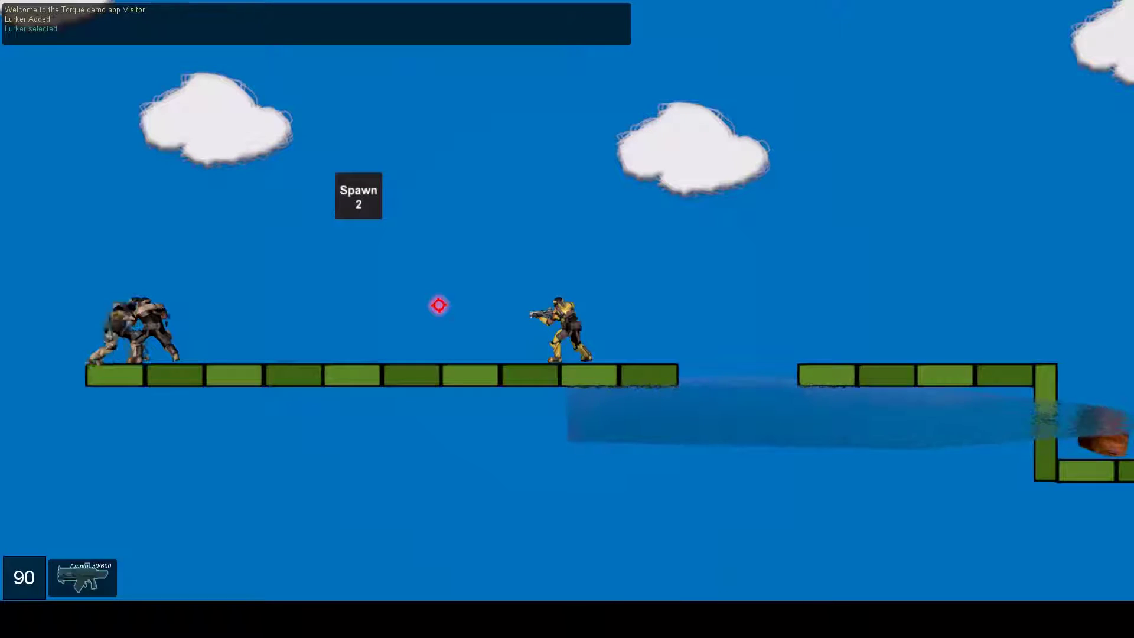
- Shoot the Lurker at the approaching enemies from the platform edge beside the water
{"action": "left_click", "coordinate": [438, 306]}
{"action": "key", "text": "d"}
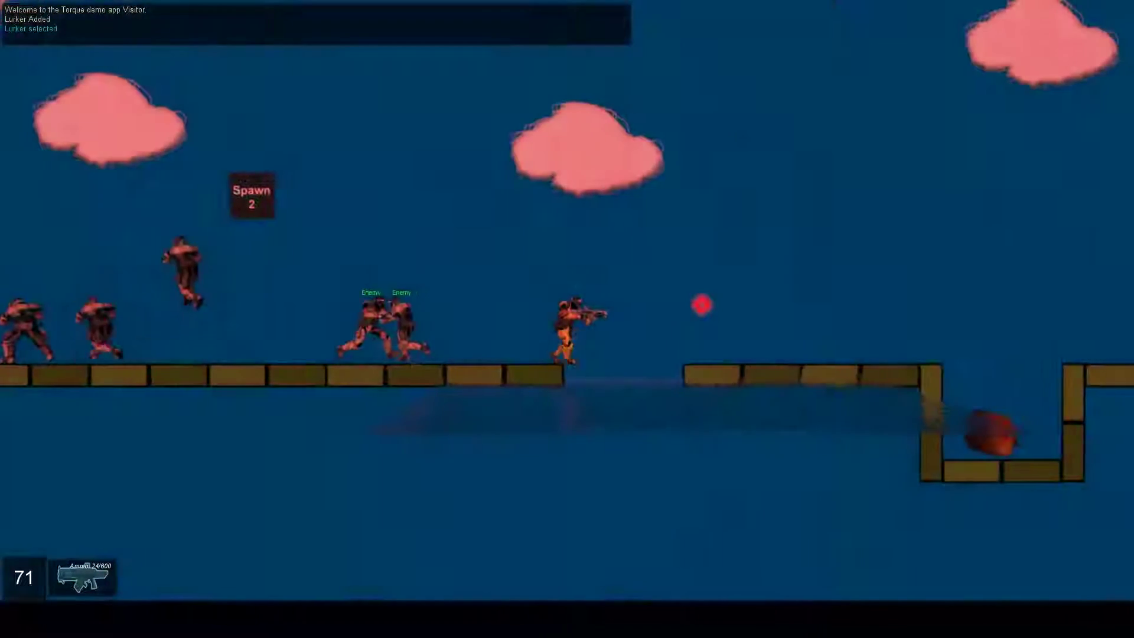
{"action": "key", "text": "a"}
{"action": "left_click", "coordinate": [439, 305]}
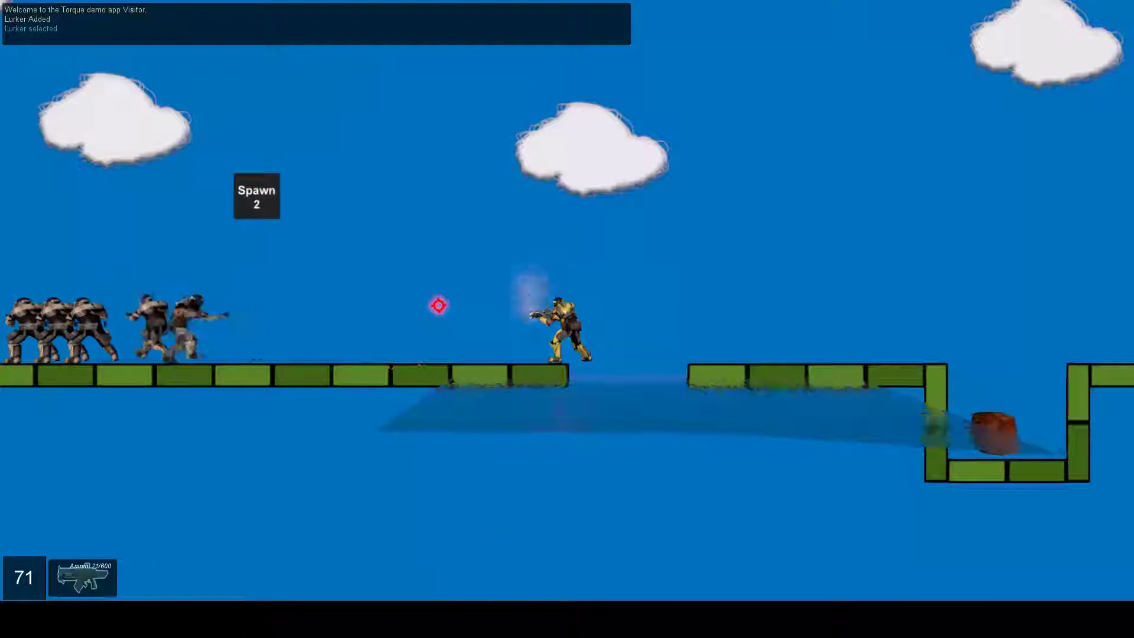
{"action": "key", "text": "a"}
{"action": "left_click", "coordinate": [439, 305]}
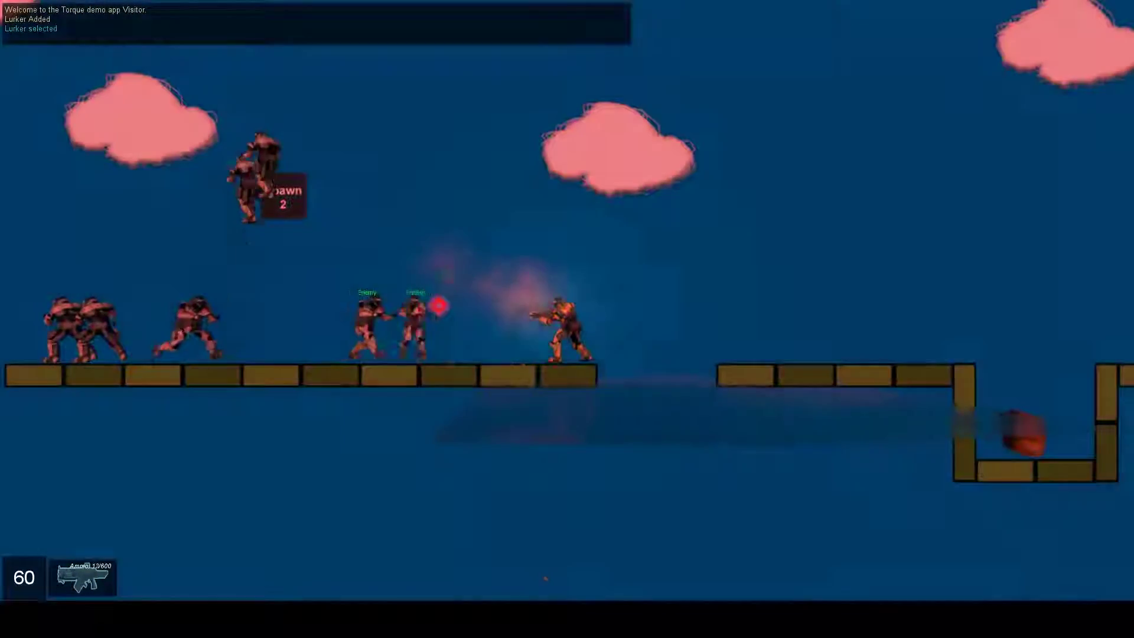
- Jump back and forth across the water gap to test whether the enemies follow the player
{"action": "key", "text": "d"}
{"action": "key", "text": "space"}
{"action": "key", "text": "a"}
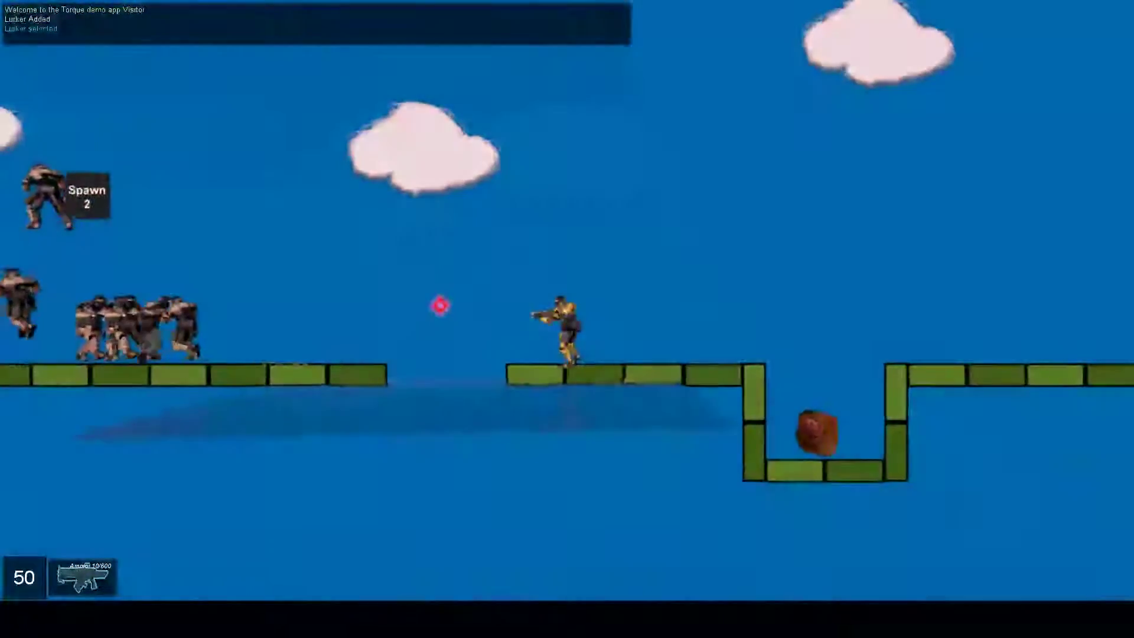
{"action": "key", "text": "a"}
{"action": "key", "text": "space"}
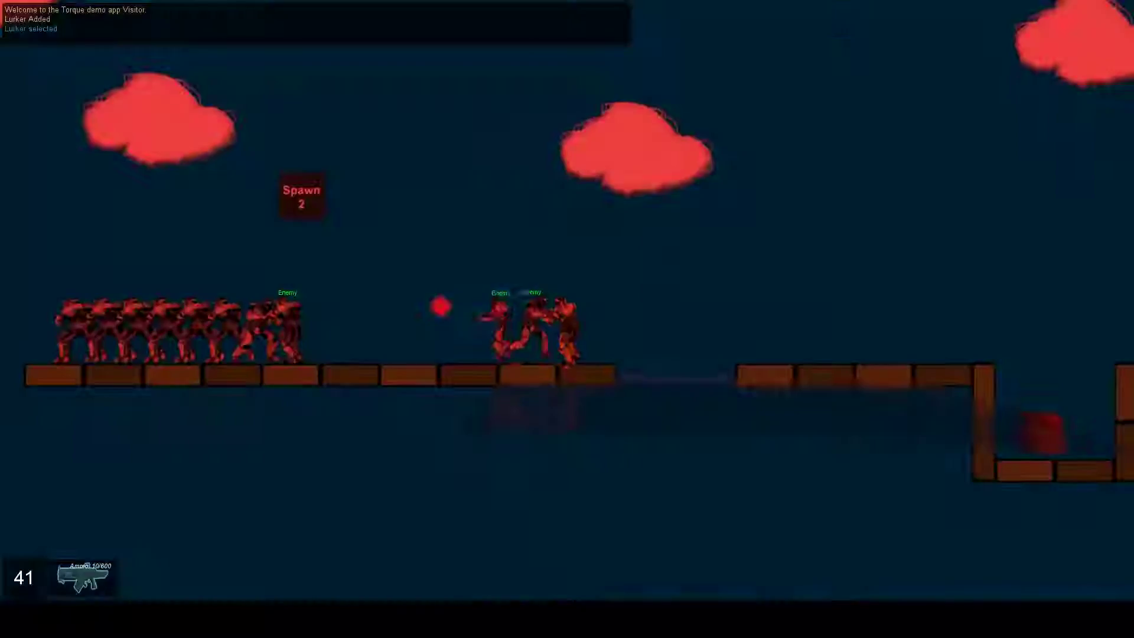
{"action": "key", "text": "d"}
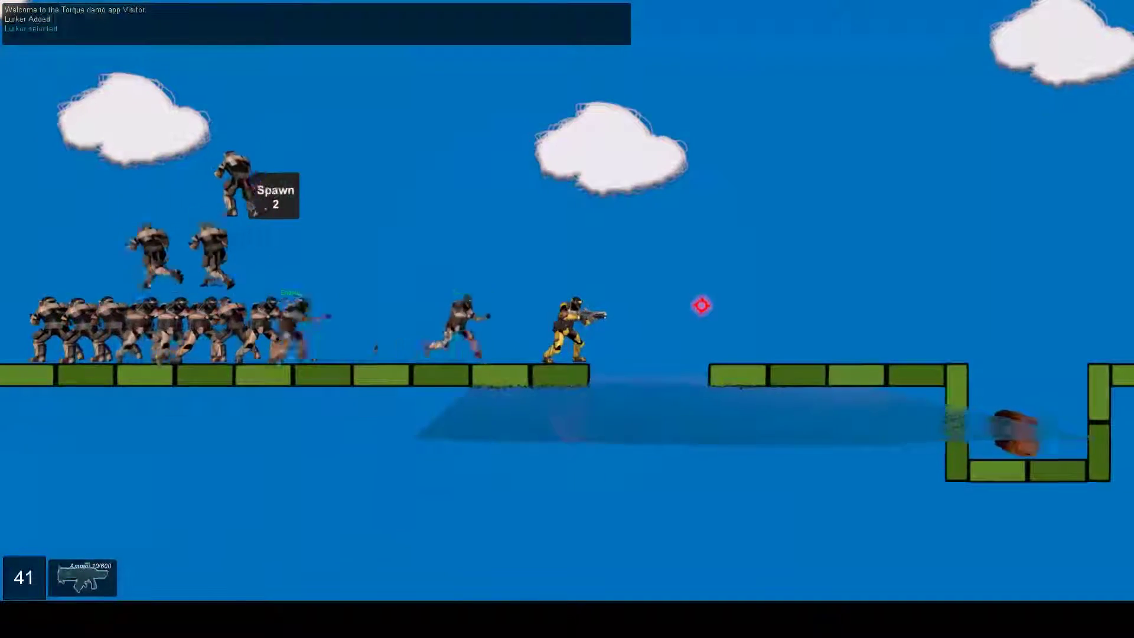
{"action": "key", "text": "space"}
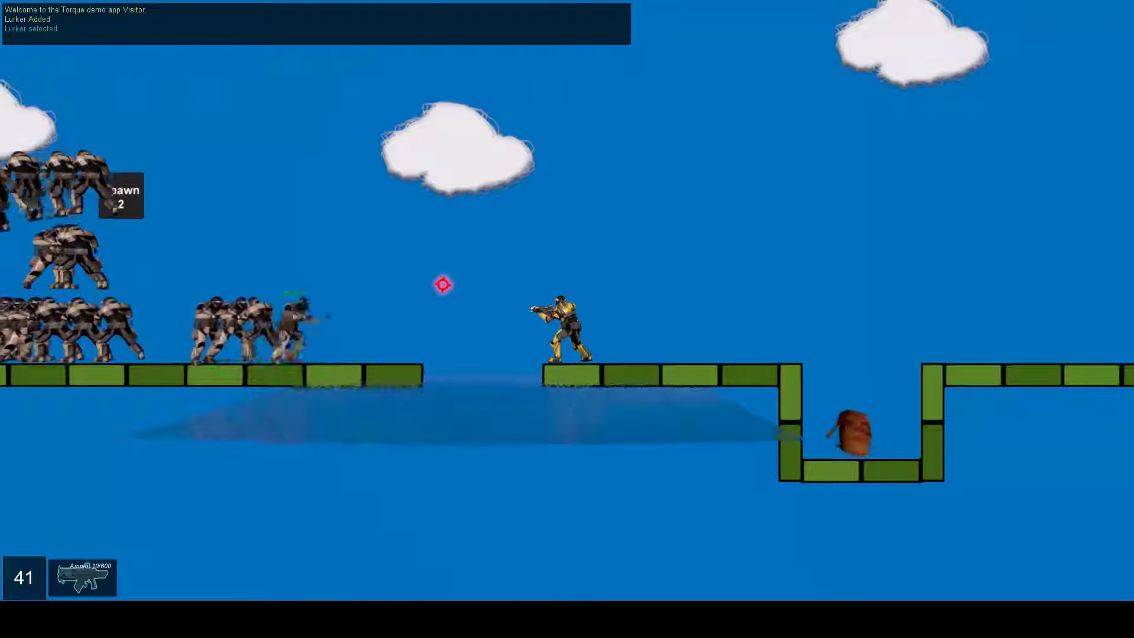
- Return to the world editor and move the ET_1 trigger across the first gap to the end of the preceding platform
{"action": "key", "text": "F11"}
{"action": "left_click", "coordinate": [584, 273]}
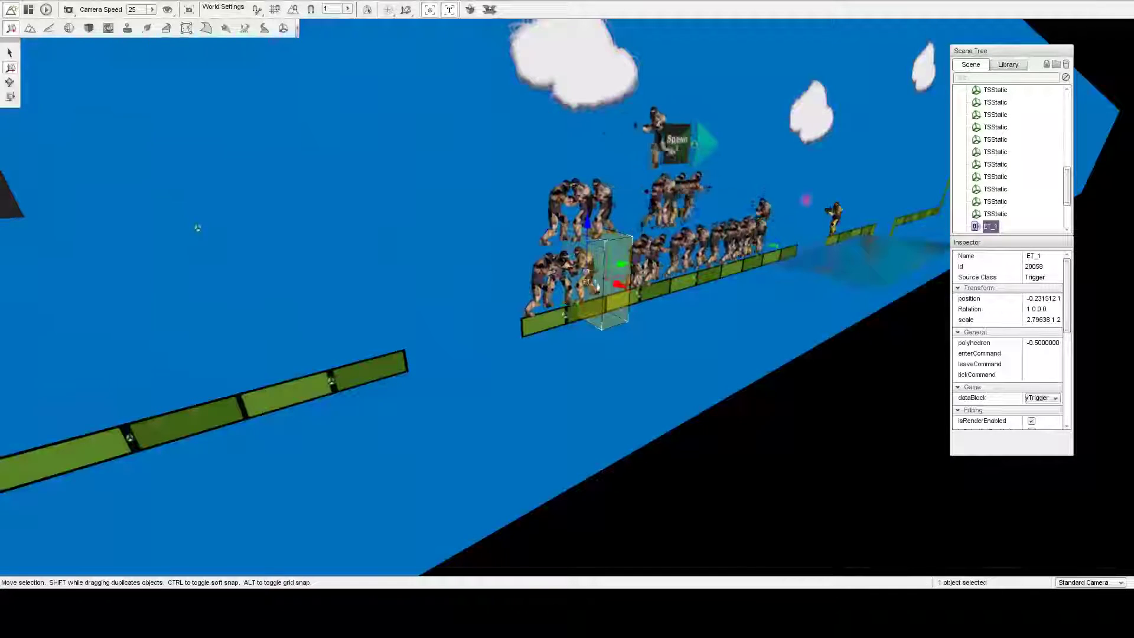
{"action": "left_click_drag", "start_coordinate": [617, 269], "coordinate": [422, 299]}
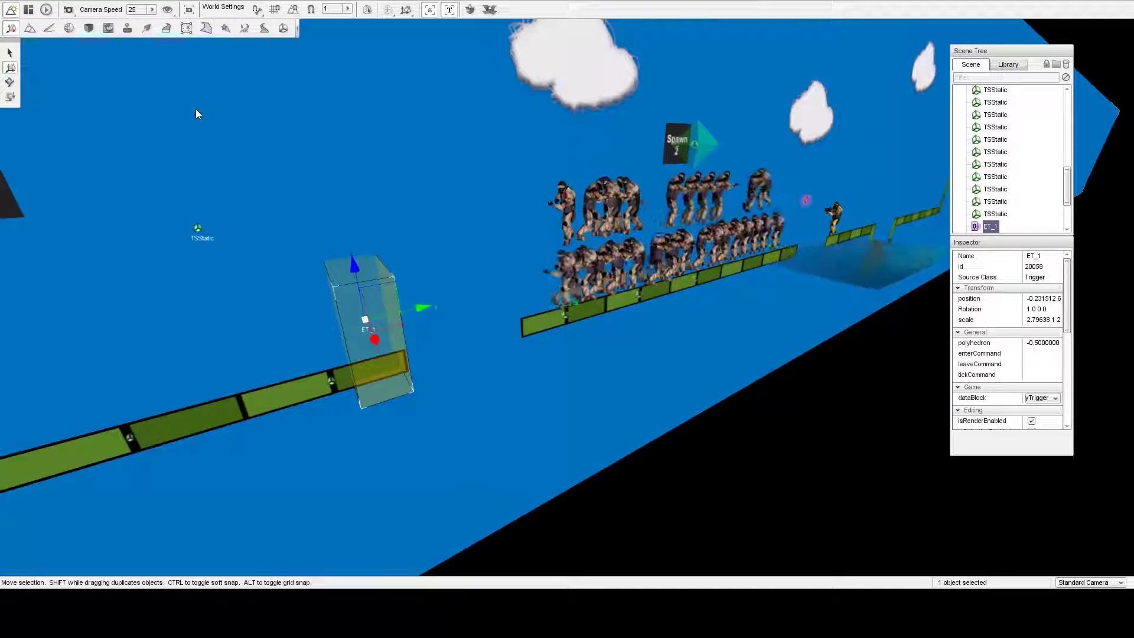
- Play-test the level with the moved trigger, hitting the prize box and collecting the released Lurker
{"action": "key", "text": "F11"}
{"action": "key", "text": "d"}
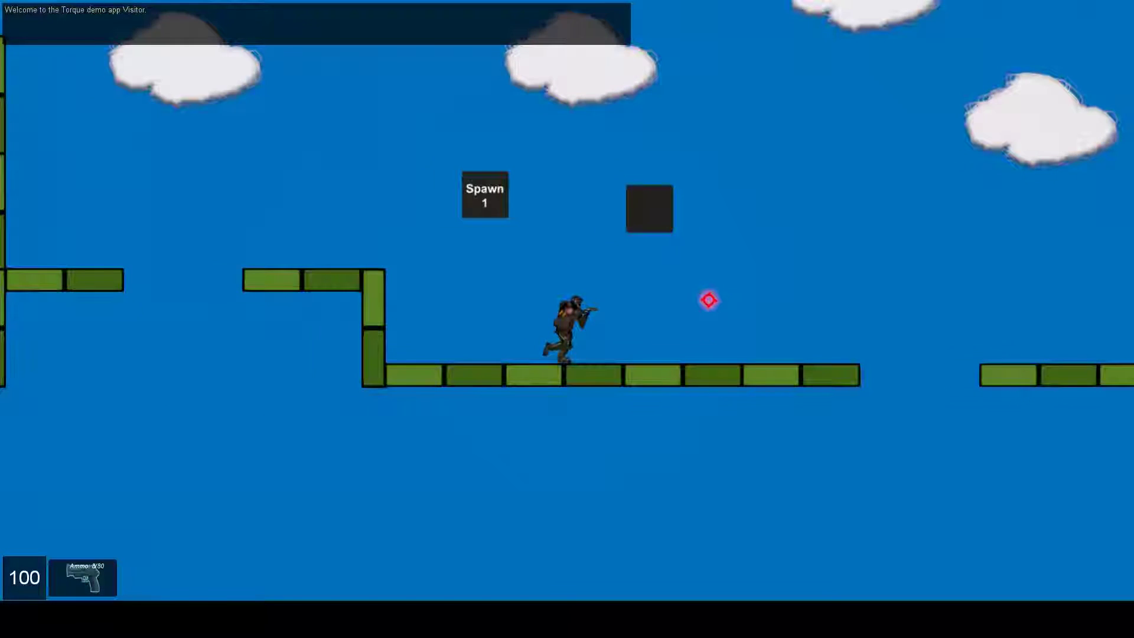
{"action": "key", "text": "space"}
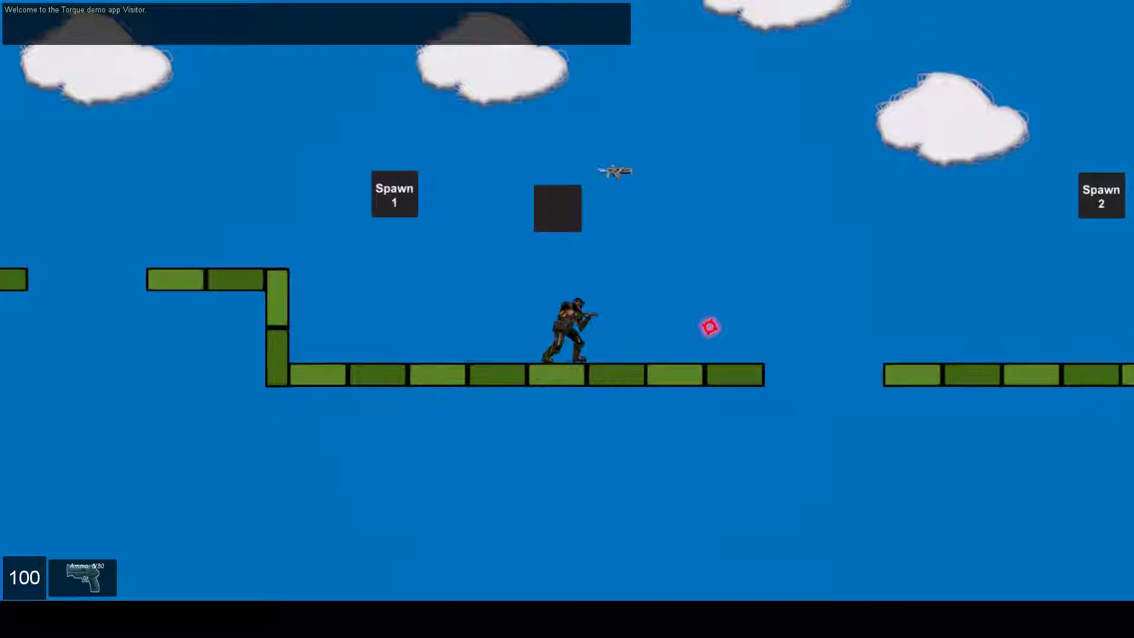
{"action": "key", "text": "d"}
{"action": "key", "text": "d"}
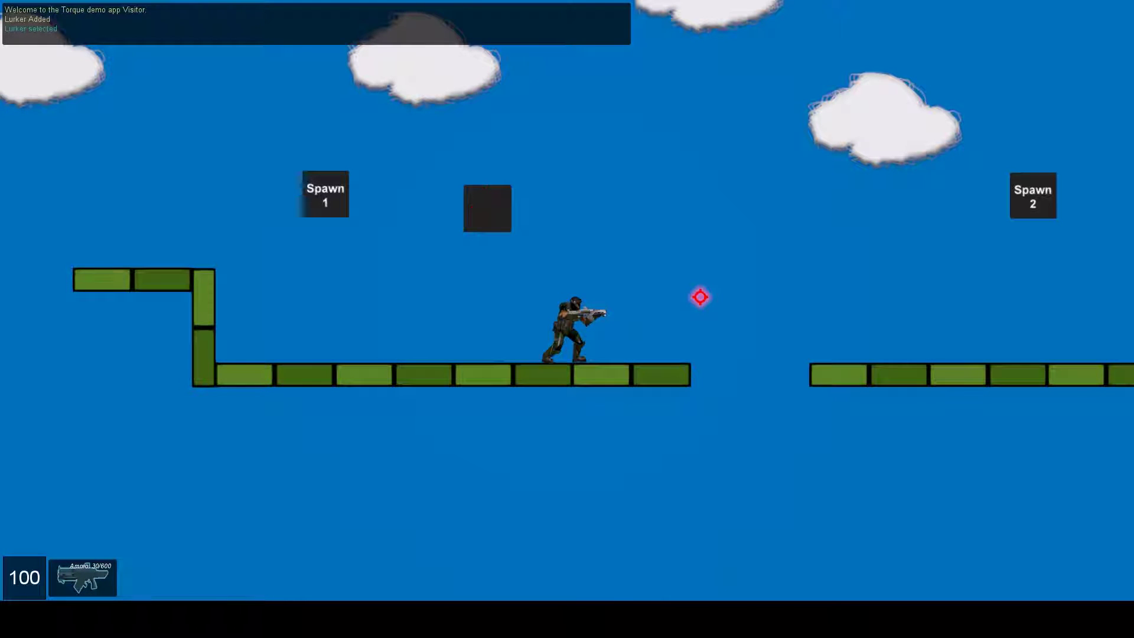
- Cross the first gap firing at the spawned enemy, jump the water gap, and collect the health kit in the pit
{"action": "key", "text": "d"}
{"action": "key", "text": "space"}
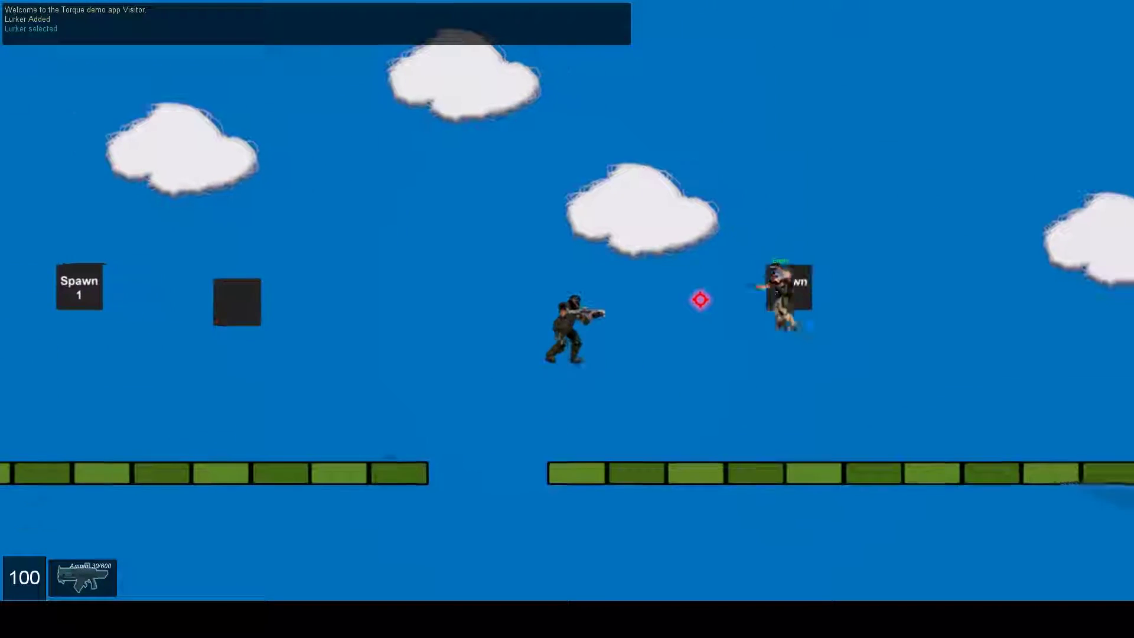
{"action": "left_click", "coordinate": [700, 301]}
{"action": "key", "text": "space"}
{"action": "key", "text": "d"}
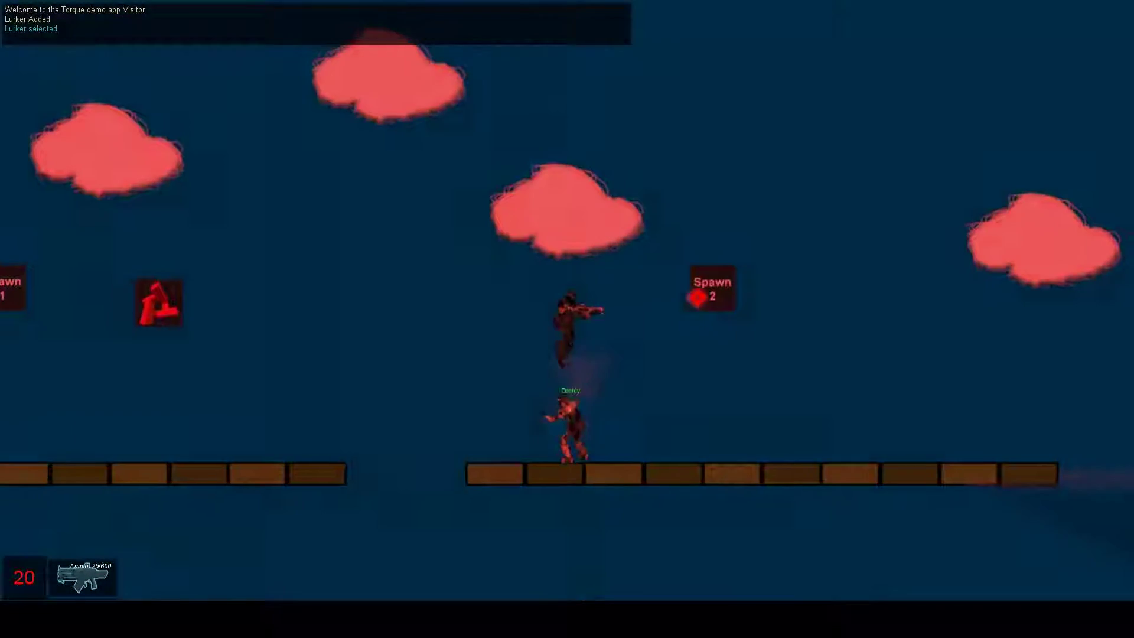
{"action": "key", "text": "d"}
{"action": "key", "text": "space"}
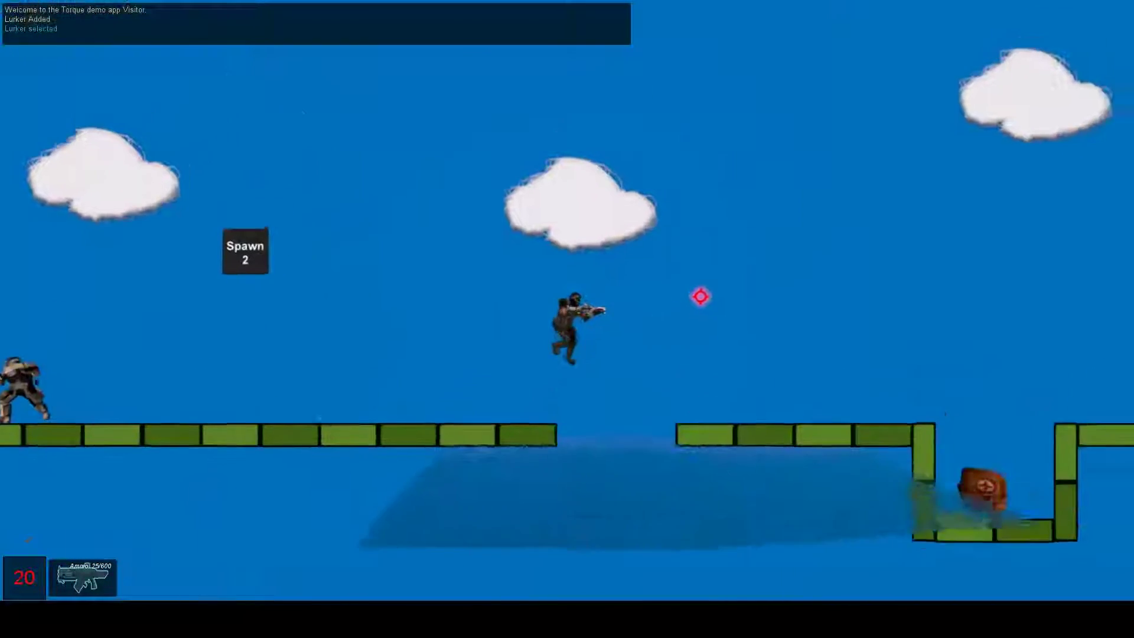
{"action": "key", "text": "d"}
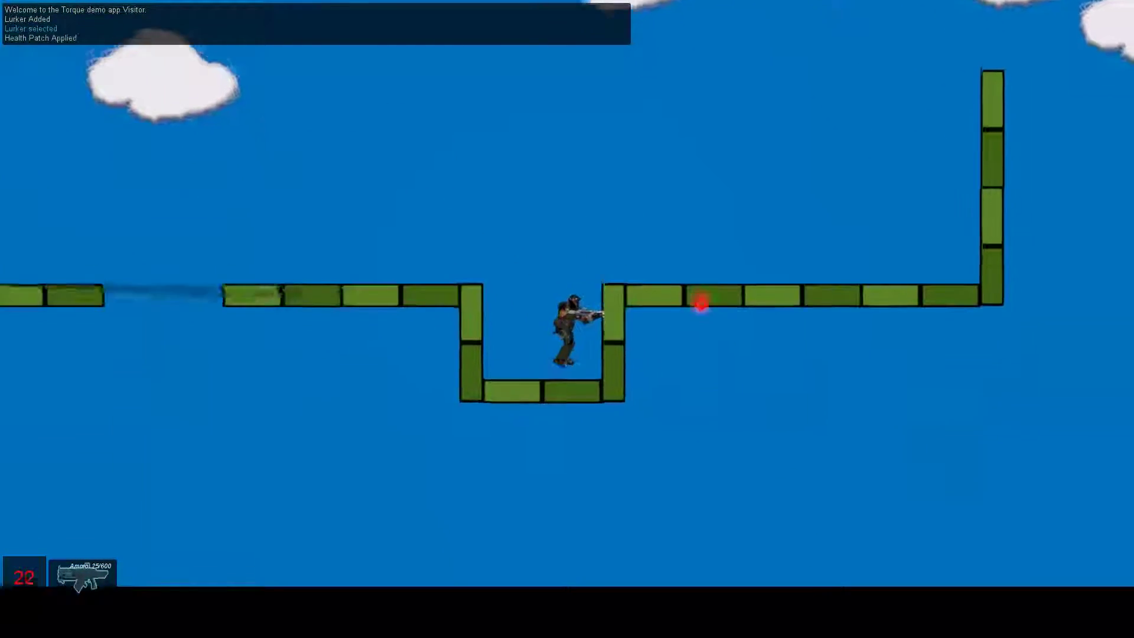
- Climb out of the pit and jump back over the water gap to the enemy's platform
{"action": "key", "text": "a"}
{"action": "key", "text": "space"}
{"action": "key", "text": "a"}
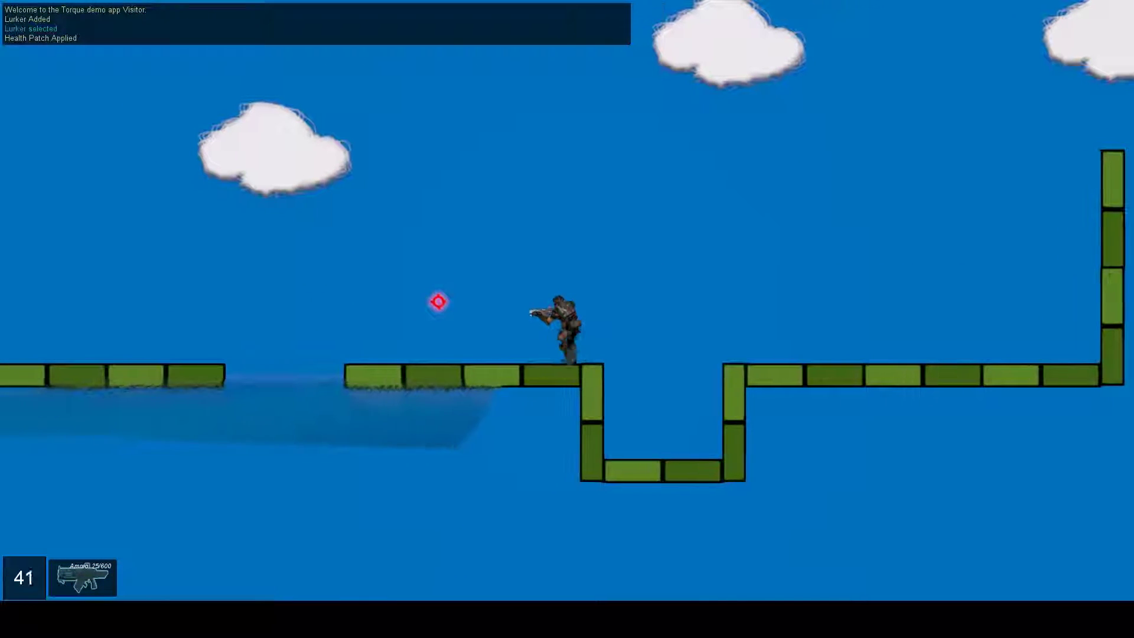
{"action": "key", "text": "a"}
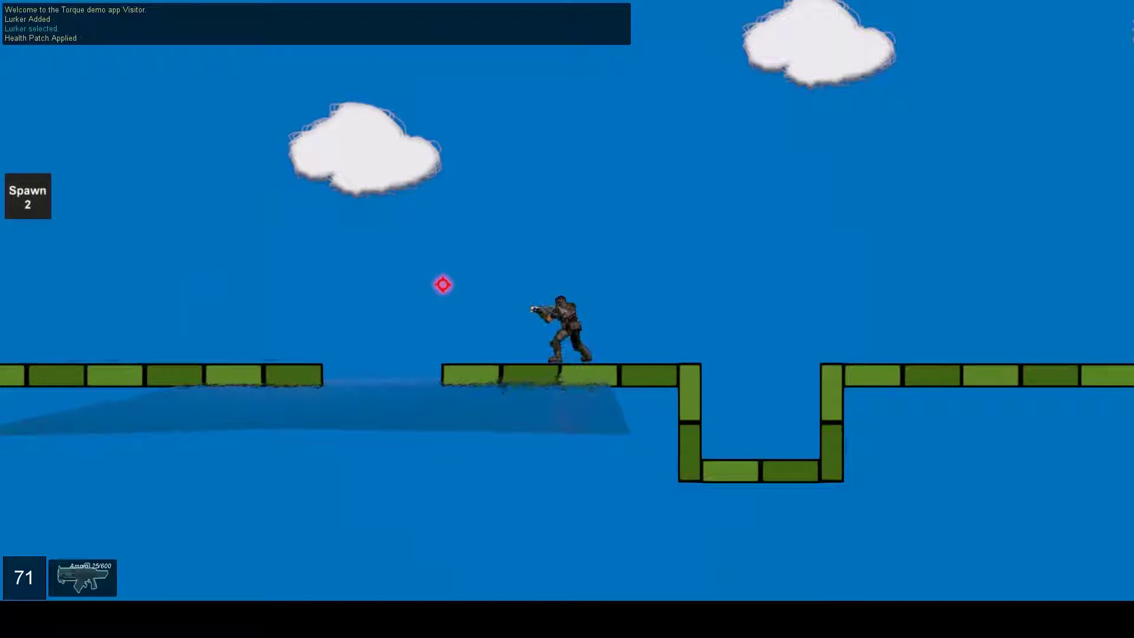
{"action": "key", "text": "a"}
{"action": "key", "text": "space"}
- Shoot the patrolling enemy below Spawn 2 with the Lurker until it is killed
{"action": "left_click", "coordinate": [439, 296]}
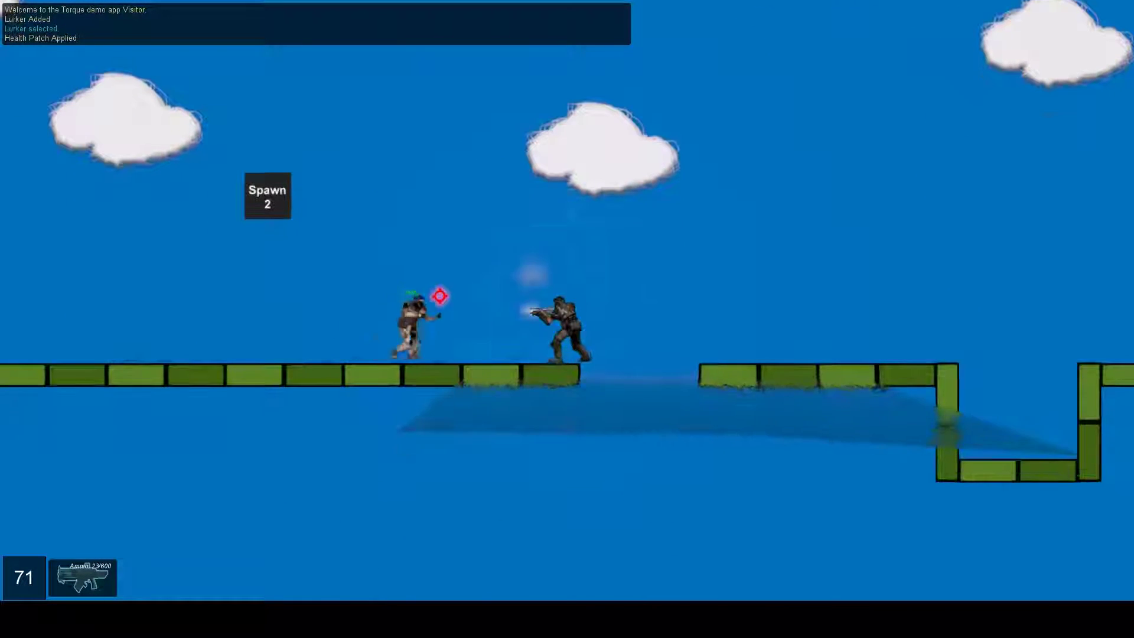
{"action": "left_click", "coordinate": [439, 295]}
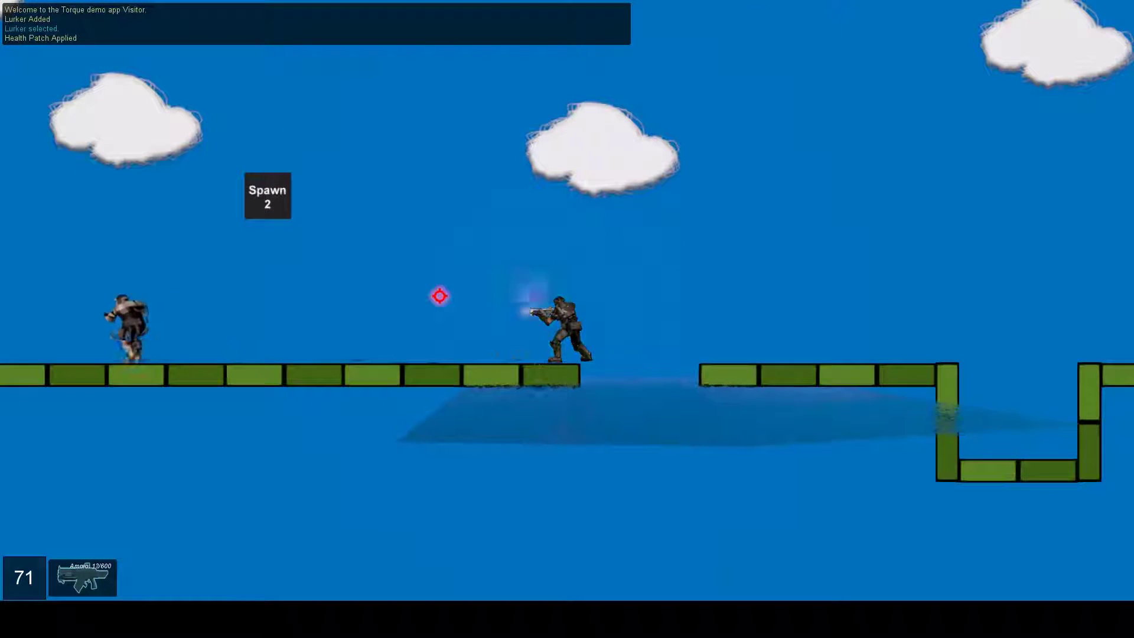
{"action": "left_click", "coordinate": [439, 300]}
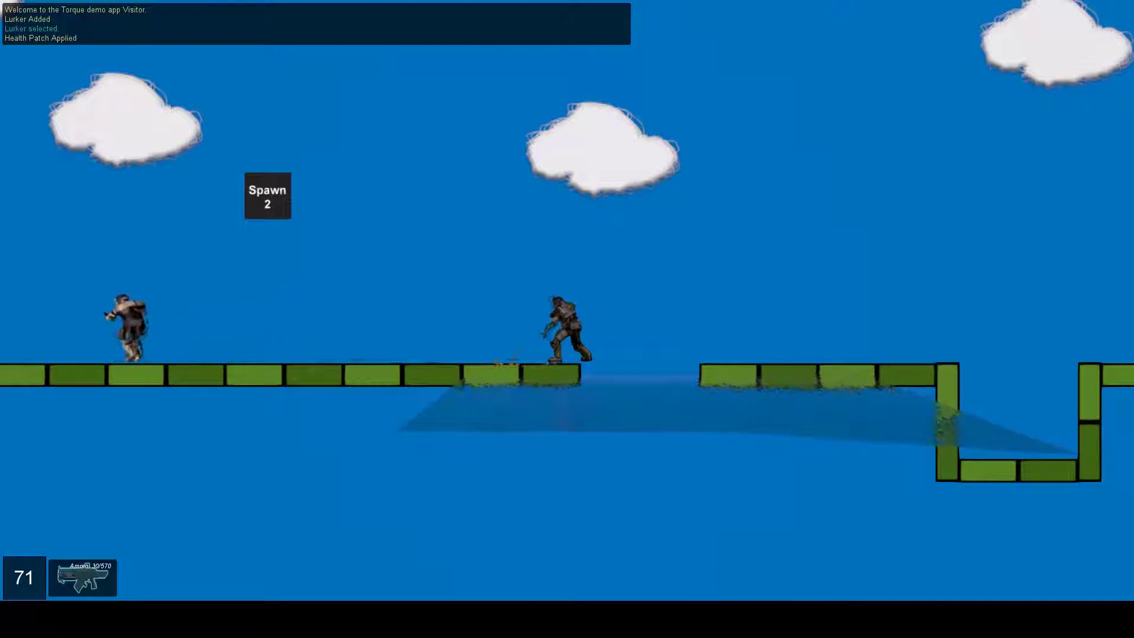
{"action": "left_click", "coordinate": [438, 300]}
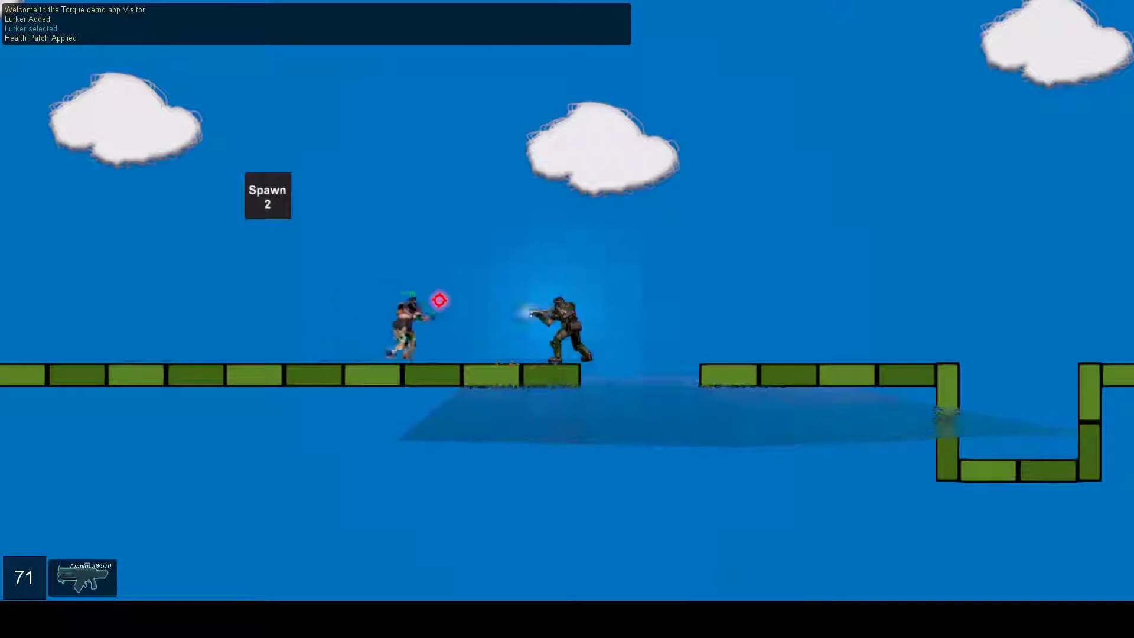
{"action": "left_click", "coordinate": [438, 299]}
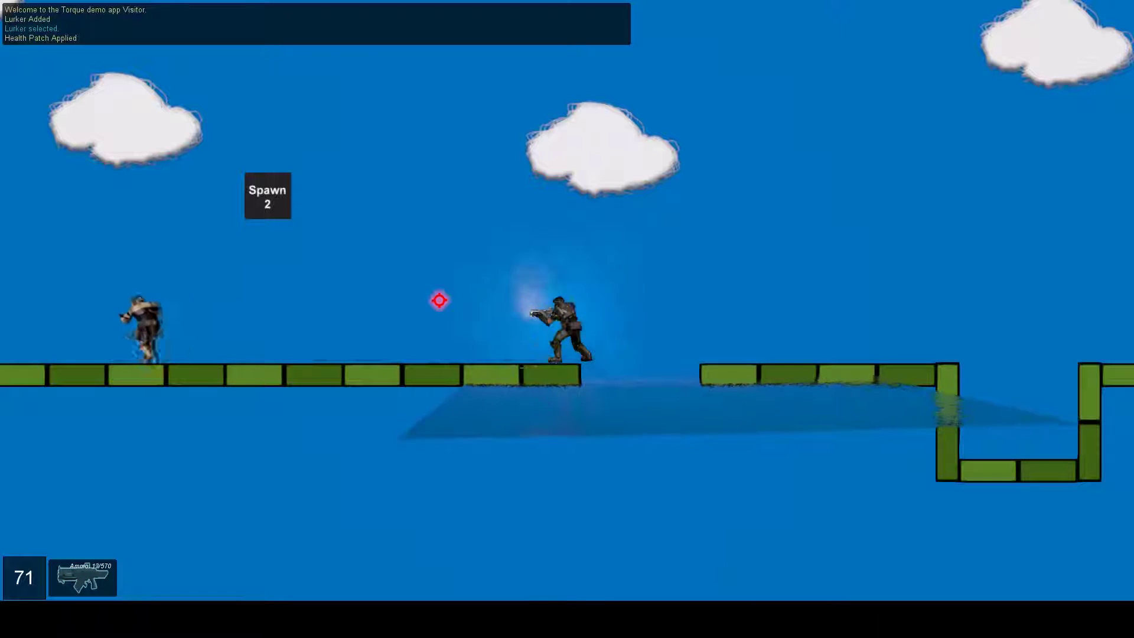
{"action": "left_click", "coordinate": [438, 312]}
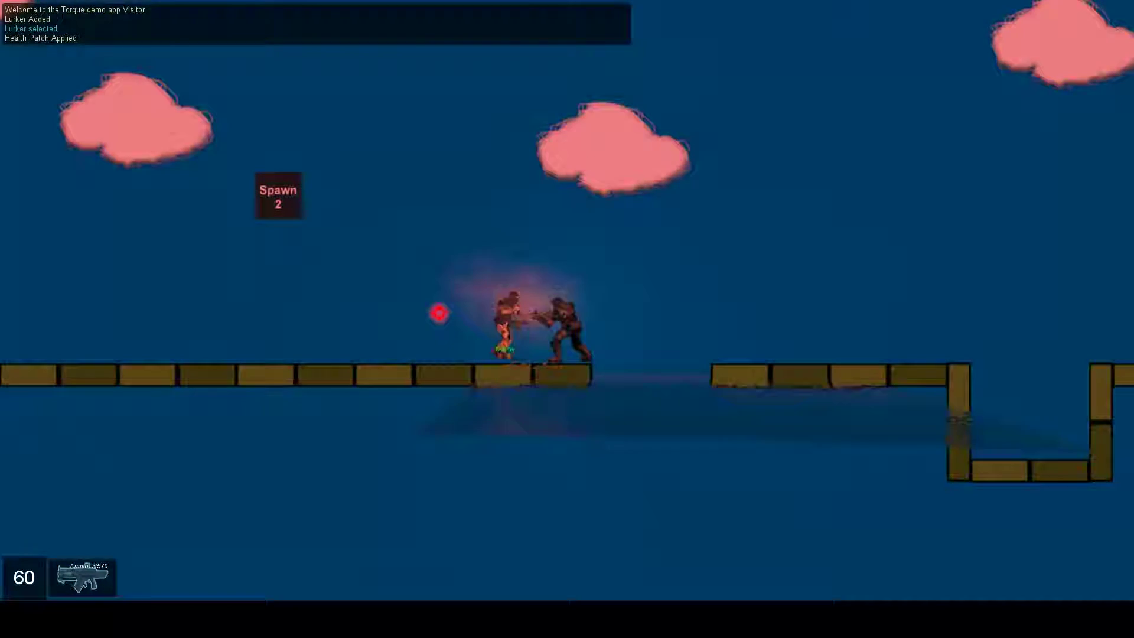
{"action": "left_click", "coordinate": [438, 312]}
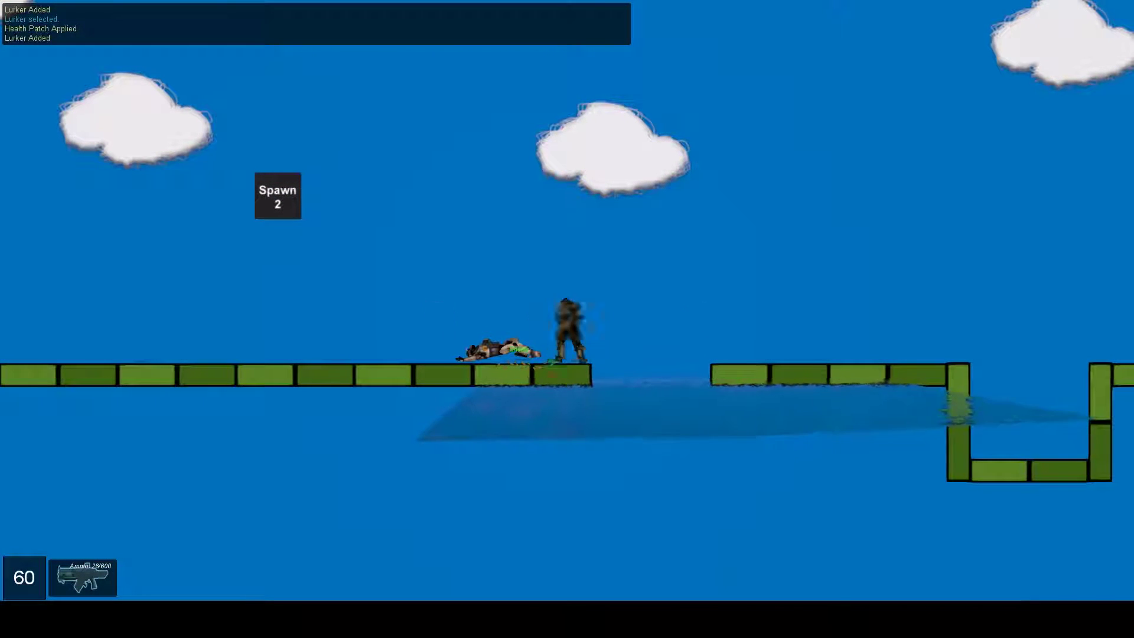
- Run back past the fallen enemy and jump the first gap to the platform near the prize box
{"action": "key", "text": "d"}
{"action": "key", "text": "space"}
{"action": "key", "text": "a"}
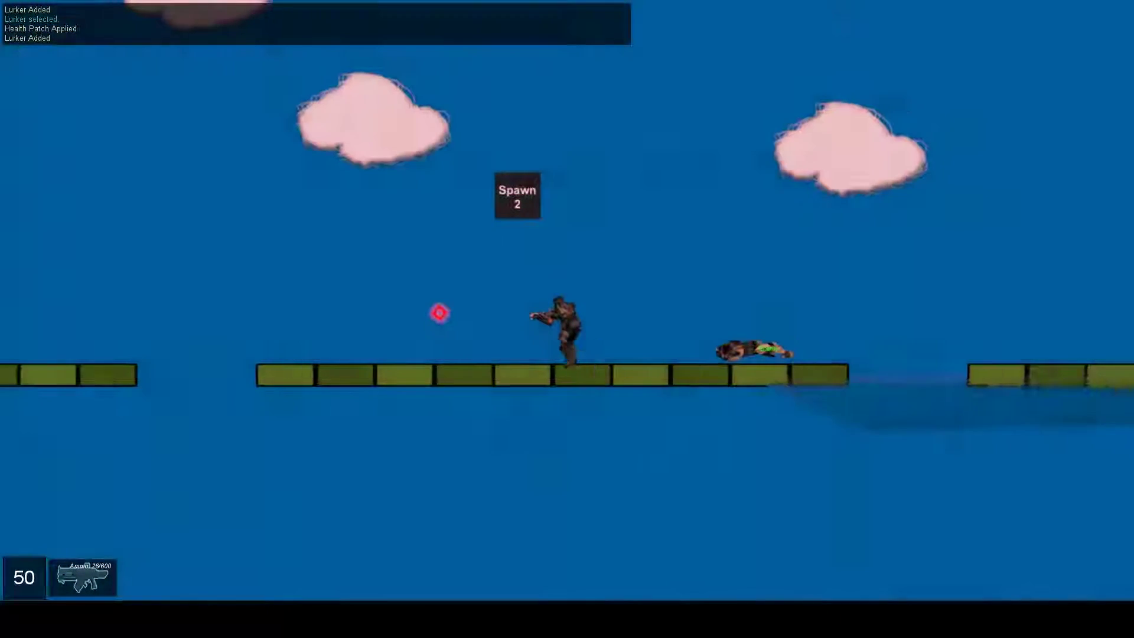
{"action": "key", "text": "space"}
{"action": "key", "text": "a"}
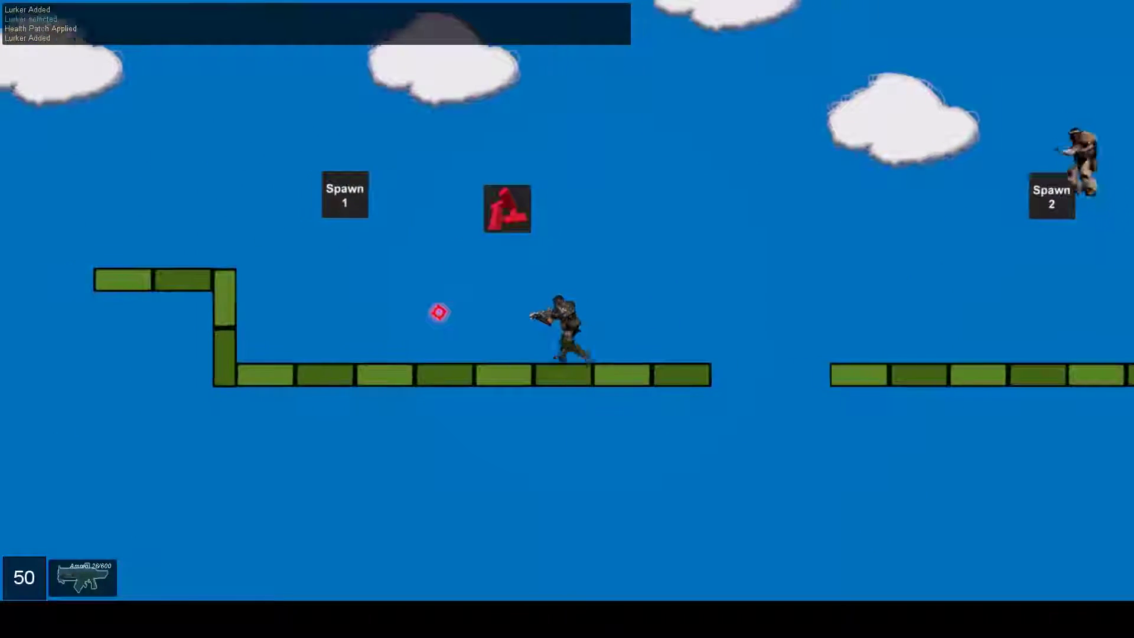
- Jump onto the upper ledge and drop into the gap beside the tall wall to test falling and respawning
{"action": "key", "text": "space"}
{"action": "key", "text": "a"}
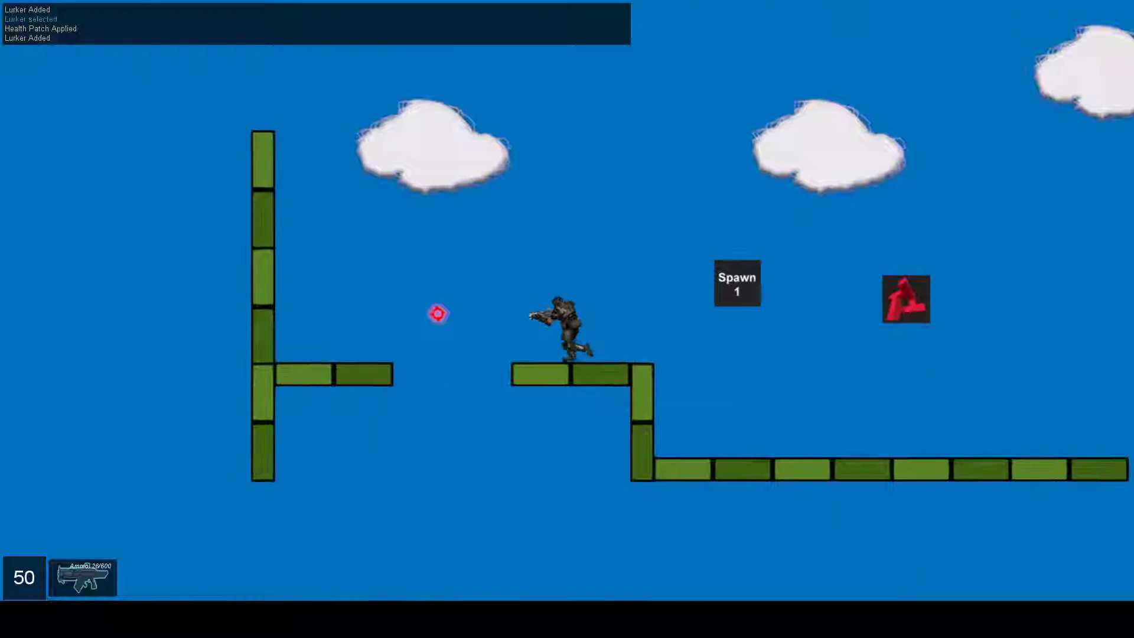
{"action": "key", "text": "space"}
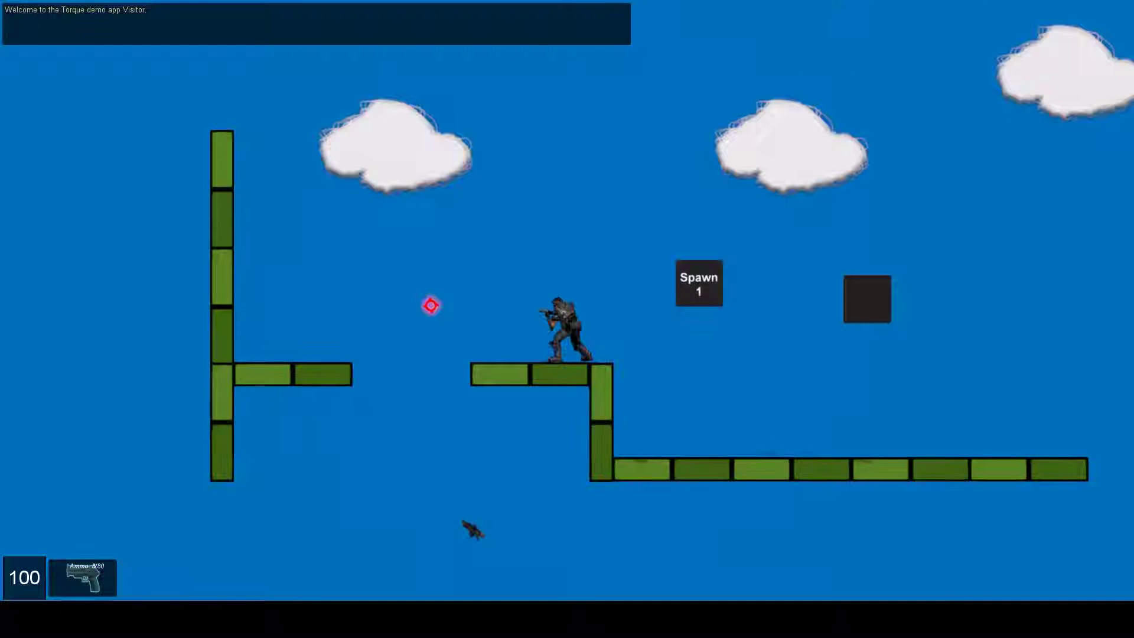
{"action": "key", "text": "a"}
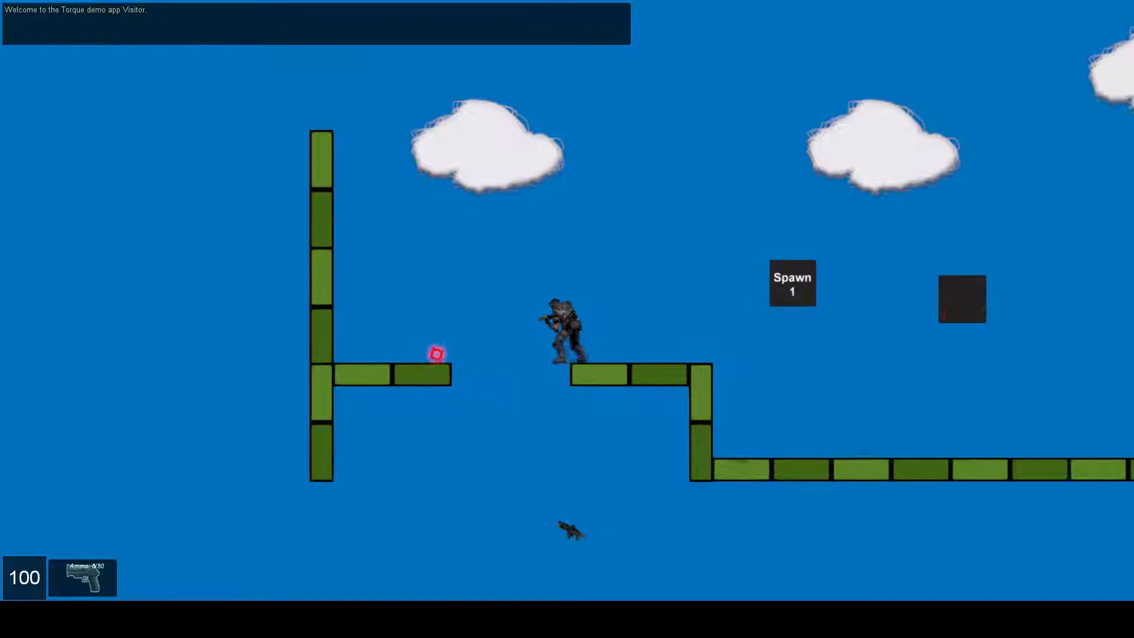
{"action": "key", "text": "a"}
{"action": "key", "text": "d"}
{"action": "key", "text": "a"}
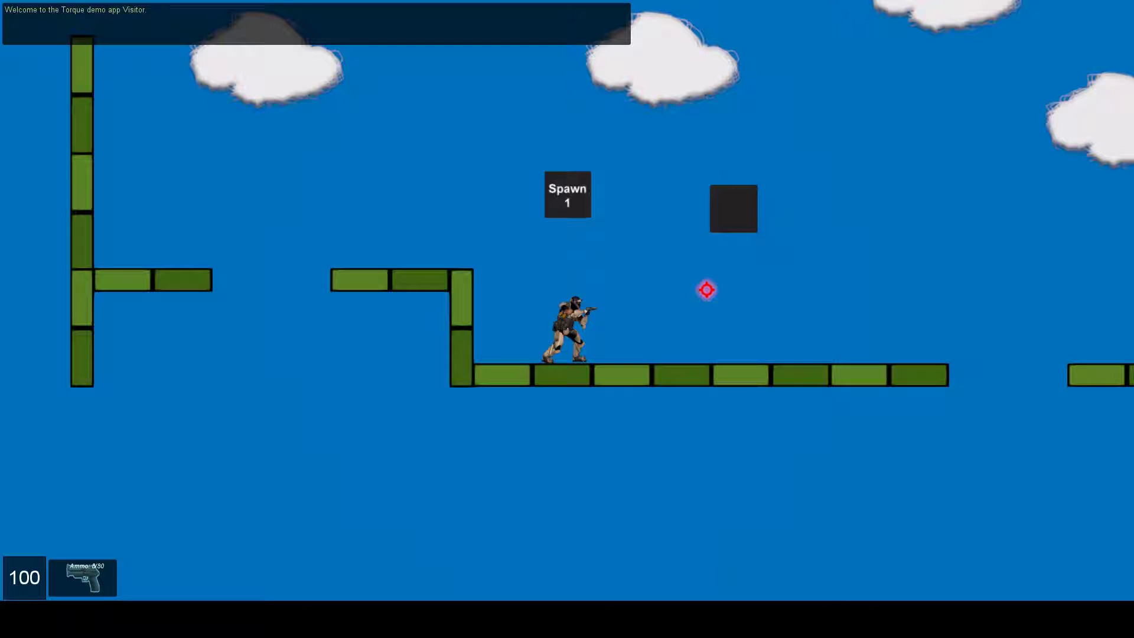
{"action": "key", "text": "a"}
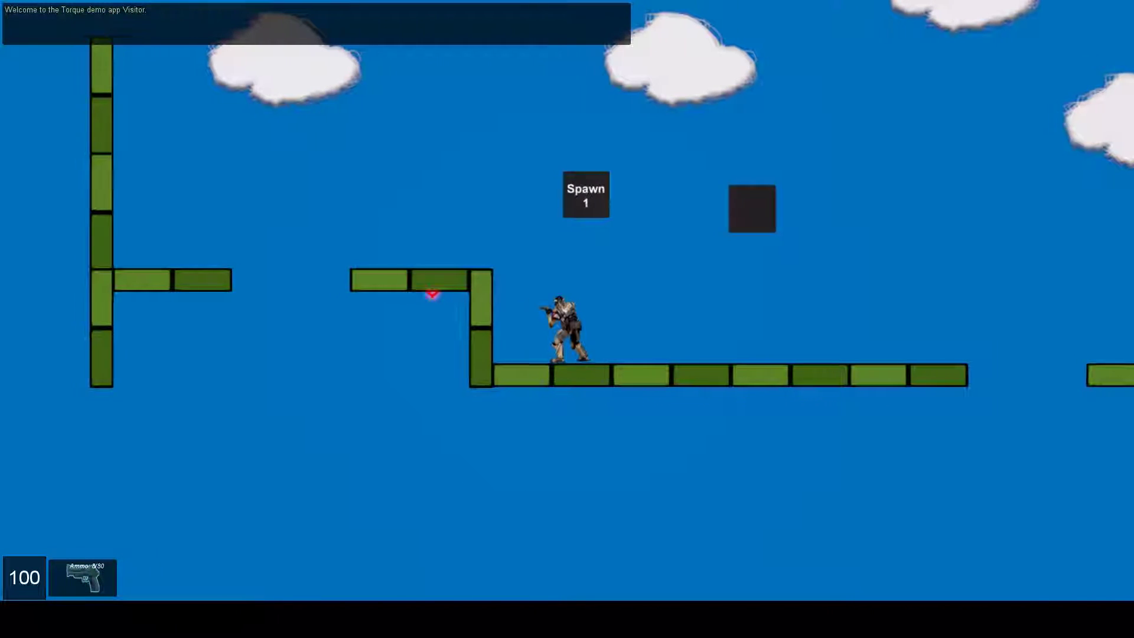
{"action": "key", "text": "d"}
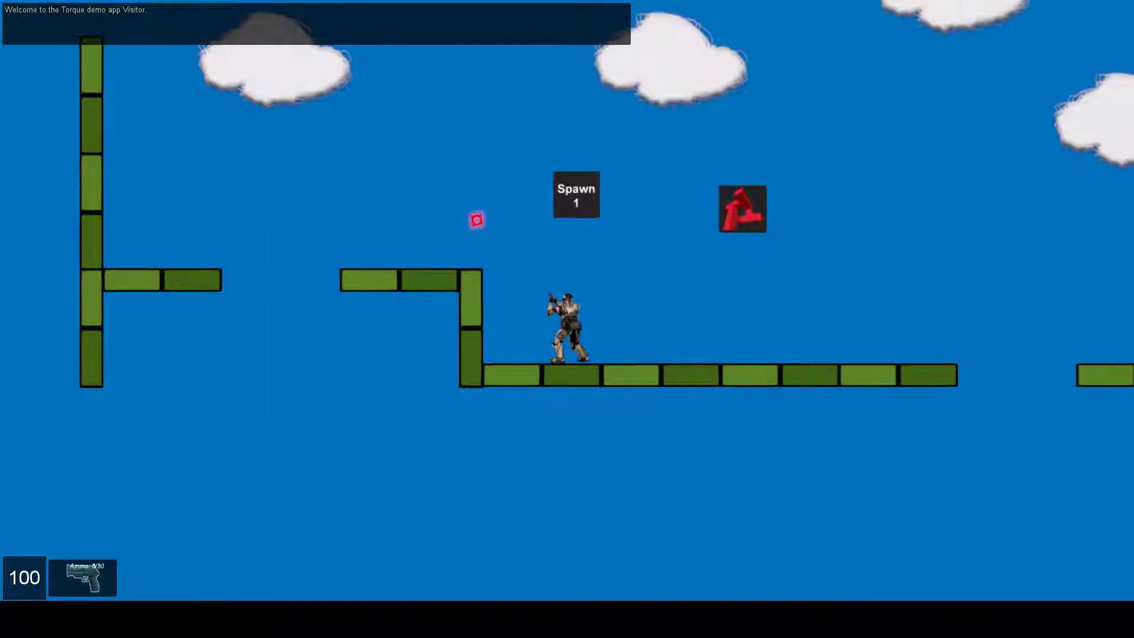
{"action": "key", "text": "a"}
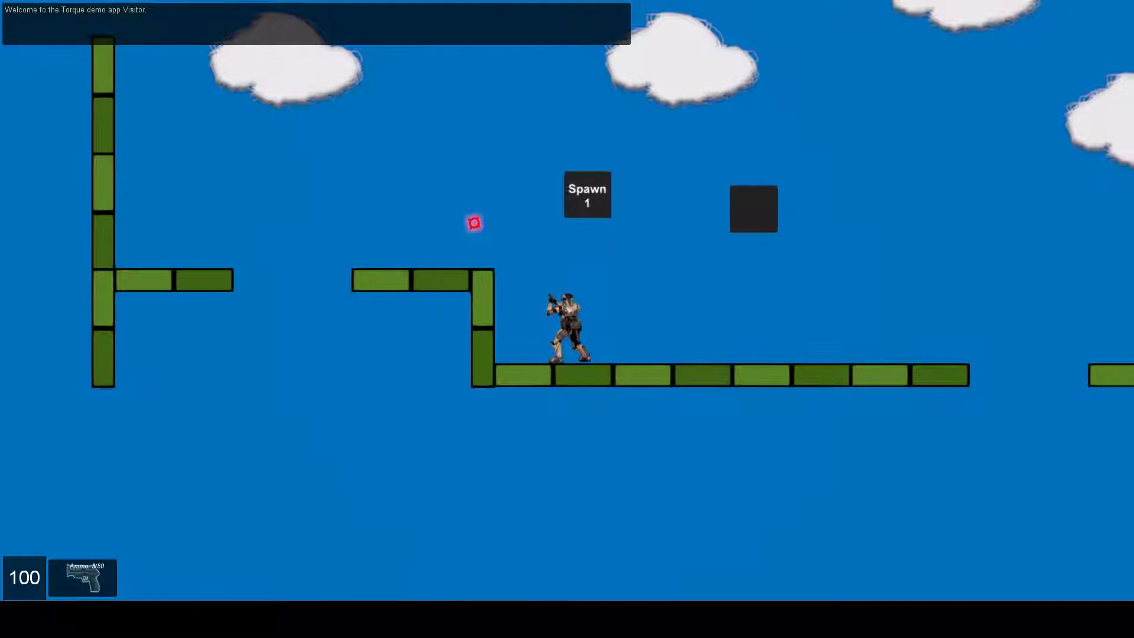
{"action": "key", "text": "d"}
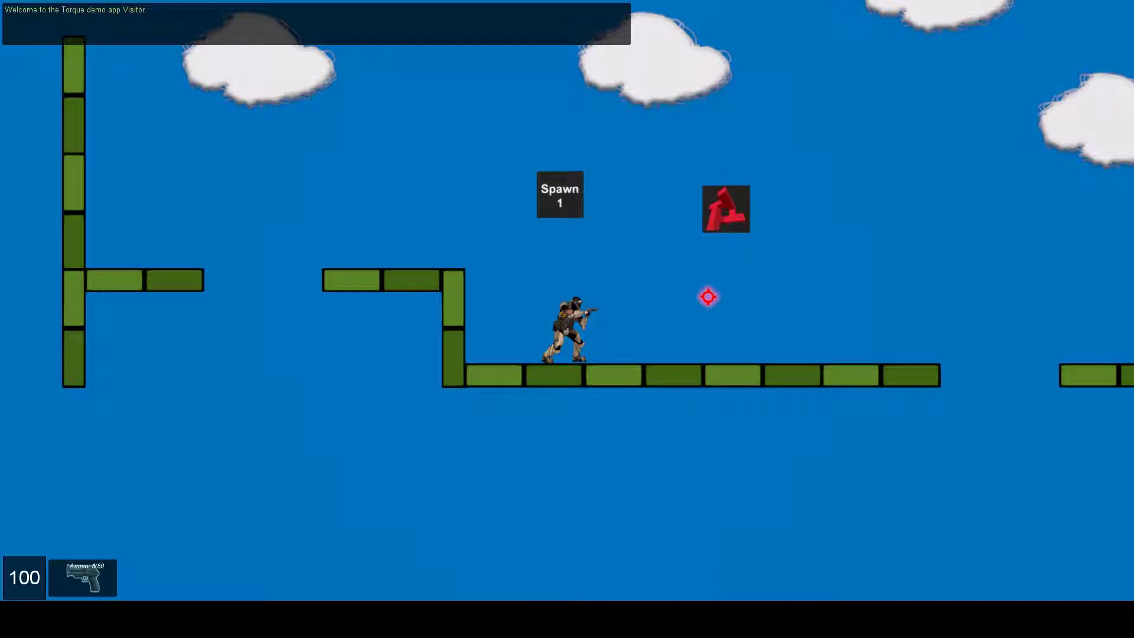
{"action": "key", "text": "a"}
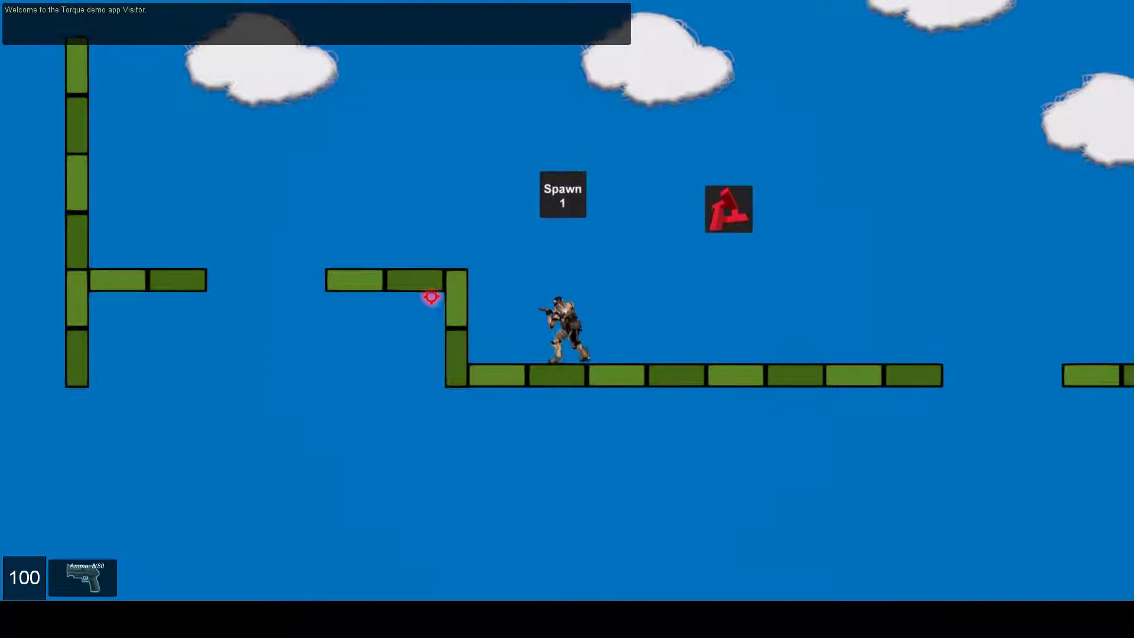
{"action": "key", "text": "d"}
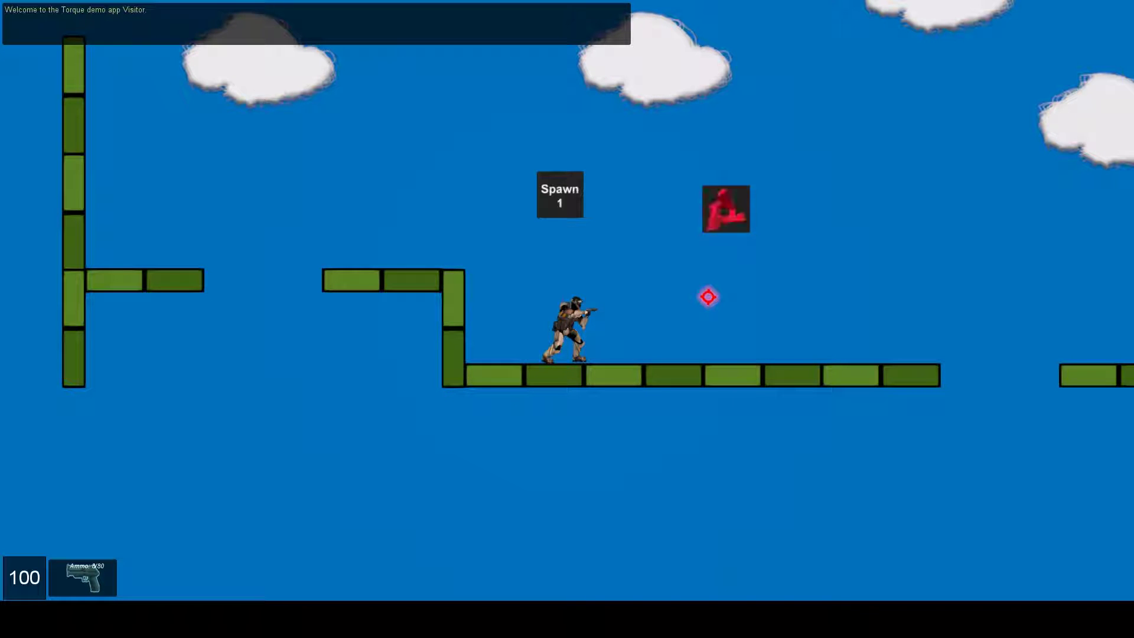
{"action": "key", "text": "d"}
{"action": "key", "text": "a"}
{"action": "key", "text": "d"}
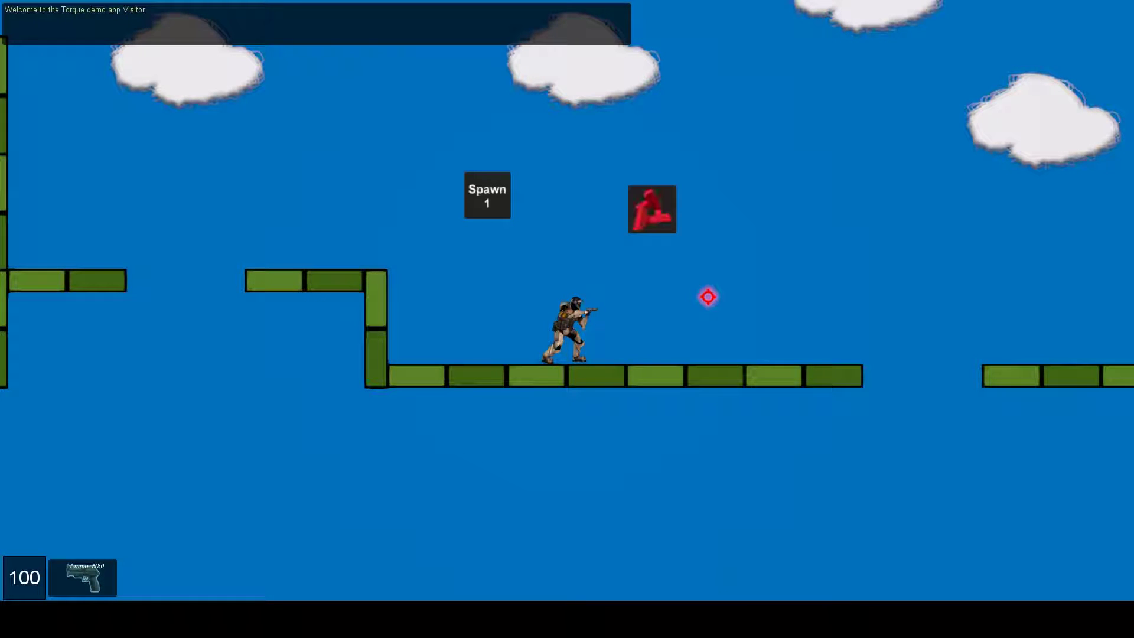
{"action": "key", "text": "a"}
{"action": "key", "text": "d"}
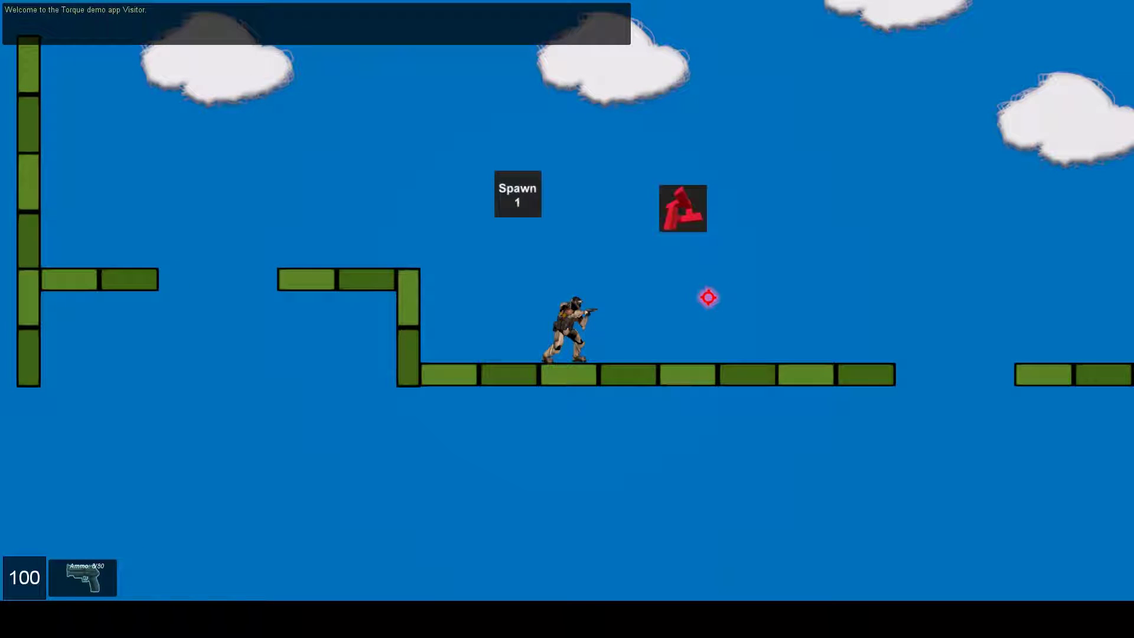
{"action": "key", "text": "a"}
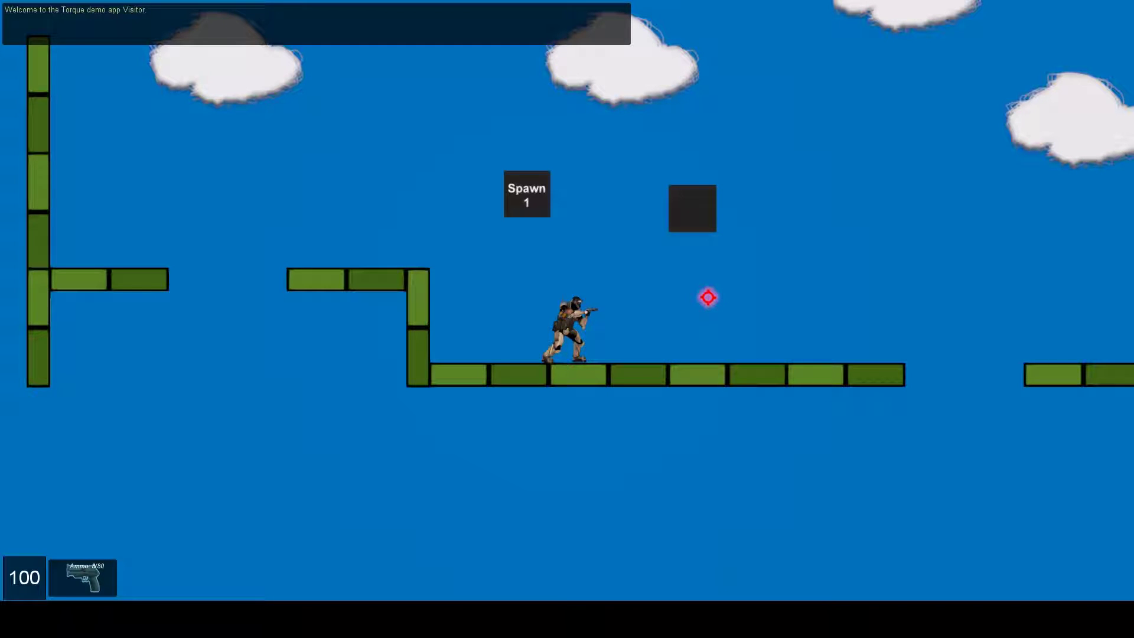
{"action": "key", "text": "a"}
{"action": "key", "text": "d"}
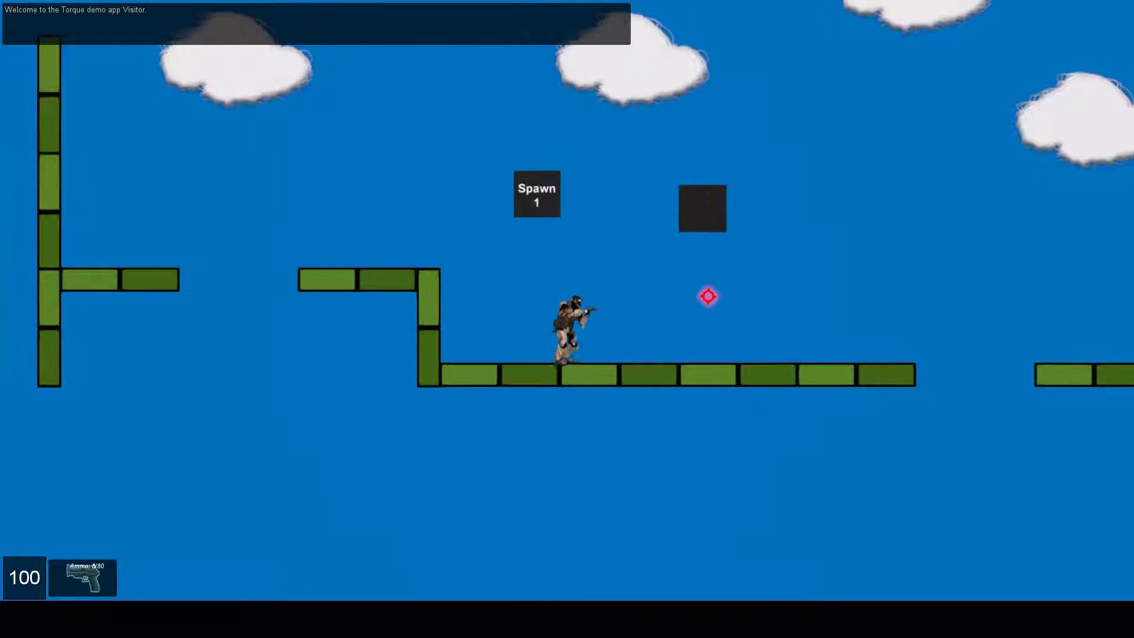
{"action": "key", "text": "a"}
{"action": "key", "text": "d"}
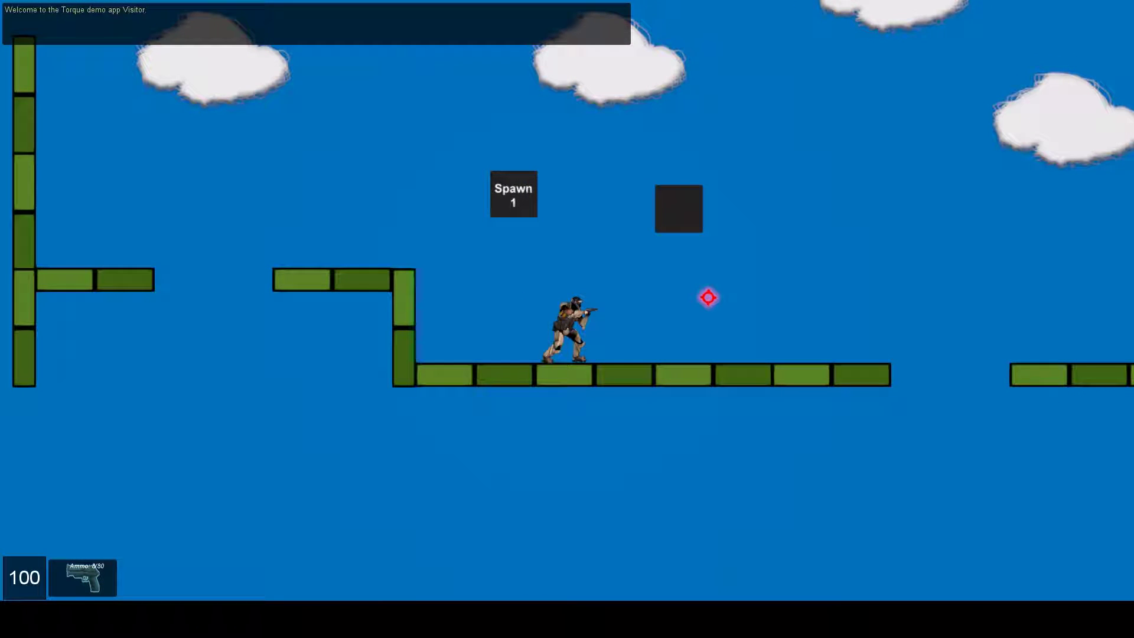
- Fire pistol shots in both directions from the lower platform near the Spawn 1 sign
{"action": "left_click", "coordinate": [707, 298]}
{"action": "left_click", "coordinate": [706, 298]}
{"action": "key", "text": "a"}
{"action": "left_click", "coordinate": [433, 297]}
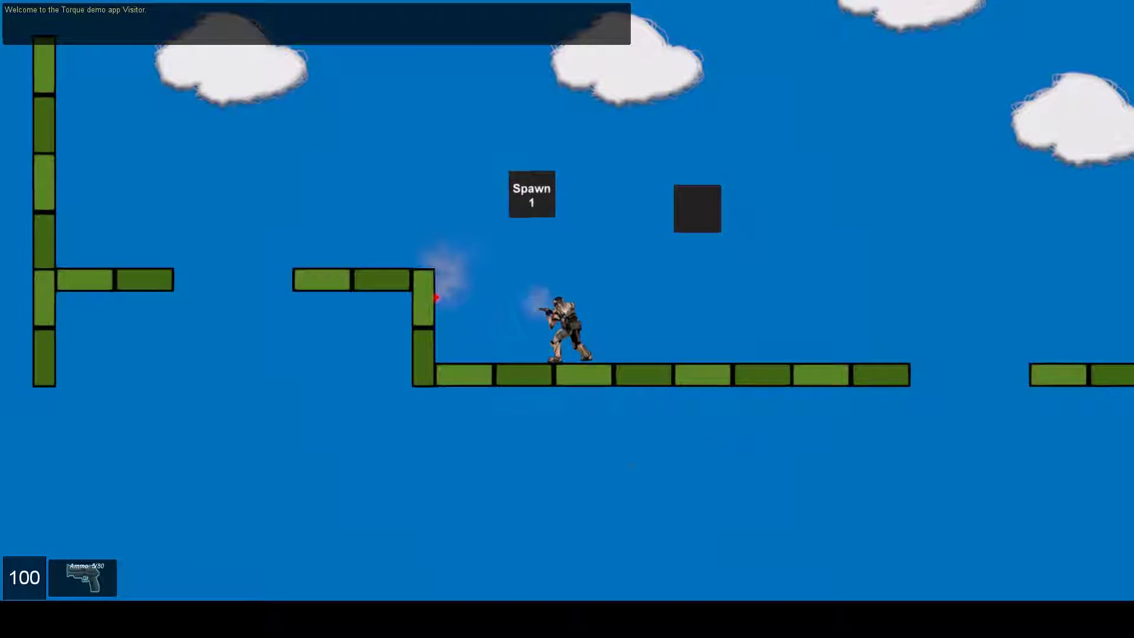
{"action": "left_click", "coordinate": [708, 297]}
{"action": "key", "text": "d"}
{"action": "left_click", "coordinate": [708, 297]}
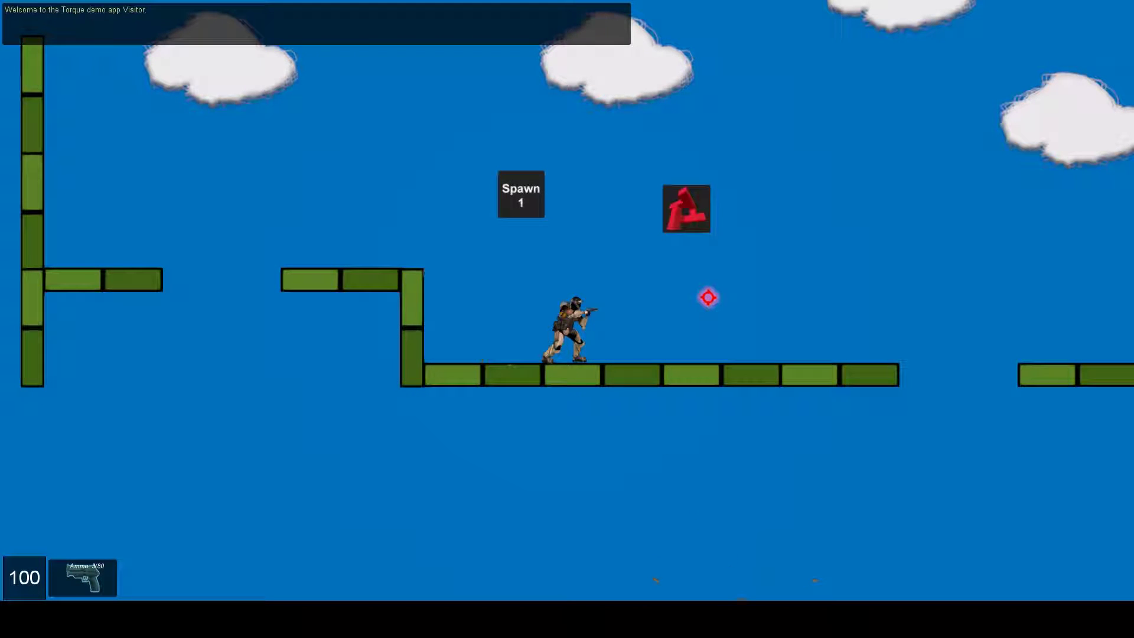
{"action": "key", "text": "a"}
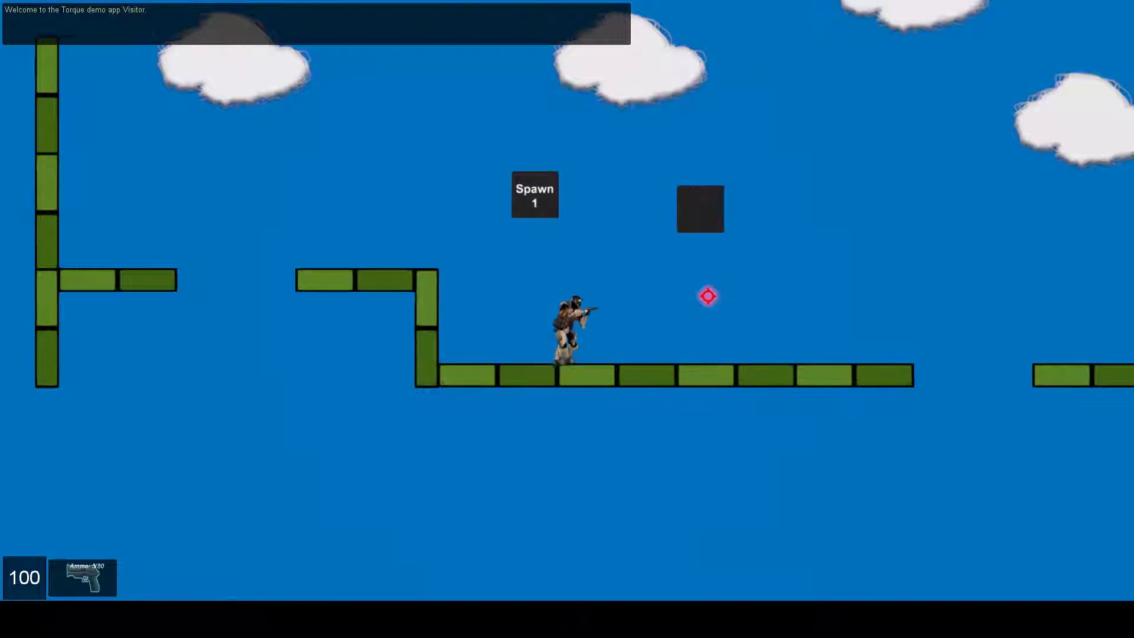
{"action": "key", "text": "d"}
{"action": "key", "text": "a"}
{"action": "key", "text": "d"}
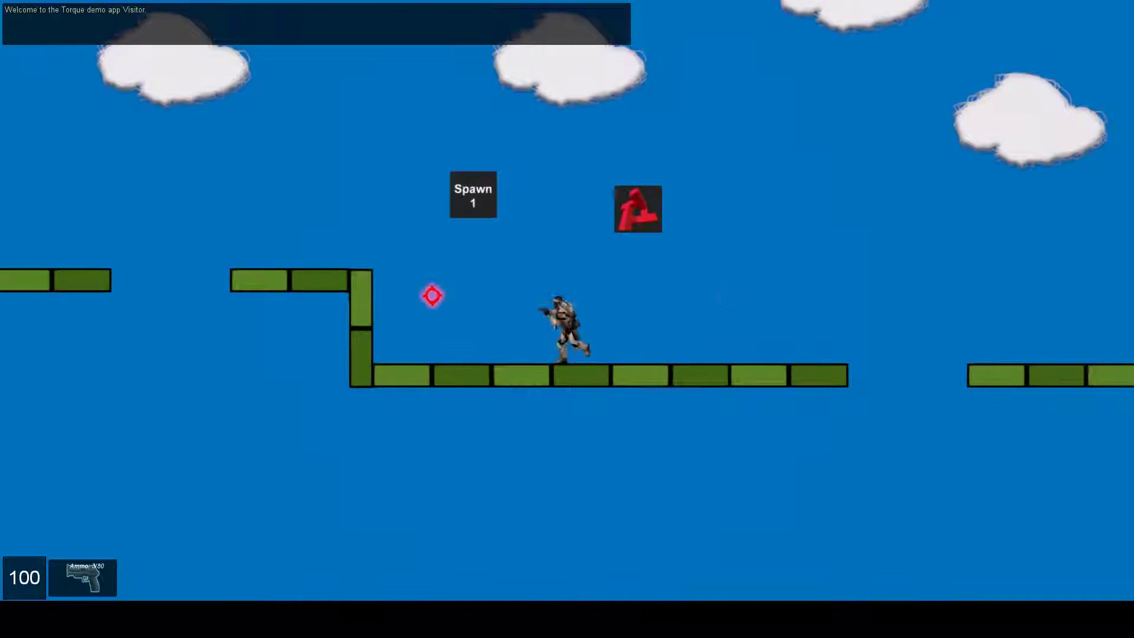
{"action": "key", "text": "a"}
{"action": "key", "text": "space"}
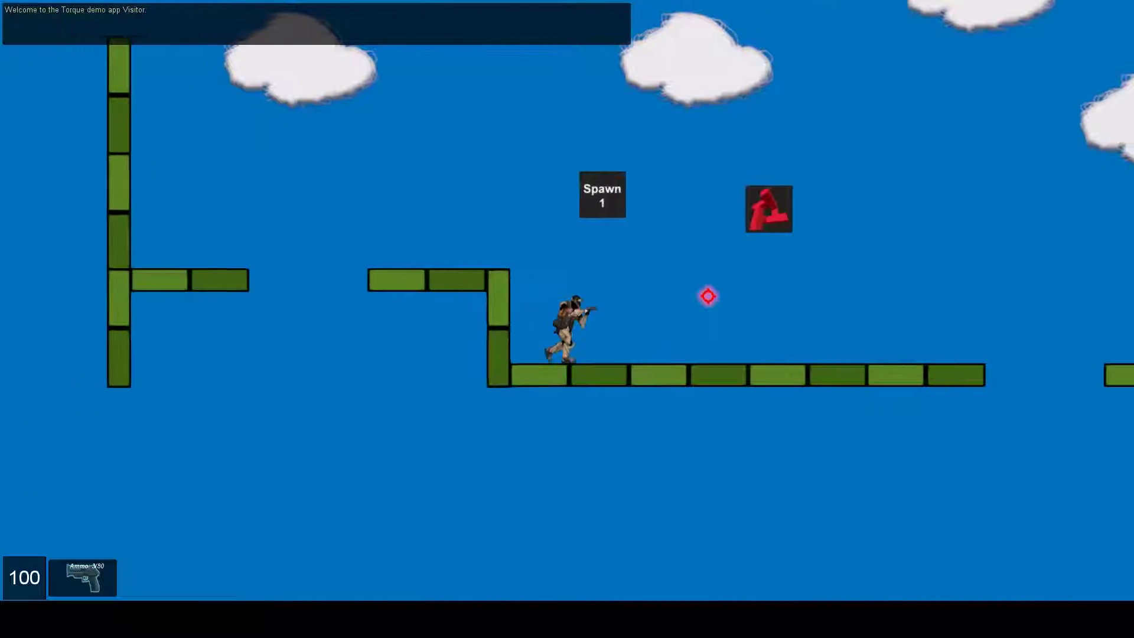
{"action": "key", "text": "d"}
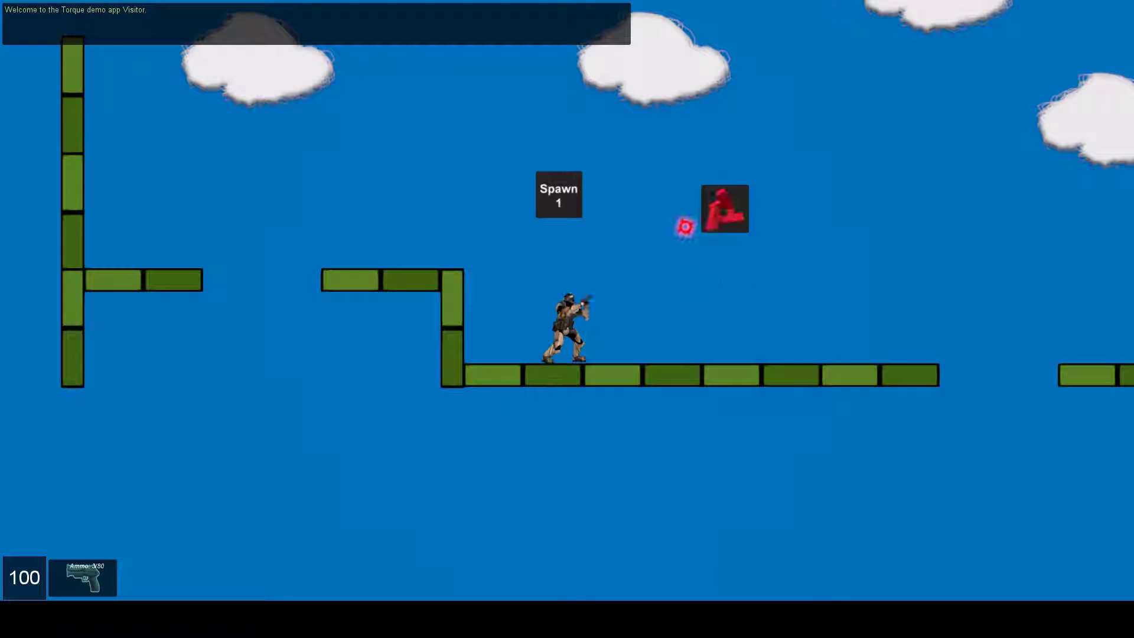
{"action": "key", "text": "d"}
{"action": "key", "text": "a"}
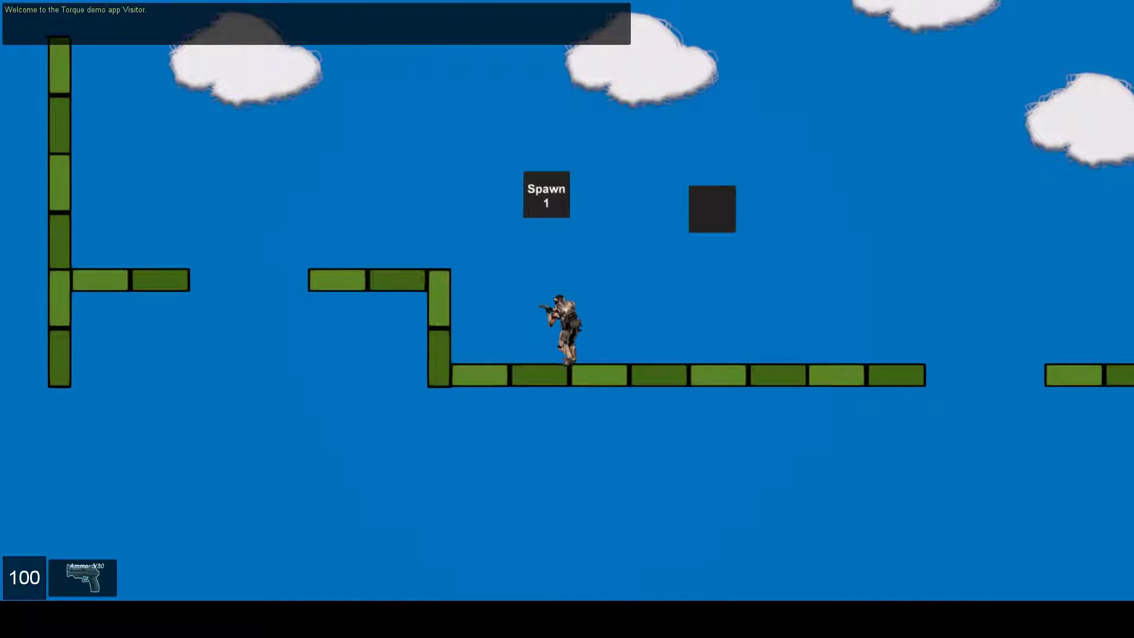
{"action": "key", "text": "d"}
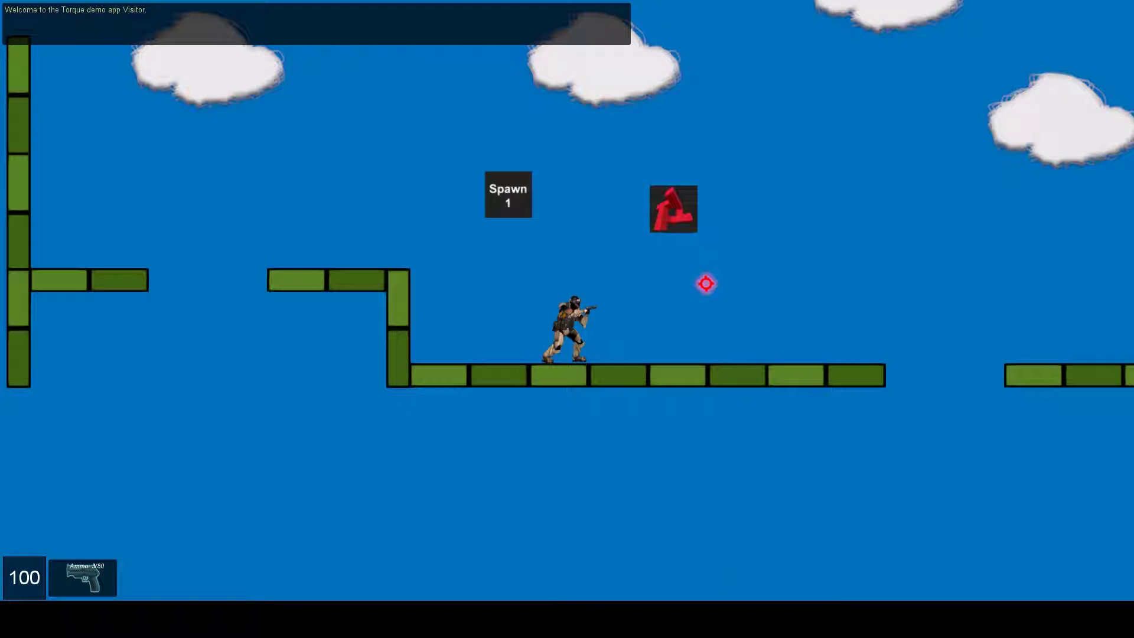
{"action": "key", "text": "a"}
{"action": "key", "text": "d"}
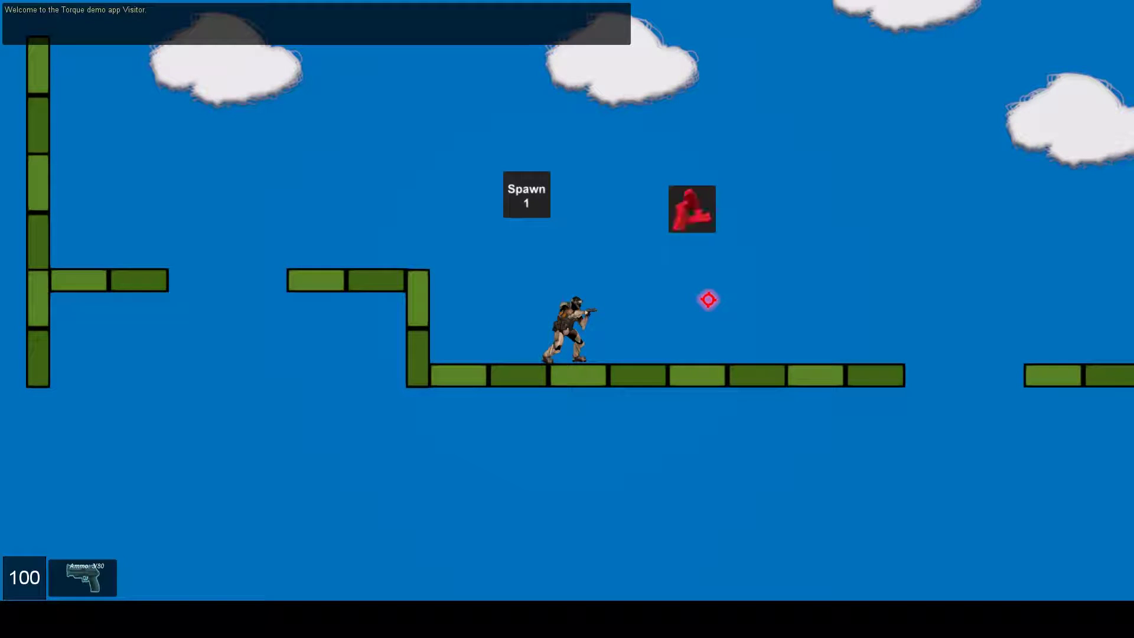
{"action": "key", "text": "a"}
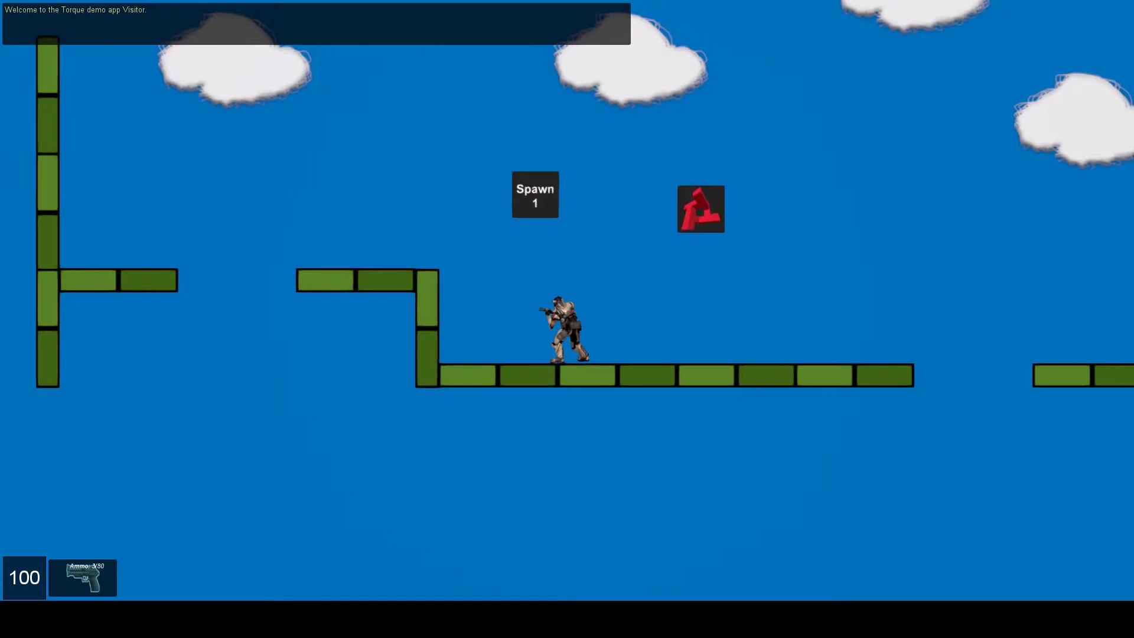
{"action": "key", "text": "d"}
{"action": "key", "text": "a"}
{"action": "key", "text": "d"}
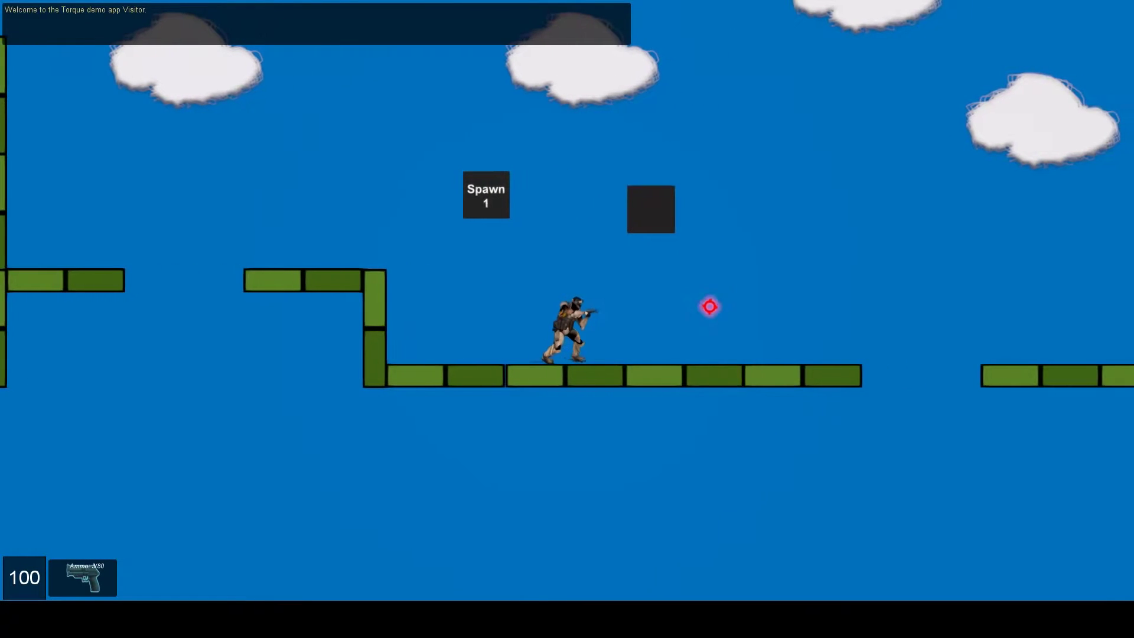
- Jump into the prize box to collect the Lurker and climb onto the upper ledge
{"action": "key", "text": "space"}
{"action": "key", "text": "d"}
{"action": "key", "text": "a"}
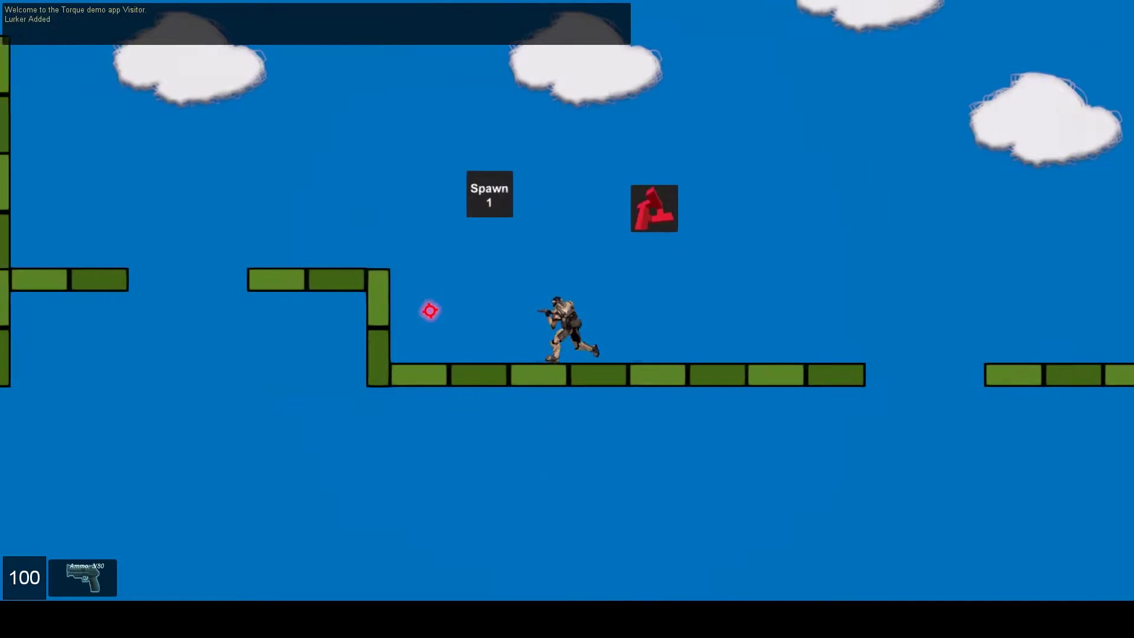
{"action": "key", "text": "space"}
{"action": "key", "text": "d"}
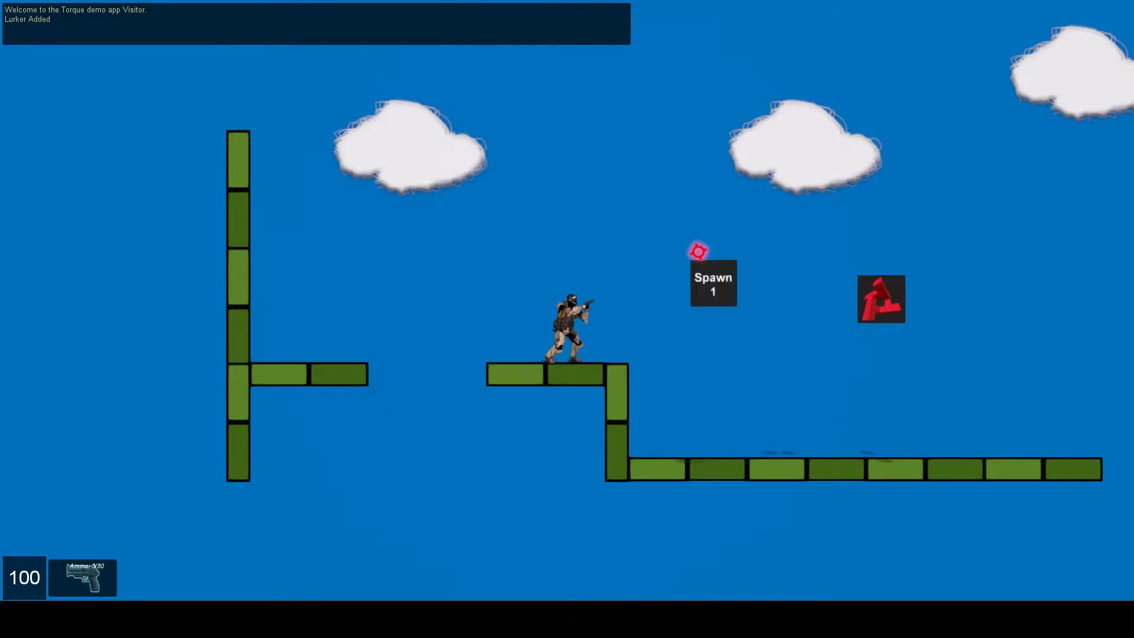
- Switch to the Lurker, fire toward the Spawn 1 sign, and hop down and back onto the upper ledge
{"action": "key", "text": "2"}
{"action": "left_click", "coordinate": [692, 262]}
{"action": "left_click", "coordinate": [691, 260]}
{"action": "key", "text": "d"}
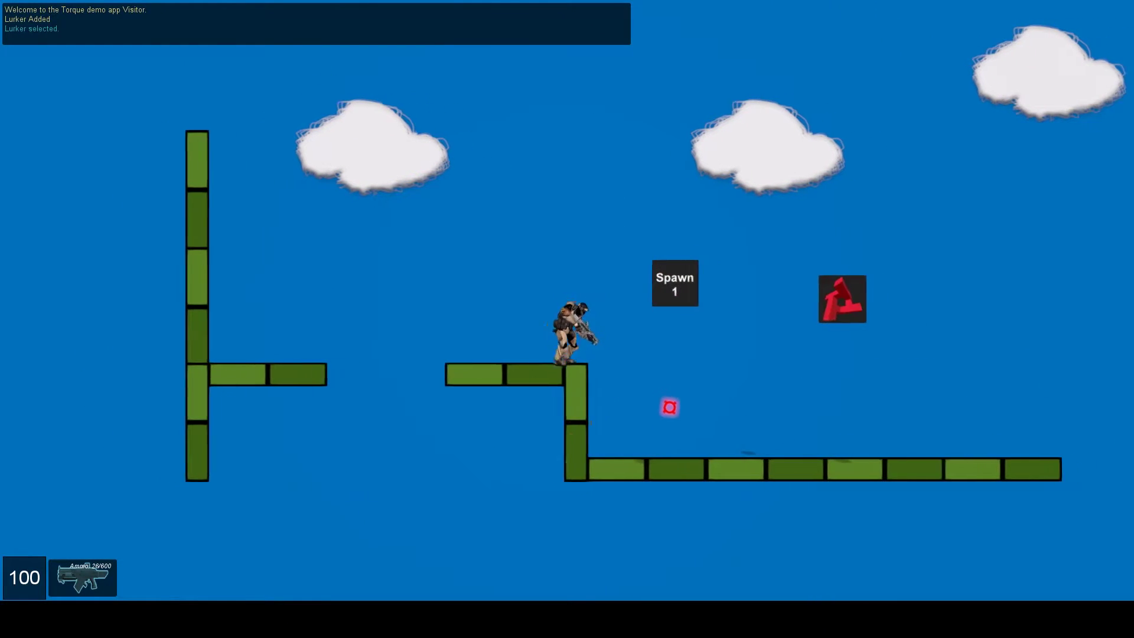
{"action": "key", "text": "a"}
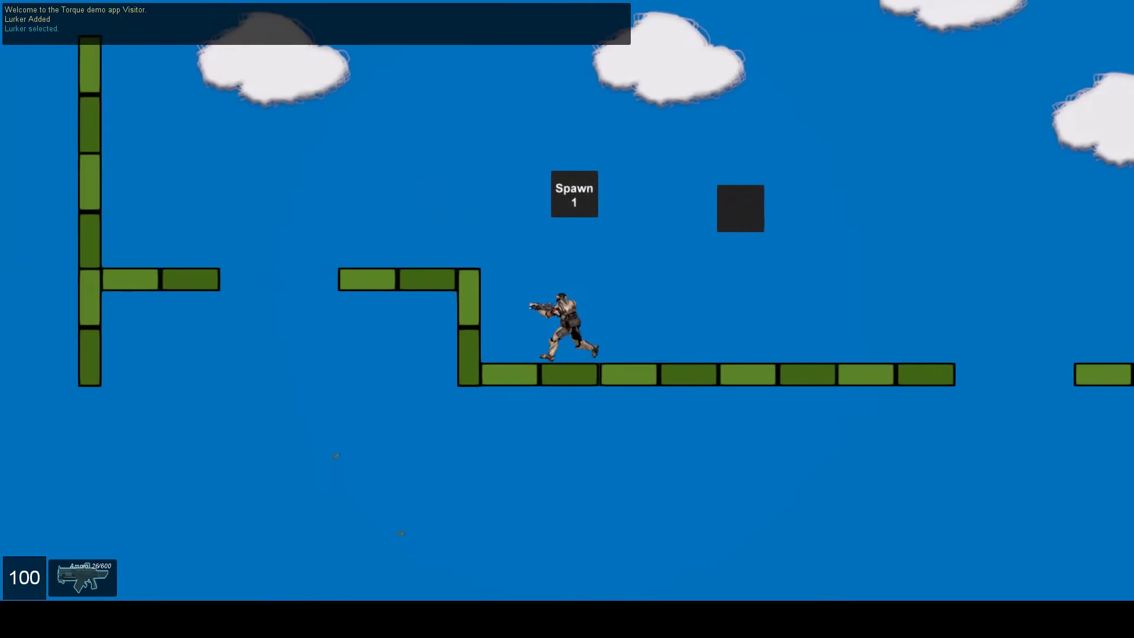
{"action": "key", "text": "space"}
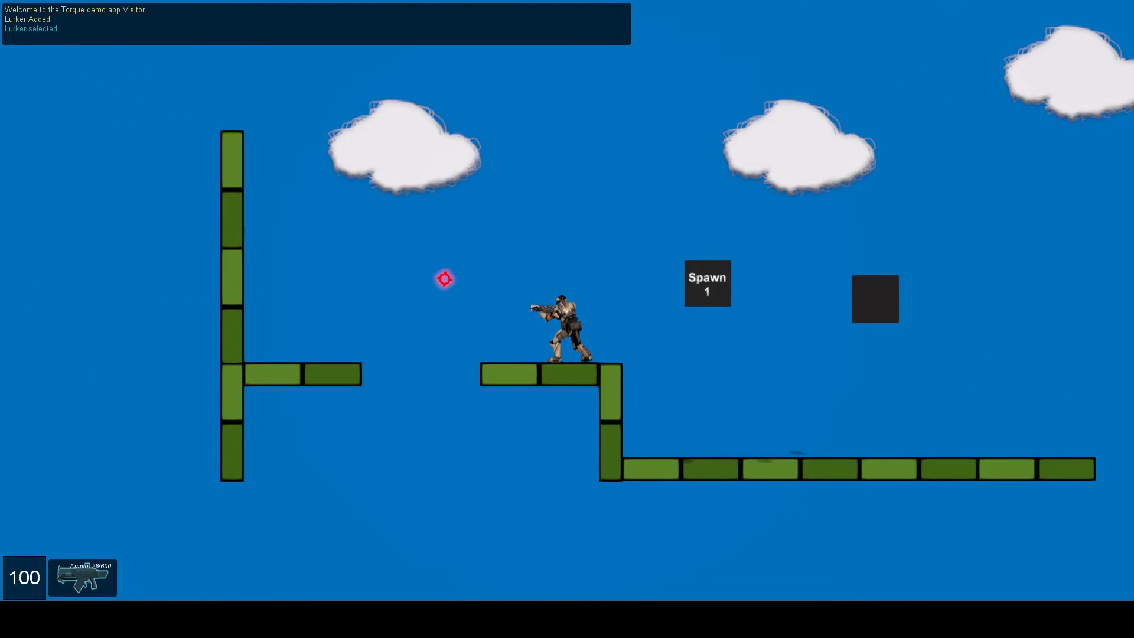